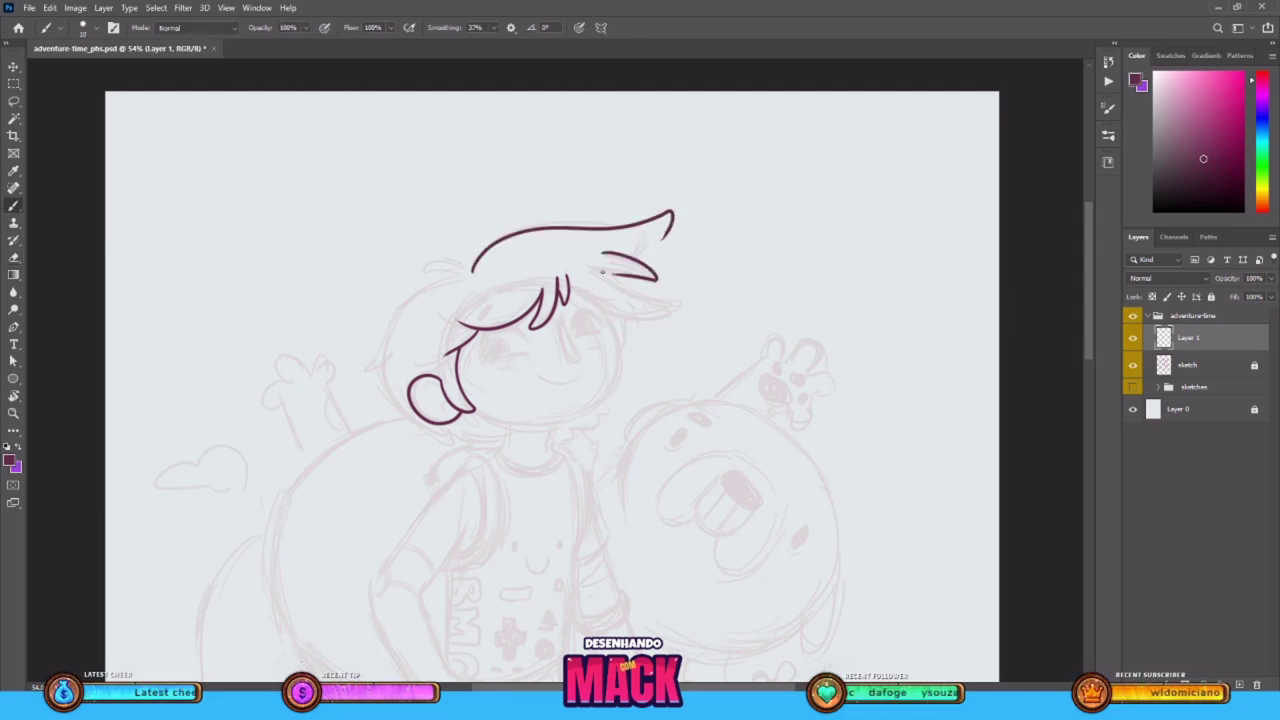
# Ink the lower lock of the boy's fringe and the back of his hair around the ear, and save the file
pyautogui.press('e')
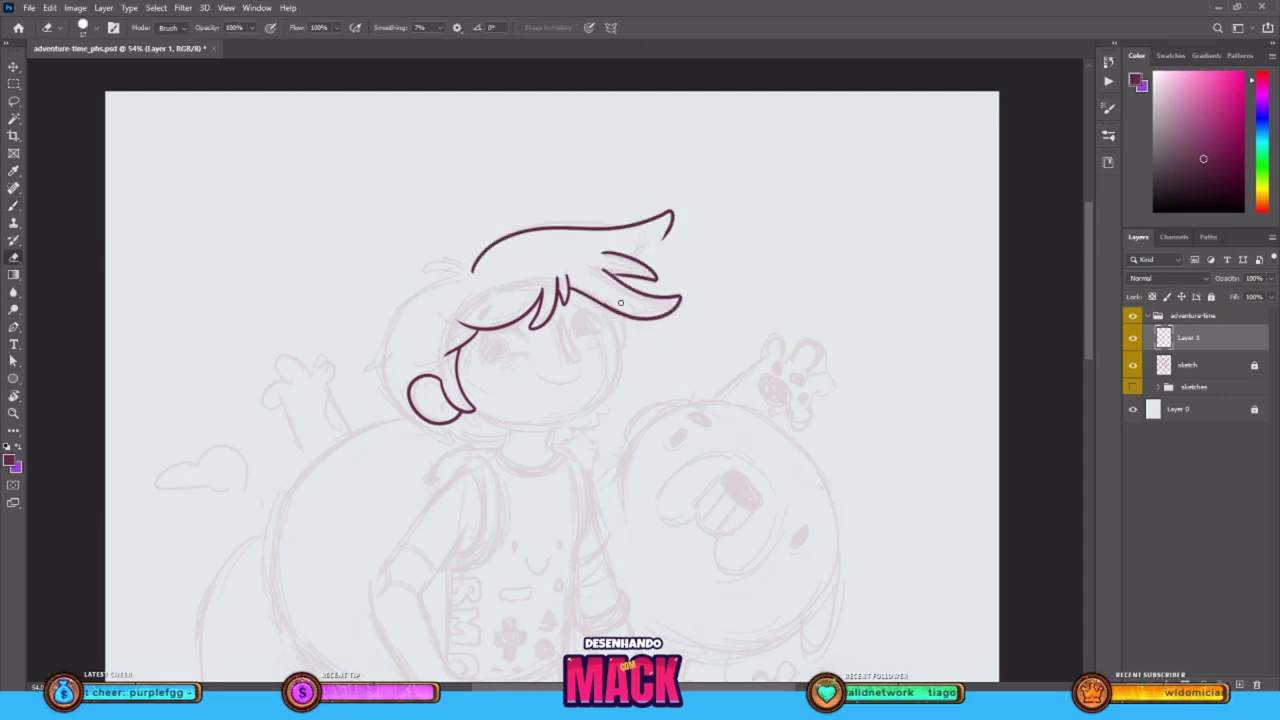
pyautogui.press('b')
pyautogui.moveTo(466, 270)
pyautogui.mouseDown()
pyautogui.moveTo(424, 267)
pyautogui.moveTo(466, 273)
pyautogui.moveTo(386, 355)
pyautogui.moveTo(424, 422)
pyautogui.mouseUp()
pyautogui.hotkey('ctrl', 'z')
pyautogui.moveTo(386, 356)
pyautogui.mouseDown()
pyautogui.moveTo(464, 440)
pyautogui.moveTo(447, 434)
pyautogui.moveTo(500, 442)
pyautogui.moveTo(487, 438)
pyautogui.mouseUp()
pyautogui.hotkey('ctrl', 'z')
pyautogui.hotkey('ctrl', 'z')
pyautogui.hotkey('ctrl', 'z')
pyautogui.hotkey('ctrl', 's')
# Ink the nose, the smile and the small tuft on the crown with 23% brush smoothing, and save the file
pyautogui.moveTo(493, 28); pyautogui.dragTo(491, 46)
pyautogui.hotkey('ctrl', 'z')
pyautogui.moveTo(564, 319)
pyautogui.mouseDown()
pyautogui.moveTo(572, 359)
pyautogui.moveTo(559, 320)
pyautogui.mouseUp()
pyautogui.moveTo(577, 382); pyautogui.dragTo(581, 376)
pyautogui.hotkey('ctrl', 'z')
pyautogui.moveTo(491, 305); pyautogui.dragTo(505, 307)
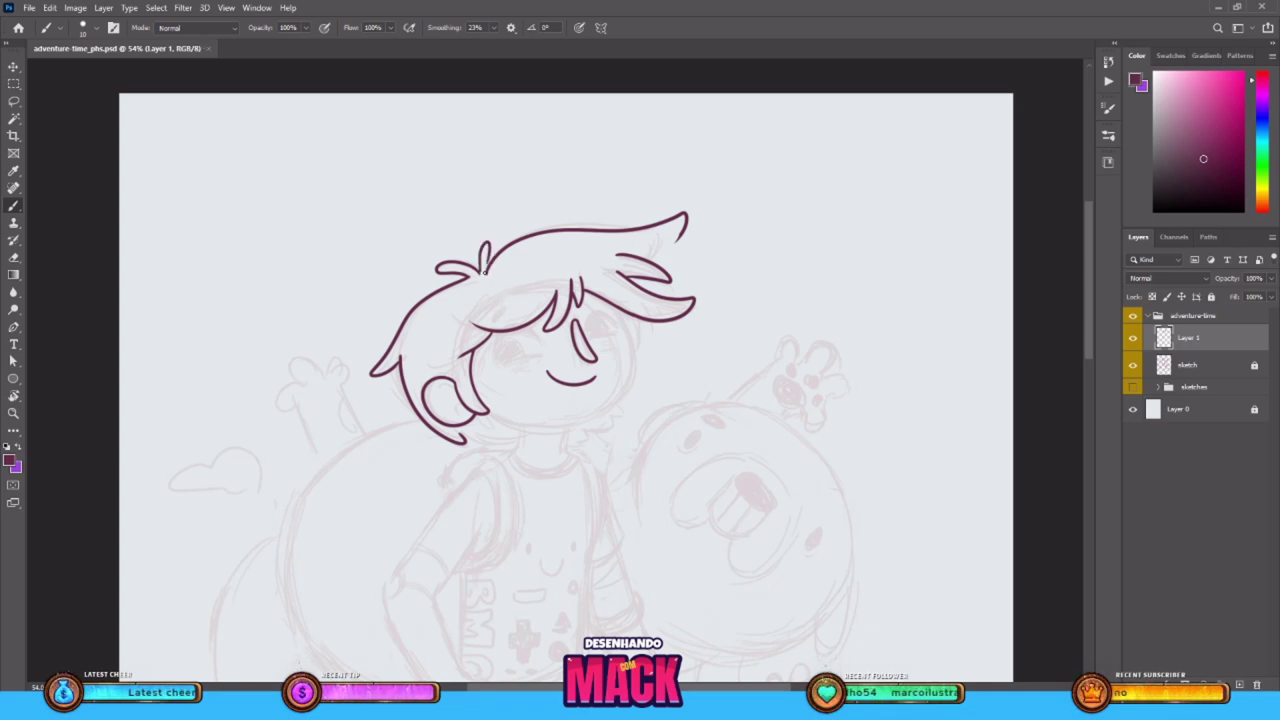
pyautogui.hotkey('ctrl', 's')
# Add a new layer and ink the boy's rounded face outline and eyebrows over the sketch
pyautogui.moveTo(580, 483); pyautogui.dragTo(574, 401)
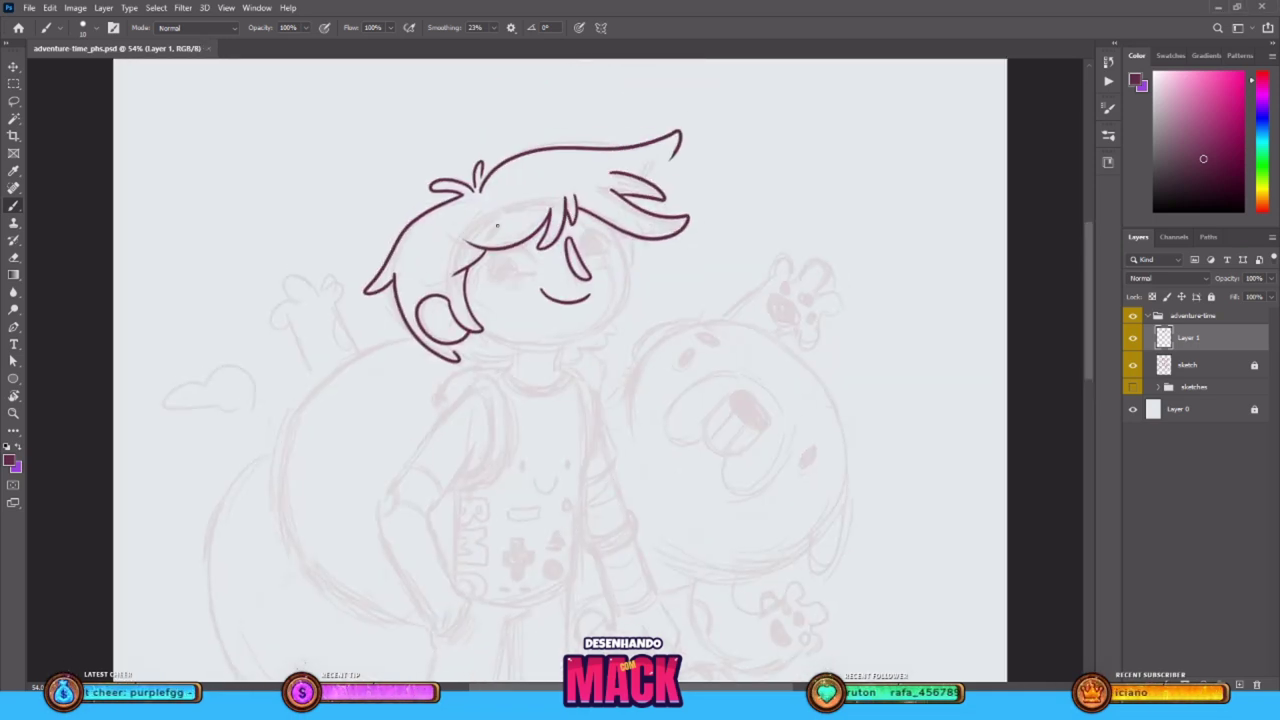
pyautogui.moveTo(591, 211); pyautogui.dragTo(606, 209)
pyautogui.hotkey('ctrl', 'alt', 'shift', 'n')
pyautogui.press('r')
pyautogui.moveTo(491, 66); pyautogui.dragTo(368, 122)
pyautogui.moveTo(512, 214)
pyautogui.mouseDown()
pyautogui.moveTo(460, 376)
pyautogui.moveTo(488, 305)
pyautogui.moveTo(560, 303)
pyautogui.mouseUp()
pyautogui.press('r')
# Clean up the overlapping line ends beside the ear on Layer 1 and merge the face layer into it
pyautogui.press('e')
pyautogui.click(1188, 366)
pyautogui.press('[')
pyautogui.moveTo(453, 381); pyautogui.dragTo(468, 387)
pyautogui.press('b')
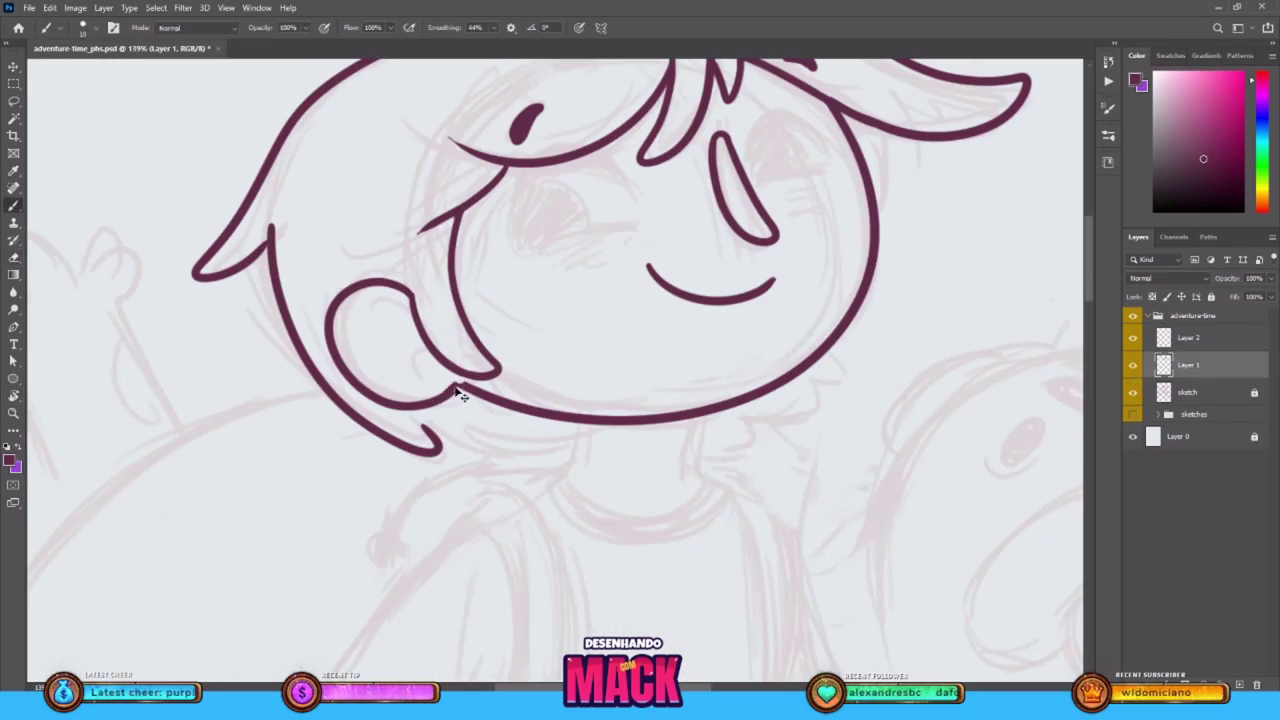
pyautogui.scroll(-2, 466, 386)
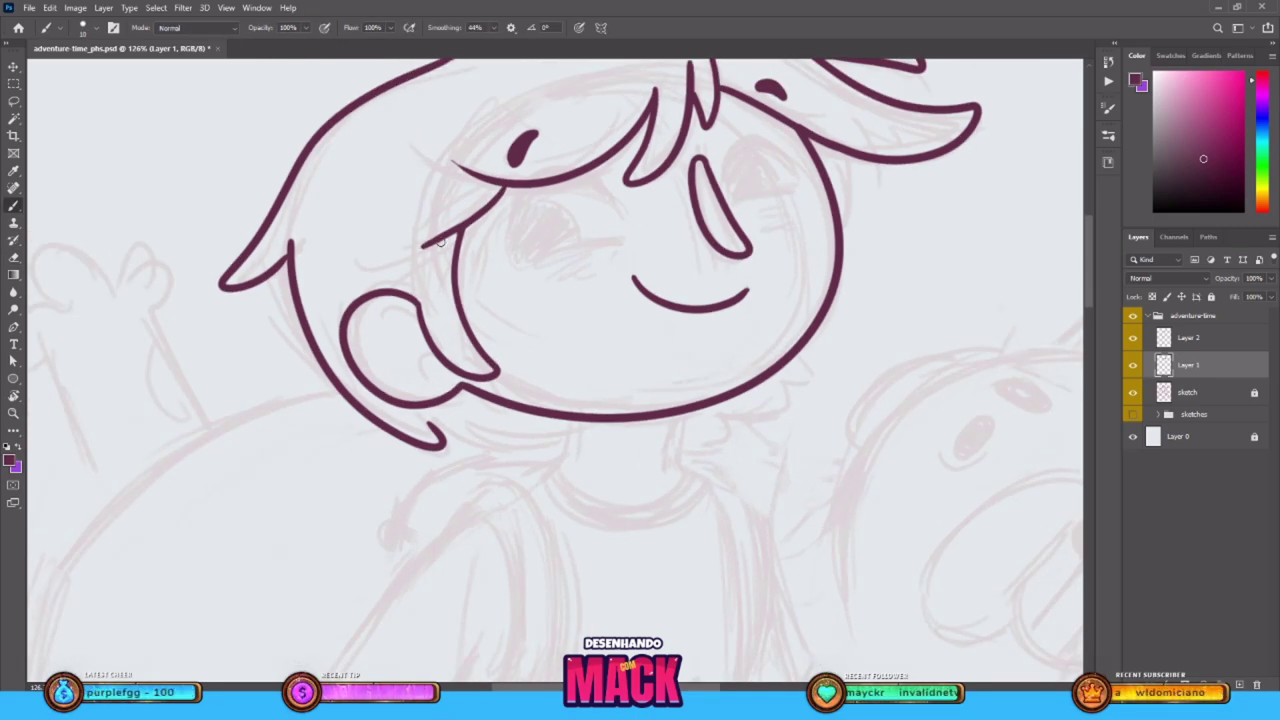
pyautogui.scroll(-4, 455, 168)
pyautogui.hotkey('alt', ']')
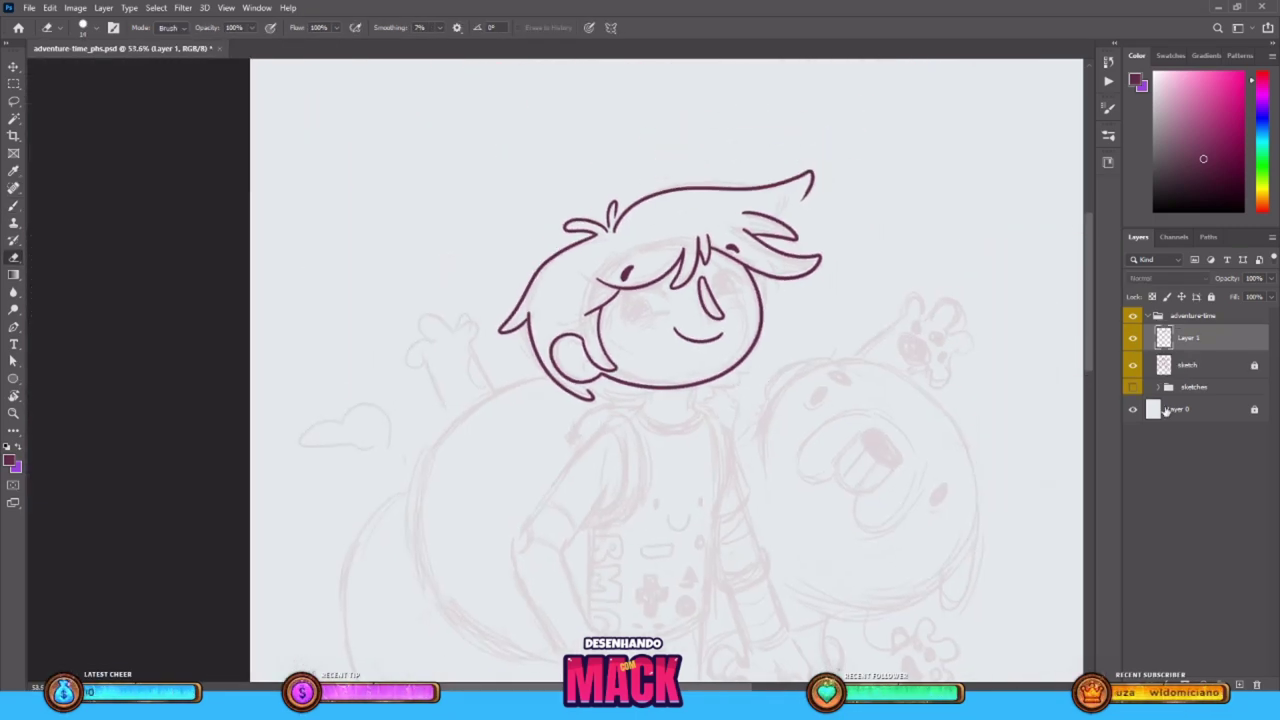
# Ink the inner ear curves and both sides of the neck on a new layer
pyautogui.moveTo(670, 325); pyautogui.dragTo(675, 335)
pyautogui.moveTo(675, 342); pyautogui.dragTo(673, 362)
pyautogui.press('e')
pyautogui.moveTo(992, 488)
pyautogui.mouseDown()
pyautogui.moveTo(726, 480)
pyautogui.moveTo(797, 453)
pyautogui.mouseUp()
pyautogui.press('b')
pyautogui.moveTo(562, 350); pyautogui.dragTo(545, 383)
pyautogui.moveTo(620, 349); pyautogui.dragTo(627, 376)
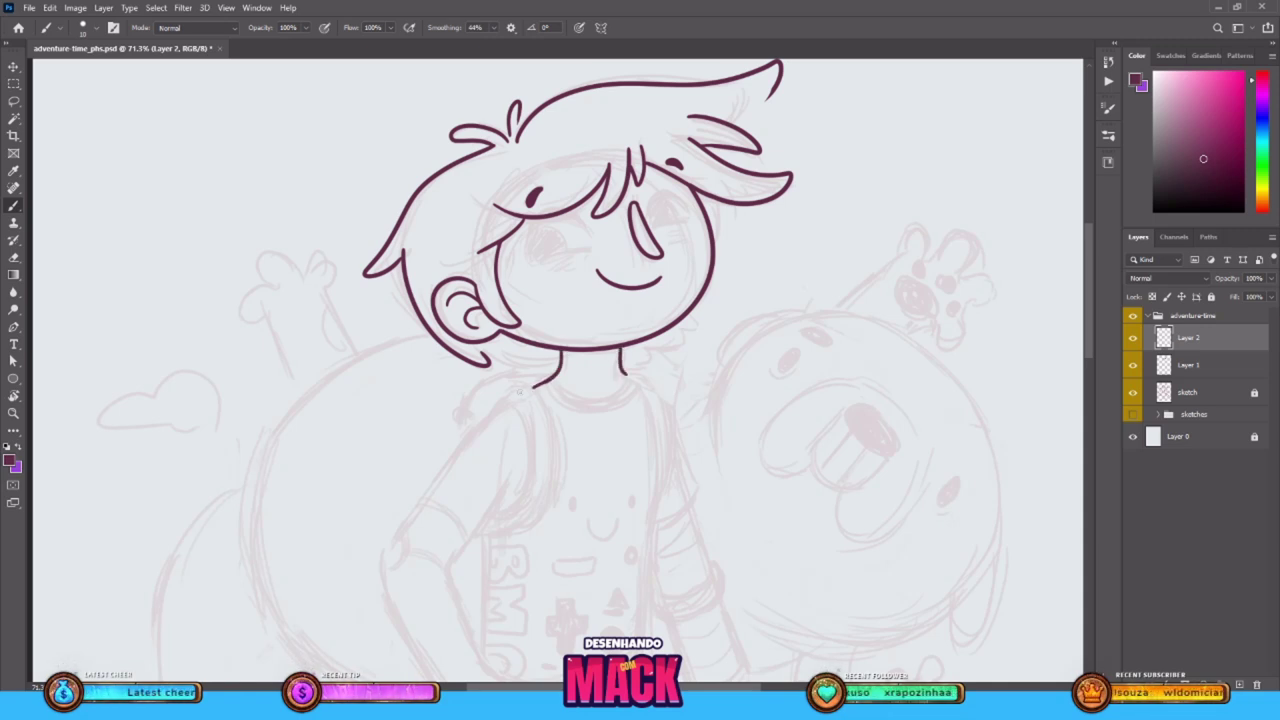
# Ink the shirt collar, the backpack strap on the straight-arm side and the torso's side line below it
pyautogui.moveTo(640, 430); pyautogui.dragTo(673, 337)
pyautogui.moveTo(582, 289); pyautogui.dragTo(660, 288)
pyautogui.moveTo(675, 293)
pyautogui.mouseDown()
pyautogui.moveTo(704, 310)
pyautogui.moveTo(688, 415)
pyautogui.mouseUp()
pyautogui.moveTo(708, 344); pyautogui.dragTo(676, 548)
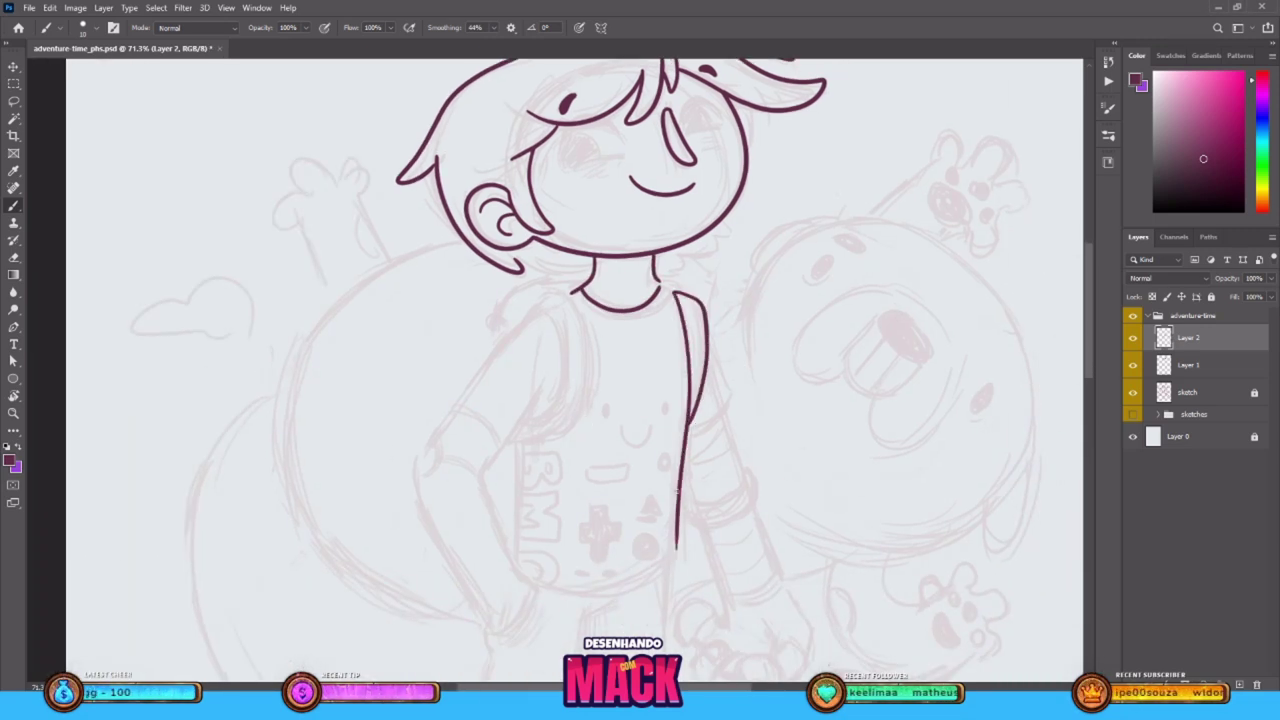
# Ink the curved backpack strap with its folded top over the bent arm's shoulder
pyautogui.moveTo(562, 290)
pyautogui.mouseDown()
pyautogui.moveTo(512, 462)
pyautogui.moveTo(517, 434)
pyautogui.mouseUp()
pyautogui.moveTo(558, 290); pyautogui.dragTo(566, 291)
pyautogui.moveTo(544, 384)
pyautogui.mouseDown()
pyautogui.moveTo(496, 466)
pyautogui.moveTo(497, 445)
pyautogui.mouseUp()
pyautogui.hotkey('ctrl', 'z')
pyautogui.hotkey('ctrl', 'z')
# Ink the shoulder, elbow and inner forearm outlines of the bent arm
pyautogui.moveTo(539, 308); pyautogui.dragTo(413, 492)
pyautogui.hotkey('ctrl', 'z')
pyautogui.moveTo(458, 412); pyautogui.dragTo(419, 500)
pyautogui.moveTo(538, 396); pyautogui.dragTo(491, 531)
pyautogui.hotkey('ctrl', 'z')
pyautogui.moveTo(476, 477); pyautogui.dragTo(534, 588)
pyautogui.press('e')
pyautogui.press('b')
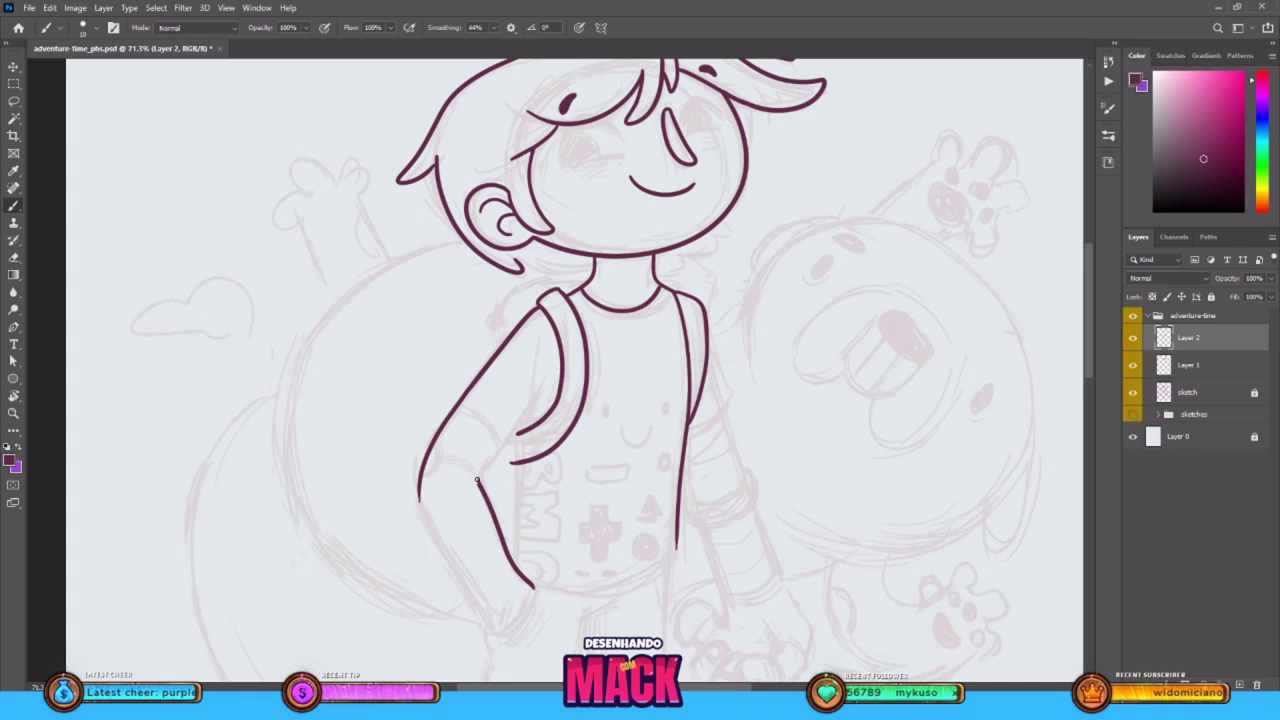
# Ink the inner upper-arm line and a curved sleeve hem on the bent arm
pyautogui.moveTo(526, 409); pyautogui.dragTo(530, 406)
pyautogui.hotkey('ctrl', 'z')
pyautogui.moveTo(478, 481); pyautogui.dragTo(542, 391)
pyautogui.hotkey('ctrl', 'z')
pyautogui.moveTo(458, 408)
pyautogui.mouseDown()
pyautogui.moveTo(505, 447)
pyautogui.moveTo(501, 427)
pyautogui.mouseUp()
pyautogui.moveTo(457, 410); pyautogui.dragTo(499, 450)
pyautogui.hotkey('ctrl', 'z')
pyautogui.hotkey('ctrl', 'z')
# Ink the short sleeve on the straight arm beside the backpack strap
pyautogui.moveTo(709, 332)
pyautogui.mouseDown()
pyautogui.moveTo(739, 421)
pyautogui.moveTo(731, 395)
pyautogui.mouseUp()
pyautogui.hotkey('ctrl', 'z')
pyautogui.moveTo(731, 396); pyautogui.dragTo(689, 432)
# Redraw the bent arm's sleeve with a flared corner and a curved hem reaching the backpack strap
pyautogui.moveTo(488, 371); pyautogui.dragTo(464, 402)
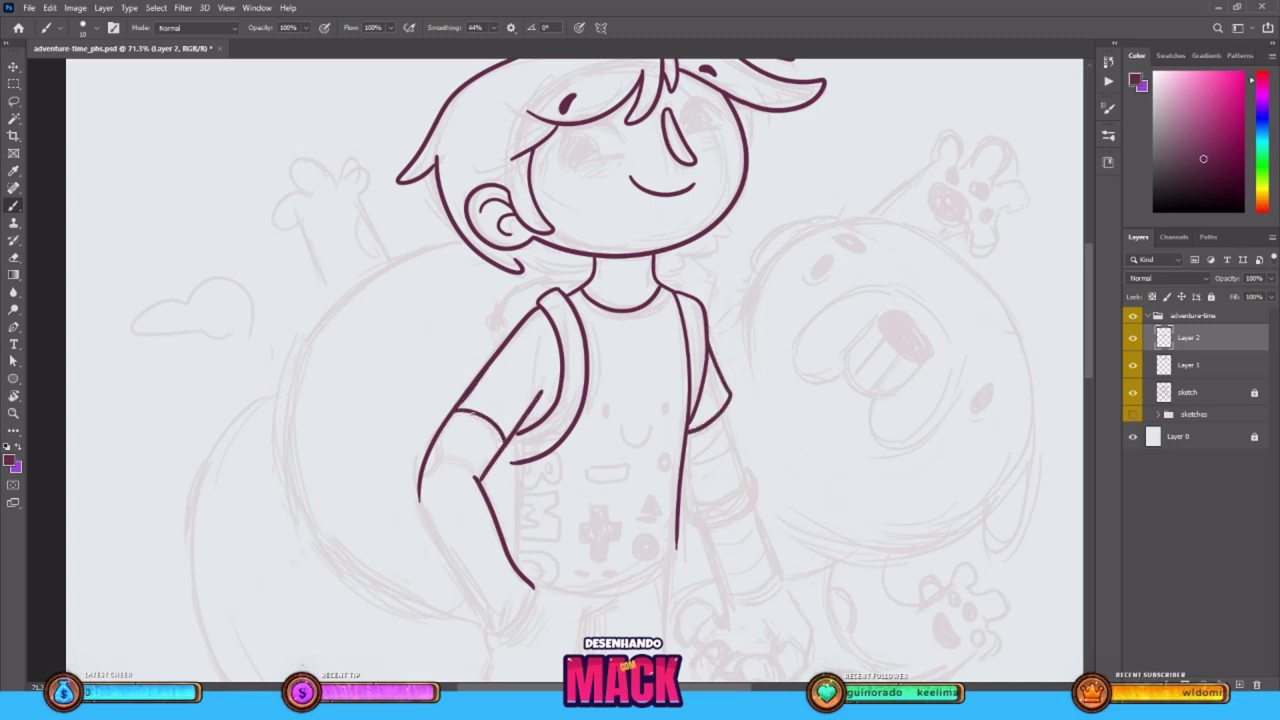
pyautogui.hotkey('ctrl', 'z')
pyautogui.moveTo(500, 459)
pyautogui.mouseDown()
pyautogui.moveTo(538, 414)
pyautogui.moveTo(490, 421)
pyautogui.moveTo(504, 440)
pyautogui.mouseUp()
pyautogui.hotkey('ctrl', 'z')
pyautogui.press('e')
pyautogui.press('b')
pyautogui.moveTo(510, 341); pyautogui.dragTo(516, 431)
pyautogui.press('e')
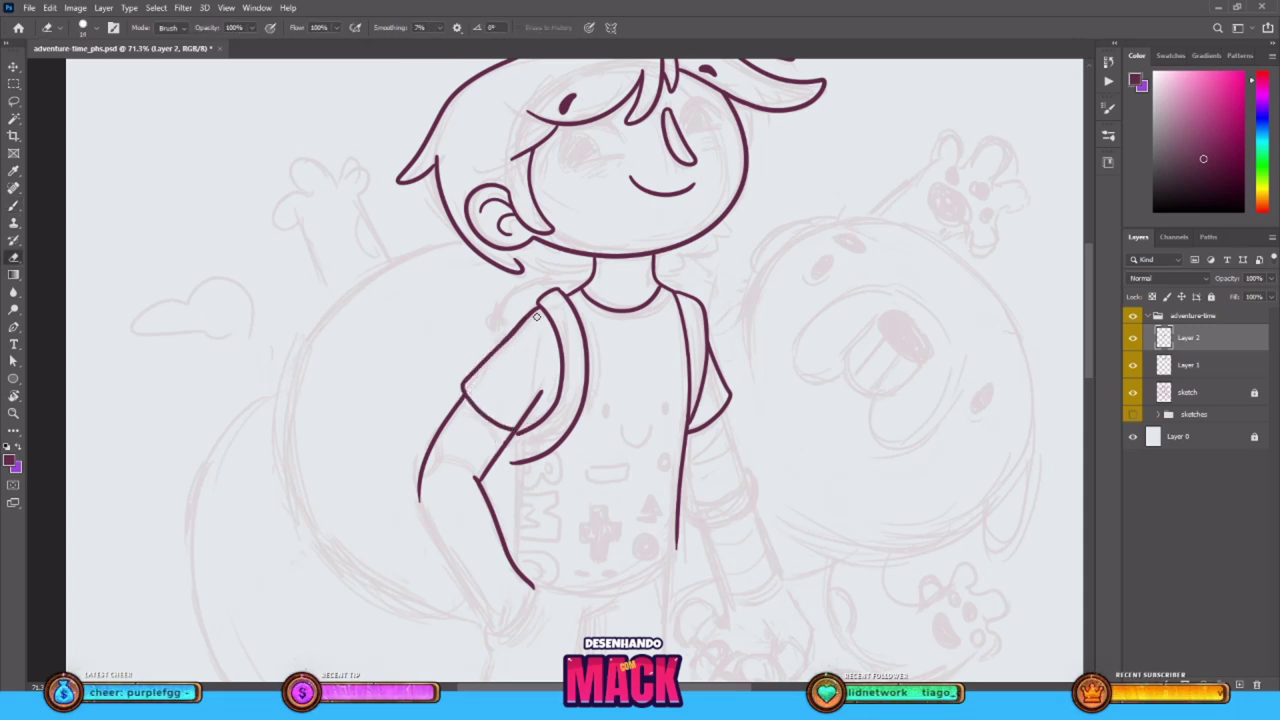
# Trim the overlaps between the bent arm's sleeve and the strap, and redraw the arm line below the hem
pyautogui.press('b')
pyautogui.press('e')
pyautogui.moveTo(543, 390)
pyautogui.mouseDown()
pyautogui.moveTo(523, 428)
pyautogui.moveTo(549, 390)
pyautogui.mouseUp()
pyautogui.press('b')
pyautogui.hotkey('ctrl', 'z')
pyautogui.moveTo(518, 431)
pyautogui.mouseDown()
pyautogui.moveTo(552, 388)
pyautogui.moveTo(509, 453)
pyautogui.mouseUp()
# Clean up the line ends at the lower end of the backpack strap
pyautogui.press('e')
pyautogui.press('b')
pyautogui.press('e')
pyautogui.press('b')
pyautogui.press('e')
pyautogui.moveTo(513, 462)
pyautogui.mouseDown()
pyautogui.moveTo(556, 448)
pyautogui.moveTo(505, 337)
pyautogui.mouseUp()
pyautogui.press('b')
# Close the lower end of the backpack strap and add short accent strokes at both strap ends
pyautogui.press('r')
pyautogui.moveTo(499, 335); pyautogui.dragTo(503, 273)
pyautogui.press('e')
pyautogui.press('b')
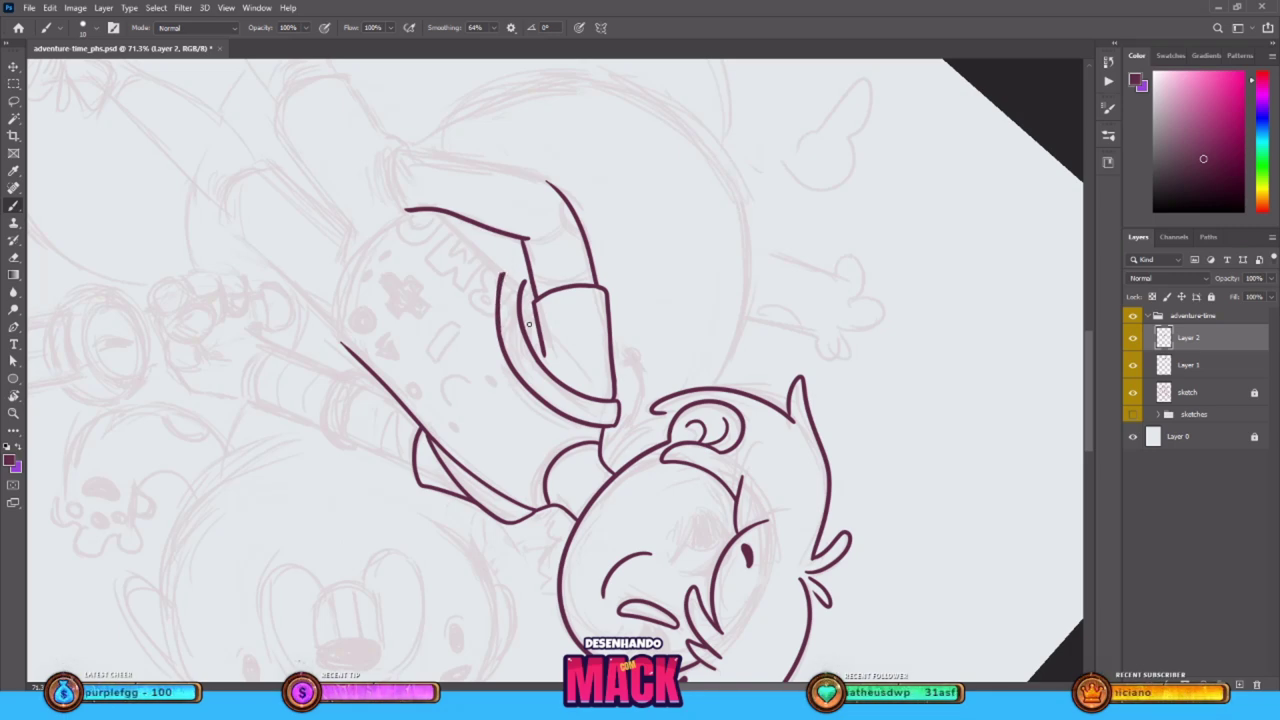
pyautogui.hotkey('ctrl', 'z')
pyautogui.press('r')
pyautogui.moveTo(504, 341)
pyautogui.mouseDown()
pyautogui.moveTo(503, 268)
pyautogui.moveTo(608, 405)
pyautogui.mouseUp()
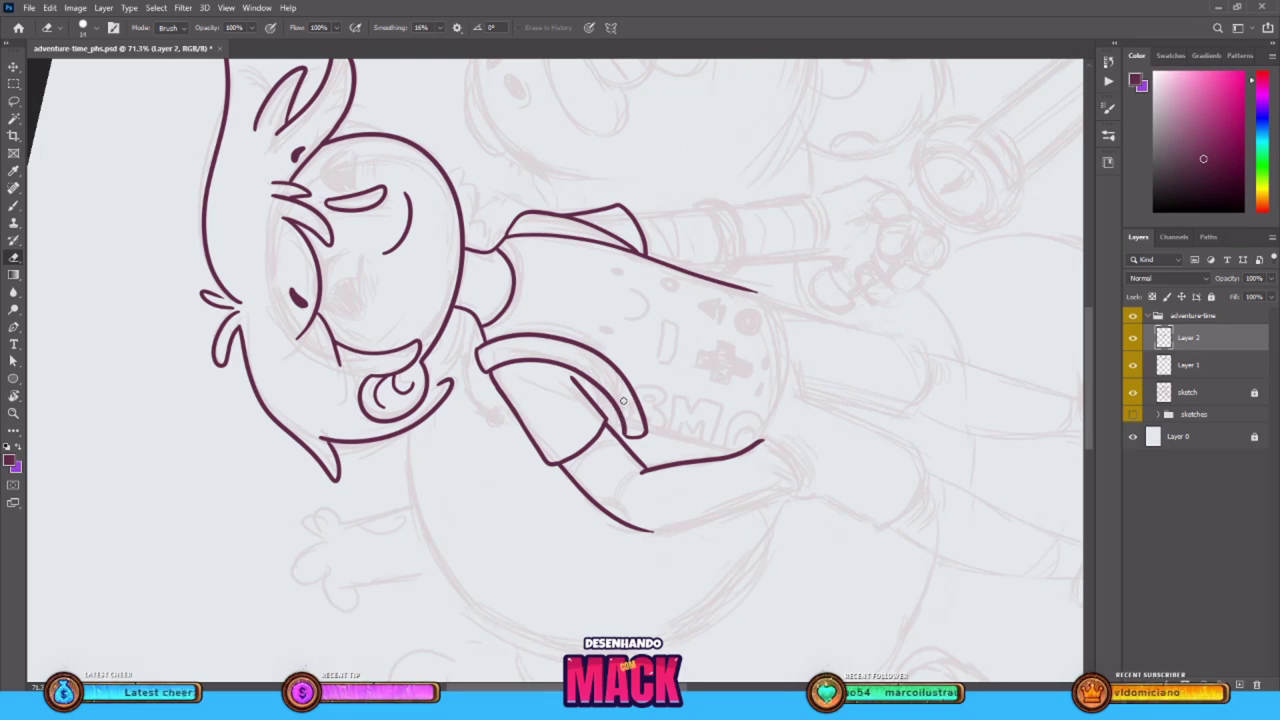
pyautogui.press('r')
pyautogui.moveTo(641, 422); pyautogui.dragTo(519, 298)
pyautogui.scroll(2, 510, 300)
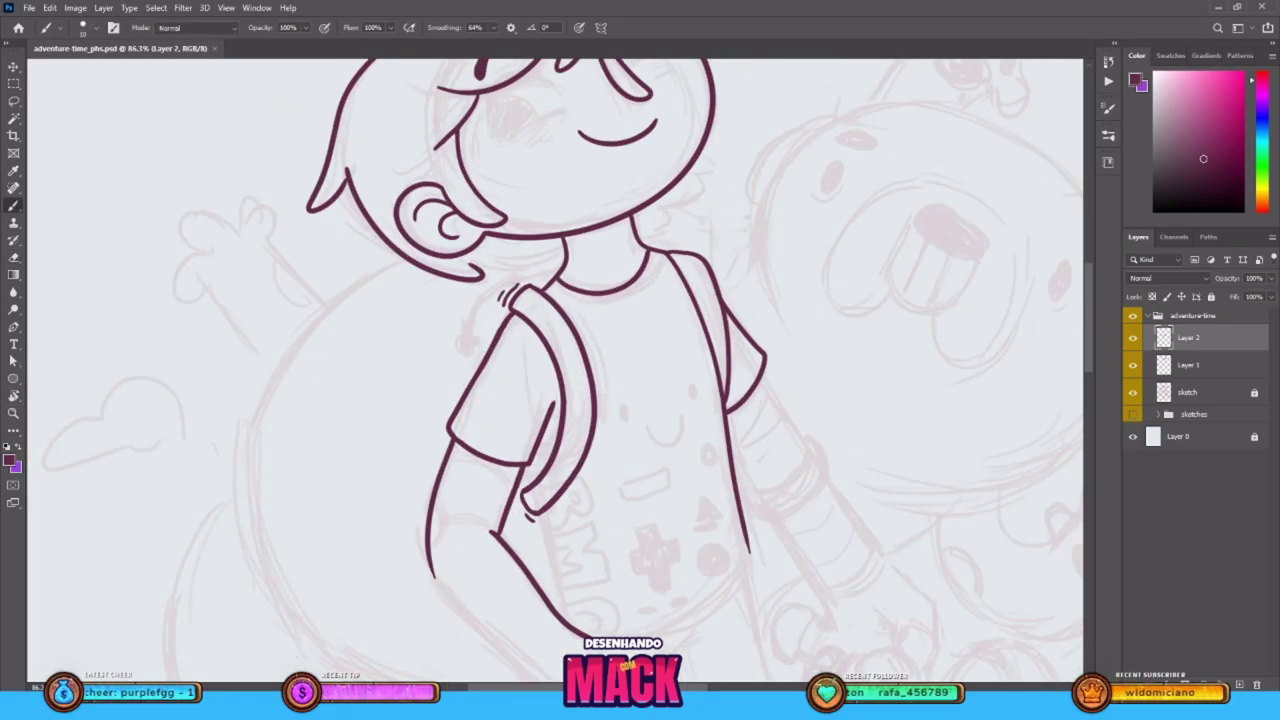
# Ink the bent arm's outer forearm line down to the pocket and the torso's side line next to it
pyautogui.press('e')
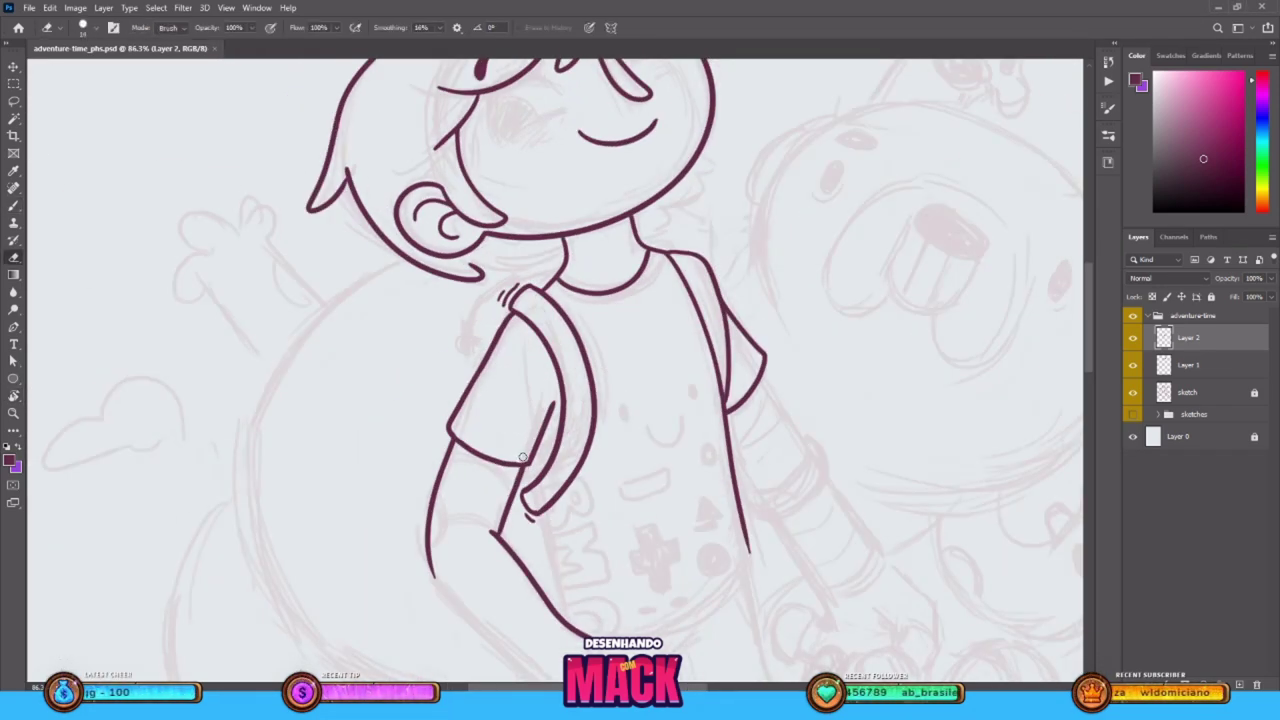
pyautogui.press('r')
pyautogui.moveTo(545, 454); pyautogui.dragTo(503, 434)
pyautogui.scroll(-7, 597, 464)
pyautogui.press('b')
pyautogui.scroll(2, 597, 465)
pyautogui.press('e')
pyautogui.press('b')
pyautogui.moveTo(441, 374)
pyautogui.mouseDown()
pyautogui.moveTo(437, 427)
pyautogui.moveTo(490, 495)
pyautogui.mouseUp()
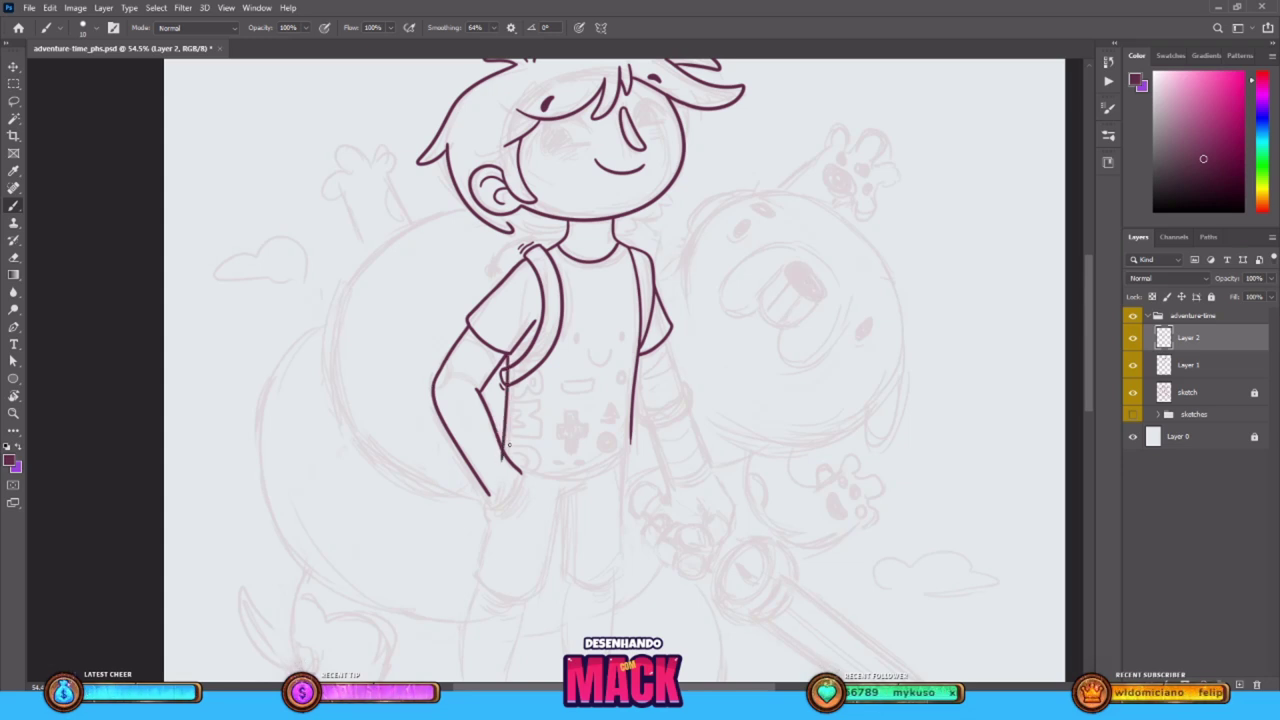
# Merge the ink layers, then ink the crotch line and the shorts leg on the bent-arm side
pyautogui.moveTo(633, 360)
pyautogui.mouseDown()
pyautogui.moveTo(621, 460)
pyautogui.moveTo(520, 478)
pyautogui.moveTo(494, 507)
pyautogui.moveTo(572, 483)
pyautogui.moveTo(617, 436)
pyautogui.mouseUp()
pyautogui.hotkey('ctrl', 'e')
pyautogui.hotkey('ctrl', 'z')
pyautogui.moveTo(639, 427); pyautogui.dragTo(618, 435)
pyautogui.moveTo(617, 436); pyautogui.dragTo(596, 528)
pyautogui.moveTo(547, 452)
pyautogui.mouseDown()
pyautogui.moveTo(572, 533)
pyautogui.moveTo(593, 526)
pyautogui.mouseUp()
# Ink the rounded shorts leg on the straight-arm side
pyautogui.press('e')
pyautogui.press('b')
pyautogui.moveTo(616, 450); pyautogui.dragTo(646, 529)
pyautogui.moveTo(679, 396)
pyautogui.mouseDown()
pyautogui.moveTo(656, 529)
pyautogui.moveTo(681, 485)
pyautogui.moveTo(647, 530)
pyautogui.mouseUp()
pyautogui.hotkey('ctrl', 'z')
pyautogui.hotkey('ctrl', 'z')
pyautogui.moveTo(682, 395)
pyautogui.mouseDown()
pyautogui.moveTo(689, 511)
pyautogui.moveTo(646, 529)
pyautogui.mouseUp()
# Ink the bandaged part of the straight arm below the sleeve, ending in a thick band at the elbow
pyautogui.moveTo(724, 276); pyautogui.dragTo(740, 325)
pyautogui.moveTo(695, 315); pyautogui.dragTo(705, 342)
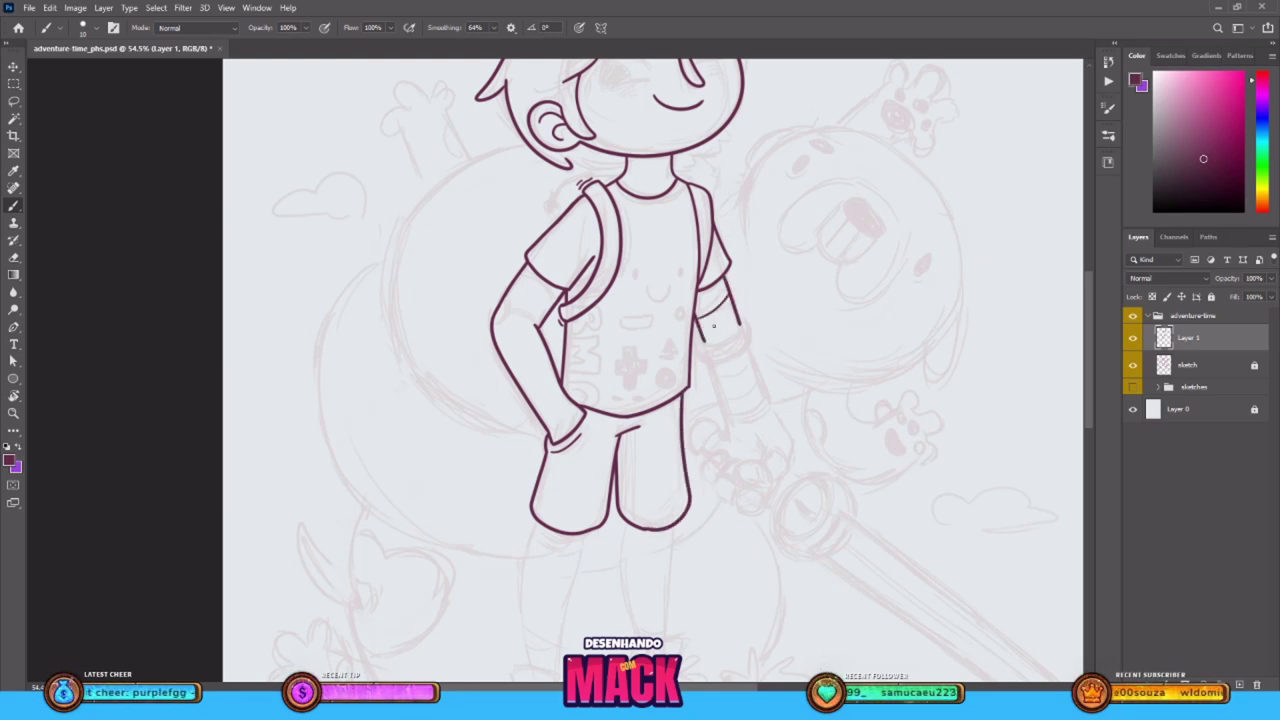
pyautogui.moveTo(703, 343)
pyautogui.mouseDown()
pyautogui.moveTo(744, 328)
pyautogui.moveTo(699, 341)
pyautogui.moveTo(739, 354)
pyautogui.moveTo(753, 334)
pyautogui.moveTo(741, 320)
pyautogui.moveTo(698, 347)
pyautogui.moveTo(741, 320)
pyautogui.mouseUp()
pyautogui.press('e')
pyautogui.press('b')
pyautogui.press('e')
pyautogui.press('b')
pyautogui.hotkey('ctrl', 'z')
pyautogui.hotkey('ctrl', 'z')
pyautogui.hotkey('ctrl', 'z')
pyautogui.hotkey('ctrl', 'z')
# Ink the straight arm's forearm below the elbow band, followed by the back of the hand and the thumb
pyautogui.moveTo(835, 319); pyautogui.dragTo(741, 361)
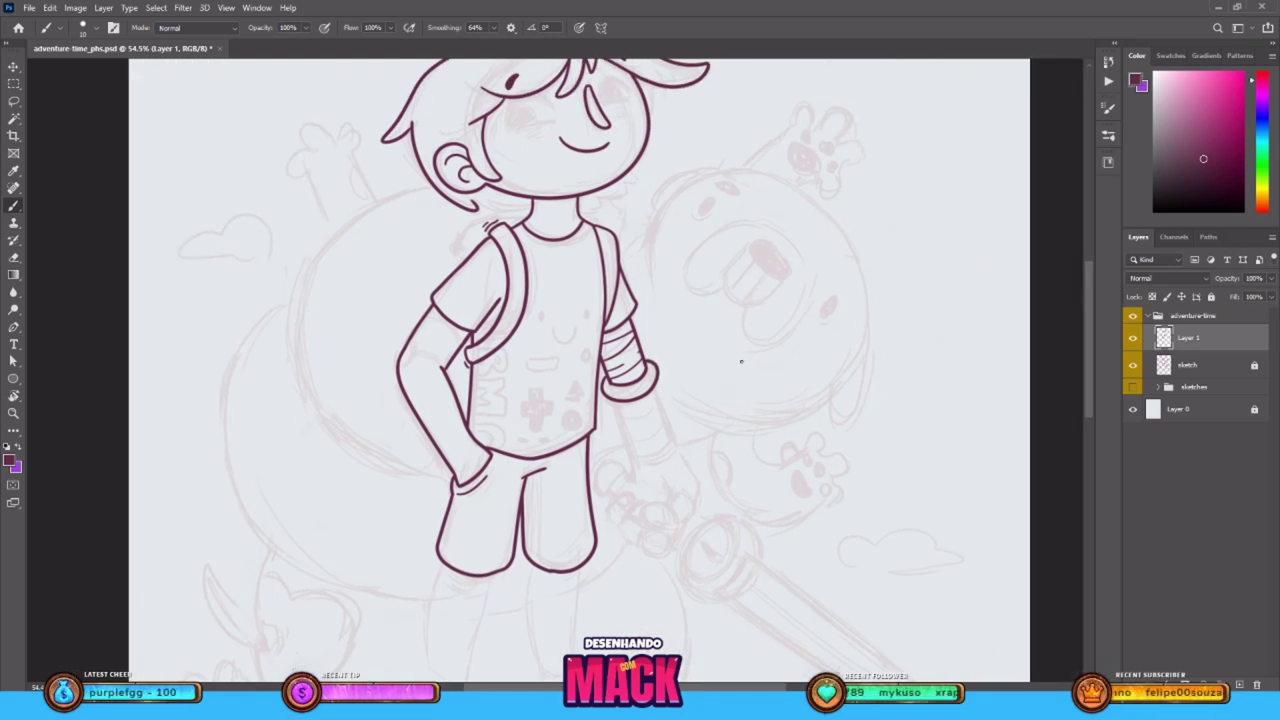
pyautogui.moveTo(655, 395); pyautogui.dragTo(678, 446)
pyautogui.moveTo(614, 402)
pyautogui.mouseDown()
pyautogui.moveTo(632, 462)
pyautogui.moveTo(680, 445)
pyautogui.moveTo(673, 468)
pyautogui.moveTo(679, 457)
pyautogui.moveTo(696, 506)
pyautogui.mouseUp()
pyautogui.hotkey('ctrl', 'z')
pyautogui.moveTo(696, 506)
pyautogui.mouseDown()
pyautogui.moveTo(673, 497)
pyautogui.moveTo(697, 507)
pyautogui.mouseUp()
pyautogui.hotkey('ctrl', 'z')
pyautogui.moveTo(668, 503)
pyautogui.mouseDown()
pyautogui.moveTo(648, 521)
pyautogui.moveTo(677, 525)
pyautogui.moveTo(692, 499)
pyautogui.mouseUp()
pyautogui.click(1131, 342)
pyautogui.click(1131, 344)
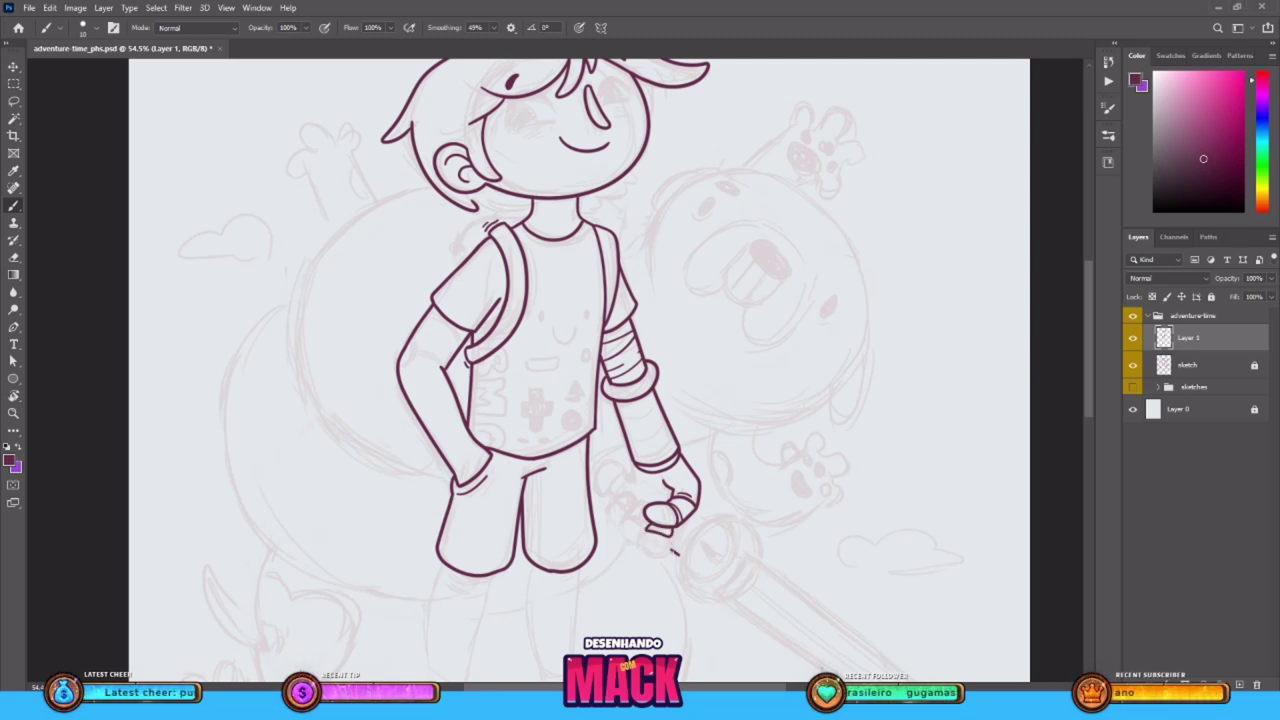
# Ink the first curled fingers below the thumb of the straight arm's hand
pyautogui.hotkey('ctrl', 'z')
pyautogui.moveTo(648, 528); pyautogui.dragTo(672, 542)
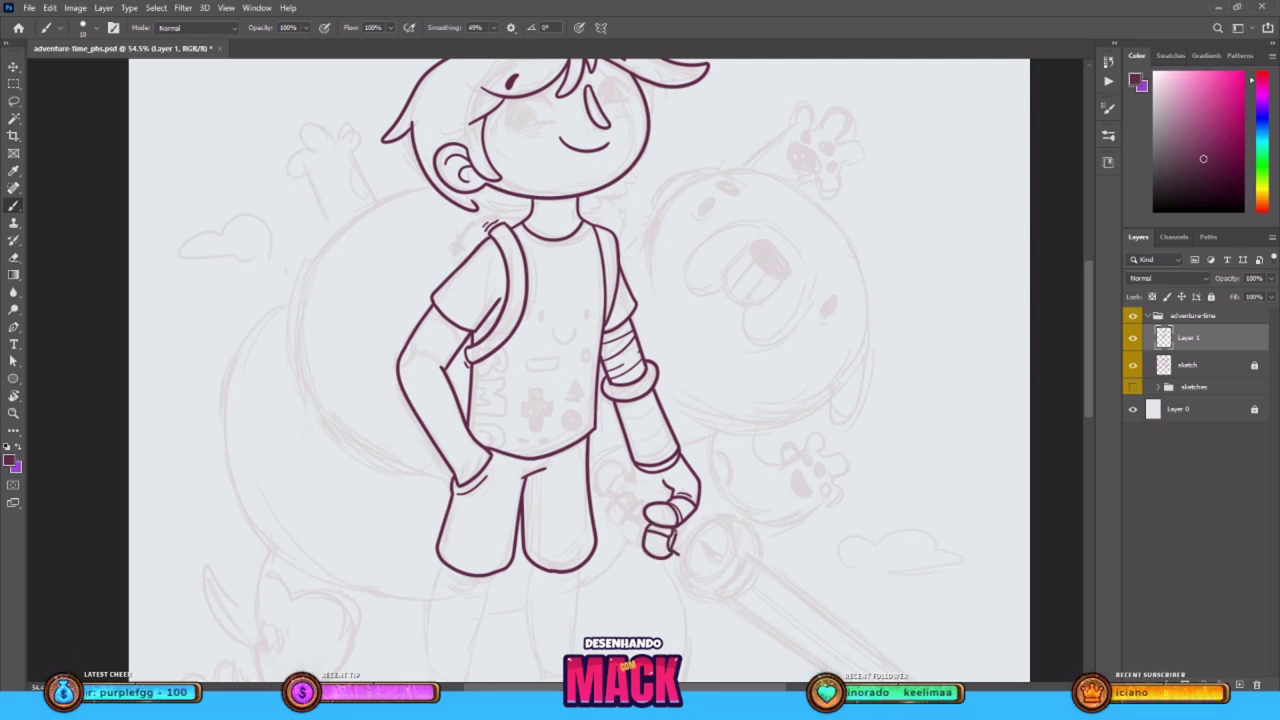
pyautogui.hotkey('ctrl', 'z')
pyautogui.moveTo(640, 507); pyautogui.dragTo(643, 546)
pyautogui.hotkey('ctrl', 'z')
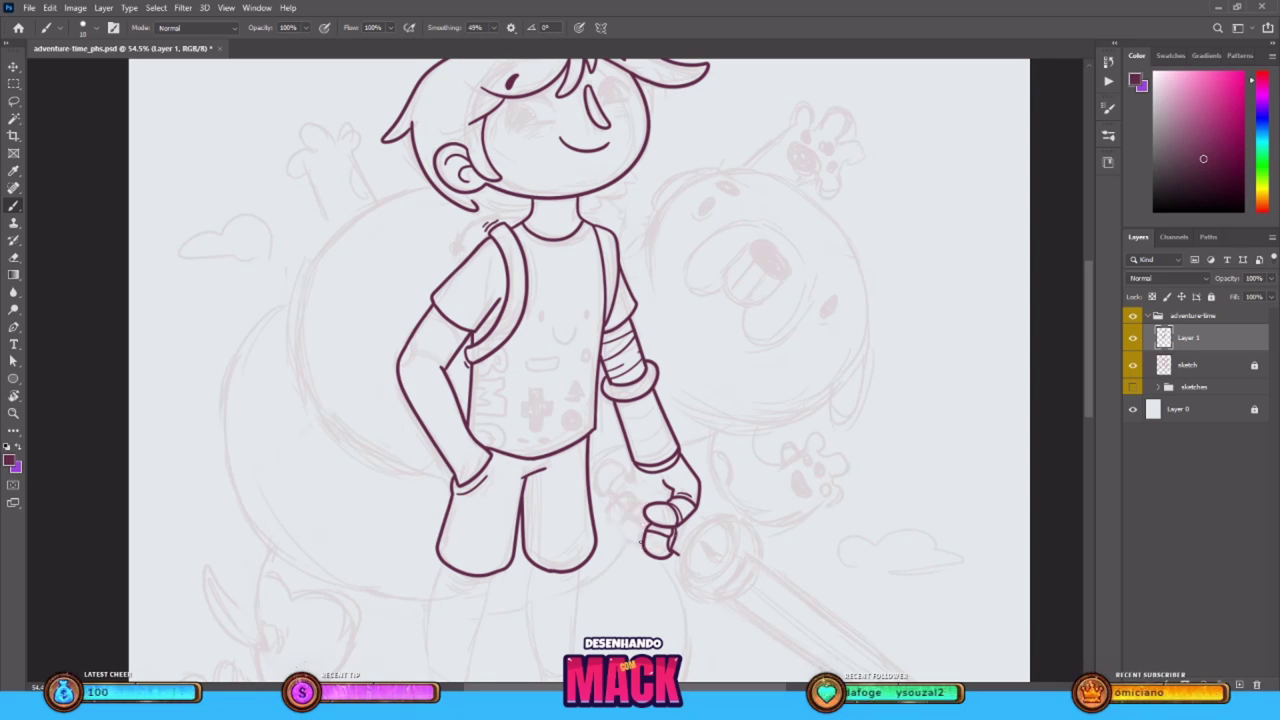
# Clean up the overlapping lines between the thumb and the curled fingers
pyautogui.press('e')
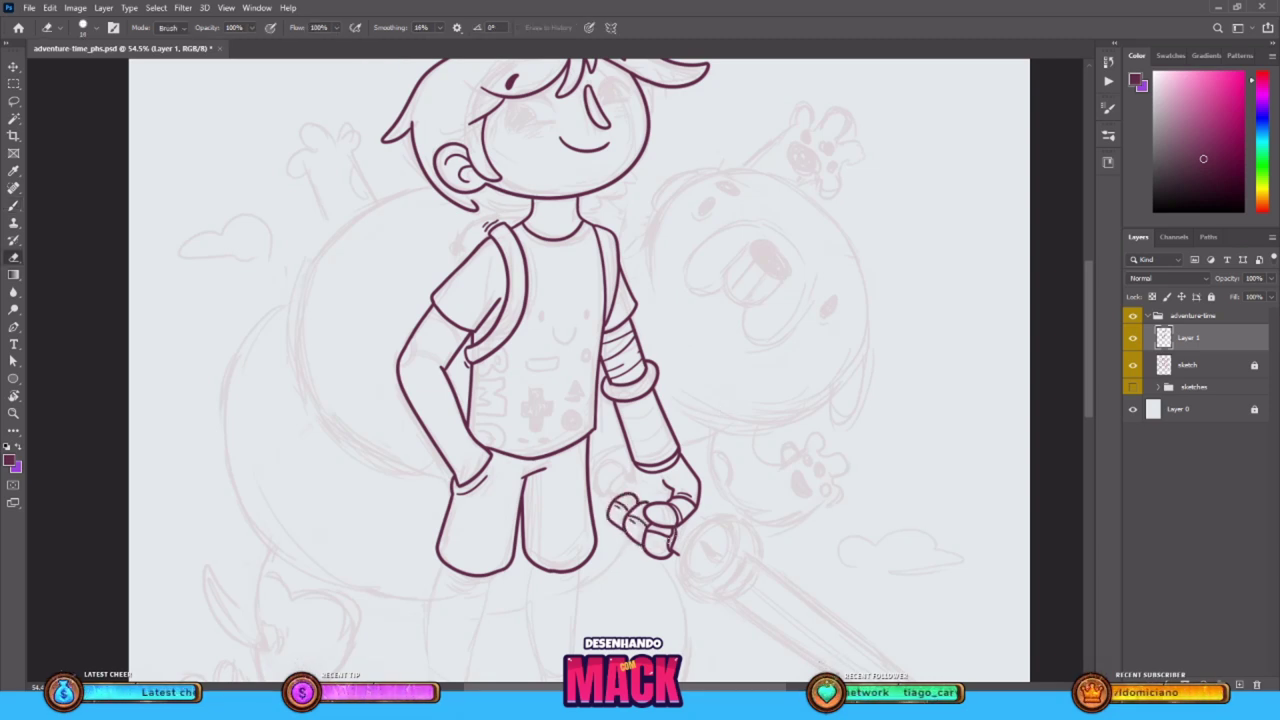
pyautogui.press('b')
pyautogui.moveTo(676, 528)
pyautogui.mouseDown()
pyautogui.moveTo(678, 551)
pyautogui.moveTo(652, 531)
pyautogui.moveTo(647, 549)
pyautogui.moveTo(648, 535)
pyautogui.mouseUp()
pyautogui.press('e')
pyautogui.press('b')
pyautogui.press('e')
pyautogui.press('b')
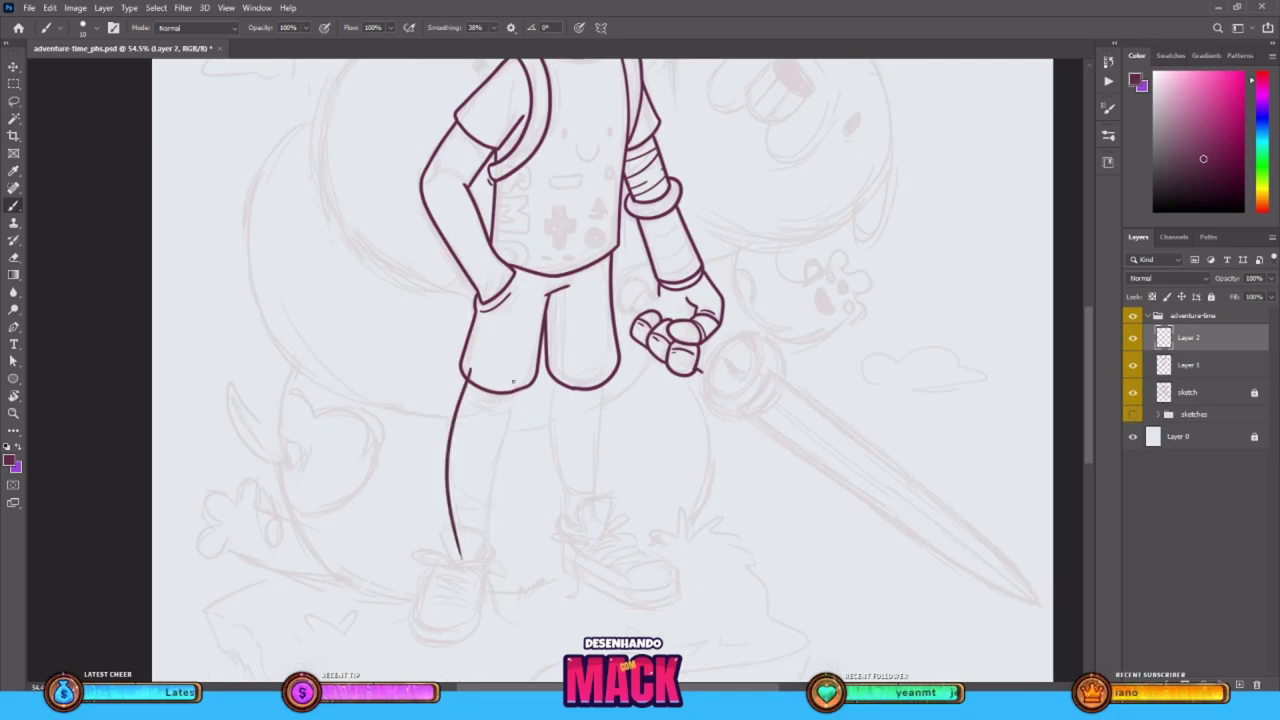
# Ink the remaining leg lines from the boy's shorts down to the ankles and trim the overshooting stroke ends
pyautogui.moveTo(512, 390); pyautogui.dragTo(485, 560)
pyautogui.moveTo(559, 380); pyautogui.dragTo(574, 544)
pyautogui.moveTo(602, 384); pyautogui.dragTo(593, 520)
pyautogui.moveTo(603, 367); pyautogui.dragTo(602, 404)
pyautogui.press('e')
pyautogui.moveTo(473, 366); pyautogui.dragTo(468, 378)
pyautogui.moveTo(565, 380); pyautogui.dragTo(559, 379)
pyautogui.moveTo(604, 365); pyautogui.dragTo(603, 383)
pyautogui.moveTo(461, 558); pyautogui.dragTo(455, 528)
pyautogui.moveTo(487, 534); pyautogui.dragTo(485, 560)
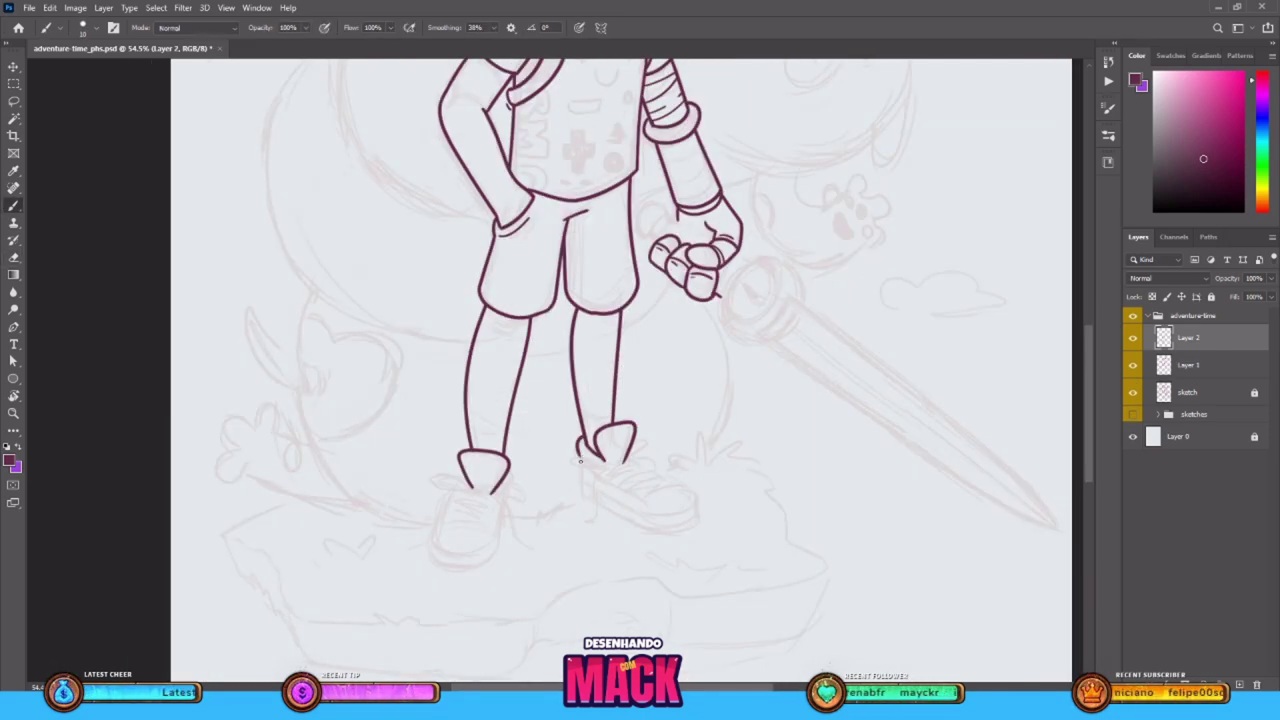
# Try to ink the heel, upper and side lines of the boy's shoe on the straight-arm side
pyautogui.moveTo(583, 456); pyautogui.dragTo(584, 494)
pyautogui.press('e')
pyautogui.press('b')
pyautogui.moveTo(629, 457); pyautogui.dragTo(696, 503)
pyautogui.moveTo(603, 474)
pyautogui.mouseDown()
pyautogui.moveTo(643, 499)
pyautogui.moveTo(684, 485)
pyautogui.moveTo(638, 522)
pyautogui.moveTo(697, 504)
pyautogui.moveTo(668, 516)
pyautogui.mouseUp()
pyautogui.press('e')
pyautogui.press('b')
pyautogui.hotkey('ctrl', 'z')
pyautogui.hotkey('ctrl', 'z')
pyautogui.hotkey('ctrl', 'z')
pyautogui.hotkey('ctrl', 'z')
# Ink the heel, upper and rounded toe outlines of the shoe on the straight-arm side
pyautogui.moveTo(714, 438); pyautogui.dragTo(754, 420)
pyautogui.moveTo(754, 420); pyautogui.dragTo(852, 462)
pyautogui.moveTo(714, 438)
pyautogui.mouseDown()
pyautogui.moveTo(802, 484)
pyautogui.moveTo(852, 462)
pyautogui.mouseUp()
pyautogui.moveTo(852, 462); pyautogui.dragTo(852, 495)
pyautogui.moveTo(715, 438); pyautogui.dragTo(797, 511)
pyautogui.moveTo(584, 478)
pyautogui.mouseDown()
pyautogui.moveTo(668, 516)
pyautogui.moveTo(552, 580)
pyautogui.moveTo(579, 518)
pyautogui.mouseUp()
pyautogui.press('r')
pyautogui.hotkey('ctrl', 'z')
pyautogui.moveTo(521, 407)
pyautogui.mouseDown()
pyautogui.moveTo(536, 480)
pyautogui.moveTo(563, 509)
pyautogui.mouseUp()
pyautogui.moveTo(595, 493); pyautogui.dragTo(564, 514)
pyautogui.hotkey('ctrl', 'z')
pyautogui.press('r')
# Try to ink the bottom edge of that shoe's sole from heel to toe
pyautogui.moveTo(462, 512)
pyautogui.mouseDown()
pyautogui.moveTo(506, 535)
pyautogui.moveTo(594, 535)
pyautogui.mouseUp()
pyautogui.hotkey('ctrl', 'z')
pyautogui.moveTo(560, 420); pyautogui.dragTo(676, 433)
pyautogui.hotkey('ctrl', 'z')
pyautogui.hotkey('ctrl', 'z')
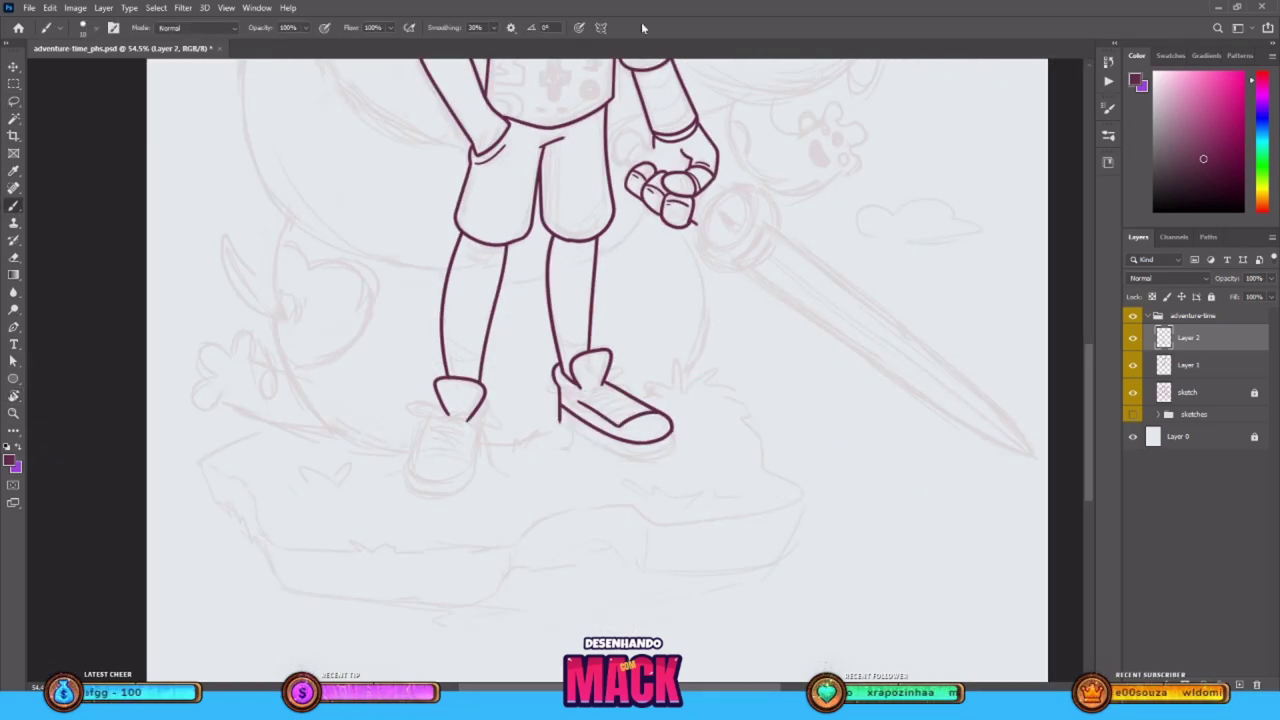
pyautogui.moveTo(560, 420); pyautogui.dragTo(642, 459)
pyautogui.moveTo(673, 432)
pyautogui.mouseDown()
pyautogui.moveTo(640, 460)
pyautogui.moveTo(660, 458)
pyautogui.moveTo(671, 451)
pyautogui.moveTo(491, 500)
pyautogui.mouseUp()
pyautogui.hotkey('ctrl', 'z')
pyautogui.hotkey('ctrl', 'z')
pyautogui.press('r')
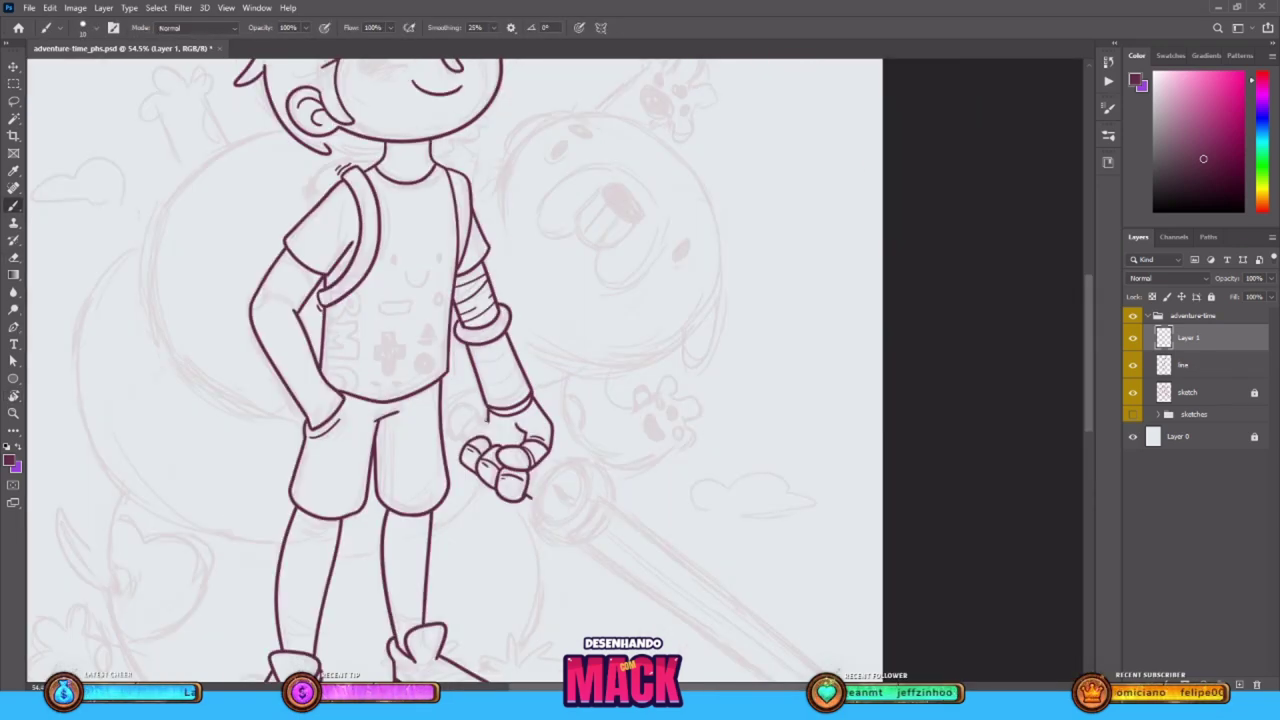
# Ink the sword's grip line running through the boy's closed fist and clean it up around the fingers
pyautogui.moveTo(485, 428); pyautogui.dragTo(568, 463)
pyautogui.press('e')
pyautogui.moveTo(527, 443); pyautogui.dragTo(545, 454)
pyautogui.press('b')
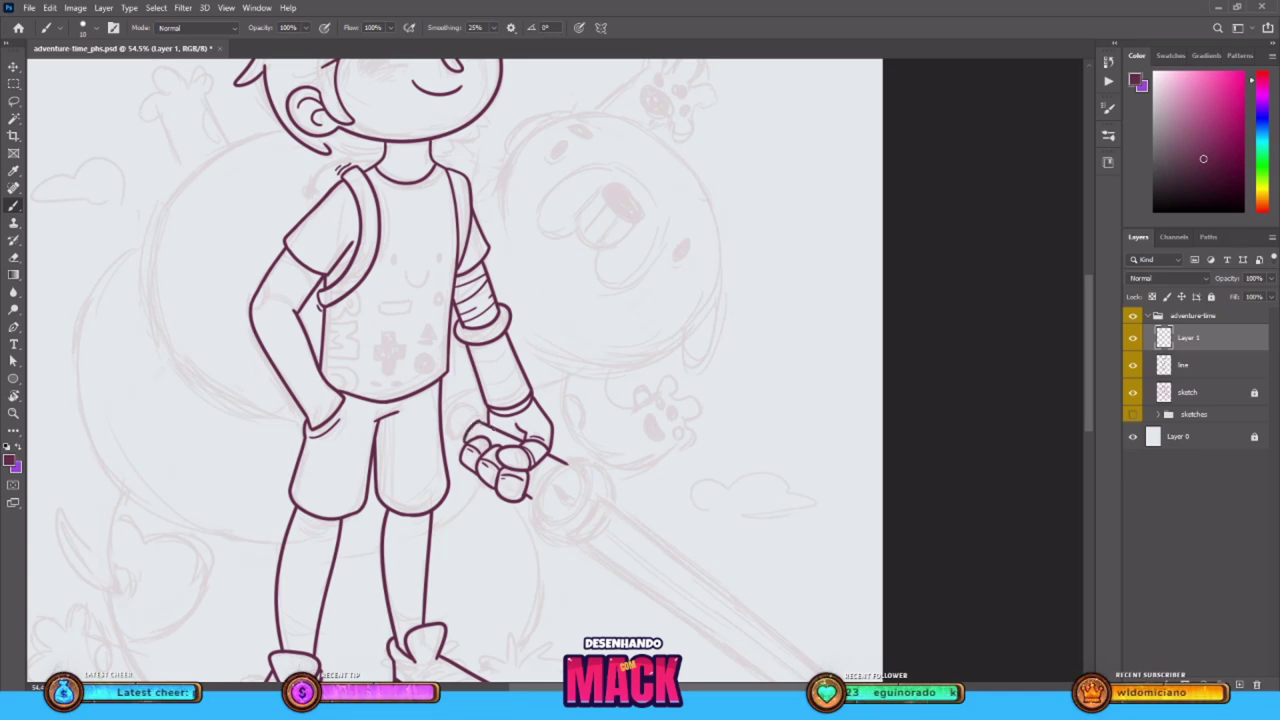
pyautogui.hotkey('ctrl', 'z')
# Raise the brush smoothing to 42% and ink the sword's rounded pommel beside the boy's fist
pyautogui.moveTo(478, 412); pyautogui.dragTo(464, 446)
pyautogui.hotkey('ctrl', 'z')
pyautogui.hotkey('ctrl', 'z')
pyautogui.moveTo(444, 28); pyautogui.dragTo(456, 28)
pyautogui.moveTo(469, 405)
pyautogui.mouseDown()
pyautogui.moveTo(463, 447)
pyautogui.moveTo(486, 425)
pyautogui.mouseUp()
pyautogui.press('e')
pyautogui.press('b')
pyautogui.scroll(2, 603, 417)
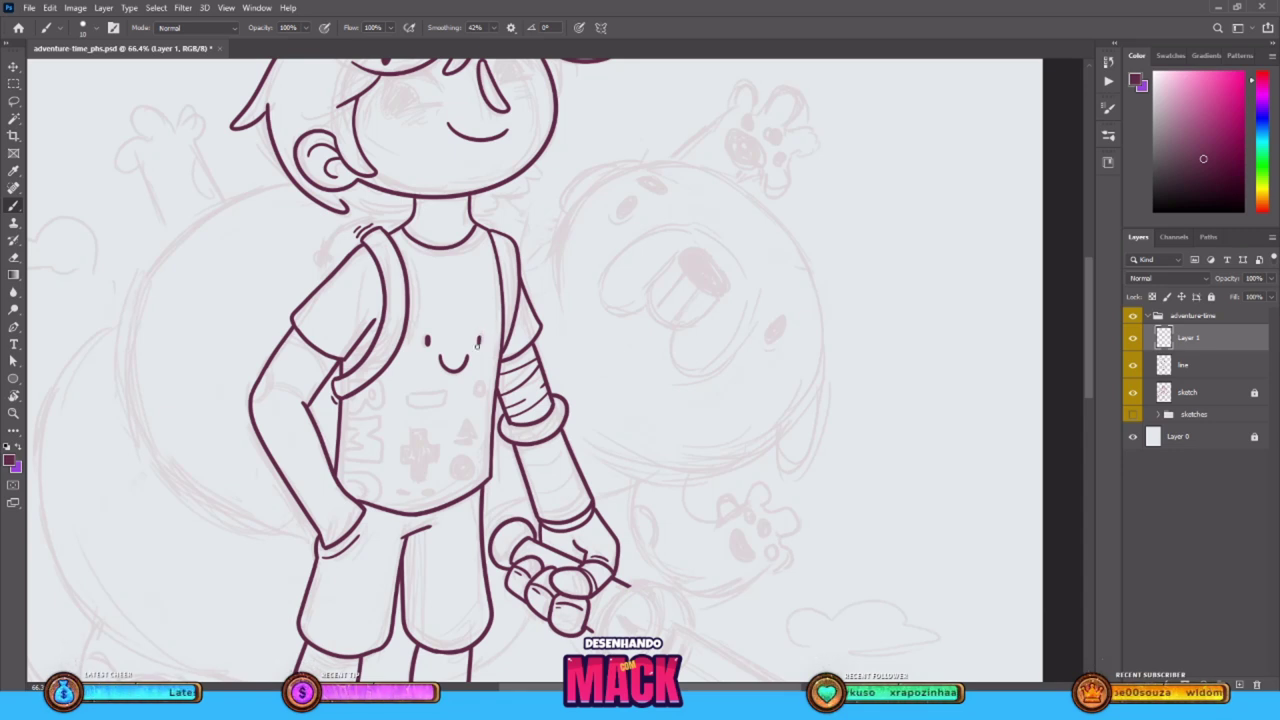
# Ink the dog's large round head beside the bandaged arm, with its two ears, and clean up the outline's end
pyautogui.scroll(-3, 691, 403)
pyautogui.moveTo(634, 460); pyautogui.dragTo(646, 552)
pyautogui.moveTo(697, 358); pyautogui.dragTo(641, 396)
pyautogui.moveTo(832, 523); pyautogui.dragTo(796, 569)
pyautogui.hotkey('ctrl', 'z')
pyautogui.press('e')
pyautogui.moveTo(646, 549); pyautogui.dragTo(655, 553)
pyautogui.click(1133, 340)
pyautogui.click(1133, 340)
pyautogui.press('b')
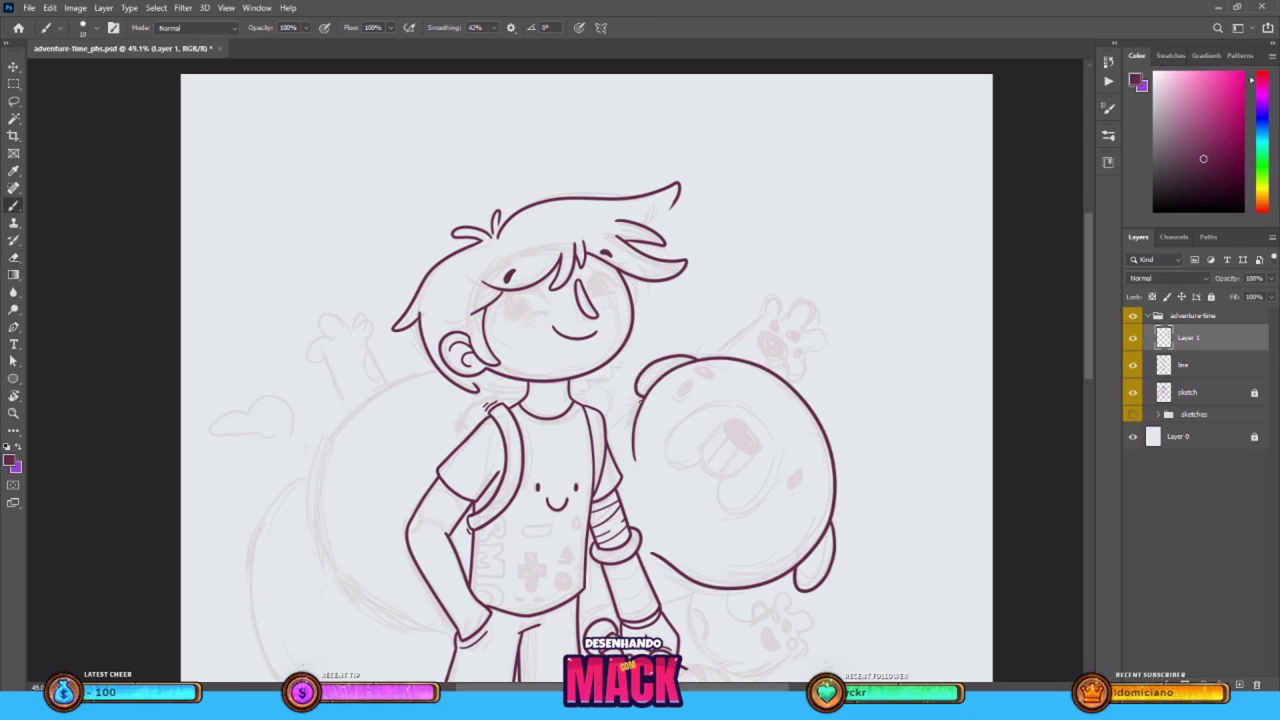
# Ink the dog's first large body coil behind the boy's back and erase the parts crossing his head
pyautogui.scroll(-3, 587, 561)
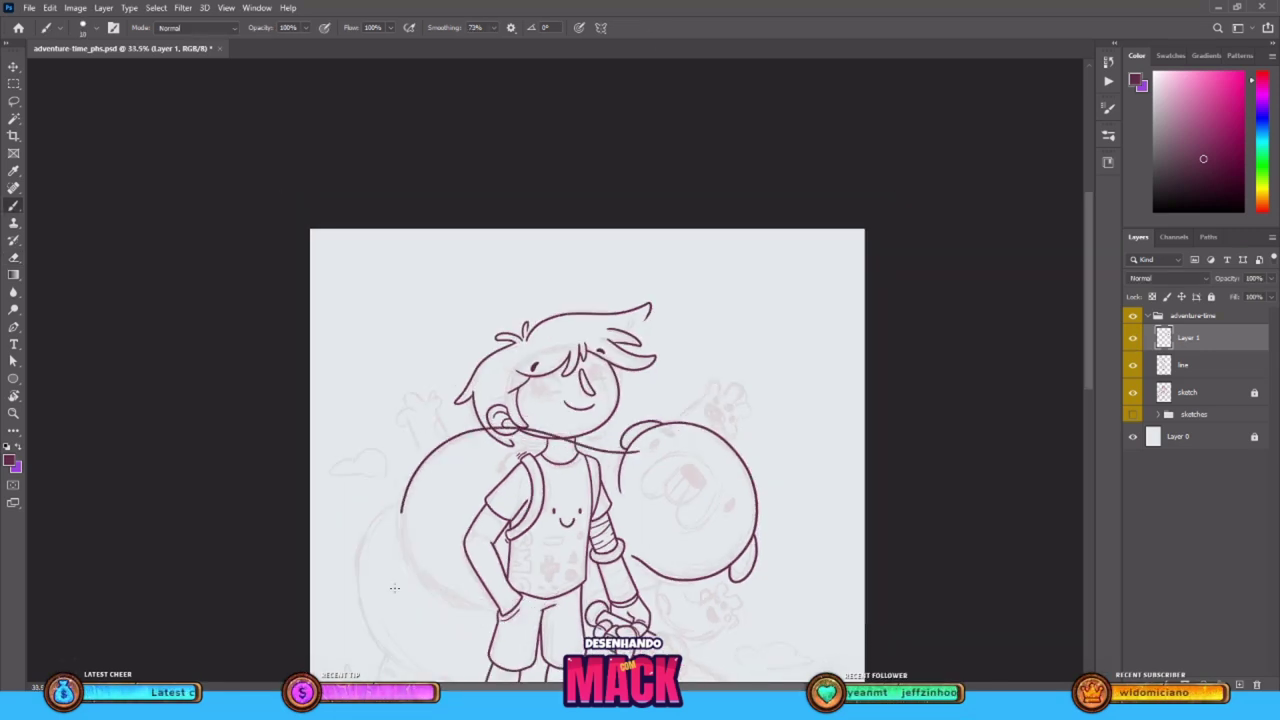
pyautogui.moveTo(632, 456)
pyautogui.mouseDown()
pyautogui.moveTo(487, 430)
pyautogui.moveTo(521, 604)
pyautogui.mouseUp()
pyautogui.hotkey('ctrl', 'z')
pyautogui.hotkey('ctrl', 'z')
pyautogui.press('e')
pyautogui.moveTo(516, 430)
pyautogui.mouseDown()
pyautogui.moveTo(630, 458)
pyautogui.moveTo(588, 402)
pyautogui.moveTo(574, 446)
pyautogui.moveTo(526, 371)
pyautogui.mouseUp()
pyautogui.press(']')
# Ink the short neck line joining the dog's head to the area below the boy's jaw
pyautogui.scroll(2, 609, 443)
pyautogui.press('b')
pyautogui.press('e')
pyautogui.press('b')
pyautogui.hotkey('ctrl', 'z')
pyautogui.moveTo(568, 428); pyautogui.dragTo(529, 372)
pyautogui.press('e')
pyautogui.press('b')
# Rename the boy's line layer as finn and save the document
pyautogui.hotkey('alt', '[')
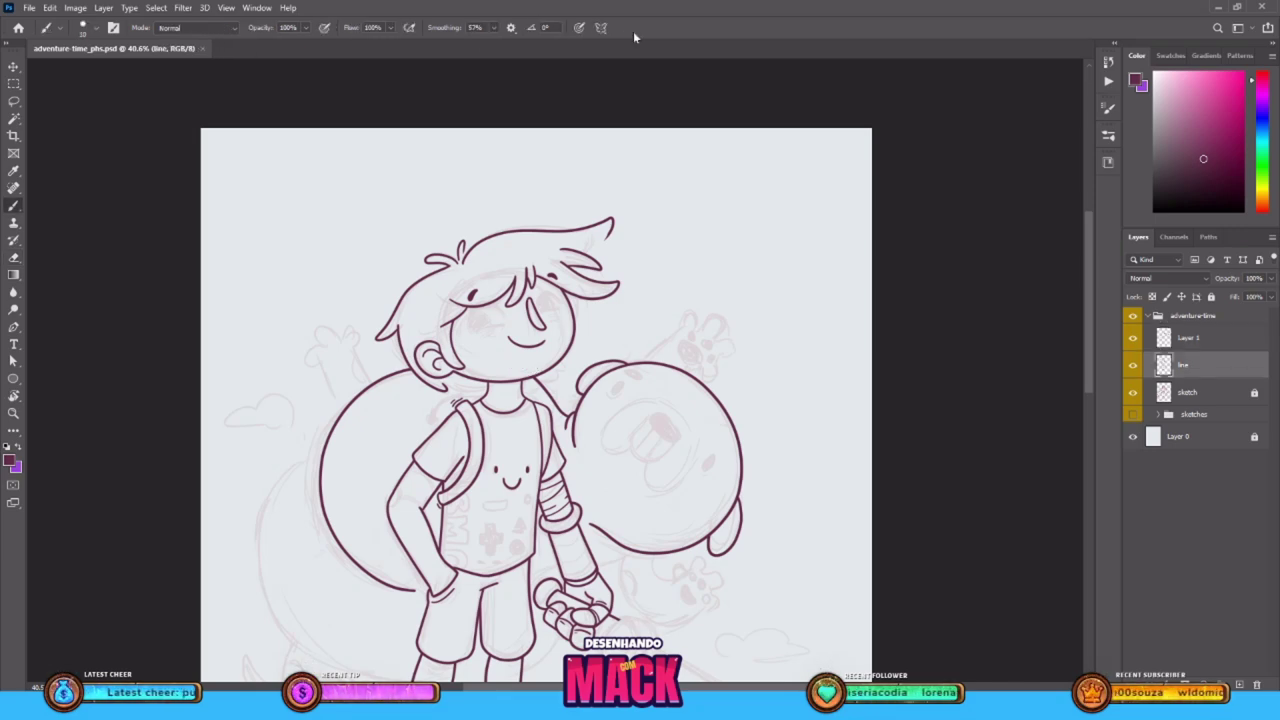
pyautogui.click(1134, 344)
pyautogui.click(1134, 344)
pyautogui.click(1134, 345)
pyautogui.click(1134, 346)
pyautogui.hotkey('alt', ']')
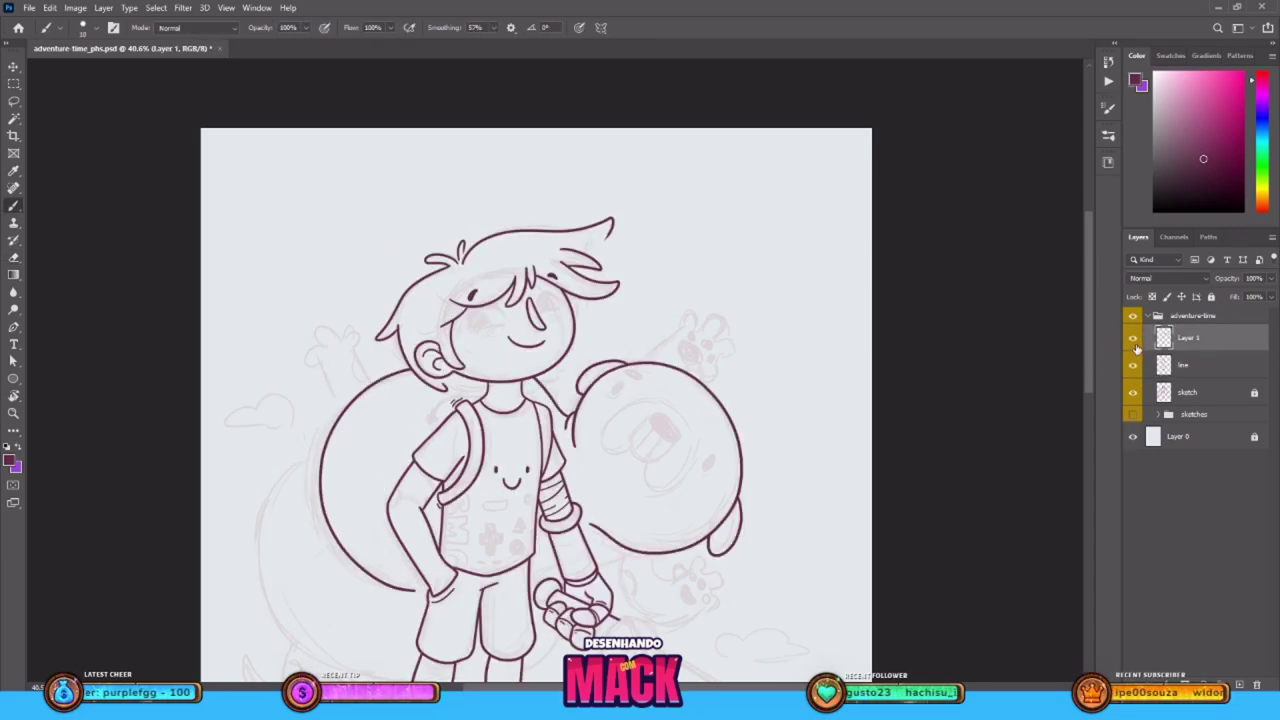
pyautogui.doubleClick(1183, 365)
pyautogui.write('finn')
pyautogui.press('Return')
pyautogui.hotkey('ctrl', 's')
# Set the brush smoothing to 35% and ink the hair tufts on both sides of the boy's neck
pyautogui.scroll(3, 633, 418)
pyautogui.click(494, 28)
pyautogui.moveTo(539, 347); pyautogui.dragTo(508, 373)
pyautogui.moveTo(378, 377); pyautogui.dragTo(421, 382)
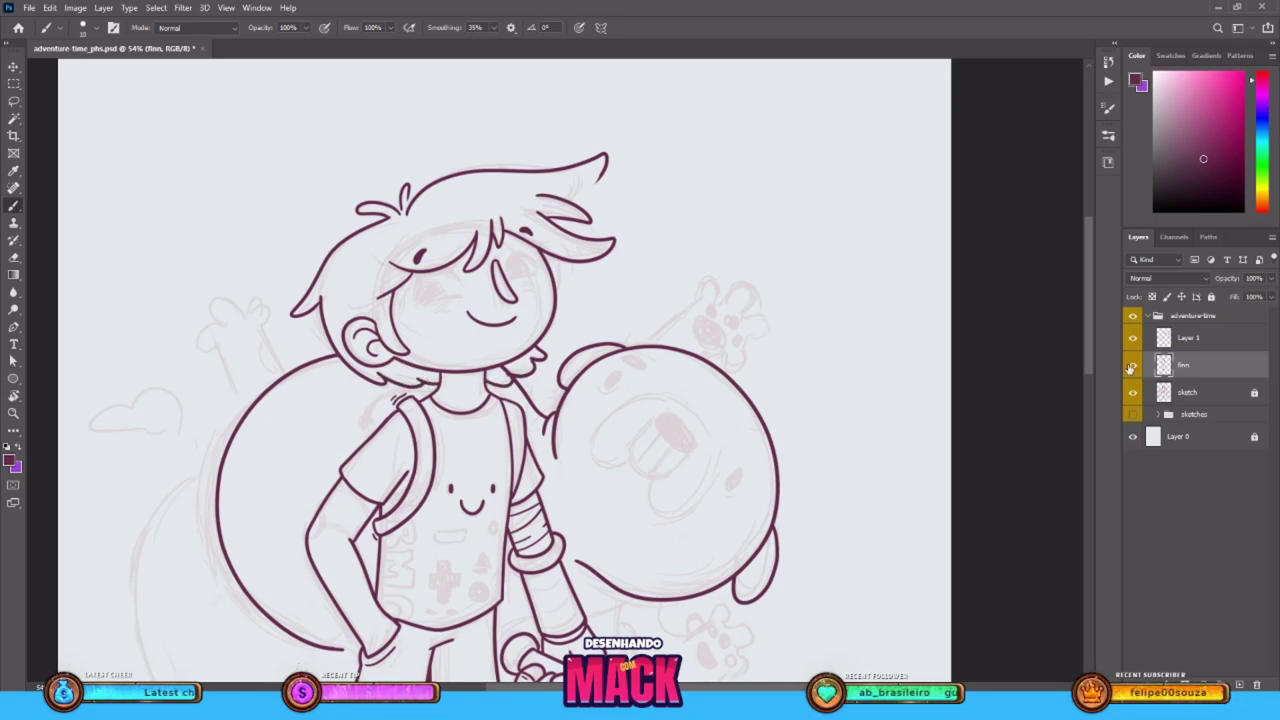
# Ink the dog's lower arm and splayed hand beneath its head on the jake layer
pyautogui.moveTo(772, 450); pyautogui.dragTo(786, 500)
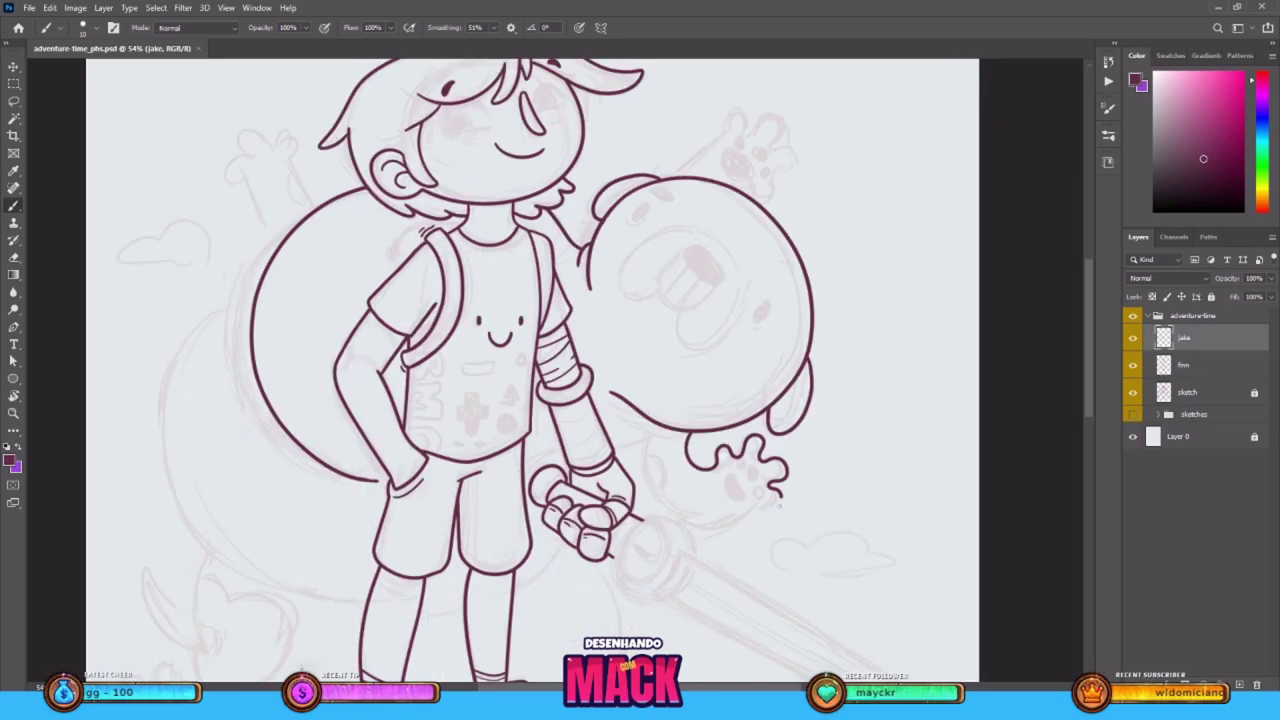
pyautogui.moveTo(648, 436); pyautogui.dragTo(756, 526)
pyautogui.moveTo(610, 455); pyautogui.dragTo(652, 436)
pyautogui.press('e')
pyautogui.scroll(-4, 595, 569)
pyautogui.press('b')
# Add a new layer and ink the dog's second, larger body coil behind the first one
pyautogui.click(1240, 685)
pyautogui.moveTo(428, 315)
pyautogui.mouseDown()
pyautogui.moveTo(601, 497)
pyautogui.moveTo(638, 445)
pyautogui.moveTo(404, 488)
pyautogui.moveTo(616, 482)
pyautogui.moveTo(430, 352)
pyautogui.mouseUp()
pyautogui.hotkey('ctrl', 'z')
pyautogui.press('e')
pyautogui.press('b')
pyautogui.hotkey('ctrl', 'z')
pyautogui.hotkey('ctrl', 'z')
pyautogui.hotkey('ctrl', 'z')
pyautogui.press('r')
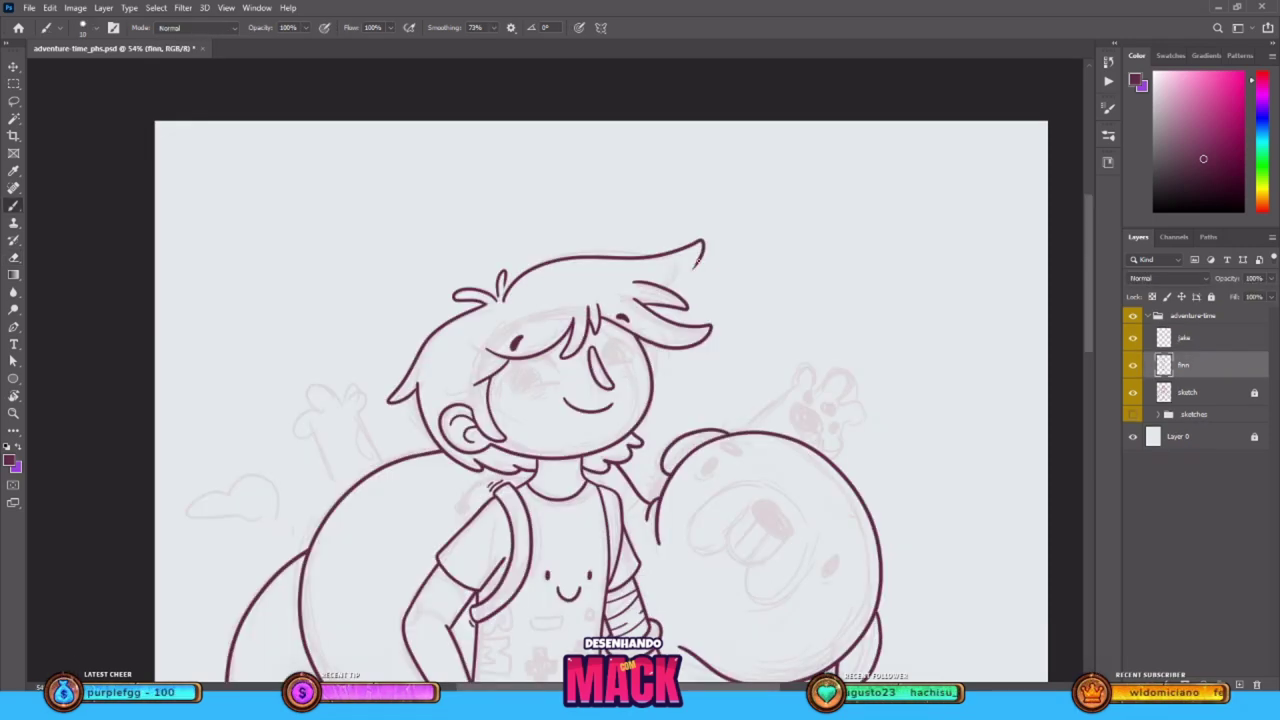
# Ink the line under the pointed tip of the boy's hair on the finn layer
pyautogui.moveTo(698, 262); pyautogui.dragTo(657, 290)
pyautogui.press('e')
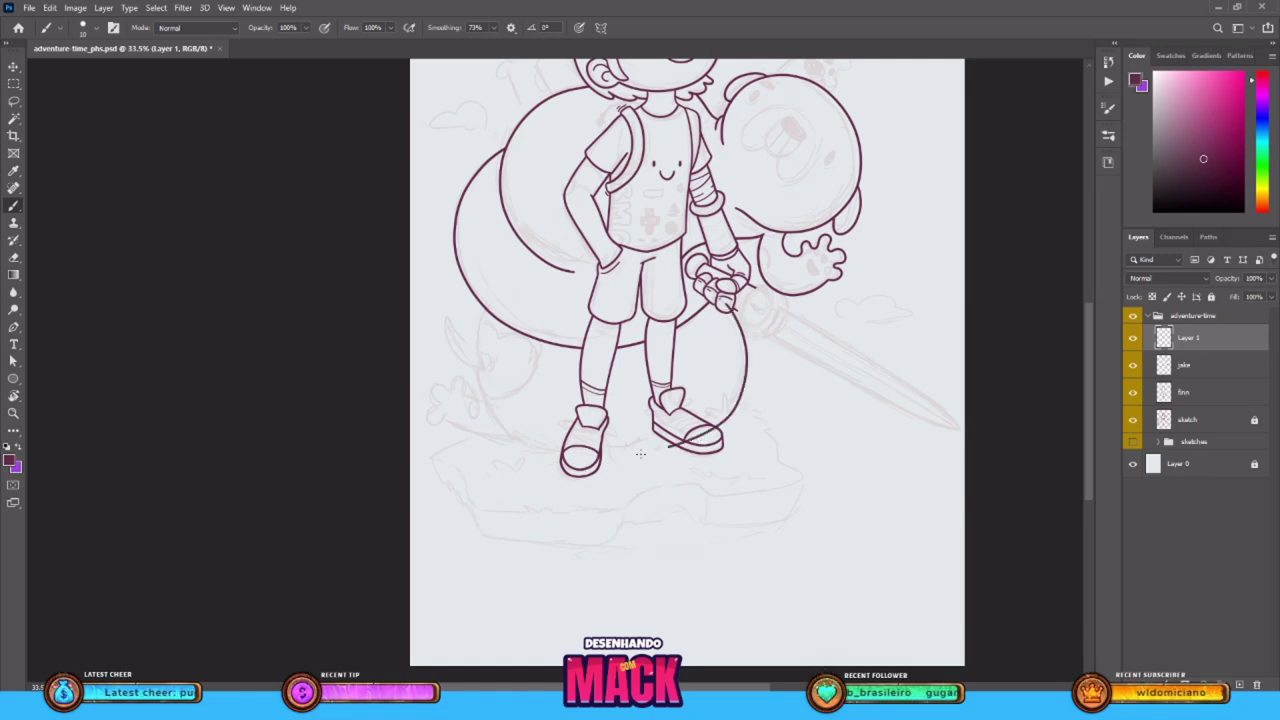
# Ink the dog's lowest body coil behind the boy's legs, trim its ends and merge it into the jake layer
pyautogui.moveTo(641, 454); pyautogui.dragTo(528, 448)
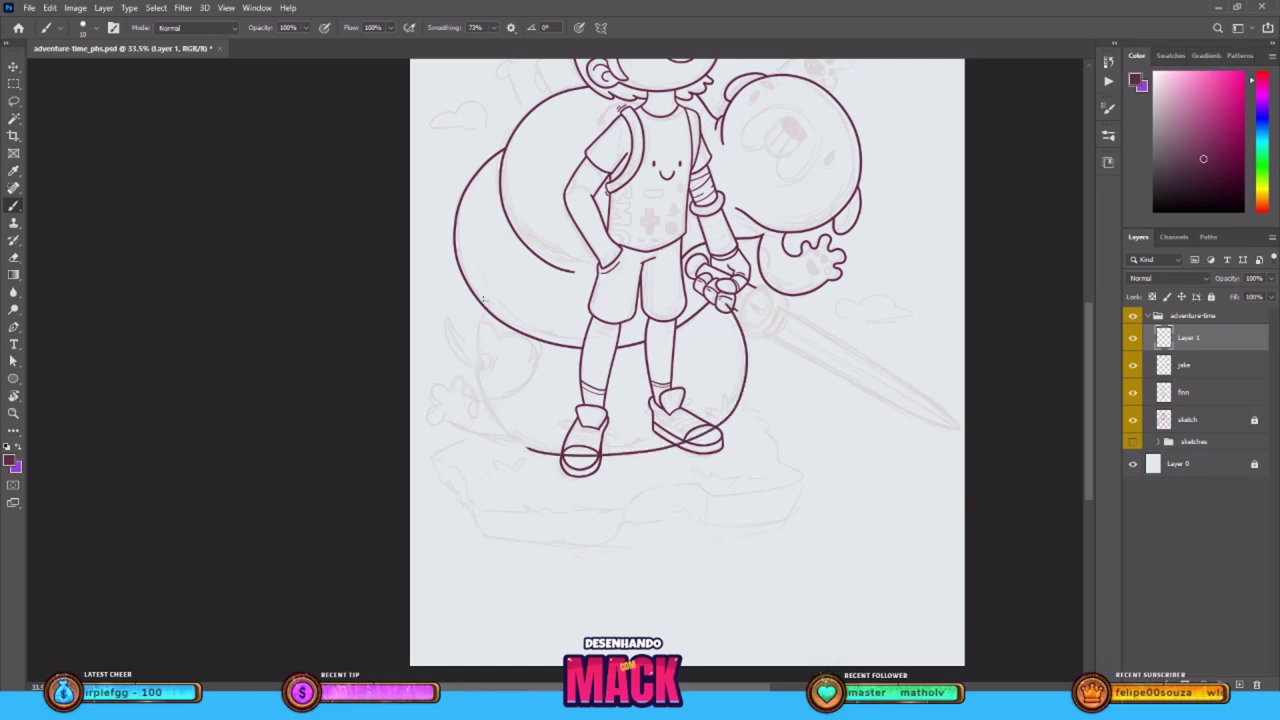
pyautogui.scroll(2, 635, 395)
pyautogui.press('r')
pyautogui.moveTo(508, 277); pyautogui.dragTo(682, 332)
pyautogui.hotkey('ctrl', 'z')
pyautogui.press('e')
pyautogui.press('b')
pyautogui.moveTo(458, 283)
pyautogui.mouseDown()
pyautogui.moveTo(508, 481)
pyautogui.moveTo(552, 468)
pyautogui.mouseUp()
pyautogui.press('e')
pyautogui.moveTo(459, 282); pyautogui.dragTo(455, 287)
pyautogui.moveTo(552, 468); pyautogui.dragTo(574, 472)
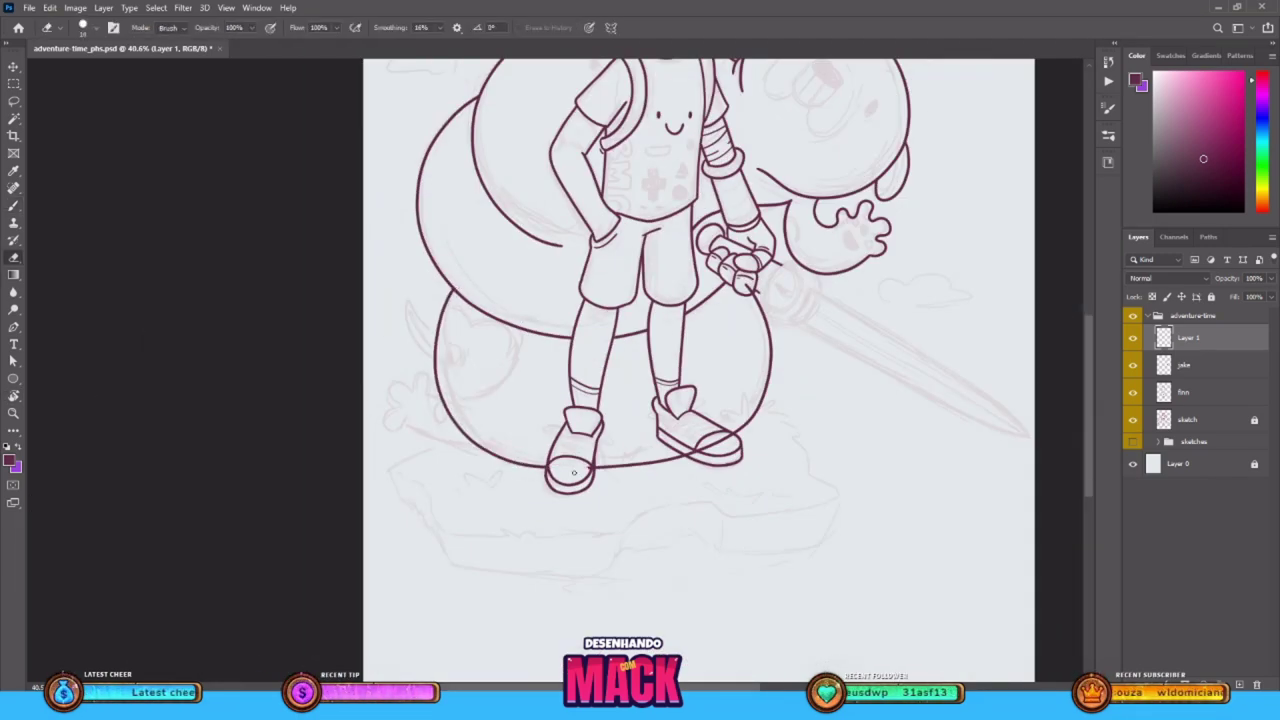
pyautogui.hotkey('ctrl', 'e')
# Ink the dog's curved, pointed tail on a new layer and erase the body line overlapping it
pyautogui.press('b')
pyautogui.moveTo(480, 350); pyautogui.dragTo(569, 372)
pyautogui.hotkey('ctrl', 'alt', 'shift', 'n')
pyautogui.moveTo(495, 324); pyautogui.dragTo(550, 387)
pyautogui.moveTo(496, 324); pyautogui.dragTo(552, 368)
pyautogui.press('e')
pyautogui.press('b')
pyautogui.click(1184, 365)
pyautogui.press('e')
pyautogui.click(1188, 338)
pyautogui.press('b')
# Ink the dog's outstretched leg and foot below the tail and erase the body outline crossing it
pyautogui.moveTo(558, 429)
pyautogui.mouseDown()
pyautogui.moveTo(507, 399)
pyautogui.moveTo(483, 434)
pyautogui.mouseUp()
pyautogui.moveTo(483, 434)
pyautogui.mouseDown()
pyautogui.moveTo(497, 450)
pyautogui.moveTo(592, 473)
pyautogui.mouseUp()
pyautogui.press('e')
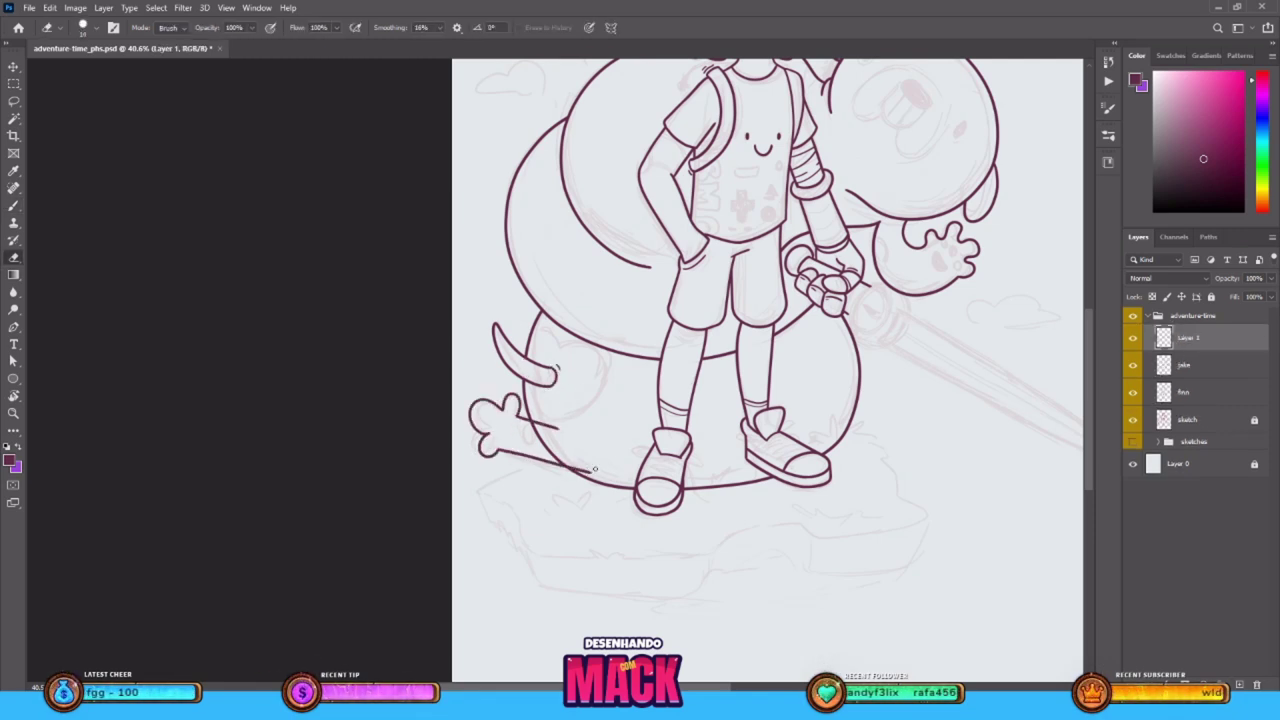
pyautogui.hotkey('alt', '[')
pyautogui.click(1175, 340)
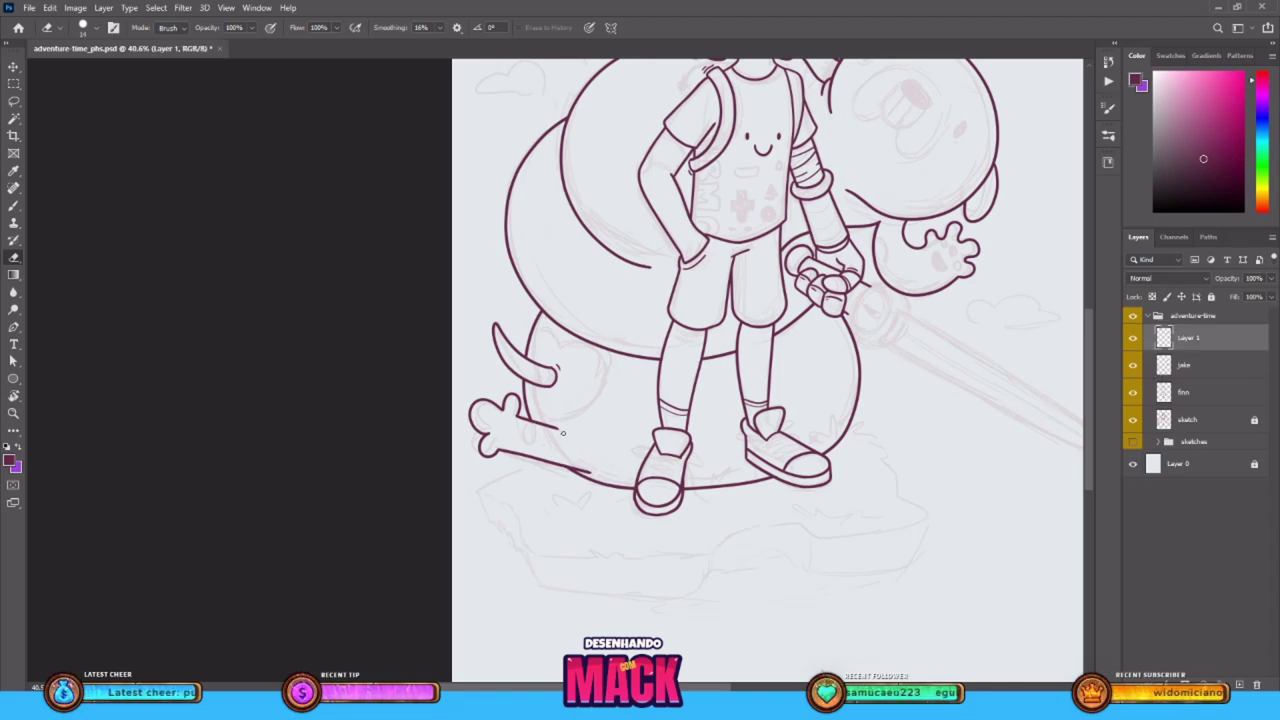
# Ink the dog's raised limb above the upper body coil and the raised hand behind its head
pyautogui.press('b')
pyautogui.scroll(5, 700, 400)
pyautogui.moveTo(410, 418)
pyautogui.mouseDown()
pyautogui.moveTo(458, 390)
pyautogui.moveTo(422, 442)
pyautogui.moveTo(456, 486)
pyautogui.mouseUp()
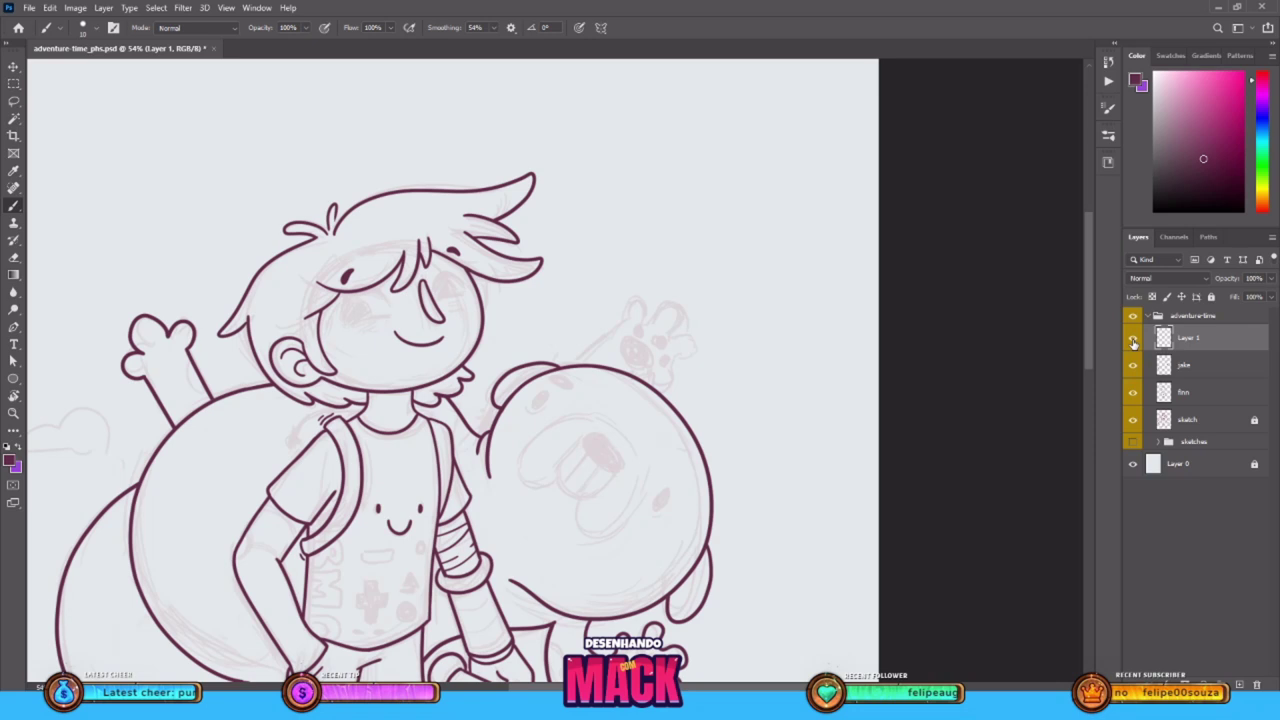
pyautogui.moveTo(572, 372)
pyautogui.mouseDown()
pyautogui.moveTo(662, 306)
pyautogui.moveTo(686, 330)
pyautogui.moveTo(656, 396)
pyautogui.mouseUp()
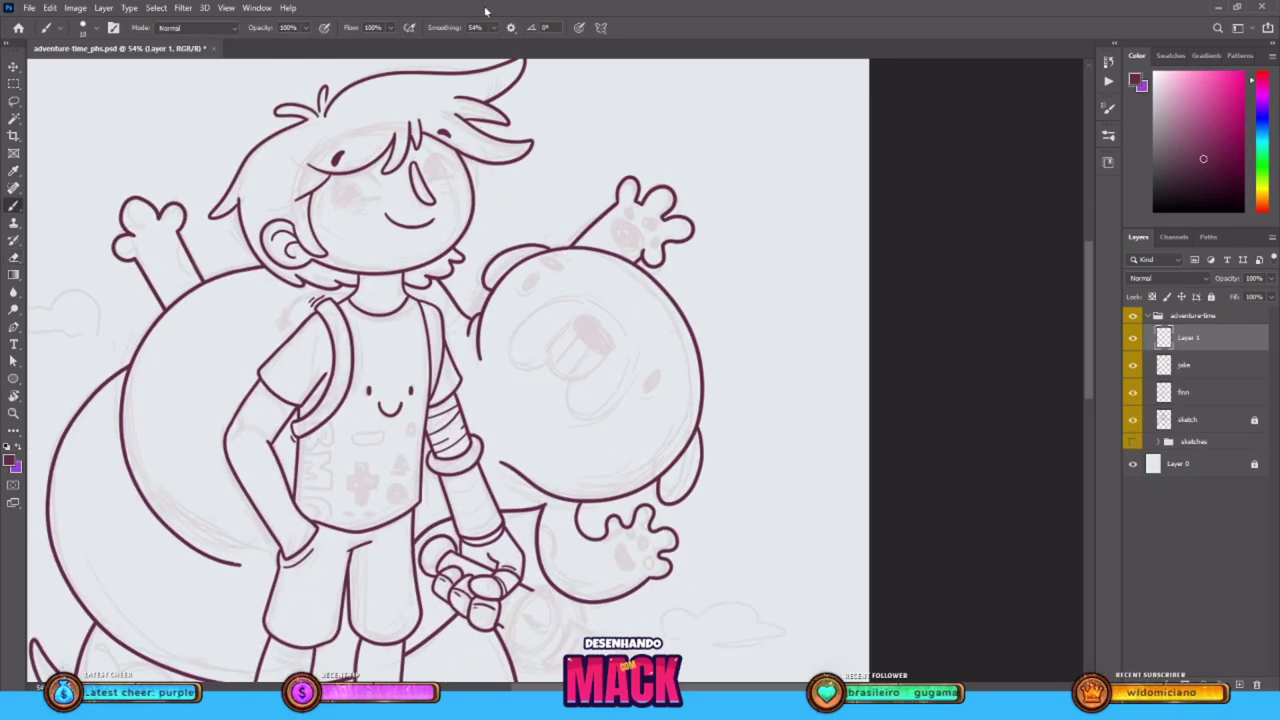
# Ink the dog's drooping muzzle with its nose and teeth, using a new layer
pyautogui.press('e')
pyautogui.moveTo(578, 320)
pyautogui.mouseDown()
pyautogui.moveTo(612, 352)
pyautogui.moveTo(557, 370)
pyautogui.mouseUp()
pyautogui.press('b')
pyautogui.hotkey('ctrl', 'z')
pyautogui.moveTo(596, 356); pyautogui.dragTo(576, 380)
pyautogui.hotkey('ctrl', 'z')
pyautogui.moveTo(582, 323); pyautogui.dragTo(611, 348)
pyautogui.moveTo(548, 363)
pyautogui.mouseDown()
pyautogui.moveTo(576, 386)
pyautogui.moveTo(604, 303)
pyautogui.moveTo(576, 386)
pyautogui.mouseUp()
pyautogui.hotkey('ctrl', 'z')
pyautogui.click(1239, 685)
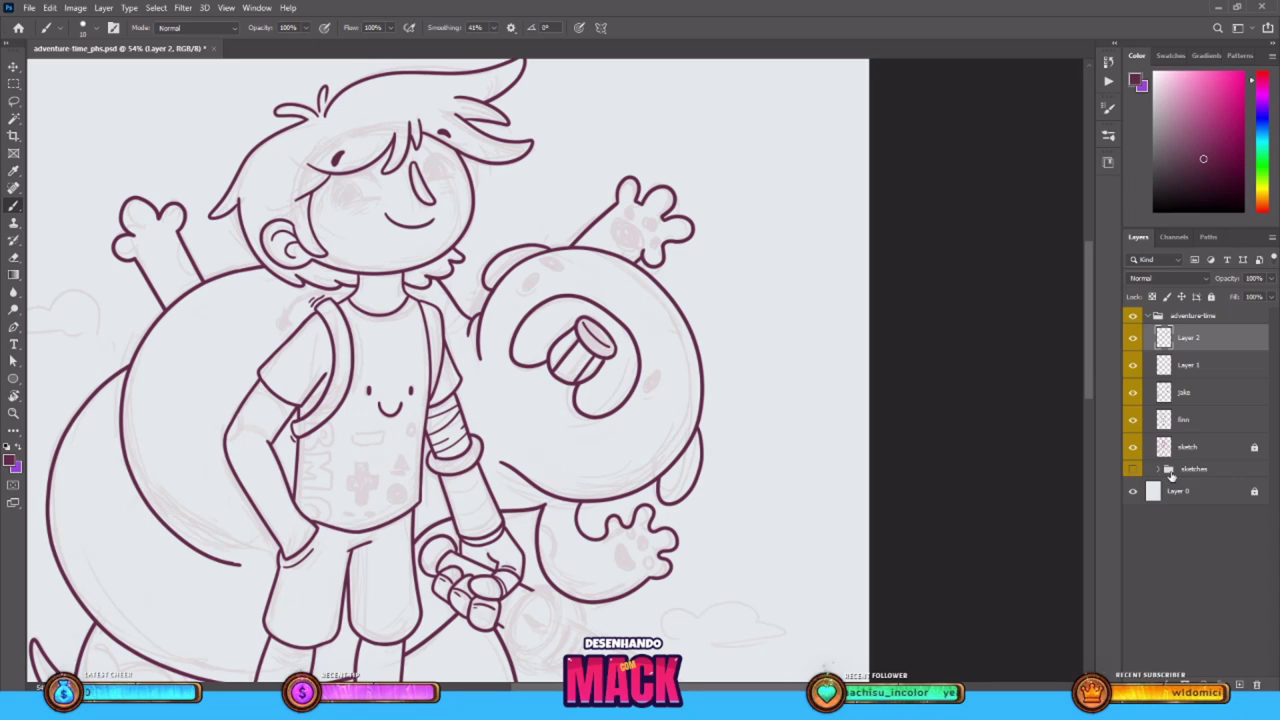
# Merge the dog's extra line layers down into the jake layer and save the document
pyautogui.hotkey('ctrl', 'e')
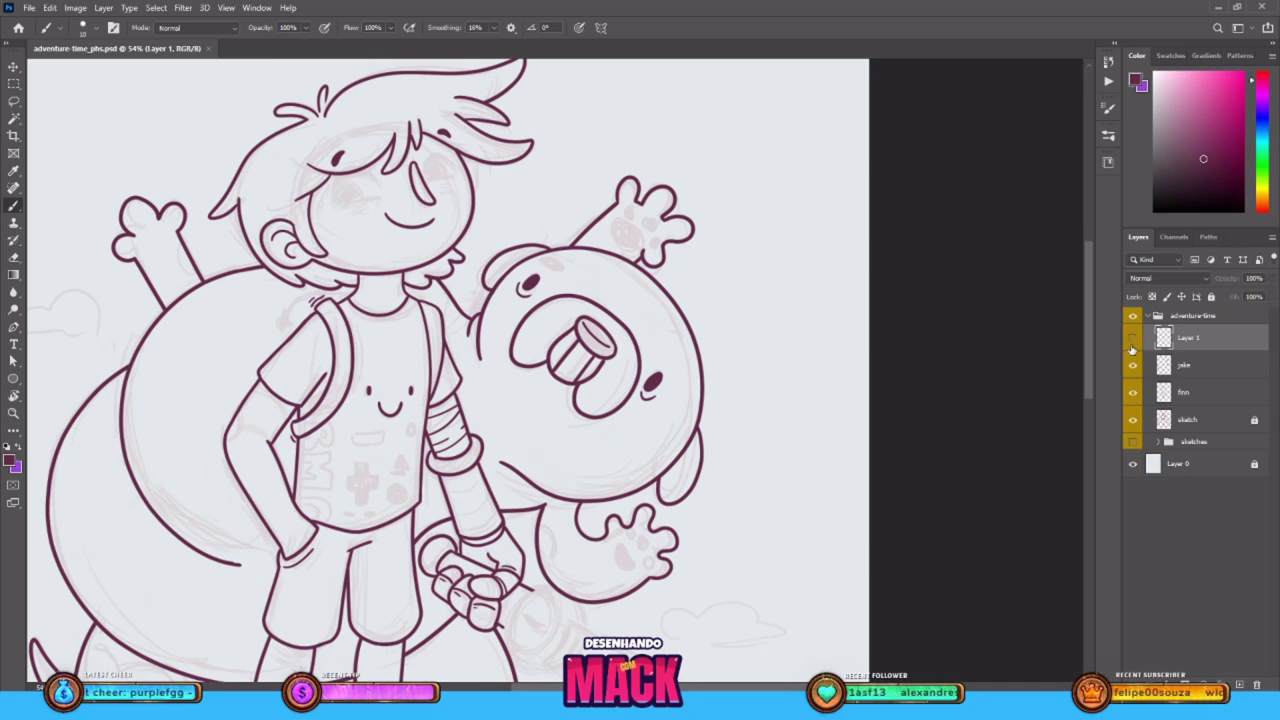
pyautogui.hotkey('ctrl', 'e')
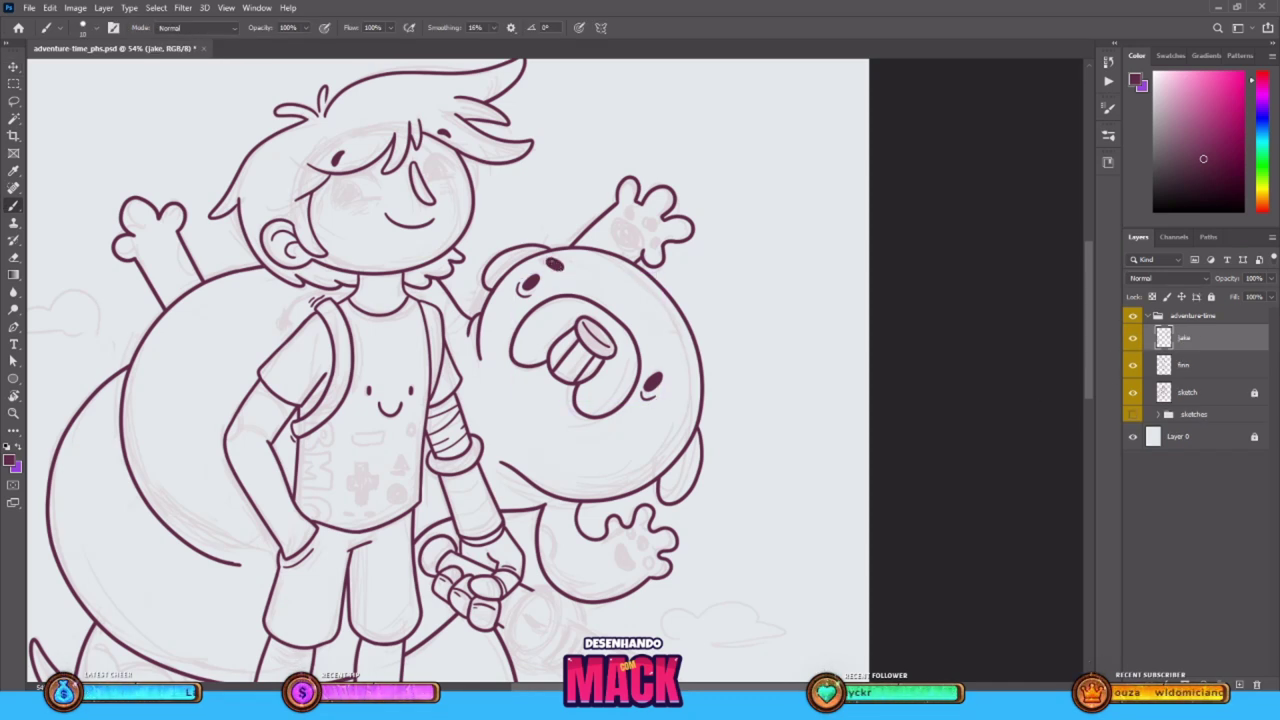
pyautogui.hotkey('ctrl', 's')
pyautogui.moveTo(678, 360); pyautogui.dragTo(731, 275)
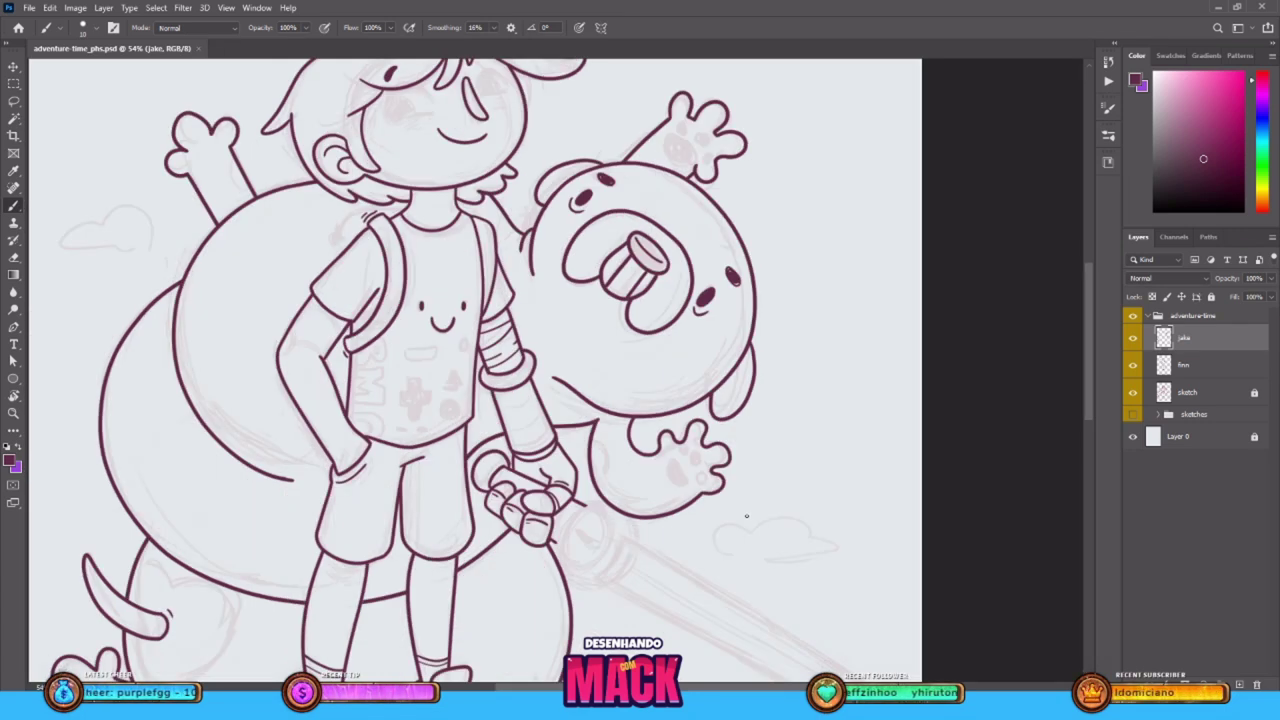
# Ink the pads on the palms of the dog's two open hands
pyautogui.press('e')
pyautogui.press('b')
pyautogui.moveTo(672, 142); pyautogui.dragTo(684, 153)
pyautogui.moveTo(672, 462); pyautogui.dragTo(680, 474)
pyautogui.moveTo(693, 456)
pyautogui.mouseDown()
pyautogui.moveTo(704, 481)
pyautogui.moveTo(683, 453)
pyautogui.mouseUp()
# Ink the game-console buttons and the letters on the boy's shirt
pyautogui.hotkey('ctrl', 't')
pyautogui.press('Return')
pyautogui.hotkey('ctrl', 'z')
pyautogui.press('l')
pyautogui.press('b')
pyautogui.moveTo(572, 379)
pyautogui.mouseDown()
pyautogui.moveTo(703, 563)
pyautogui.moveTo(552, 592)
pyautogui.mouseUp()
pyautogui.moveTo(688, 360); pyautogui.dragTo(720, 190)
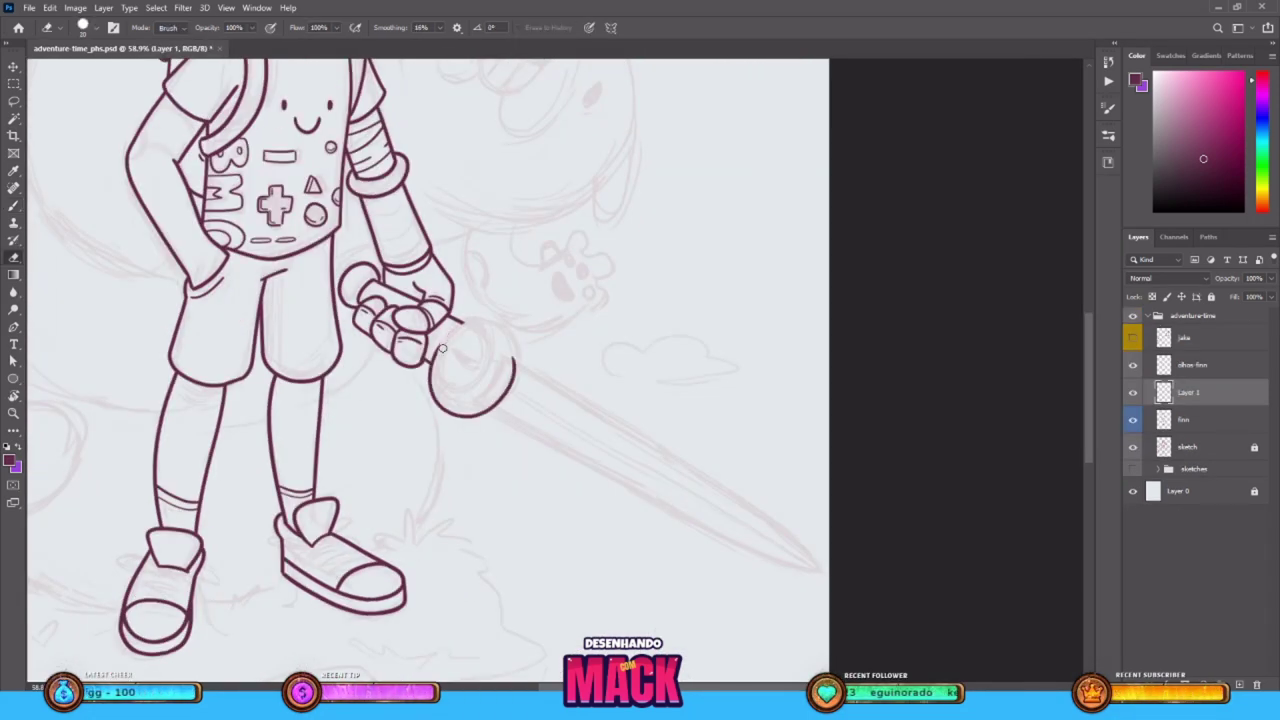
# Ink the round outline of the sword guard beside the boy's hand on a separate layer
pyautogui.press('b')
pyautogui.moveTo(437, 352)
pyautogui.mouseDown()
pyautogui.moveTo(487, 368)
pyautogui.moveTo(491, 320)
pyautogui.moveTo(515, 366)
pyautogui.mouseUp()
pyautogui.press('e')
pyautogui.press('b')
pyautogui.hotkey('ctrl', 'z')
pyautogui.moveTo(485, 318); pyautogui.dragTo(516, 366)
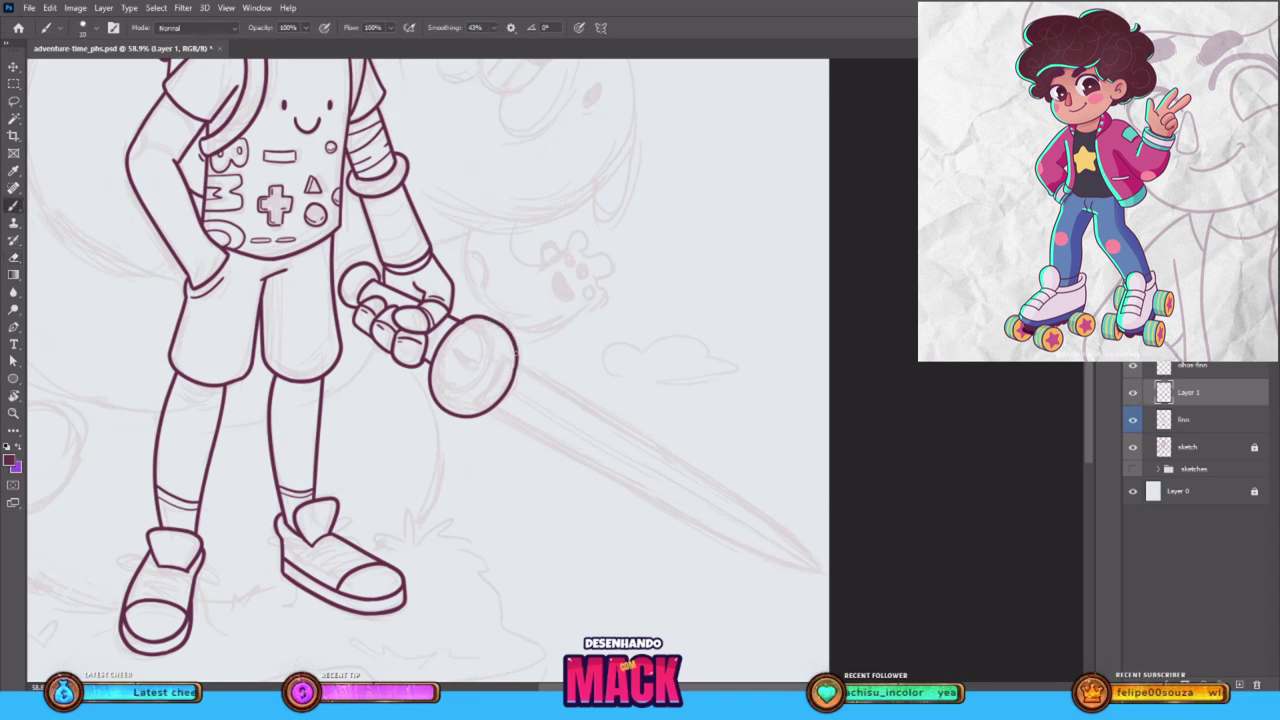
# Save the document, ink the inner oval and slit of the sword guard, and merge the guard into the finn layer
pyautogui.hotkey('ctrl', 's')
pyautogui.moveTo(469, 331); pyautogui.dragTo(472, 329)
pyautogui.press('v')
pyautogui.moveTo(466, 373); pyautogui.dragTo(471, 351)
pyautogui.press('e')
pyautogui.press('b')
pyautogui.press('l')
pyautogui.hotkey('ctrl', 't')
pyautogui.press('Return')
pyautogui.hotkey('ctrl', 'e')
# Ink the short grip edges that join the boy's fingers to the sword guard
pyautogui.moveTo(450, 308)
pyautogui.mouseDown()
pyautogui.moveTo(432, 345)
pyautogui.moveTo(483, 362)
pyautogui.mouseUp()
pyautogui.hotkey('ctrl', 'd')
pyautogui.scroll(4, 478, 359)
pyautogui.press('b')
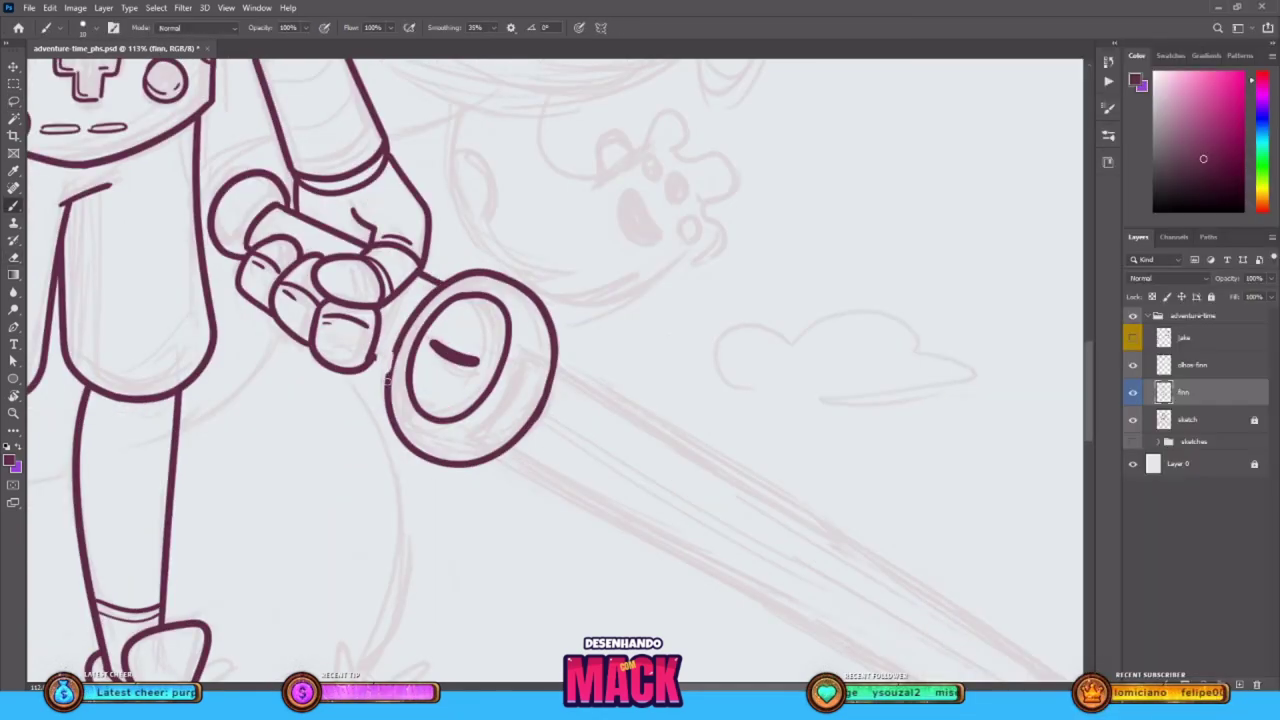
pyautogui.moveTo(373, 356); pyautogui.dragTo(388, 365)
# Ink the two long edges of the sword blade on a new layer
pyautogui.scroll(-4, 640, 395)
pyautogui.click(1239, 685)
pyautogui.press('r')
pyautogui.moveTo(467, 271)
pyautogui.mouseDown()
pyautogui.moveTo(562, 560)
pyautogui.moveTo(553, 547)
pyautogui.mouseUp()
pyautogui.moveTo(513, 264); pyautogui.dragTo(563, 549)
pyautogui.press('e')
pyautogui.press('b')
pyautogui.press('Escape')
pyautogui.scroll(5, 659, 446)
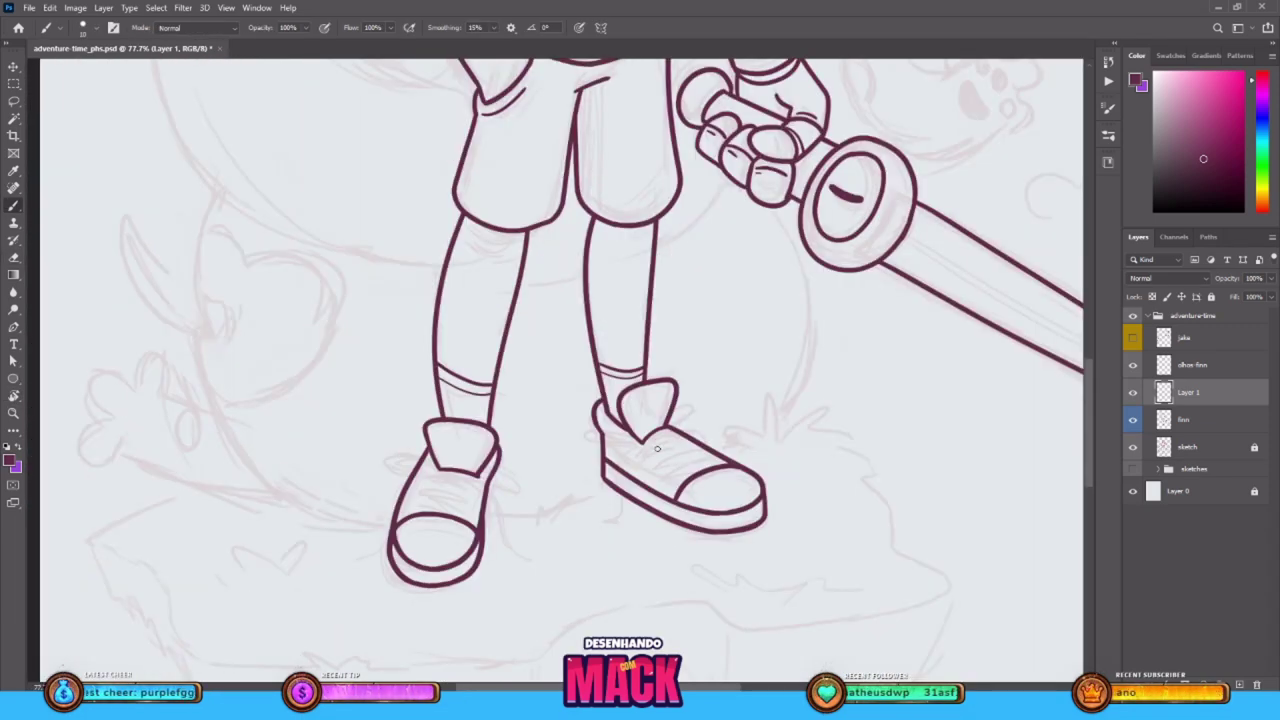
# Ink the laces crossing the tongues of both shoes
pyautogui.moveTo(678, 433); pyautogui.dragTo(654, 467)
pyautogui.moveTo(706, 456); pyautogui.dragTo(675, 473)
pyautogui.moveTo(432, 474)
pyautogui.mouseDown()
pyautogui.moveTo(473, 486)
pyautogui.moveTo(424, 508)
pyautogui.mouseUp()
# Ink the loose bows and hanging lace ends on both shoes and save the document
pyautogui.moveTo(446, 468)
pyautogui.mouseDown()
pyautogui.moveTo(384, 456)
pyautogui.moveTo(416, 470)
pyautogui.moveTo(496, 458)
pyautogui.moveTo(516, 574)
pyautogui.moveTo(345, 533)
pyautogui.mouseUp()
pyautogui.hotkey('ctrl', 'z')
pyautogui.moveTo(656, 432)
pyautogui.mouseDown()
pyautogui.moveTo(672, 428)
pyautogui.moveTo(572, 450)
pyautogui.moveTo(620, 524)
pyautogui.mouseUp()
pyautogui.hotkey('ctrl', 'z')
pyautogui.hotkey('ctrl', 'z')
pyautogui.moveTo(404, 480); pyautogui.dragTo(356, 560)
pyautogui.hotkey('ctrl', 's')
pyautogui.hotkey('ctrl', 'z')
pyautogui.scroll(-1, 649, 438)
pyautogui.moveTo(638, 448); pyautogui.dragTo(618, 508)
pyautogui.hotkey('ctrl', 'z')
pyautogui.moveTo(638, 448); pyautogui.dragTo(615, 508)
pyautogui.hotkey('ctrl', 's')
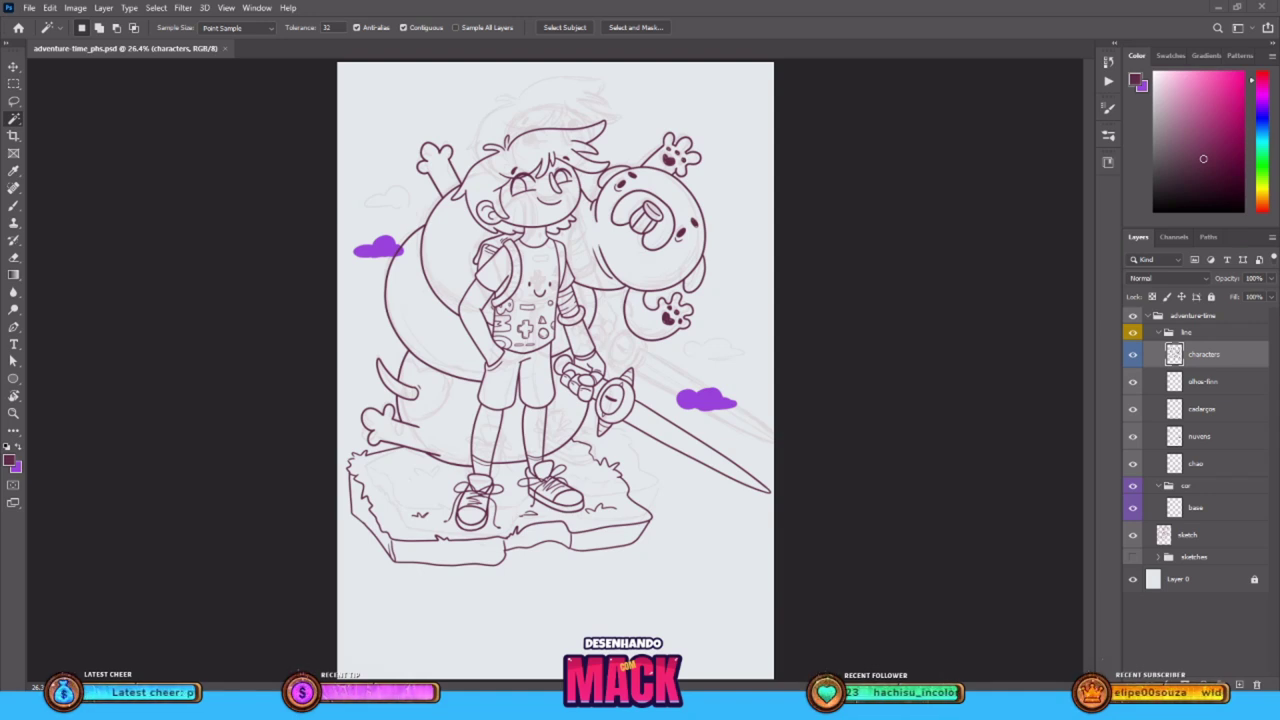
# Hide the chao line layer and fill the silhouette of the characters with flat purple on the base layer
pyautogui.click(1133, 464)
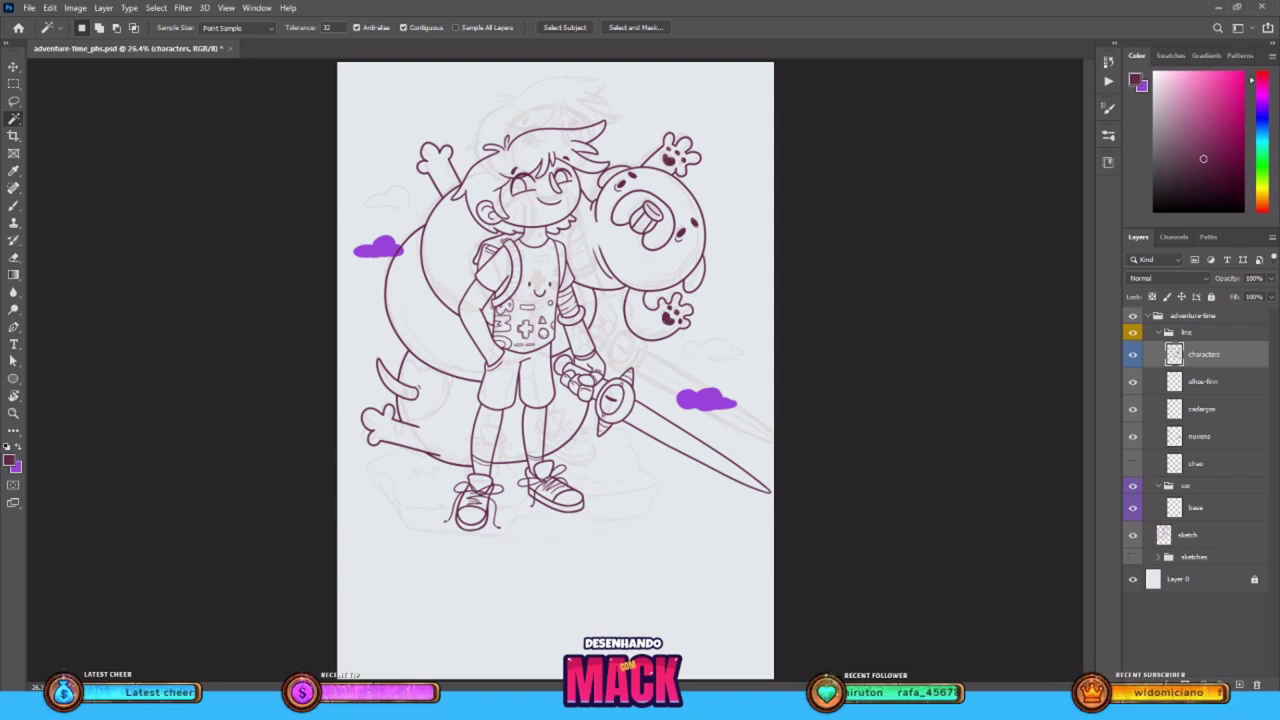
pyautogui.keyDown('ctrl'); pyautogui.click(1174, 354); pyautogui.keyUp('ctrl')
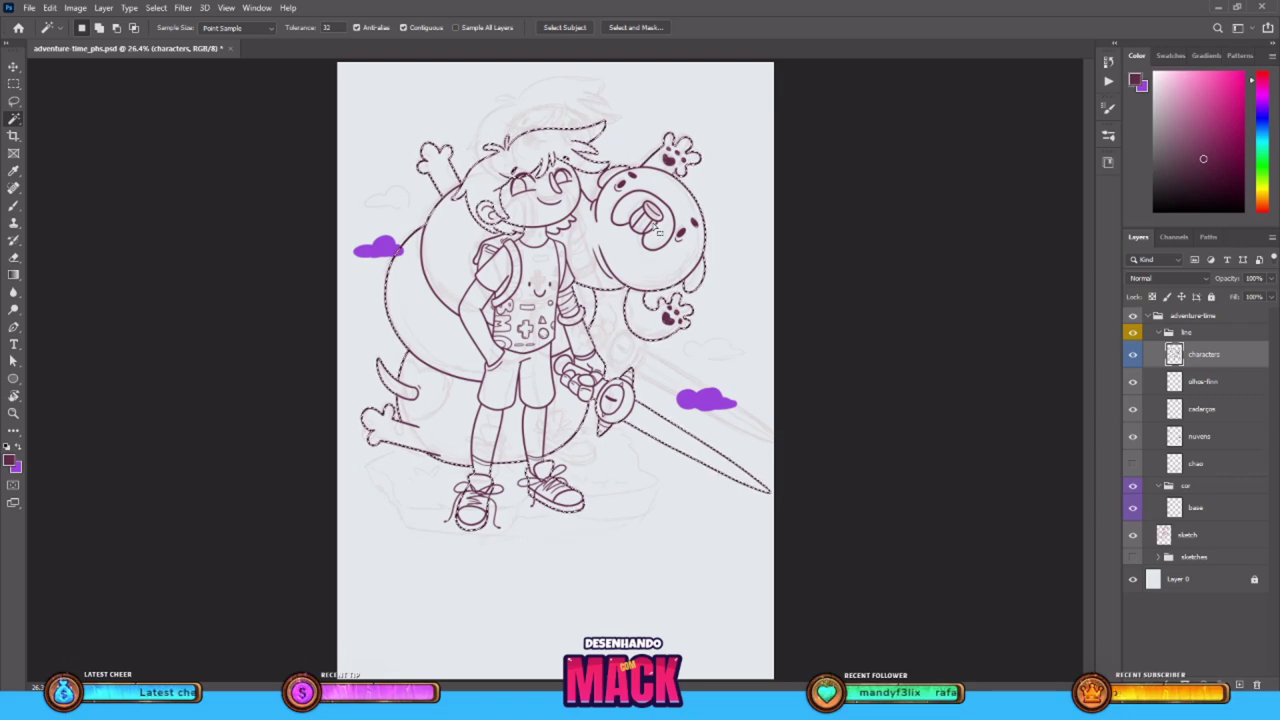
pyautogui.press('x')
pyautogui.click(1174, 509)
pyautogui.press('g')
pyautogui.moveTo(637, 270); pyautogui.dragTo(637, 267)
pyautogui.hotkey('ctrl', 'z')
pyautogui.hotkey('shift', 'g')
pyautogui.click(632, 292)
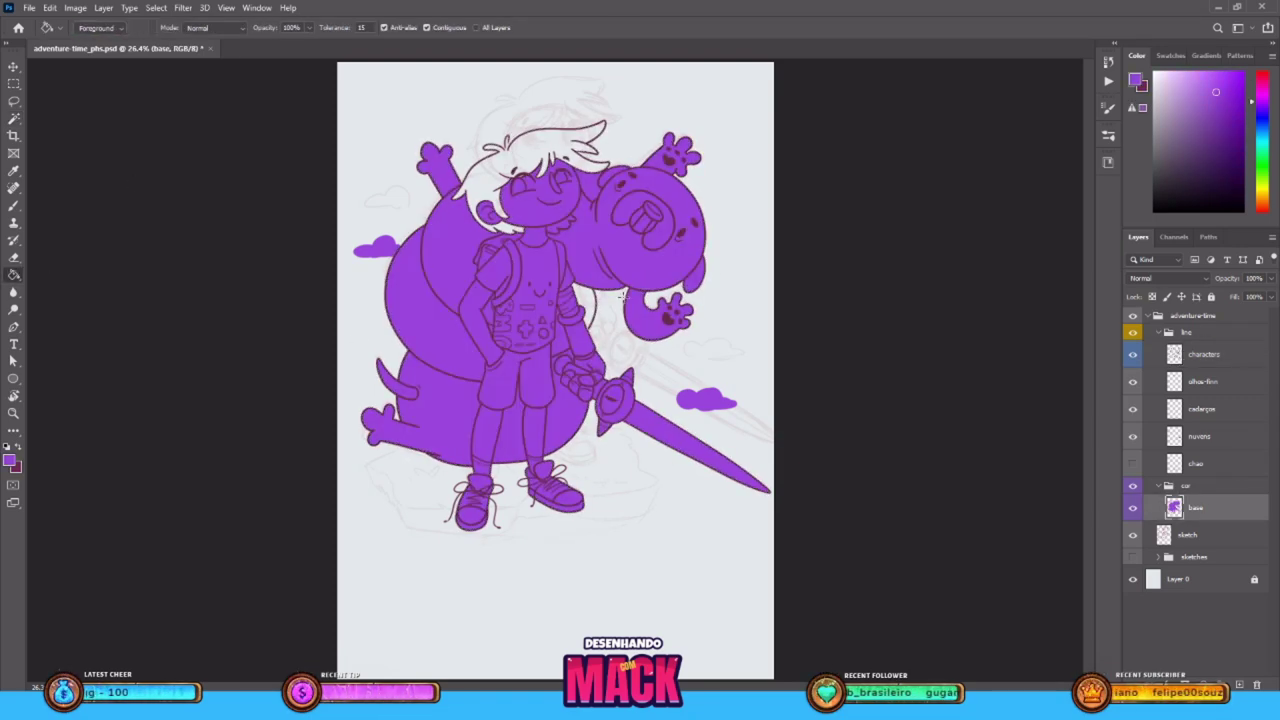
# Paint the unfilled hair and the gap beside the boy's bandaged arm purple on the base layer
pyautogui.press('b')
pyautogui.scroll(6, 532, 215)
pyautogui.moveTo(534, 204); pyautogui.dragTo(512, 361)
pyautogui.moveTo(462, 264)
pyautogui.mouseDown()
pyautogui.moveTo(623, 292)
pyautogui.moveTo(466, 264)
pyautogui.moveTo(513, 232)
pyautogui.moveTo(501, 235)
pyautogui.moveTo(615, 284)
pyautogui.mouseUp()
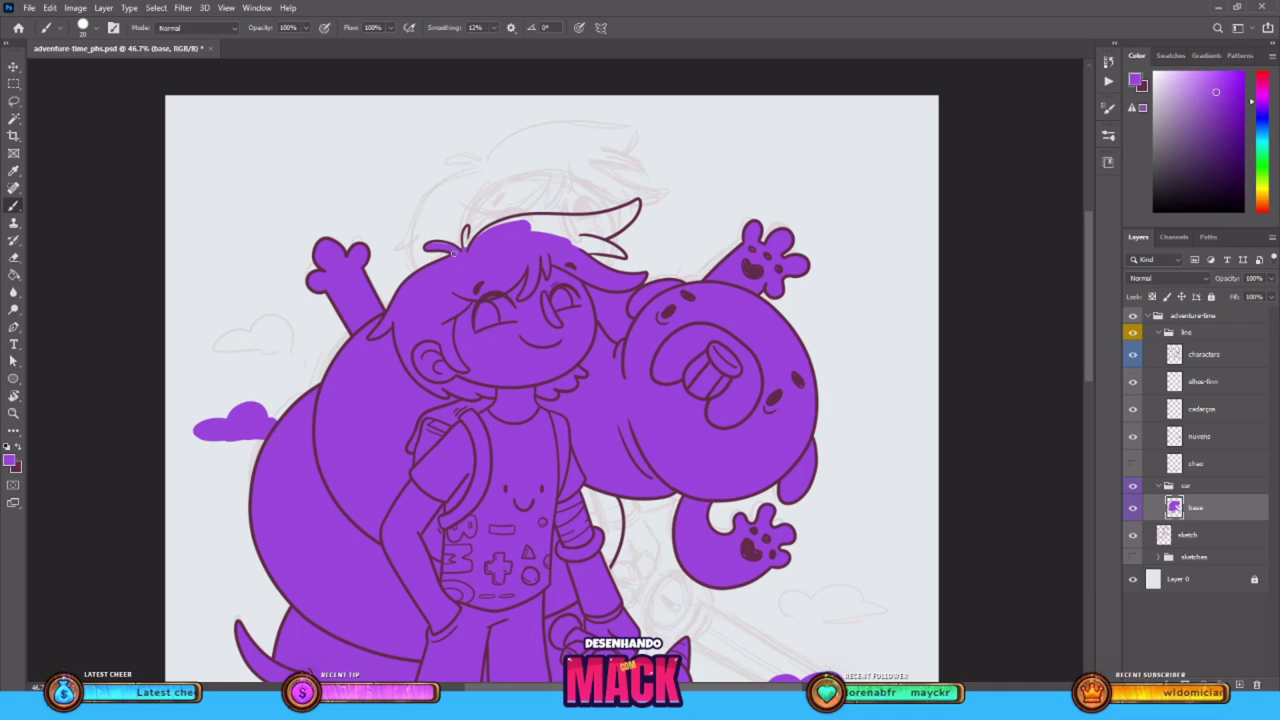
pyautogui.moveTo(496, 226)
pyautogui.mouseDown()
pyautogui.moveTo(547, 220)
pyautogui.moveTo(516, 224)
pyautogui.moveTo(624, 257)
pyautogui.moveTo(533, 218)
pyautogui.moveTo(628, 225)
pyautogui.mouseUp()
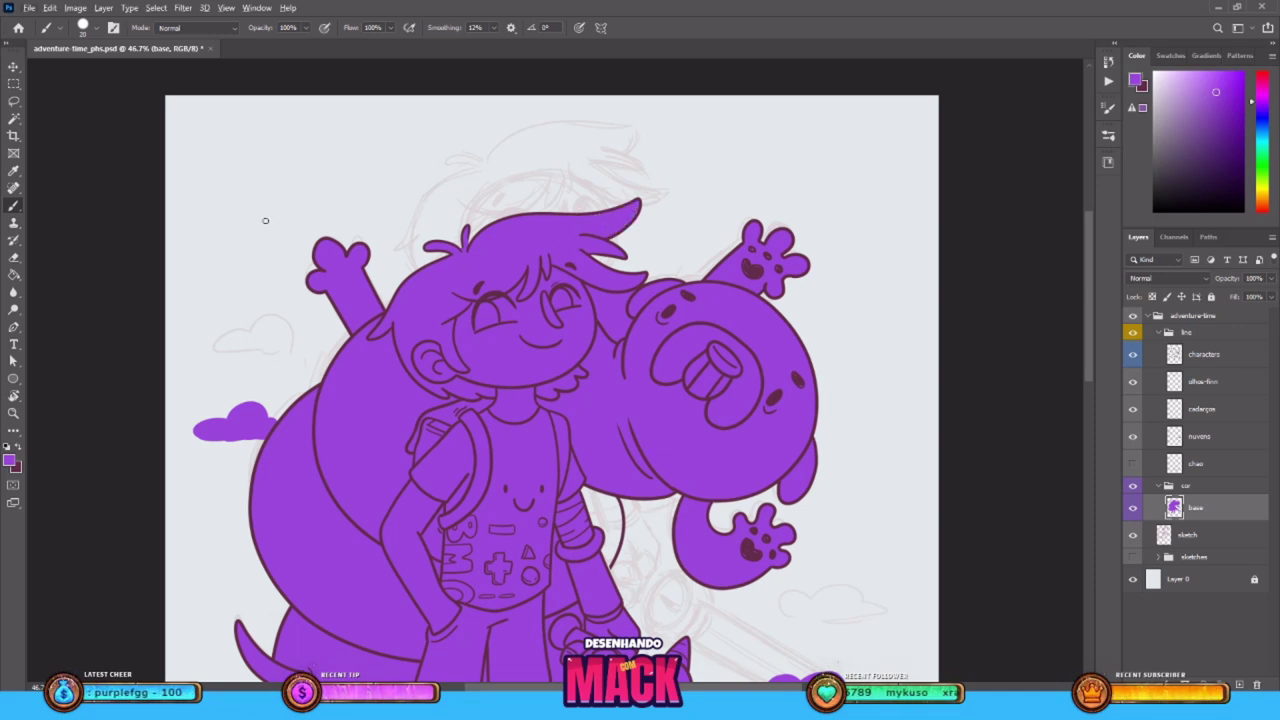
pyautogui.moveTo(588, 495)
pyautogui.mouseDown()
pyautogui.moveTo(605, 540)
pyautogui.moveTo(617, 512)
pyautogui.mouseUp()
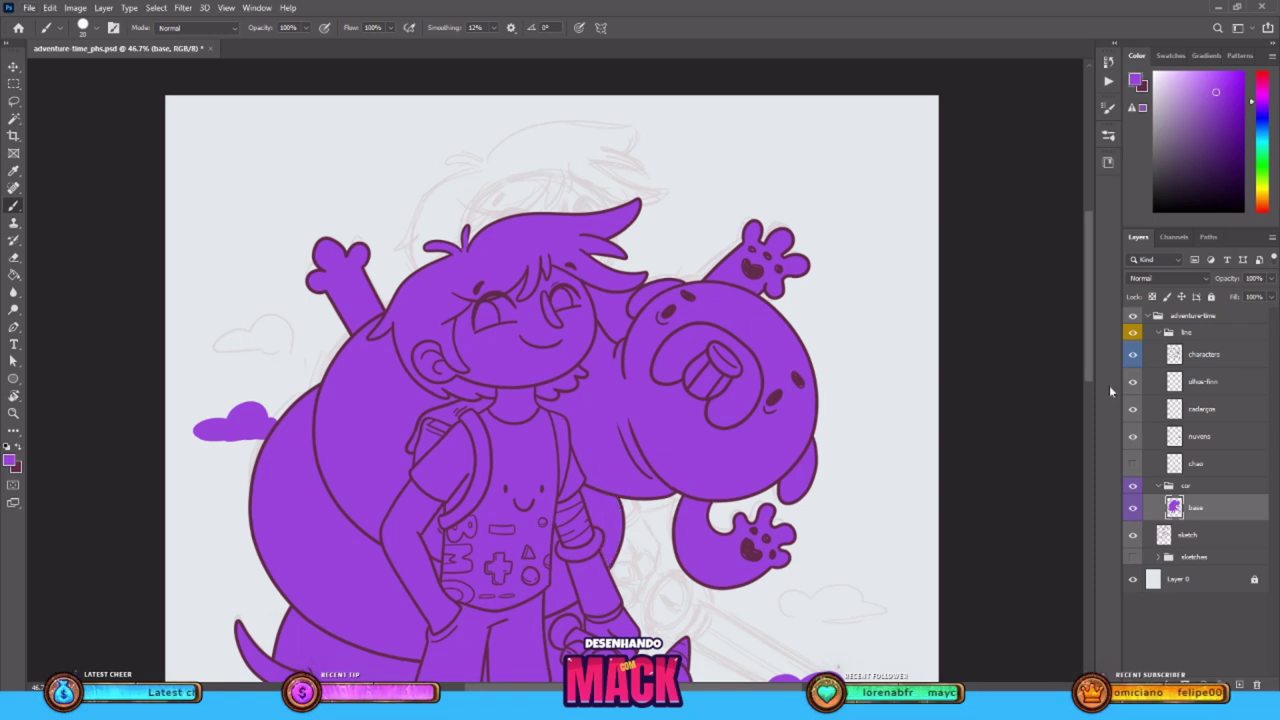
# Check the purple fill with the characters line layer hidden and shown, and sample the dark outline colour
pyautogui.click(1132, 356)
pyautogui.click(1132, 356)
pyautogui.click(1132, 356)
pyautogui.click(1132, 356)
pyautogui.click(1203, 355)
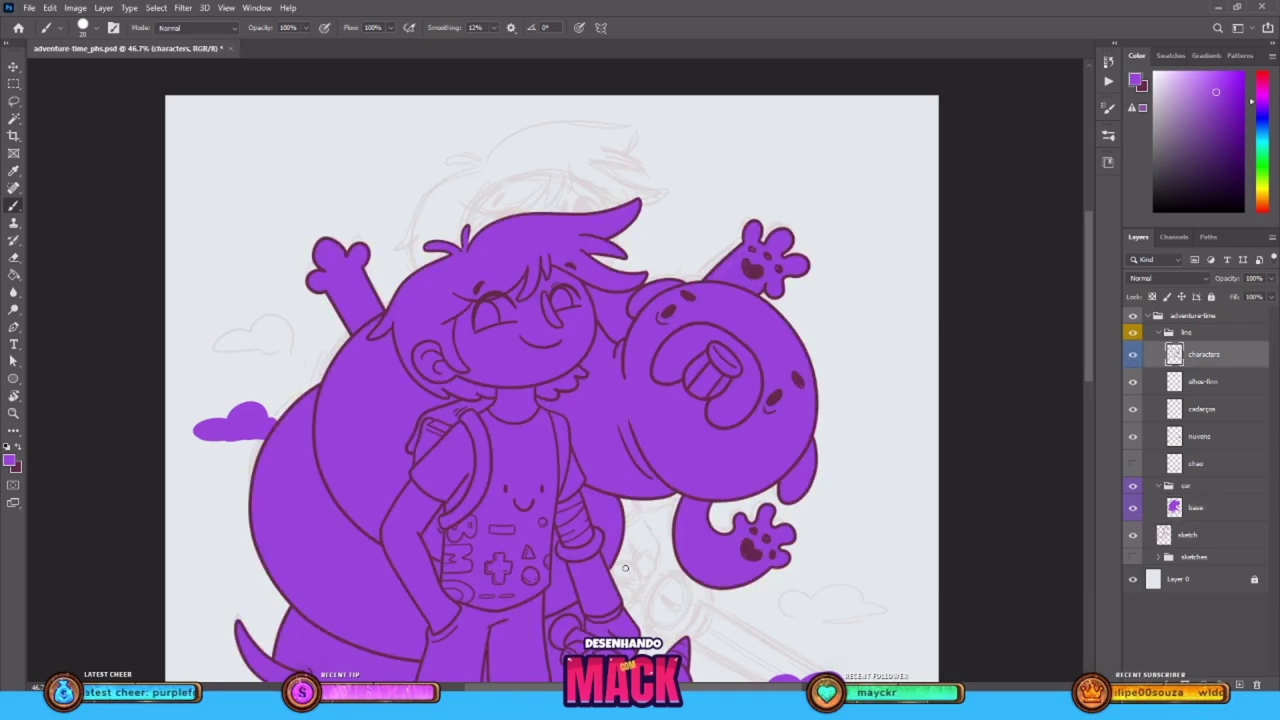
pyautogui.keyDown('alt'); pyautogui.click(610, 568); pyautogui.keyUp('alt')
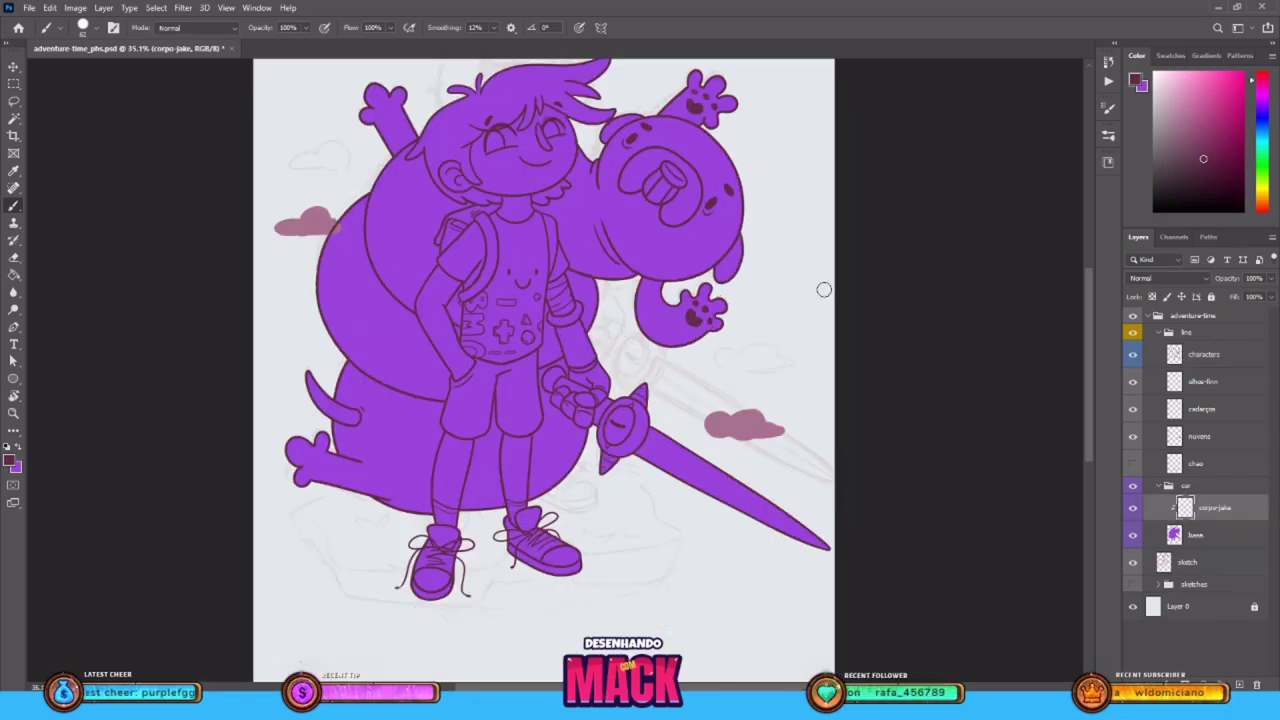
# Choose a warm yellow and roughly paint the dog's body, head and hands on the clipped corpo-jake layer
pyautogui.moveTo(1262, 150)
pyautogui.mouseDown()
pyautogui.moveTo(1246, 218)
pyautogui.moveTo(1260, 195)
pyautogui.mouseUp()
pyautogui.moveTo(312, 448)
pyautogui.mouseDown()
pyautogui.moveTo(291, 520)
pyautogui.moveTo(331, 223)
pyautogui.moveTo(388, 460)
pyautogui.mouseUp()
pyautogui.moveTo(672, 110)
pyautogui.mouseDown()
pyautogui.moveTo(707, 221)
pyautogui.moveTo(645, 230)
pyautogui.moveTo(718, 305)
pyautogui.mouseUp()
pyautogui.moveTo(598, 215); pyautogui.dragTo(600, 288)
pyautogui.moveTo(416, 500); pyautogui.dragTo(403, 337)
# Erase the outline of the dog's ear beside the boy's hair tip on the characters layer
pyautogui.click(1176, 361)
pyautogui.scroll(7, 664, 254)
pyautogui.moveTo(664, 254)
pyautogui.mouseDown()
pyautogui.moveTo(664, 661)
pyautogui.moveTo(620, 551)
pyautogui.mouseUp()
pyautogui.press('e')
pyautogui.moveTo(498, 328)
pyautogui.mouseDown()
pyautogui.moveTo(526, 287)
pyautogui.moveTo(562, 283)
pyautogui.mouseUp()
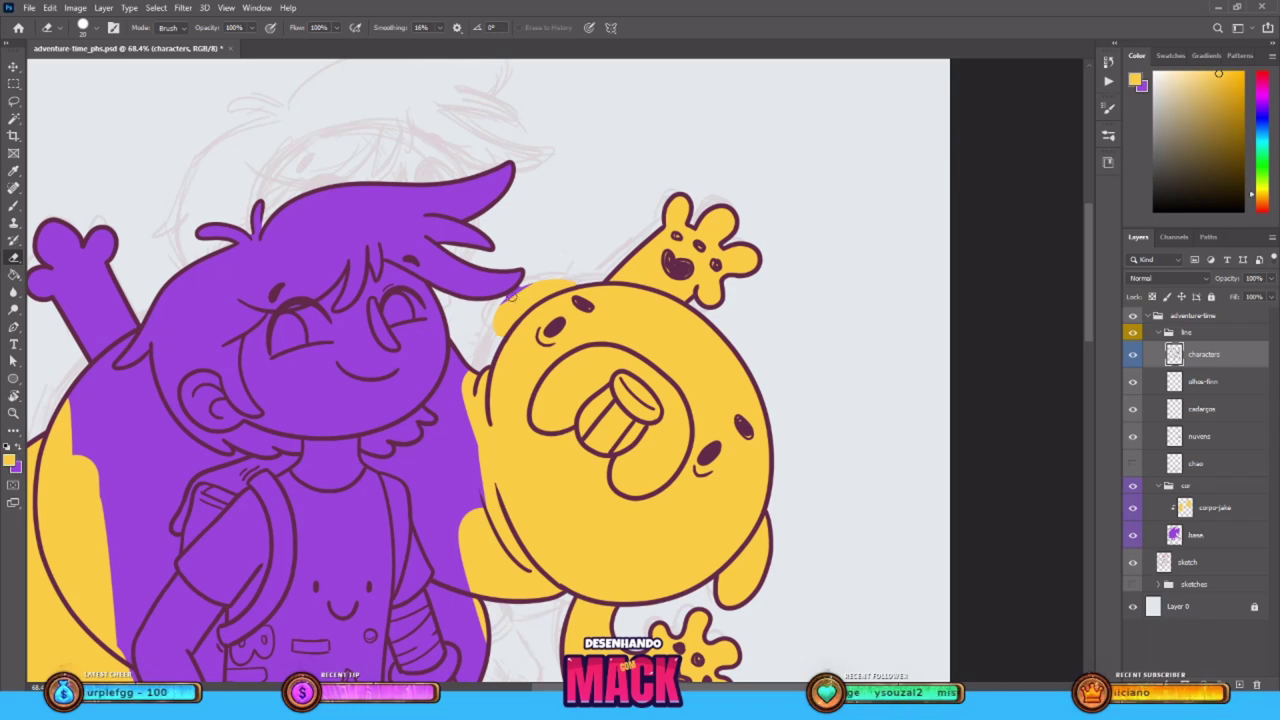
# Redraw the dog's ear outline on a new layer in the sampled line colour, trim it at the hair, and merge it down
pyautogui.click(1239, 685)
pyautogui.press('b')
pyautogui.keyDown('alt'); pyautogui.click(679, 266); pyautogui.keyUp('alt')
pyautogui.click(1108, 135)
pyautogui.moveTo(486, 356)
pyautogui.mouseDown()
pyautogui.moveTo(574, 287)
pyautogui.moveTo(510, 345)
pyautogui.mouseUp()
pyautogui.hotkey('ctrl', 'z')
pyautogui.press('e')
pyautogui.moveTo(516, 284)
pyautogui.mouseDown()
pyautogui.moveTo(493, 304)
pyautogui.moveTo(541, 309)
pyautogui.moveTo(576, 287)
pyautogui.mouseUp()
pyautogui.hotkey('ctrl', 'e')
# Patch the base fill around the redrawn ear and paint the ear, raised hand and upper coils yellow on corpo-jake
pyautogui.press('b')
pyautogui.scroll(-1, 962, 328)
pyautogui.click(1196, 535)
pyautogui.keyDown('alt'); pyautogui.click(536, 290); pyautogui.keyUp('alt')
pyautogui.press(']')
pyautogui.keyDown('ctrl'); pyautogui.click(566, 310); pyautogui.keyUp('ctrl')
pyautogui.keyDown('alt'); pyautogui.click(566, 310); pyautogui.keyUp('alt')
pyautogui.moveTo(558, 458); pyautogui.dragTo(681, 343)
pyautogui.moveTo(290, 332); pyautogui.dragTo(350, 600)
pyautogui.moveTo(258, 180)
pyautogui.mouseDown()
pyautogui.moveTo(319, 107)
pyautogui.moveTo(308, 233)
pyautogui.moveTo(334, 256)
pyautogui.mouseUp()
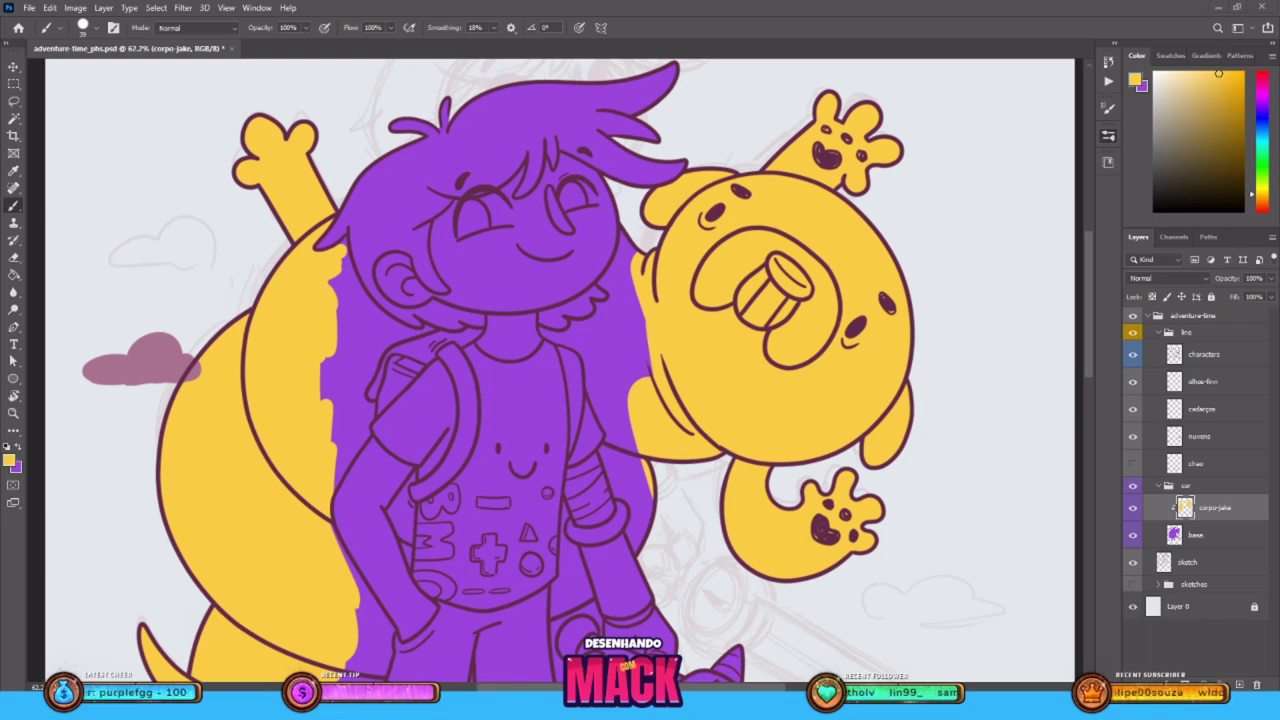
# Paint the dog's lower coil yellow around the boy's shorts, legs and sword hand
pyautogui.scroll(-4, 579, 300)
pyautogui.moveTo(432, 556); pyautogui.dragTo(417, 648)
pyautogui.moveTo(600, 520); pyautogui.dragTo(559, 420)
pyautogui.moveTo(570, 505); pyautogui.dragTo(514, 567)
pyautogui.hotkey('ctrl', '+')
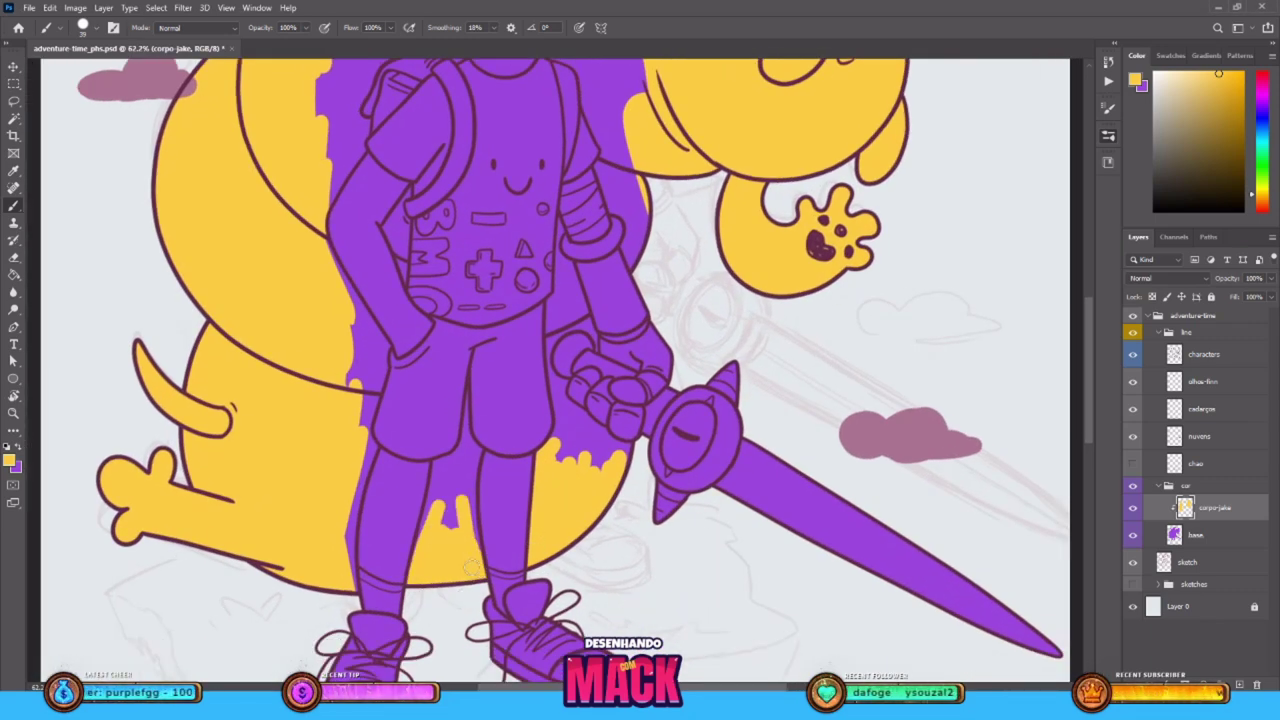
pyautogui.moveTo(362, 388); pyautogui.dragTo(354, 580)
pyautogui.moveTo(466, 382); pyautogui.dragTo(476, 500)
pyautogui.moveTo(558, 446)
pyautogui.mouseDown()
pyautogui.moveTo(626, 446)
pyautogui.moveTo(555, 378)
pyautogui.moveTo(588, 326)
pyautogui.moveTo(600, 340)
pyautogui.mouseUp()
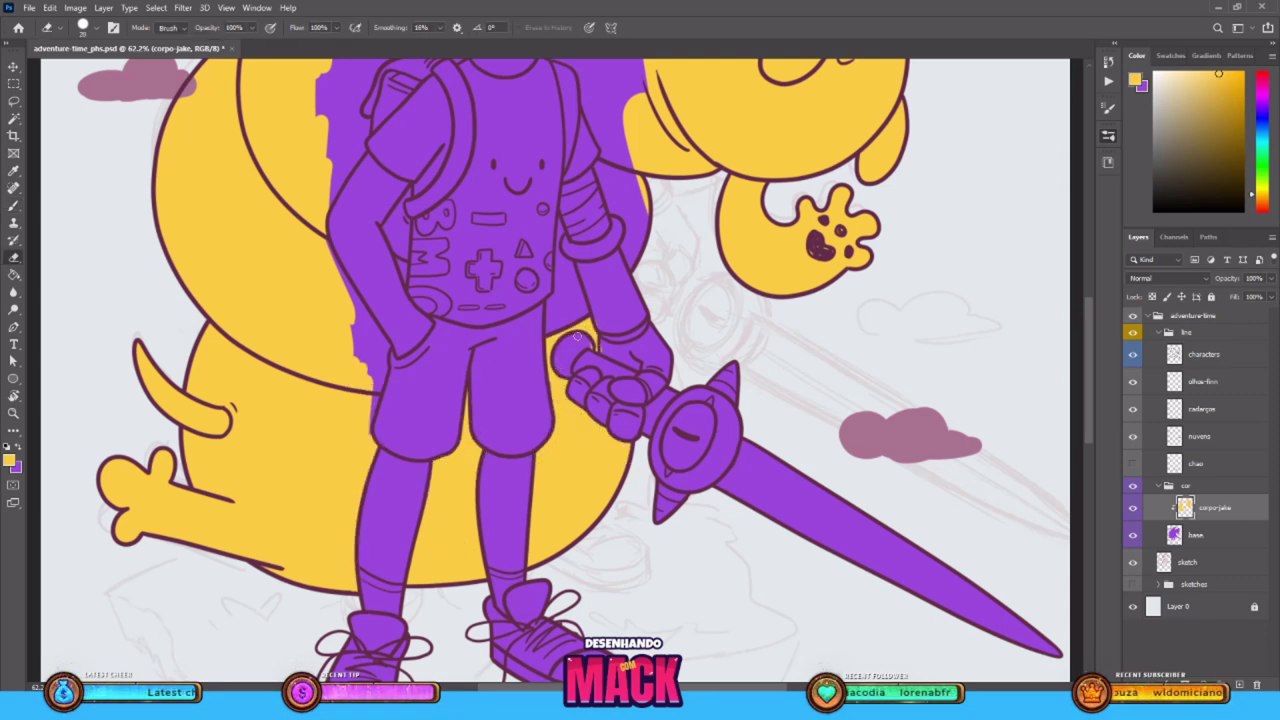
# Extend the yellow of the dog's coils up to the boy's bent arm, backpack and hair
pyautogui.moveTo(358, 332)
pyautogui.mouseDown()
pyautogui.moveTo(385, 367)
pyautogui.moveTo(369, 485)
pyautogui.mouseUp()
pyautogui.moveTo(390, 426); pyautogui.dragTo(402, 464)
pyautogui.moveTo(352, 306)
pyautogui.mouseDown()
pyautogui.moveTo(354, 276)
pyautogui.moveTo(346, 290)
pyautogui.mouseUp()
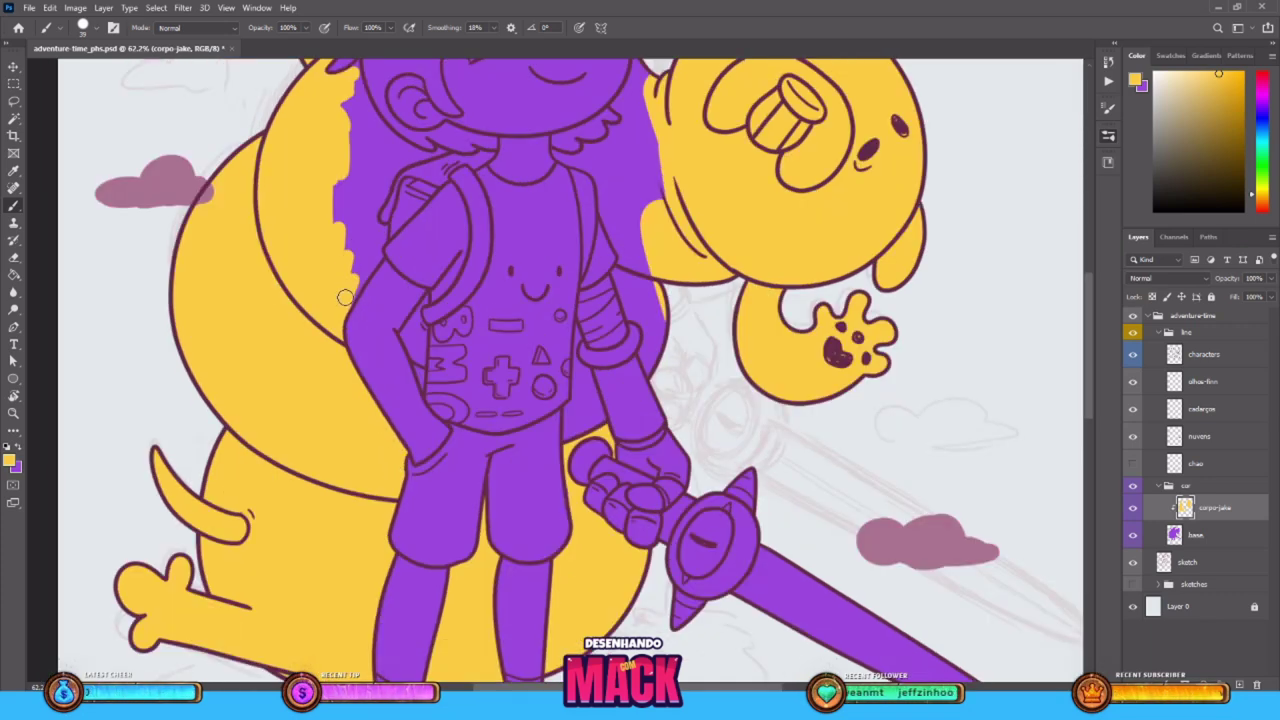
pyautogui.moveTo(342, 188)
pyautogui.mouseDown()
pyautogui.moveTo(376, 258)
pyautogui.moveTo(354, 176)
pyautogui.moveTo(357, 240)
pyautogui.mouseUp()
pyautogui.moveTo(362, 190); pyautogui.dragTo(375, 329)
pyautogui.moveTo(378, 222); pyautogui.dragTo(380, 279)
pyautogui.hotkey('ctrl', 'z')
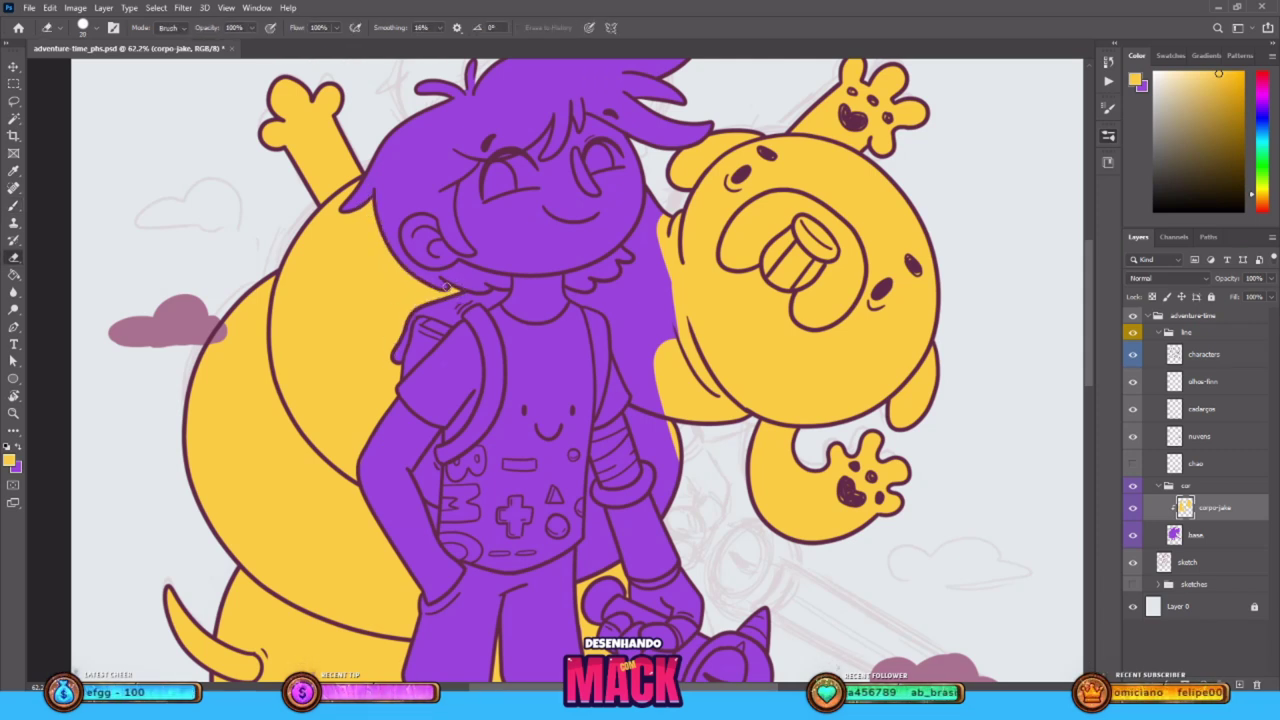
# Paint the dog's neck and the coil behind the bandaged arm yellow, clean up the edges, and save the document
pyautogui.moveTo(655, 207)
pyautogui.mouseDown()
pyautogui.moveTo(640, 340)
pyautogui.moveTo(621, 300)
pyautogui.moveTo(580, 300)
pyautogui.moveTo(662, 440)
pyautogui.moveTo(660, 493)
pyautogui.mouseUp()
pyautogui.moveTo(592, 468)
pyautogui.mouseDown()
pyautogui.moveTo(614, 562)
pyautogui.moveTo(582, 574)
pyautogui.mouseUp()
pyautogui.press('e')
pyautogui.press('b')
pyautogui.press('e')
pyautogui.keyDown('space'); pyautogui.moveTo(656, 670); pyautogui.dragTo(638, 485); pyautogui.keyUp('space')
pyautogui.keyDown('space'); pyautogui.moveTo(660, 110); pyautogui.dragTo(638, 559); pyautogui.keyUp('space')
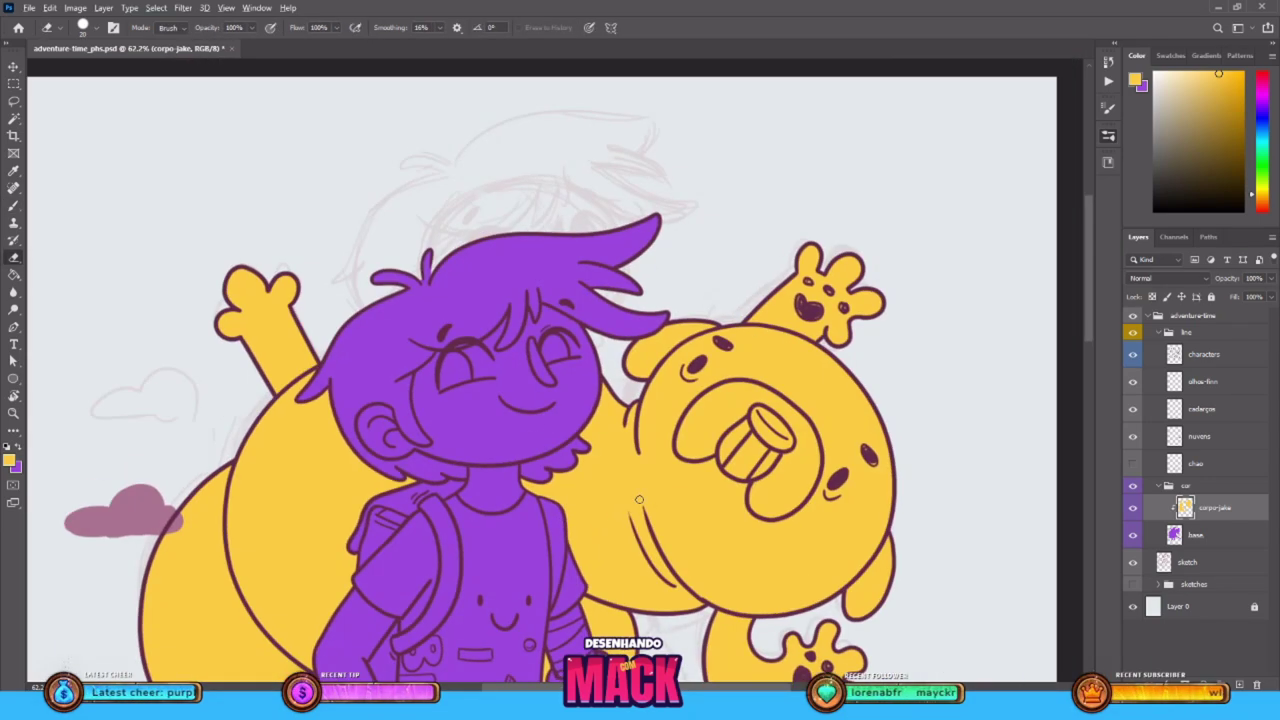
pyautogui.keyDown('ctrl'); pyautogui.keyDown('space'); pyautogui.moveTo(630, 505); pyautogui.dragTo(480, 535); pyautogui.keyUp('space'); pyautogui.keyUp('ctrl')
pyautogui.keyDown('space'); pyautogui.moveTo(508, 640); pyautogui.dragTo(464, 320); pyautogui.keyUp('space')
pyautogui.keyDown('ctrl'); pyautogui.keyDown('space'); pyautogui.moveTo(464, 418); pyautogui.dragTo(569, 422); pyautogui.keyUp('space'); pyautogui.keyUp('ctrl')
pyautogui.hotkey('ctrl', 's')
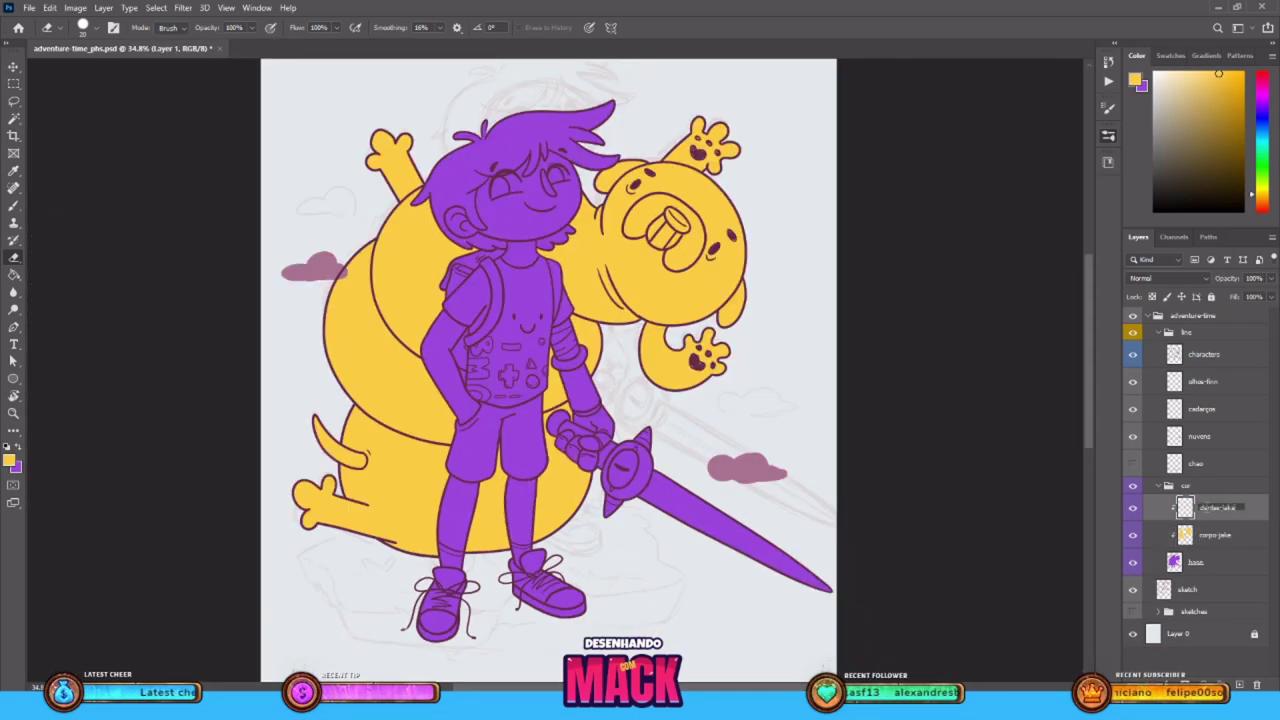
# Name the new clipped layer dentes-jake and paint the dog's teeth off-white, using the sampled background colour
pyautogui.press('Return')
pyautogui.press('b')
pyautogui.scroll(2, 692, 297)
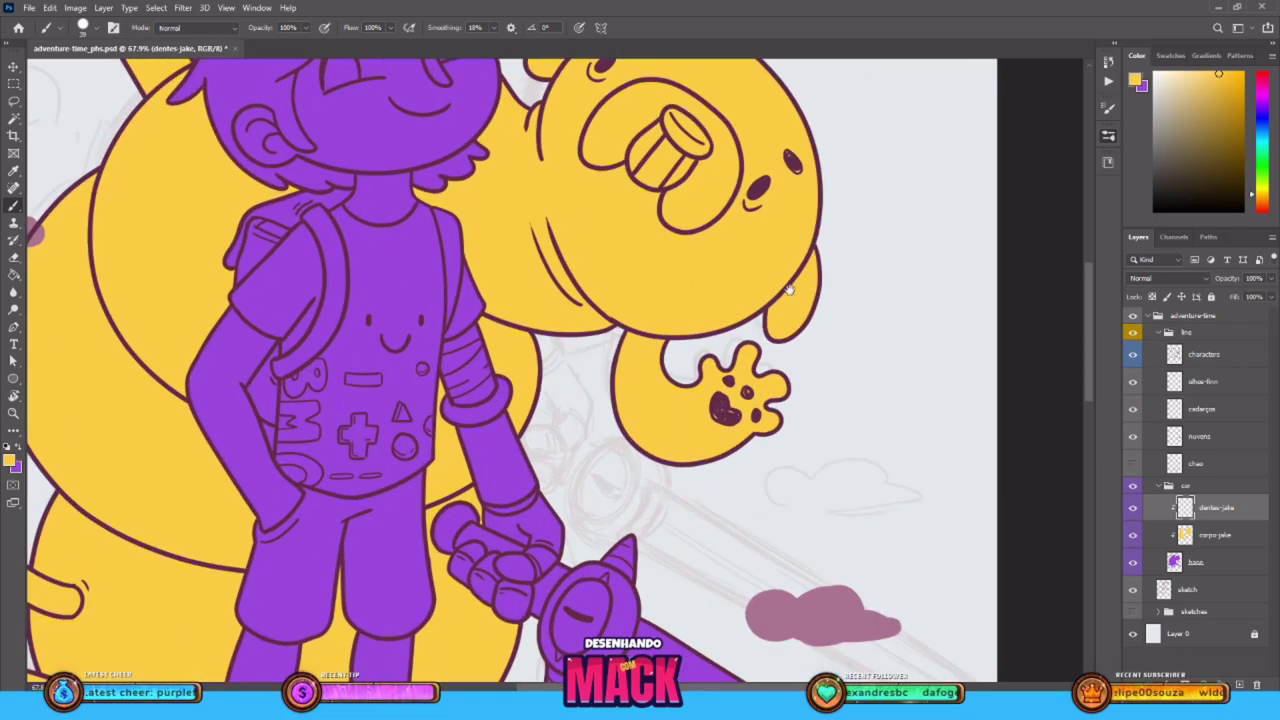
pyautogui.keyDown('space'); pyautogui.moveTo(789, 290); pyautogui.dragTo(717, 434); pyautogui.keyUp('space')
pyautogui.keyDown('alt'); pyautogui.click(806, 318); pyautogui.keyUp('alt')
pyautogui.moveTo(576, 288)
pyautogui.mouseDown()
pyautogui.moveTo(574, 312)
pyautogui.moveTo(570, 290)
pyautogui.moveTo(612, 302)
pyautogui.moveTo(573, 322)
pyautogui.mouseUp()
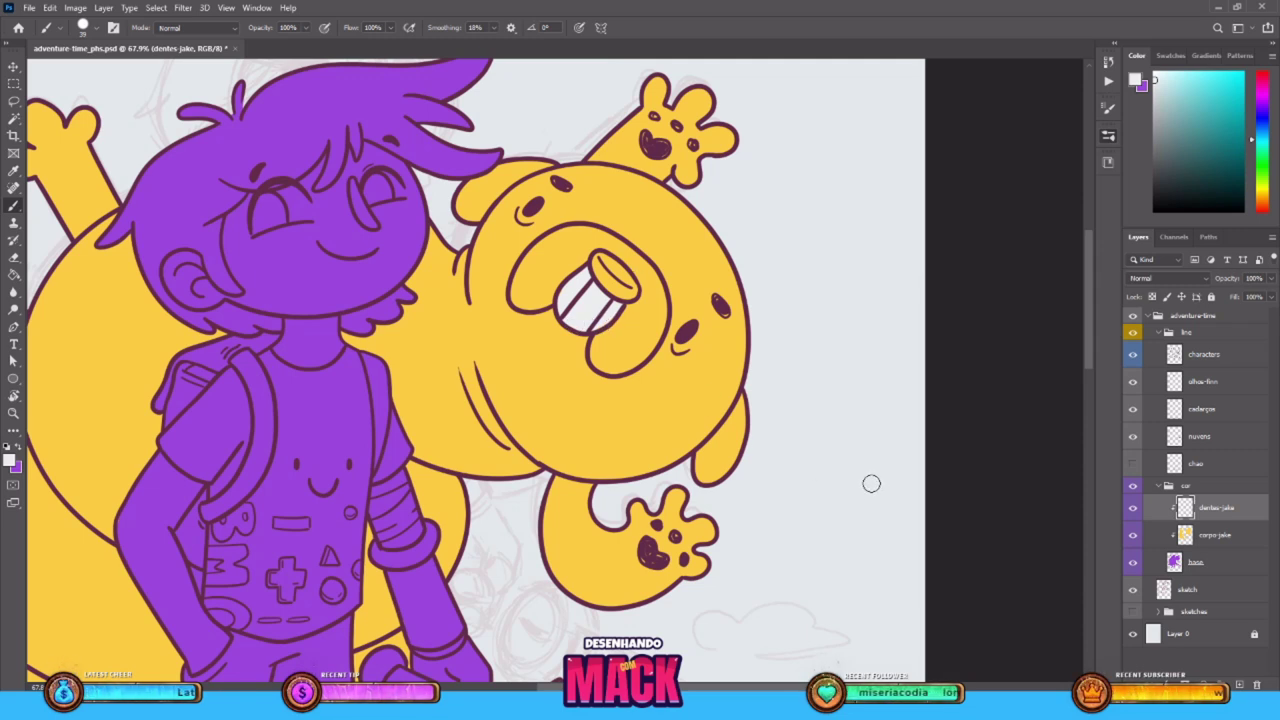
# Paint the dog's nose dark slate blue on the same layer as the teeth
pyautogui.click(1262, 103)
pyautogui.click(1168, 168)
pyautogui.moveTo(603, 264); pyautogui.dragTo(627, 292)
pyautogui.click(1262, 117)
pyautogui.click(1174, 140)
pyautogui.scroll(-5, 610, 341)
# Add a layer clipped to the base above the dog's teeth and name it cabelo-finn
pyautogui.hotkey('ctrl', 'alt', 'shift', 'n')
pyautogui.keyDown('alt'); pyautogui.click(1225, 518); pyautogui.keyUp('alt')
pyautogui.doubleClick(1212, 508)
pyautogui.write('cabelo-finn')
pyautogui.press('Return')
# Paint the boy's hair yellow, covering the fringe, the swept tips and the locks around the ear and neck
pyautogui.click(1262, 194)
pyautogui.click(1192, 76)
pyautogui.moveTo(375, 209)
pyautogui.mouseDown()
pyautogui.moveTo(532, 162)
pyautogui.moveTo(299, 277)
pyautogui.moveTo(322, 292)
pyautogui.moveTo(385, 222)
pyautogui.moveTo(424, 222)
pyautogui.moveTo(340, 275)
pyautogui.mouseUp()
pyautogui.click(1261, 195)
pyautogui.click(1205, 77)
pyautogui.moveTo(448, 209); pyautogui.dragTo(526, 173)
pyautogui.moveTo(466, 213); pyautogui.dragTo(500, 215)
pyautogui.scroll(3, 462, 240)
pyautogui.moveTo(410, 194)
pyautogui.mouseDown()
pyautogui.moveTo(427, 186)
pyautogui.moveTo(406, 244)
pyautogui.mouseUp()
pyautogui.moveTo(312, 300)
pyautogui.mouseDown()
pyautogui.moveTo(250, 302)
pyautogui.moveTo(312, 358)
pyautogui.moveTo(242, 378)
pyautogui.moveTo(440, 395)
pyautogui.moveTo(495, 365)
pyautogui.mouseUp()
pyautogui.moveTo(438, 176)
pyautogui.mouseDown()
pyautogui.moveTo(450, 205)
pyautogui.moveTo(592, 215)
pyautogui.moveTo(598, 228)
pyautogui.mouseUp()
pyautogui.scroll(-4, 576, 300)
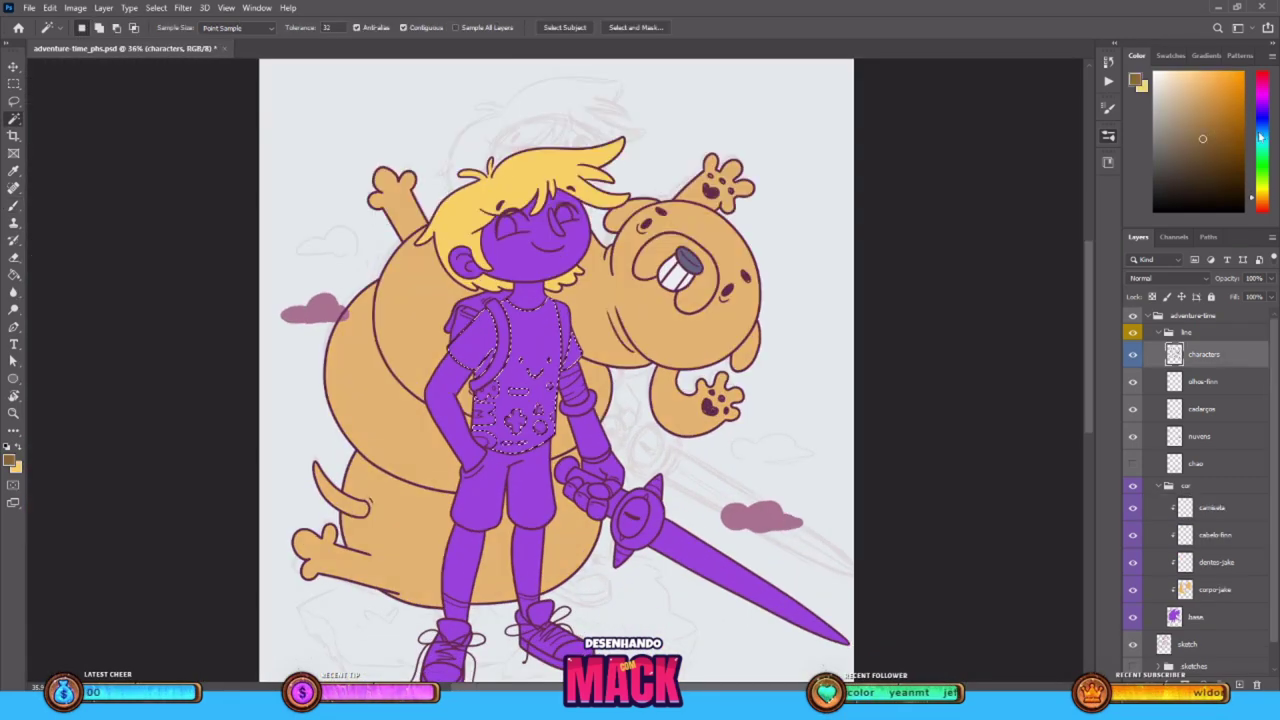
# Fill the selected T-shirt area with dark blue, clear the selection, and name the layer camiseta-finn
pyautogui.press('g')
pyautogui.click(547, 364)
pyautogui.hotkey('ctrl', 'd')
pyautogui.write('nn')
pyautogui.press('Return')
# Paint over the unfilled BMO letters and button shapes with the T-shirt colour, and shift the T-shirt's hue to light blue
pyautogui.scroll(5, 558, 392)
pyautogui.press('b')
pyautogui.moveTo(465, 388); pyautogui.dragTo(447, 390)
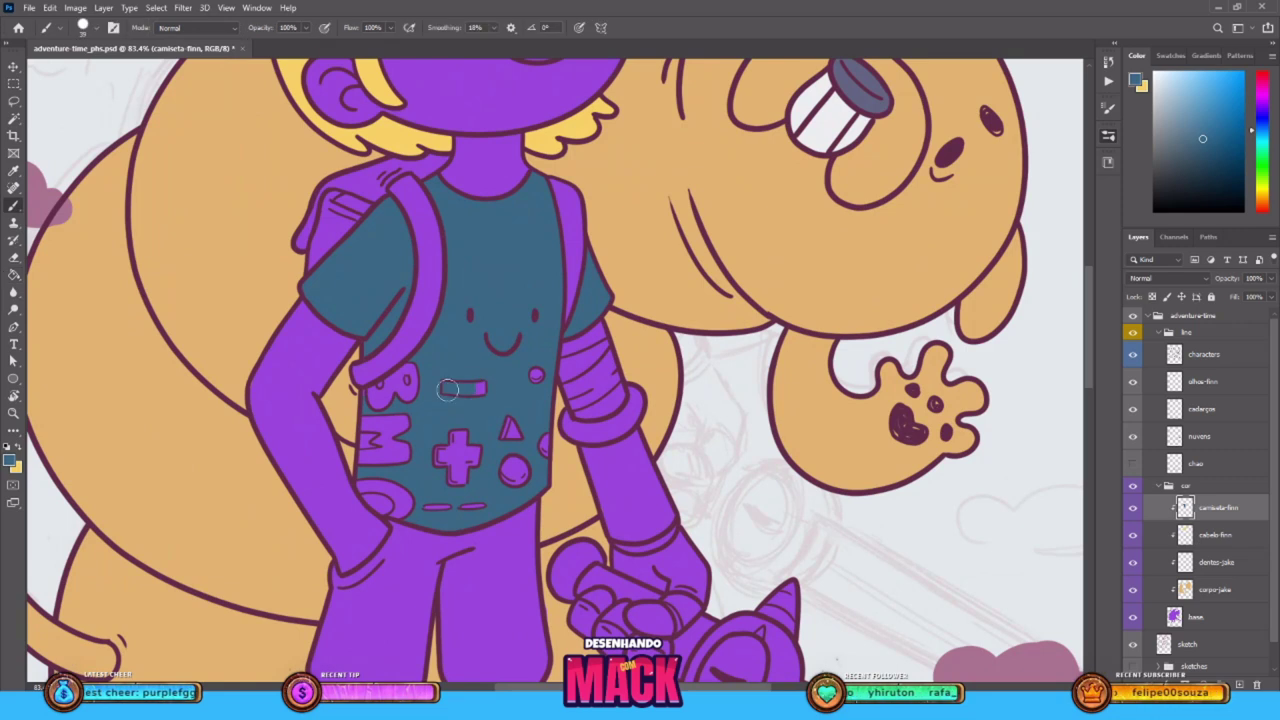
pyautogui.moveTo(376, 409)
pyautogui.mouseDown()
pyautogui.moveTo(418, 420)
pyautogui.moveTo(409, 386)
pyautogui.moveTo(397, 401)
pyautogui.mouseUp()
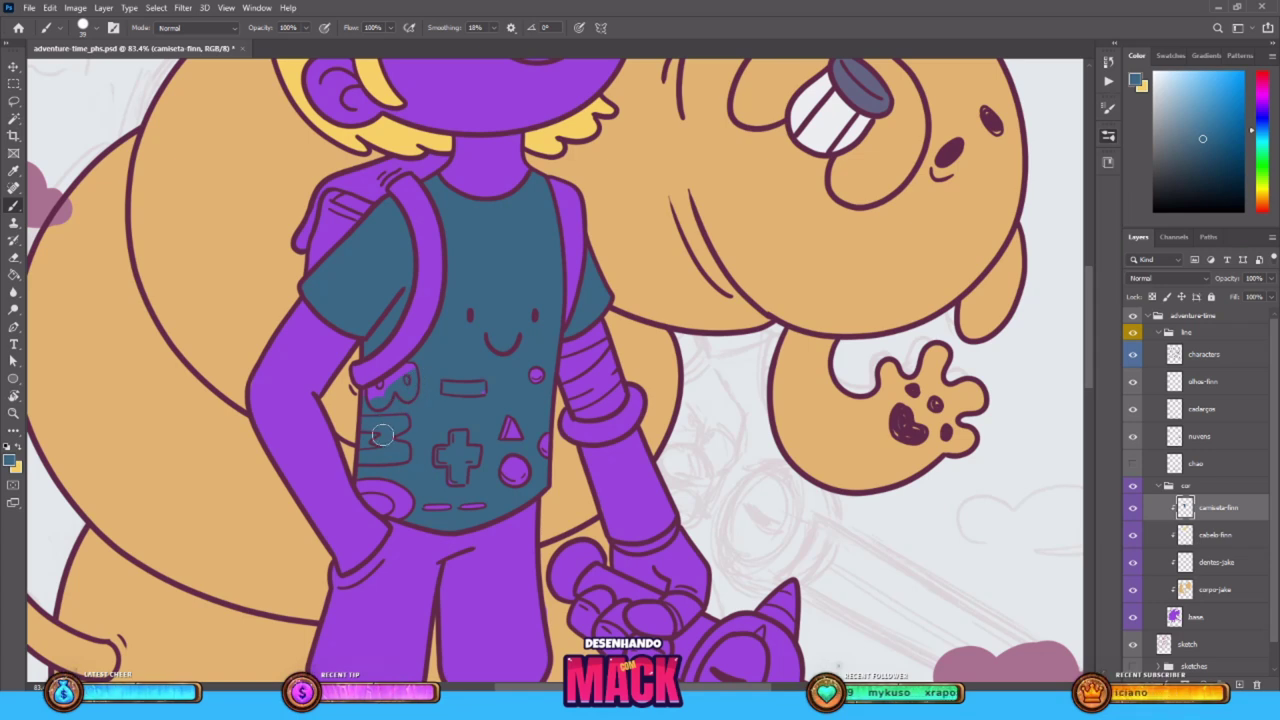
pyautogui.moveTo(412, 370); pyautogui.dragTo(381, 386)
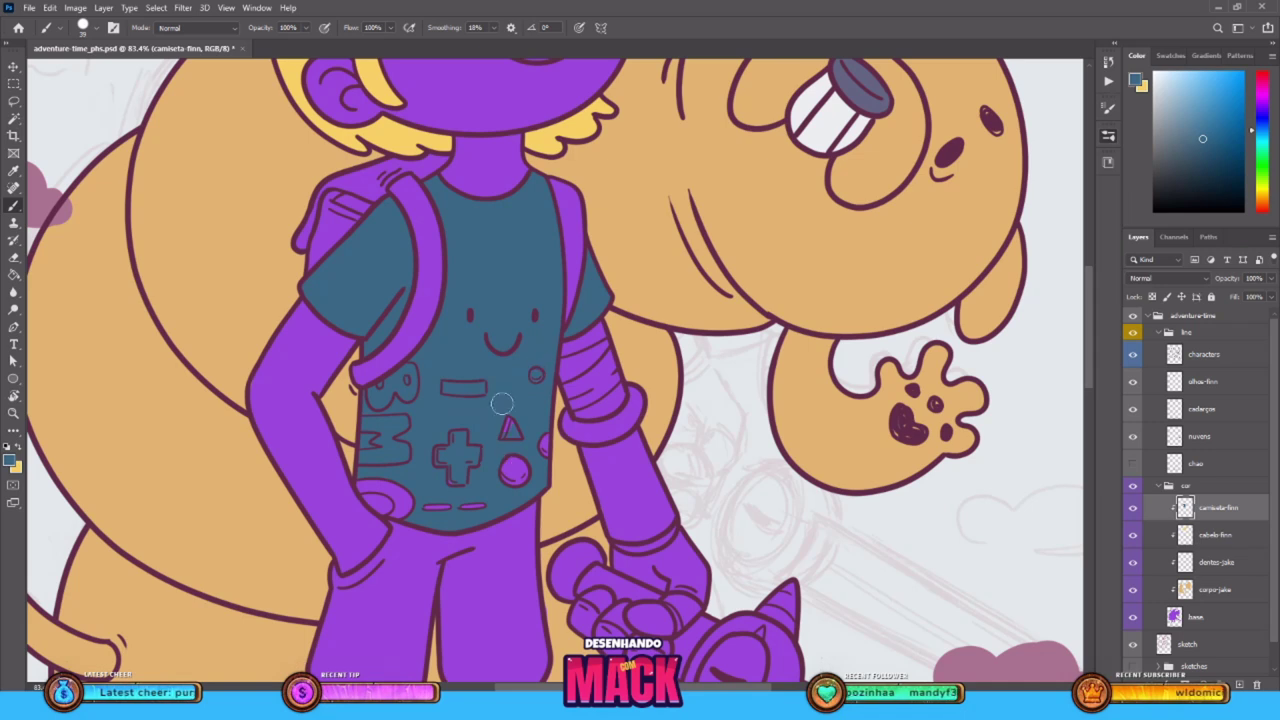
pyautogui.moveTo(432, 507)
pyautogui.mouseDown()
pyautogui.moveTo(459, 483)
pyautogui.moveTo(386, 503)
pyautogui.mouseUp()
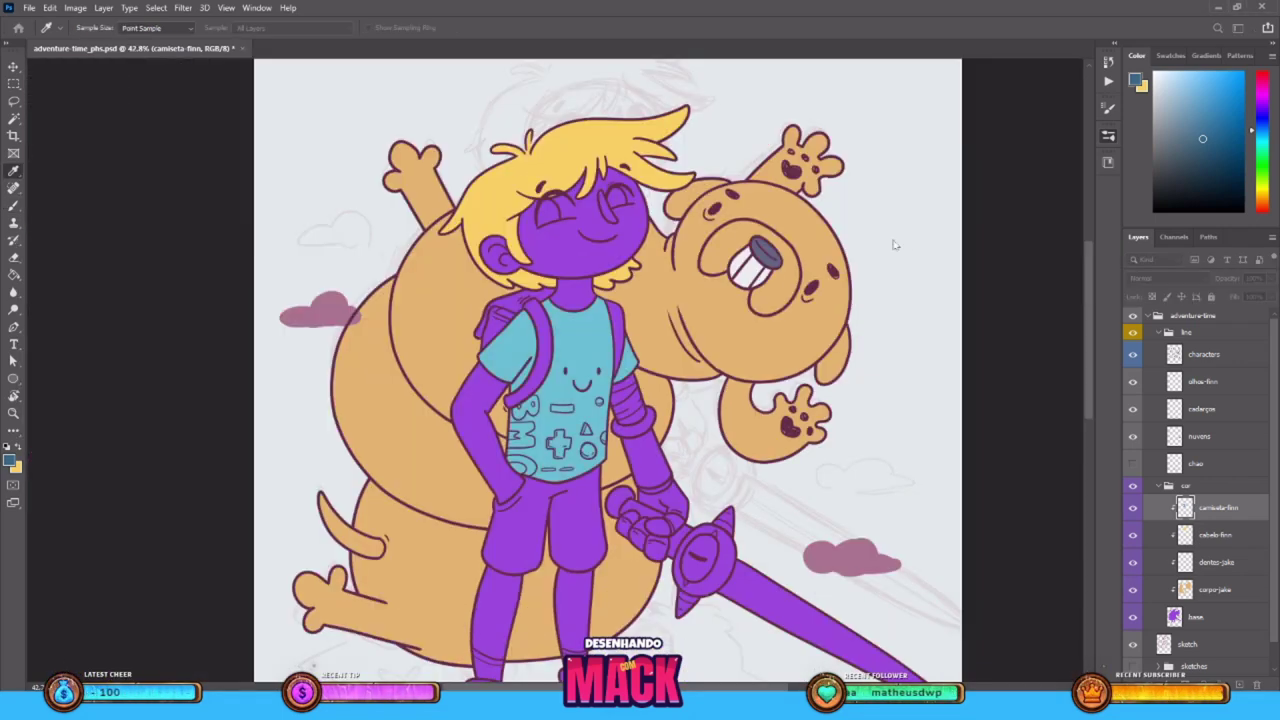
pyautogui.moveTo(895, 245); pyautogui.dragTo(903, 245)
pyautogui.click(897, 206)
# Add a clipped layer named short-finn directly beneath the T-shirt layer
pyautogui.click(1215, 536)
pyautogui.click(1239, 685)
pyautogui.doubleClick(1214, 536)
pyautogui.write('short-finn')
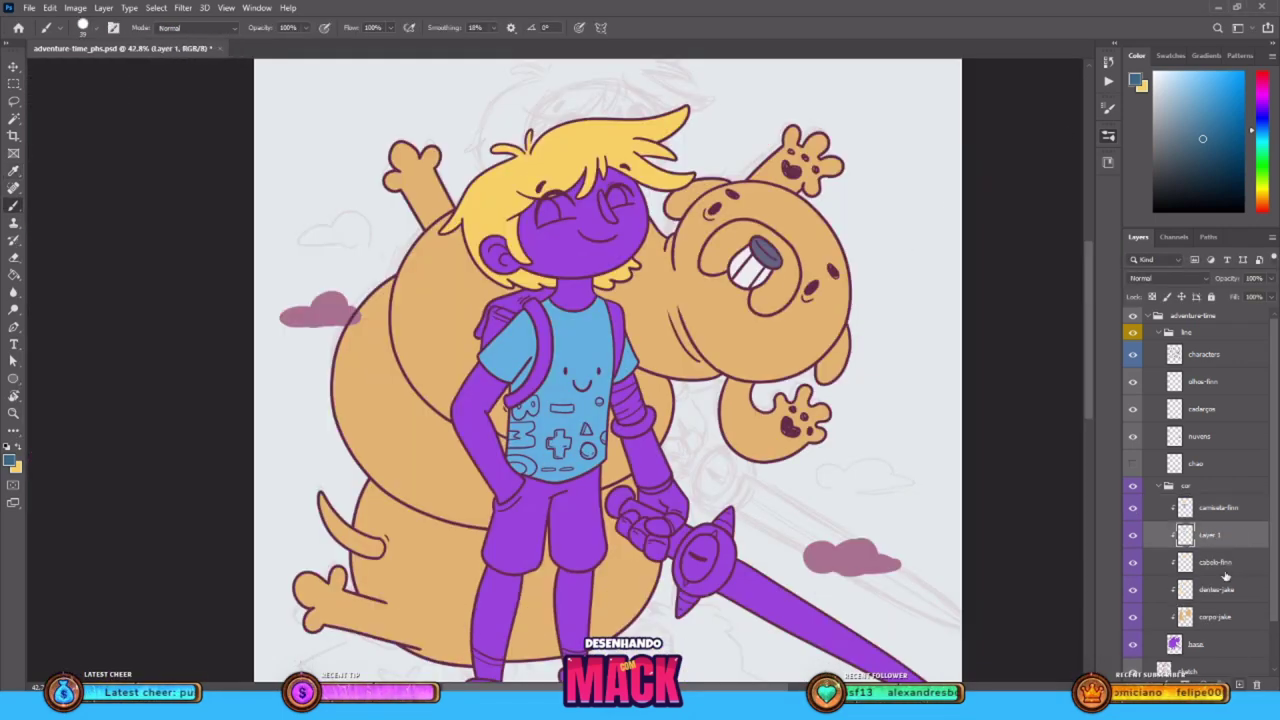
pyautogui.press('Return')
pyautogui.click(1133, 536)
pyautogui.click(1133, 536)
pyautogui.click(1133, 536)
pyautogui.click(1133, 536)
# Paint the leg of the shorts nearest the sword a medium blue derived from the sampled T-shirt colour
pyautogui.scroll(6, 515, 511)
pyautogui.keyDown('alt'); pyautogui.click(600, 350); pyautogui.keyUp('alt')
pyautogui.click(1260, 127)
pyautogui.click(1214, 117)
pyautogui.moveTo(591, 485); pyautogui.dragTo(581, 546)
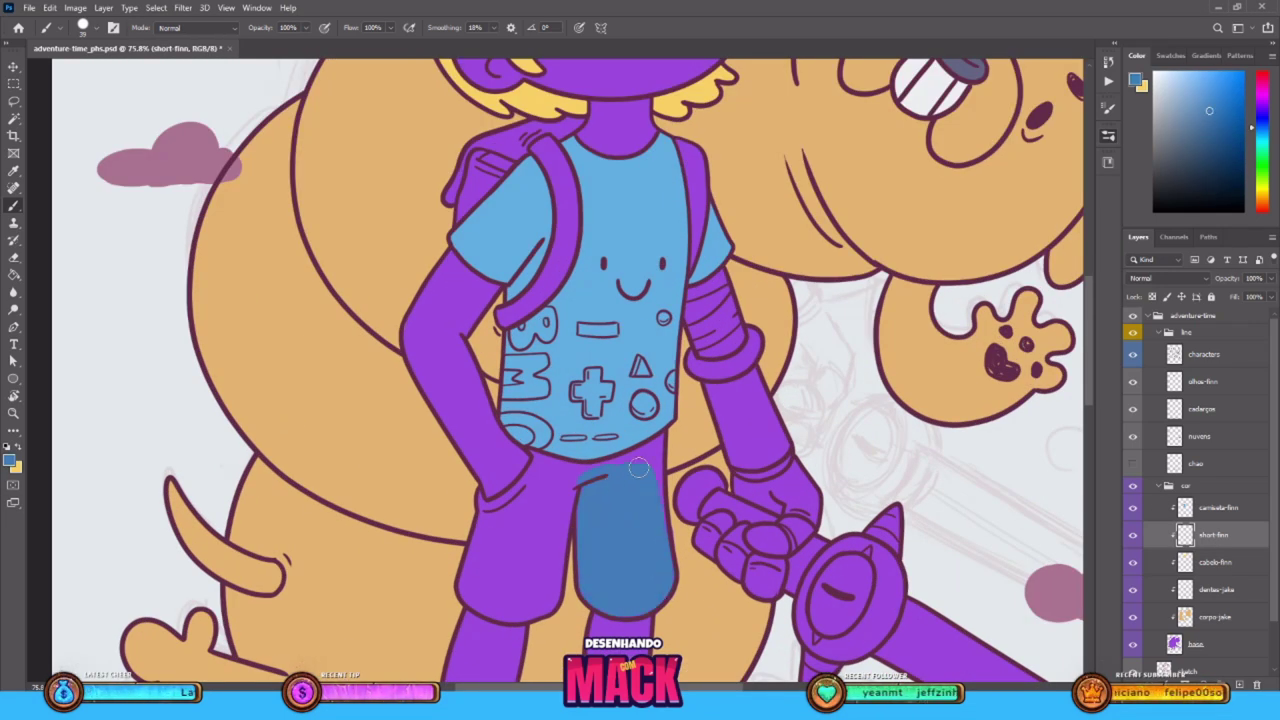
pyautogui.moveTo(611, 487); pyautogui.dragTo(662, 451)
# Switch to the corpo-jake layer and erase the dog's stray colour along the outline of the bent arm
pyautogui.press('e')
pyautogui.keyDown('ctrl'); pyautogui.click(682, 561); pyautogui.keyUp('ctrl')
pyautogui.press('b')
pyautogui.keyDown('alt'); pyautogui.click(677, 532); pyautogui.keyUp('alt')
pyautogui.press('e')
pyautogui.moveTo(405, 334); pyautogui.dragTo(411, 406)
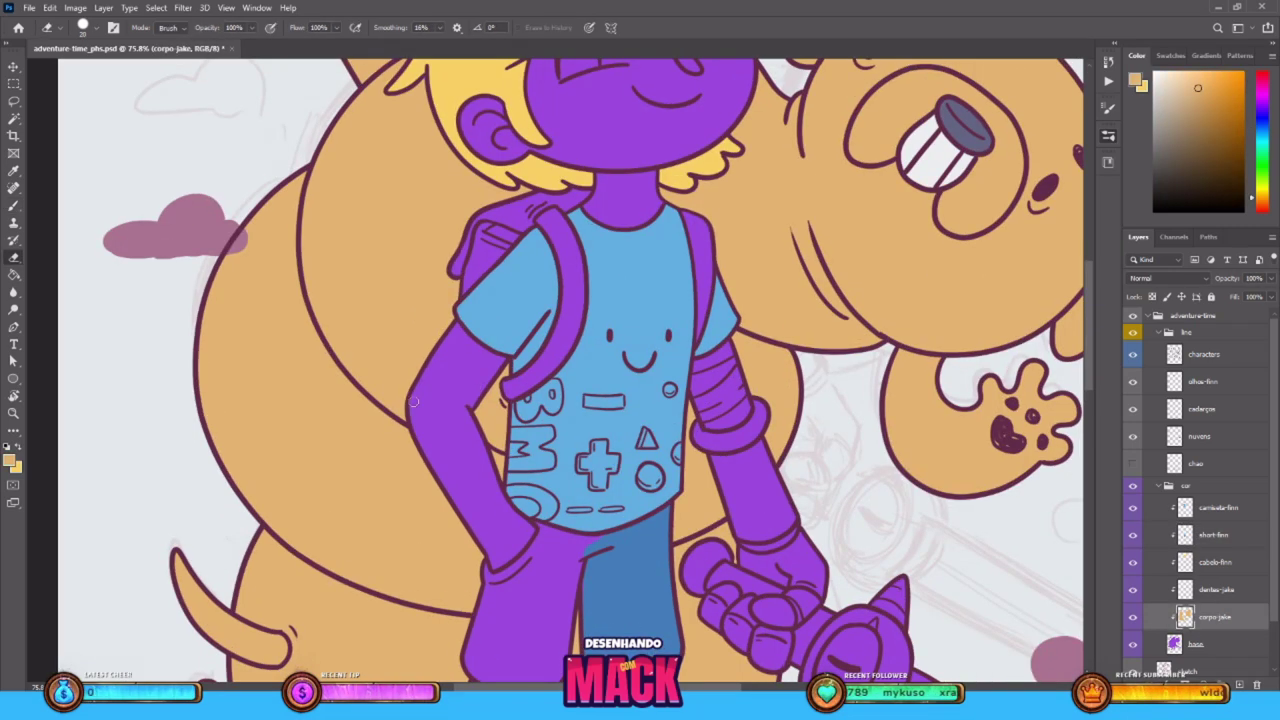
# Return to the short-finn layer and paint the remaining leg of the shorts with the sampled blue
pyautogui.keyDown('ctrl'); pyautogui.click(610, 577); pyautogui.keyUp('ctrl')
pyautogui.press('b')
pyautogui.keyDown('alt'); pyautogui.click(609, 576); pyautogui.keyUp('alt')
pyautogui.moveTo(587, 543); pyautogui.dragTo(545, 536)
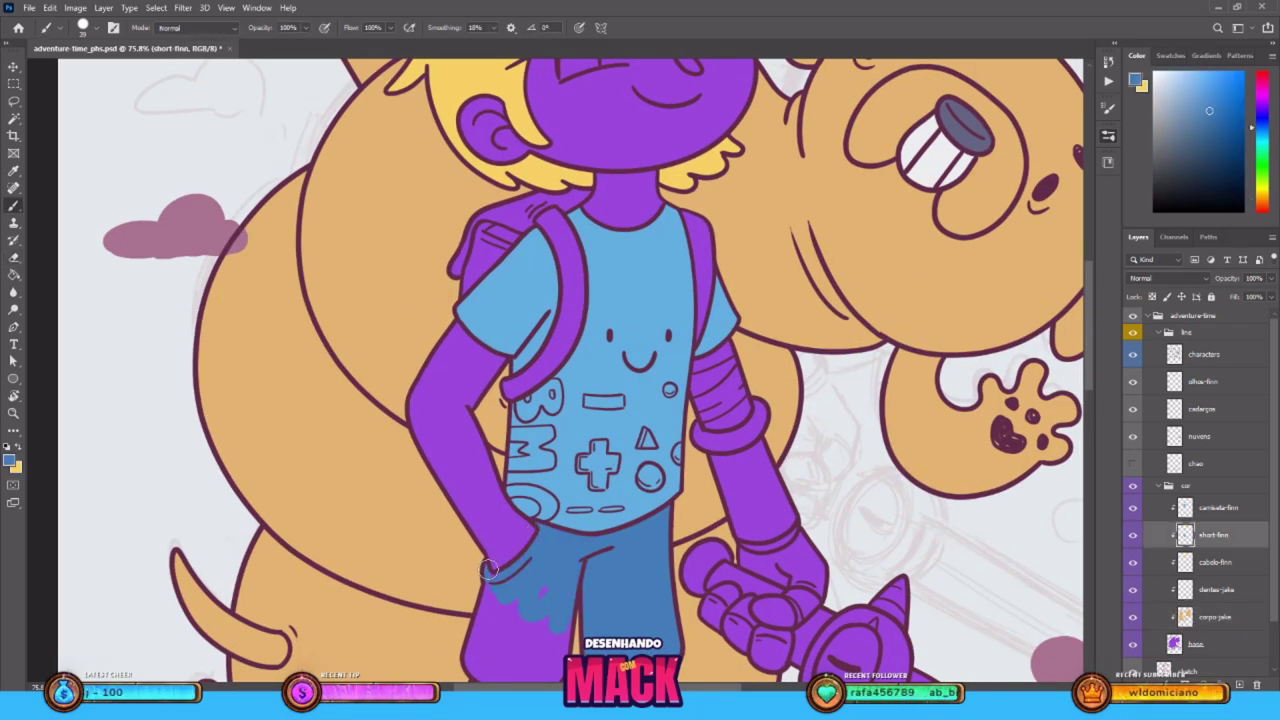
pyautogui.scroll(-2, 480, 550)
pyautogui.moveTo(535, 598)
pyautogui.mouseDown()
pyautogui.moveTo(475, 604)
pyautogui.moveTo(450, 588)
pyautogui.moveTo(626, 592)
pyautogui.mouseUp()
# Shift the shorts' hue to a deeper blue and sample the new colour
pyautogui.press('i')
pyautogui.moveTo(837, 293); pyautogui.dragTo(899, 207)
pyautogui.press('b')
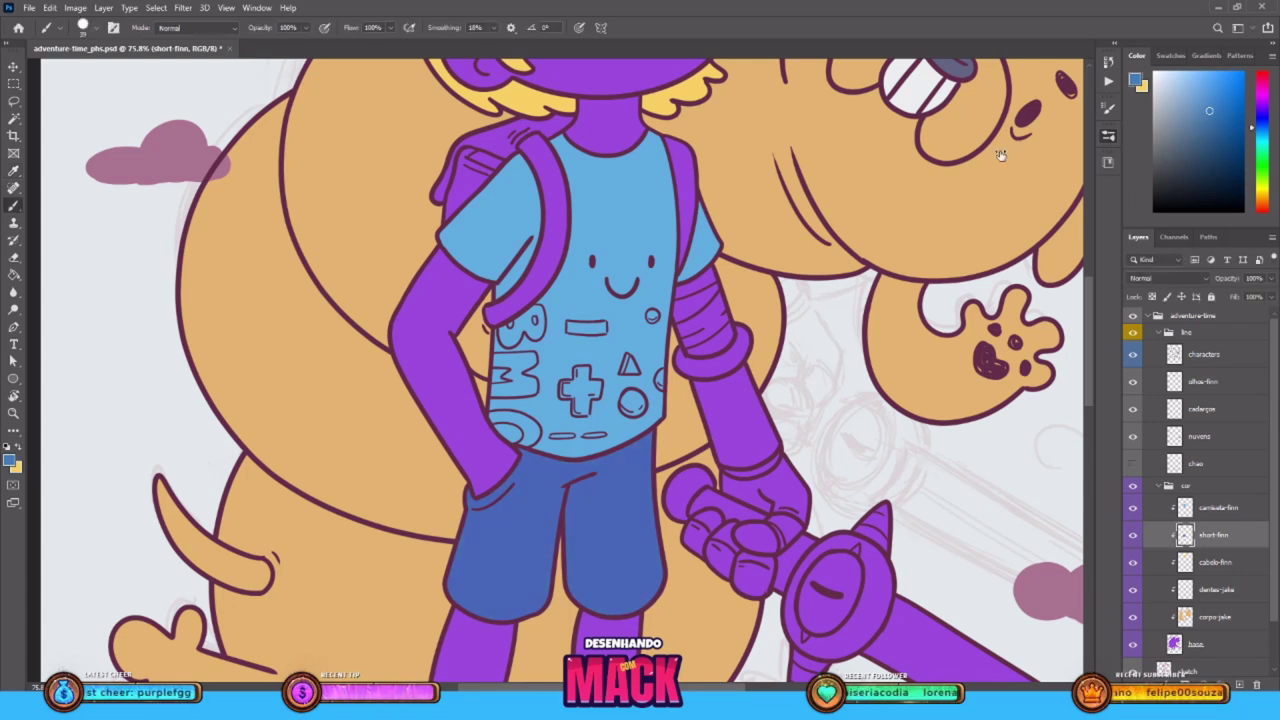
pyautogui.keyDown('alt'); pyautogui.click(502, 610); pyautogui.keyUp('alt')
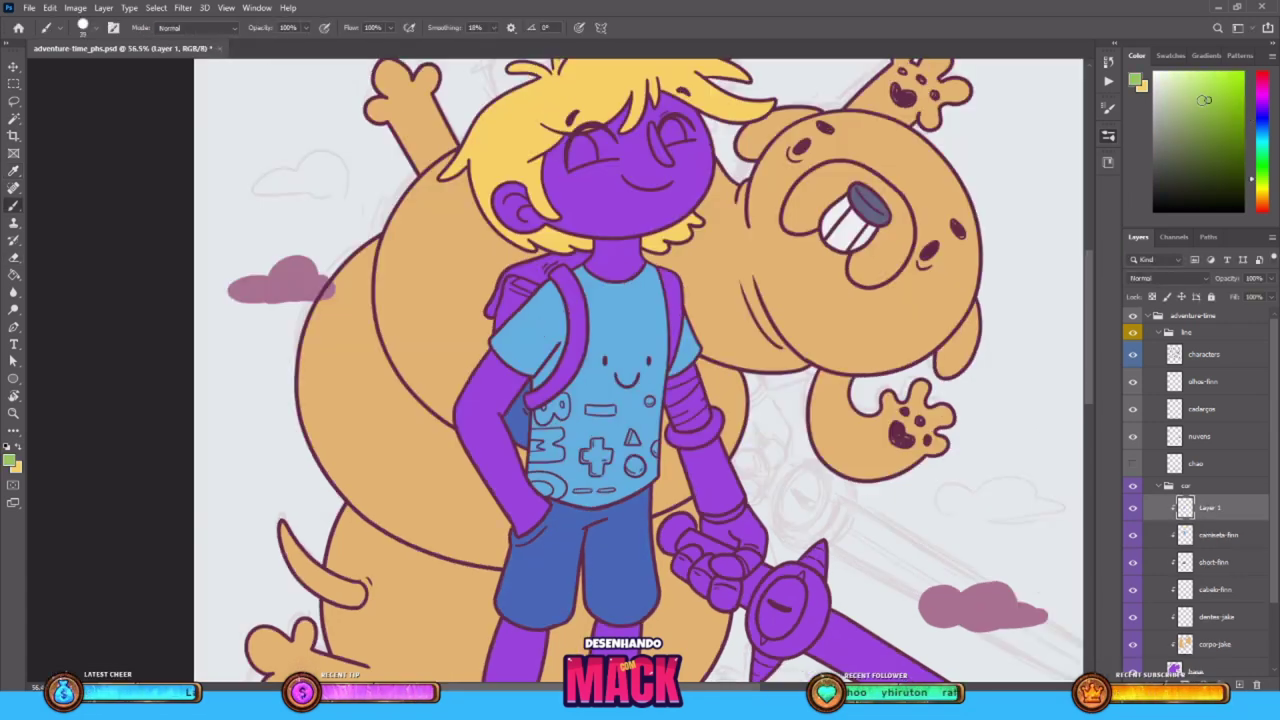
# Paint the backpack and both shoulder straps light green on the new clipped layer, and save the document
pyautogui.moveTo(496, 290)
pyautogui.mouseDown()
pyautogui.moveTo(491, 323)
pyautogui.moveTo(532, 265)
pyautogui.moveTo(582, 258)
pyautogui.moveTo(561, 275)
pyautogui.moveTo(575, 266)
pyautogui.moveTo(582, 336)
pyautogui.mouseUp()
pyautogui.press('e')
pyautogui.press('b')
pyautogui.moveTo(667, 273); pyautogui.dragTo(682, 360)
pyautogui.moveTo(574, 354)
pyautogui.mouseDown()
pyautogui.moveTo(568, 380)
pyautogui.moveTo(522, 406)
pyautogui.moveTo(514, 445)
pyautogui.mouseUp()
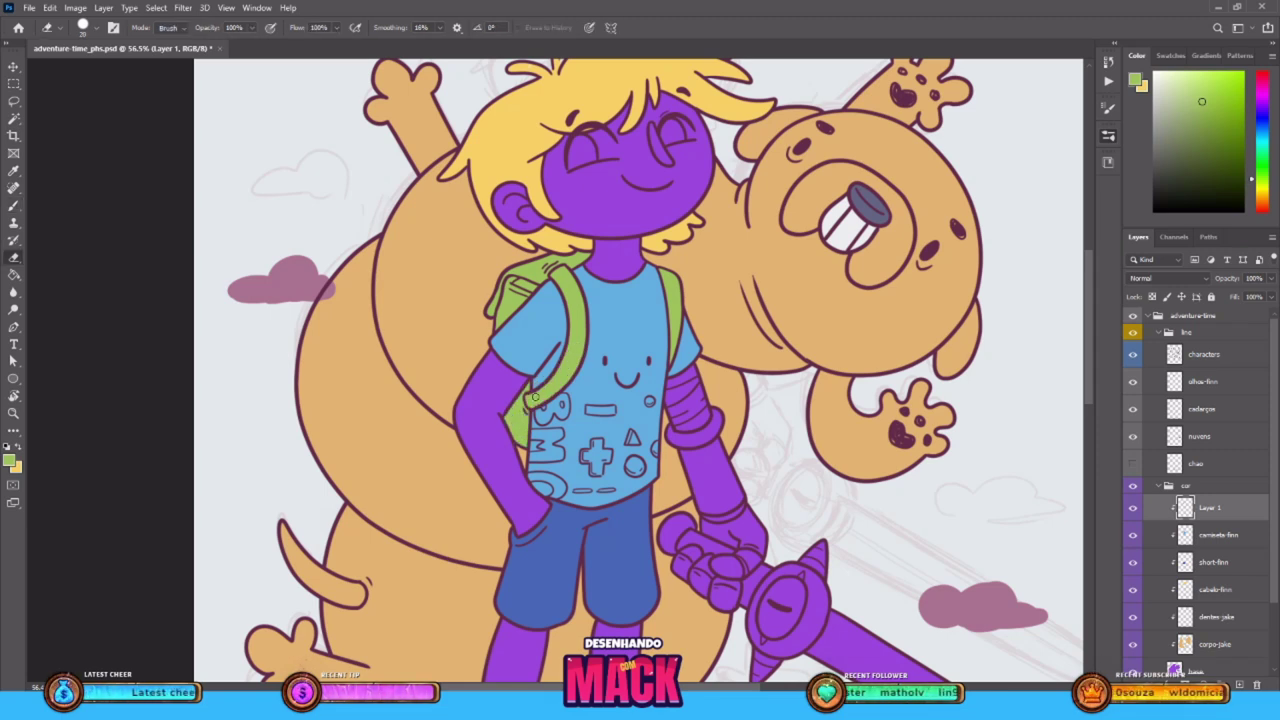
pyautogui.hotkey('ctrl', 's')
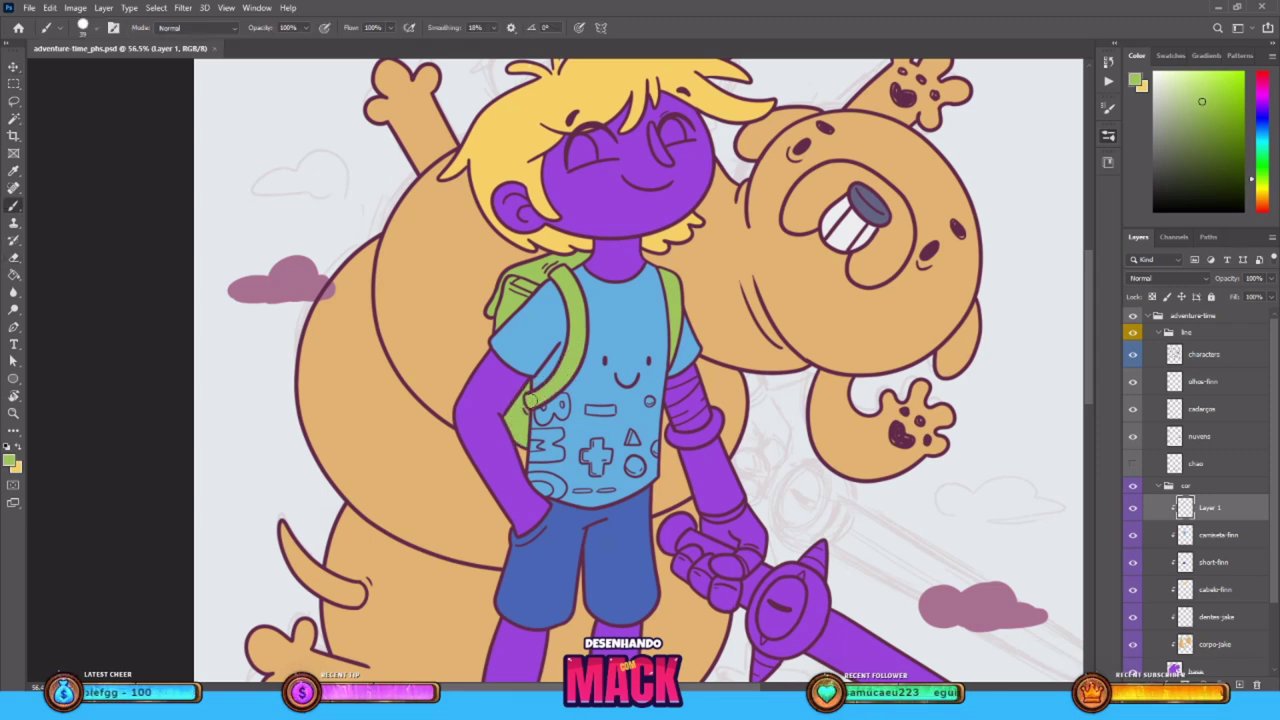
# Name the backpack layer mochila and shift its colour to a cooler green
pyautogui.scroll(-3, 534, 402)
pyautogui.doubleClick(1208, 508)
pyautogui.write('mochila')
pyautogui.press('Return')
pyautogui.press('i')
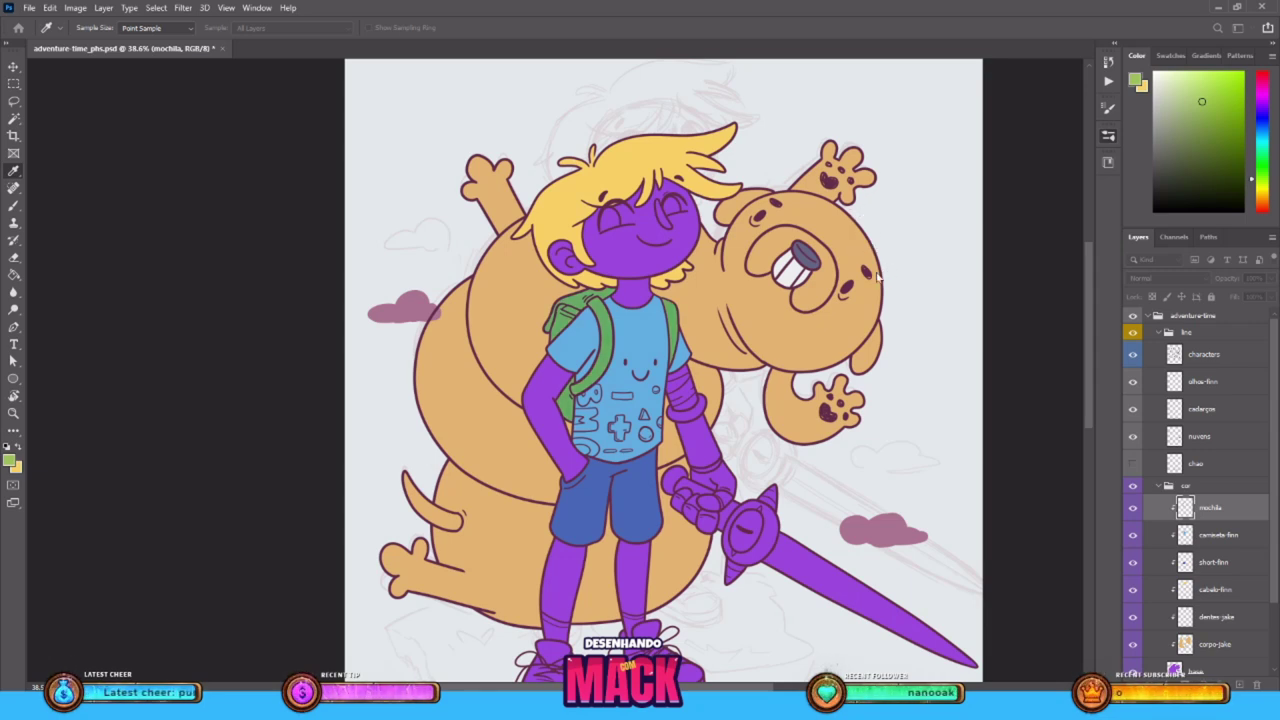
pyautogui.moveTo(884, 273); pyautogui.dragTo(877, 273)
pyautogui.press('Return')
# Add a clipped layer named braço above the backpack layer
pyautogui.click(1239, 685)
pyautogui.hotkey('ctrl', 'alt', 'g')
pyautogui.doubleClick(1203, 508)
pyautogui.write('braço')
pyautogui.press('Return')
# Paint the mechanical forearm and its elbow cuff greyish blue
pyautogui.scroll(3, 675, 417)
pyautogui.click(1261, 135)
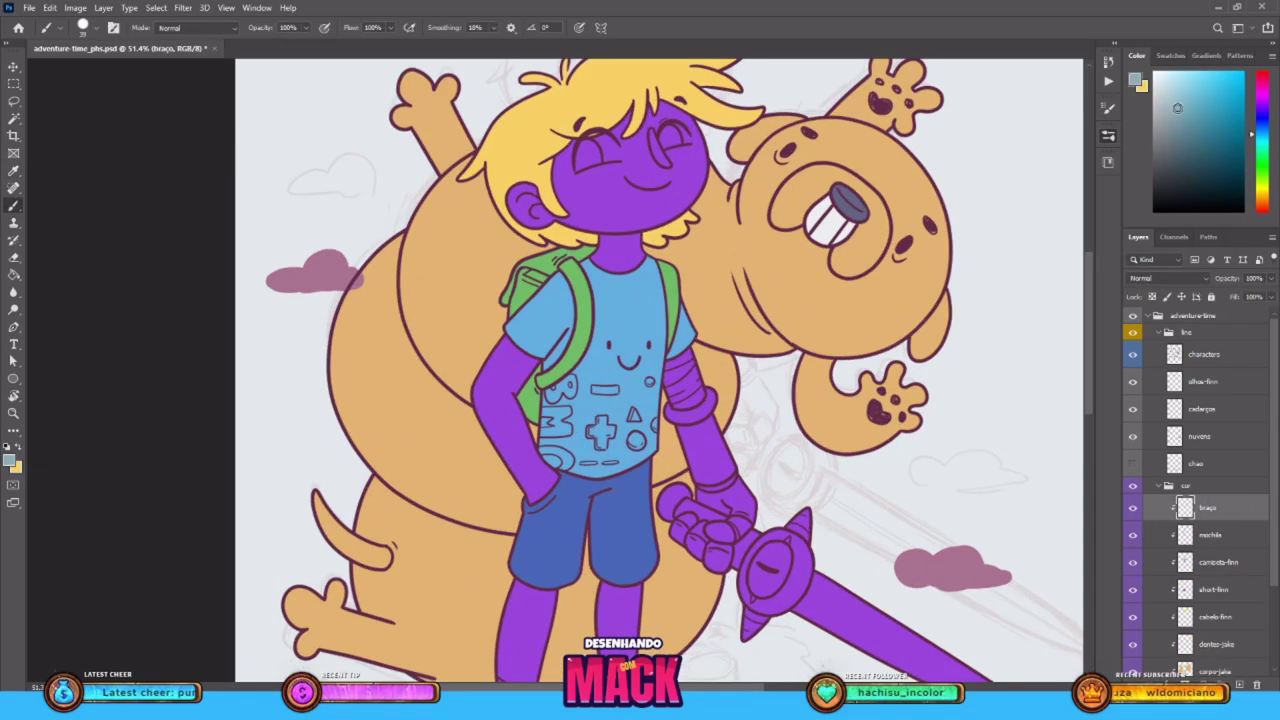
pyautogui.scroll(1, 556, 370)
pyautogui.moveTo(706, 438)
pyautogui.mouseDown()
pyautogui.moveTo(719, 499)
pyautogui.moveTo(701, 410)
pyautogui.moveTo(752, 498)
pyautogui.mouseUp()
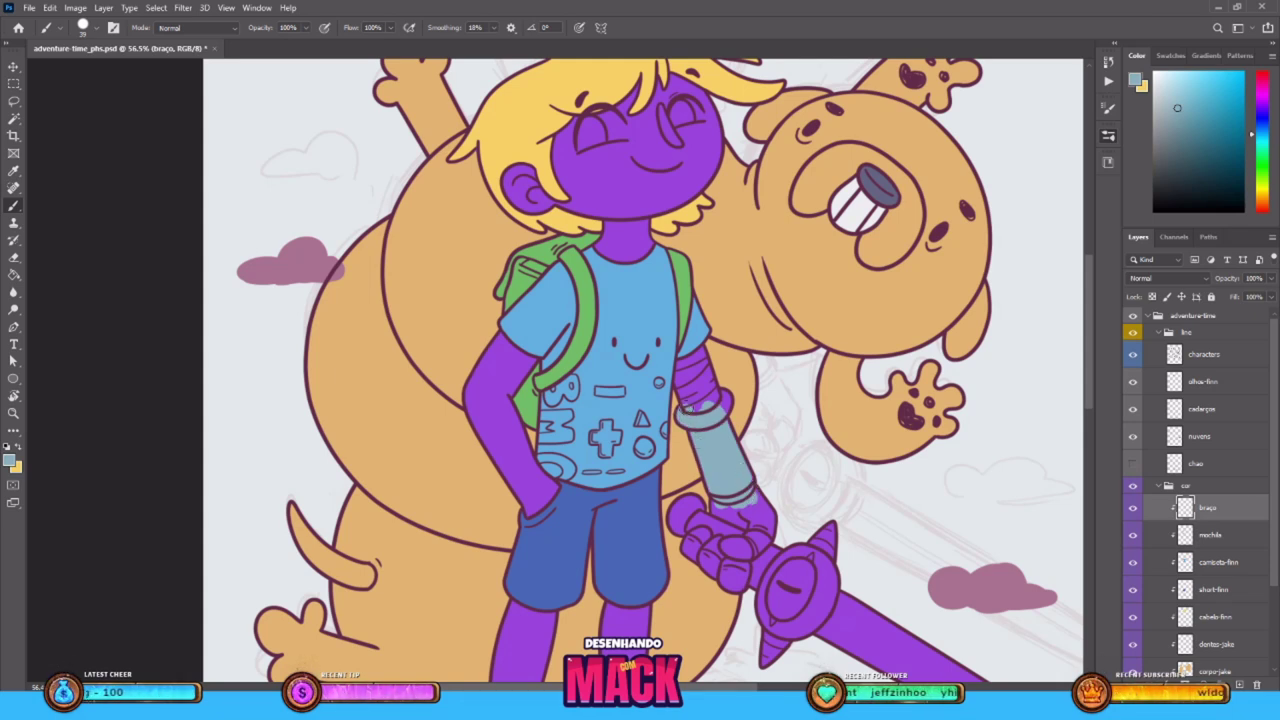
pyautogui.moveTo(685, 395); pyautogui.dragTo(707, 420)
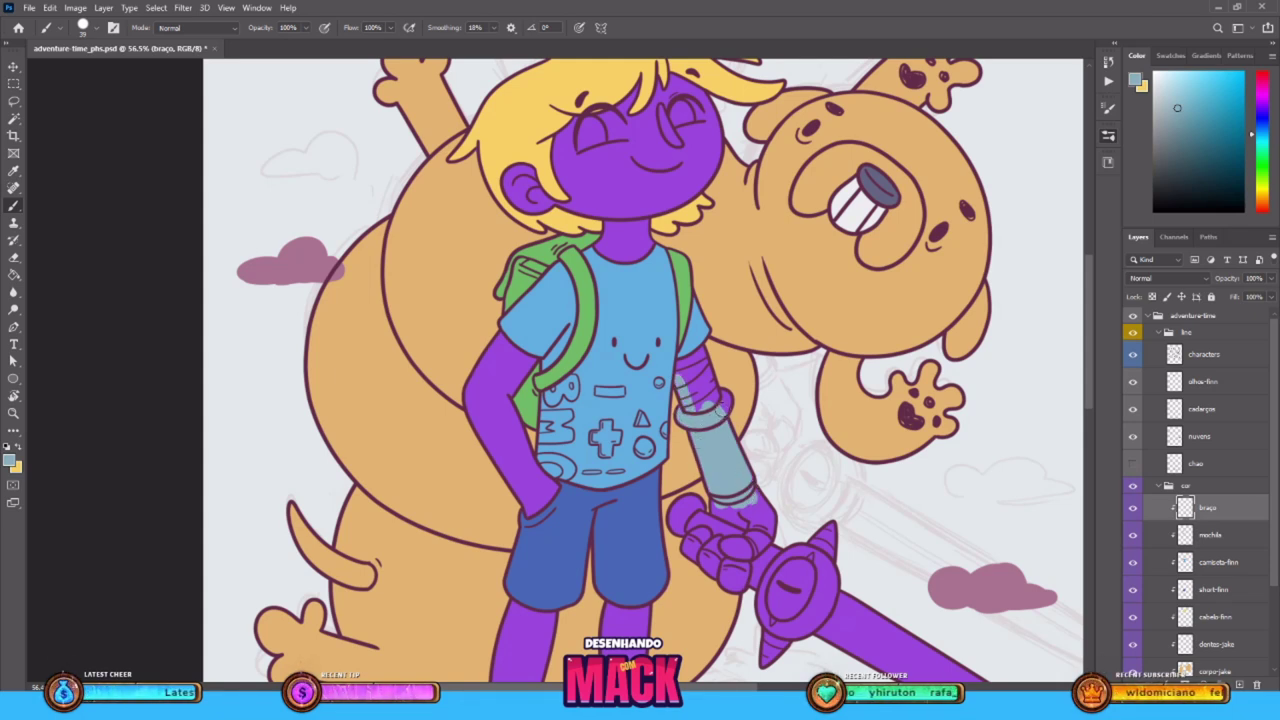
pyautogui.hotkey('ctrl', 'z')
pyautogui.press('e')
pyautogui.press('b')
pyautogui.moveTo(682, 398); pyautogui.dragTo(733, 420)
# Extend the greyish blue over the wrist, hand and fingers gripping the sword, and clean up the edges
pyautogui.press('e')
pyautogui.press('b')
pyautogui.moveTo(729, 504)
pyautogui.mouseDown()
pyautogui.moveTo(760, 514)
pyautogui.moveTo(756, 496)
pyautogui.moveTo(758, 542)
pyautogui.moveTo(731, 544)
pyautogui.moveTo(740, 585)
pyautogui.moveTo(705, 565)
pyautogui.moveTo(722, 542)
pyautogui.moveTo(687, 549)
pyautogui.moveTo(722, 531)
pyautogui.mouseUp()
pyautogui.press('e')
pyautogui.press('b')
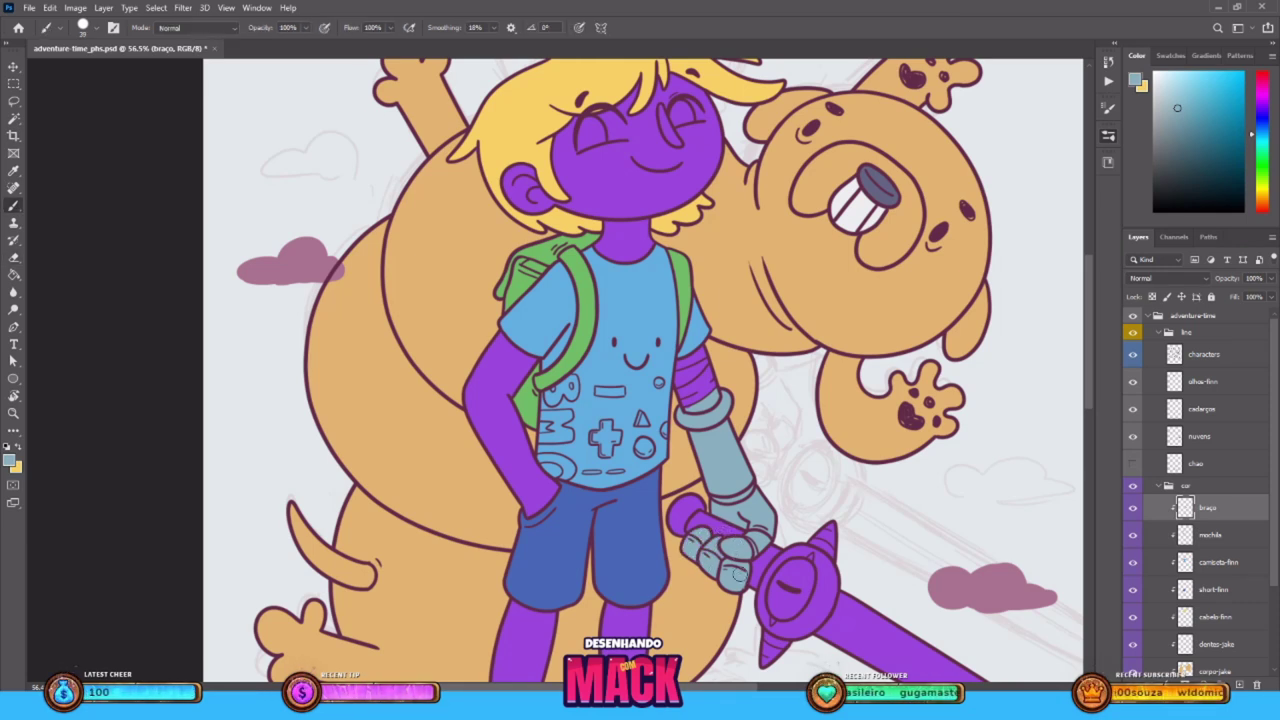
# Paint the bandages on the upper arm off-white
pyautogui.moveTo(803, 556); pyautogui.dragTo(747, 543)
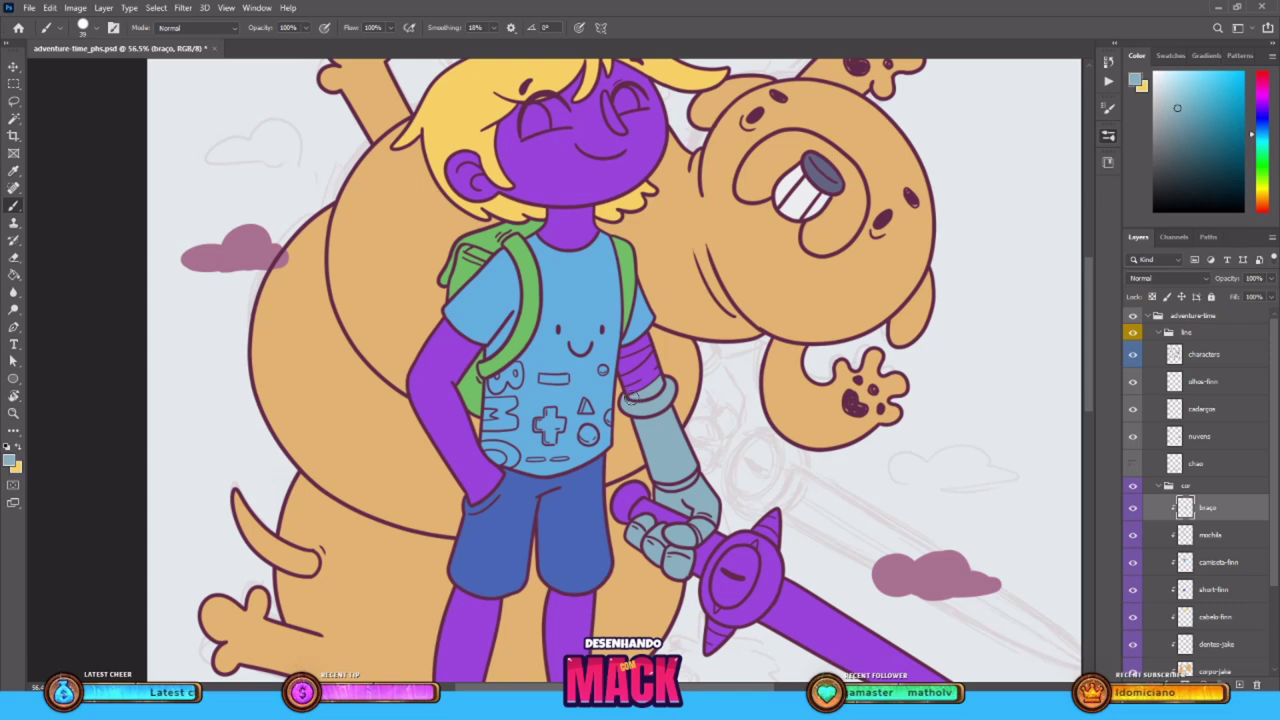
pyautogui.click(1158, 91)
pyautogui.scroll(2, 598, 420)
pyautogui.moveTo(671, 380)
pyautogui.mouseDown()
pyautogui.moveTo(638, 384)
pyautogui.moveTo(642, 352)
pyautogui.moveTo(665, 362)
pyautogui.mouseUp()
pyautogui.keyDown('alt'); pyautogui.click(652, 392); pyautogui.keyUp('alt')
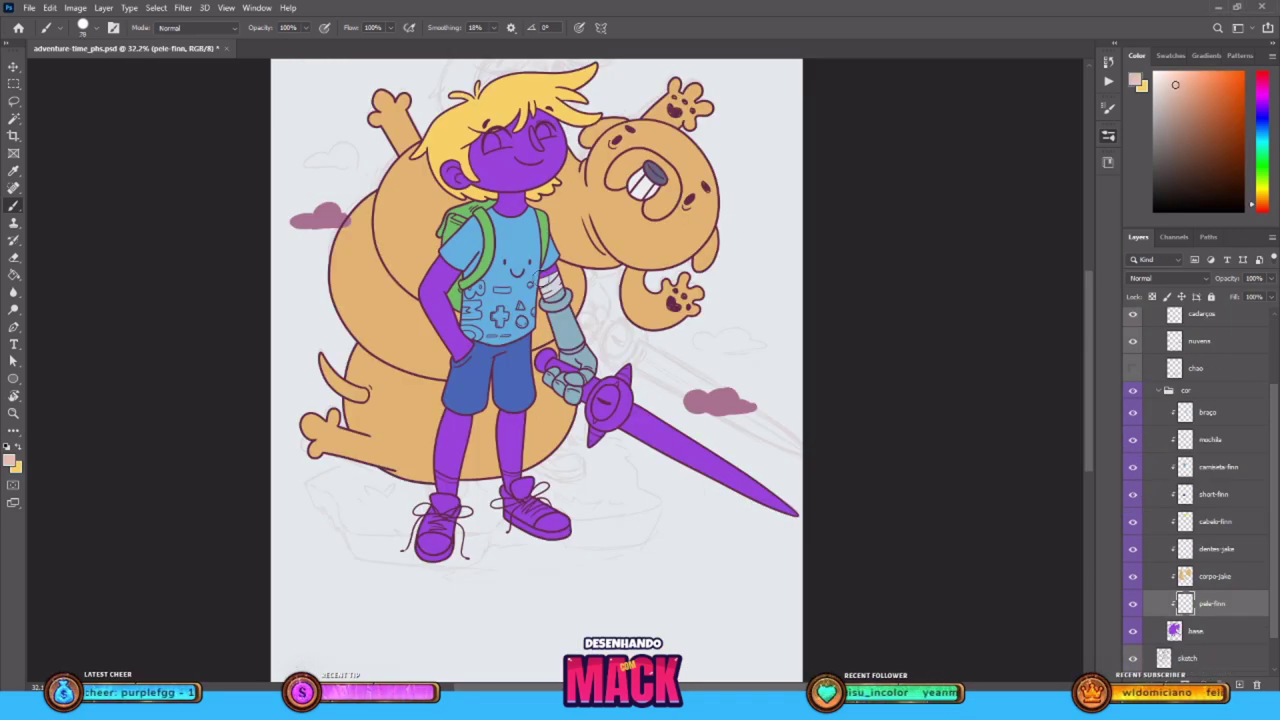
# Paint the boy's bare legs in a pale pink skin tone on the pele-finn layer
pyautogui.moveTo(441, 412)
pyautogui.mouseDown()
pyautogui.moveTo(448, 483)
pyautogui.moveTo(464, 420)
pyautogui.mouseUp()
pyautogui.hotkey('ctrl', 'z')
pyautogui.moveTo(448, 420); pyautogui.dragTo(456, 472)
pyautogui.press('e')
pyautogui.press('b')
pyautogui.moveTo(500, 424); pyautogui.dragTo(510, 462)
# Paint the boy's bent arm, neck and face in the same skin tone
pyautogui.moveTo(450, 335)
pyautogui.mouseDown()
pyautogui.moveTo(467, 371)
pyautogui.moveTo(446, 262)
pyautogui.mouseUp()
pyautogui.moveTo(498, 198)
pyautogui.mouseDown()
pyautogui.moveTo(520, 206)
pyautogui.moveTo(452, 175)
pyautogui.moveTo(525, 135)
pyautogui.moveTo(570, 140)
pyautogui.moveTo(555, 185)
pyautogui.mouseUp()
pyautogui.press('e')
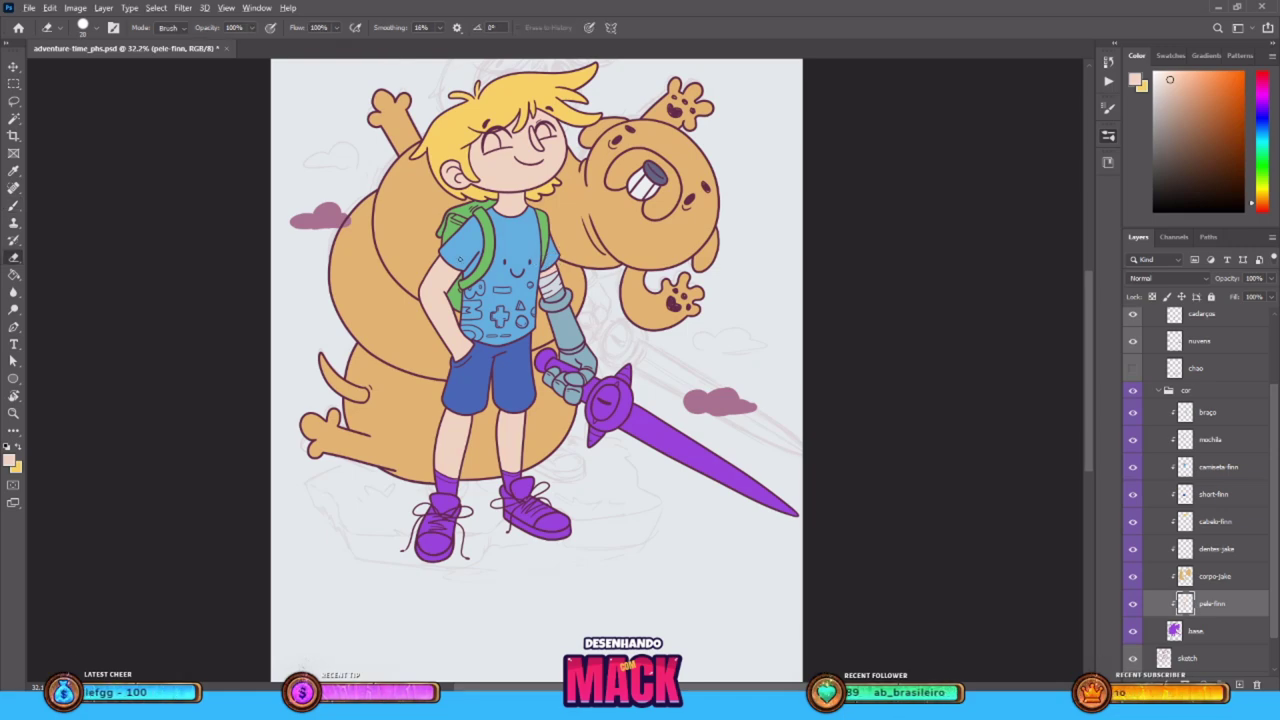
pyautogui.scroll(5, 515, 270)
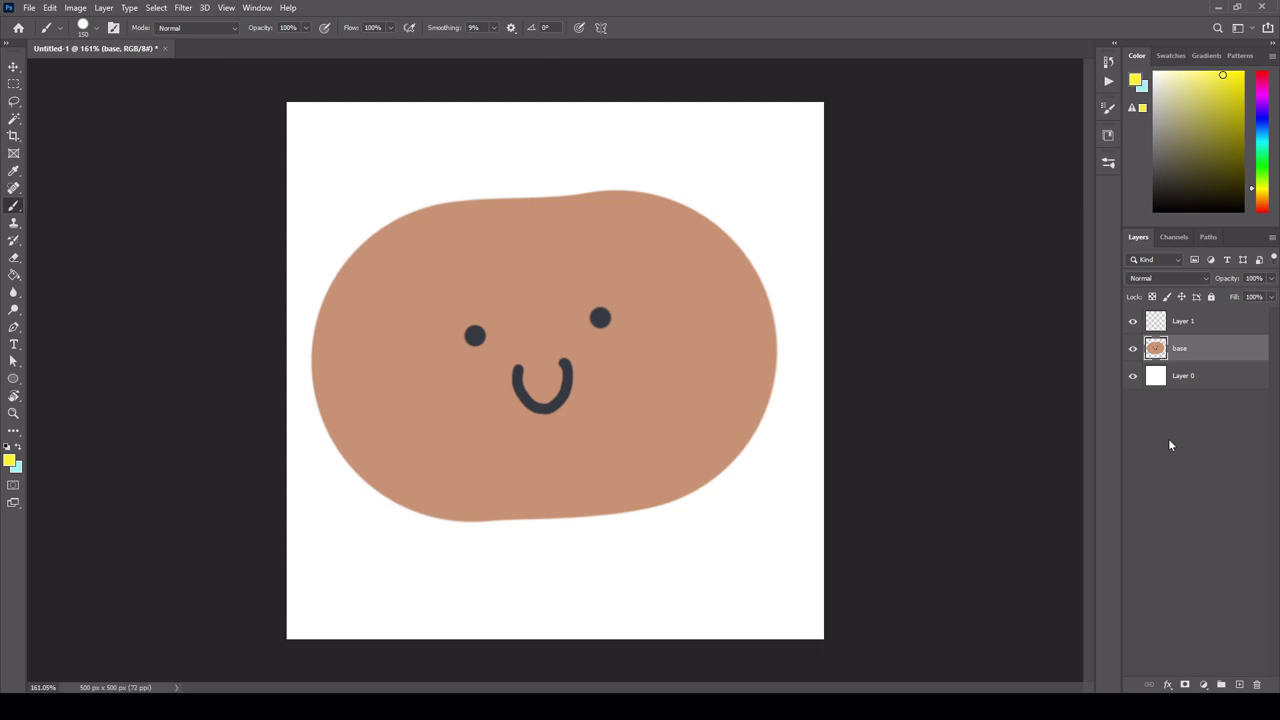
# In the Untitled-1 document, clip Layer 1 to the base layer and paint a yellow band along the brown shape's edge
pyautogui.keyDown('alt'); pyautogui.click(1209, 330); pyautogui.keyUp('alt')
pyautogui.click(1176, 322)
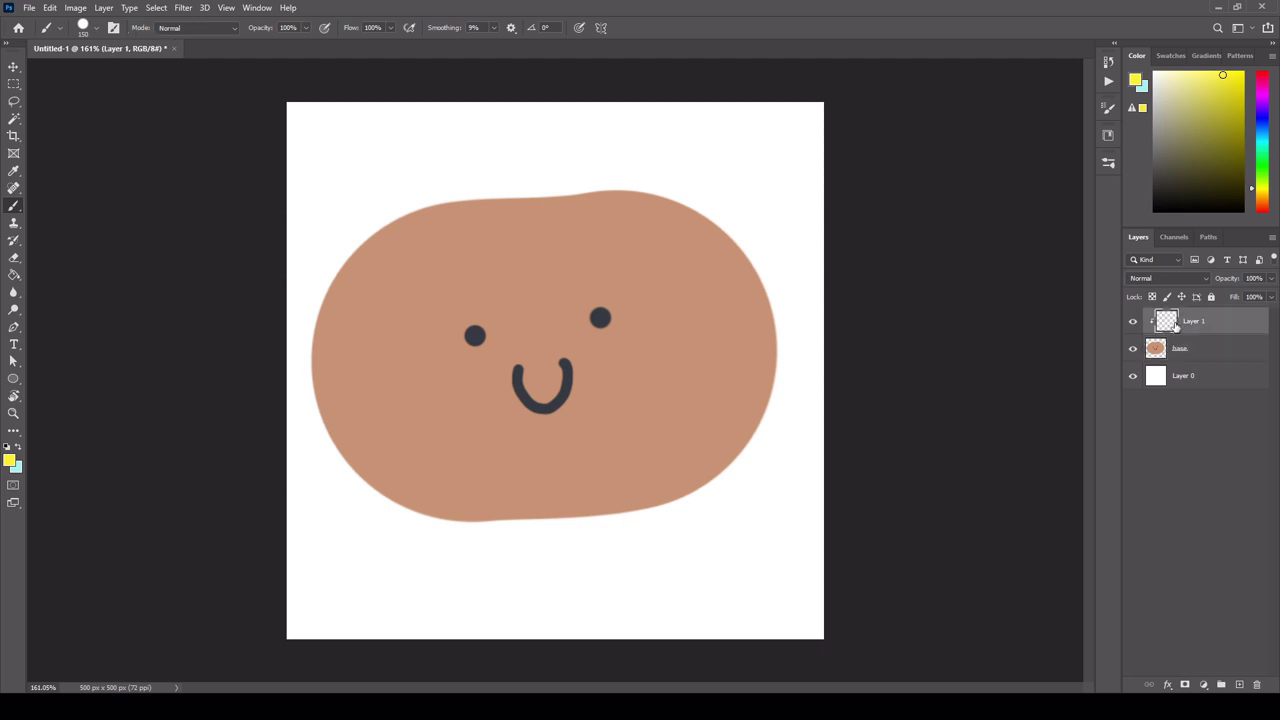
pyautogui.moveTo(814, 251); pyautogui.dragTo(395, 230)
pyautogui.moveTo(299, 376)
pyautogui.mouseDown()
pyautogui.moveTo(803, 334)
pyautogui.moveTo(366, 529)
pyautogui.mouseUp()
pyautogui.hotkey('ctrl', 'z')
pyautogui.moveTo(606, 179)
pyautogui.mouseDown()
pyautogui.moveTo(689, 203)
pyautogui.moveTo(755, 424)
pyautogui.moveTo(532, 531)
pyautogui.moveTo(485, 530)
pyautogui.mouseUp()
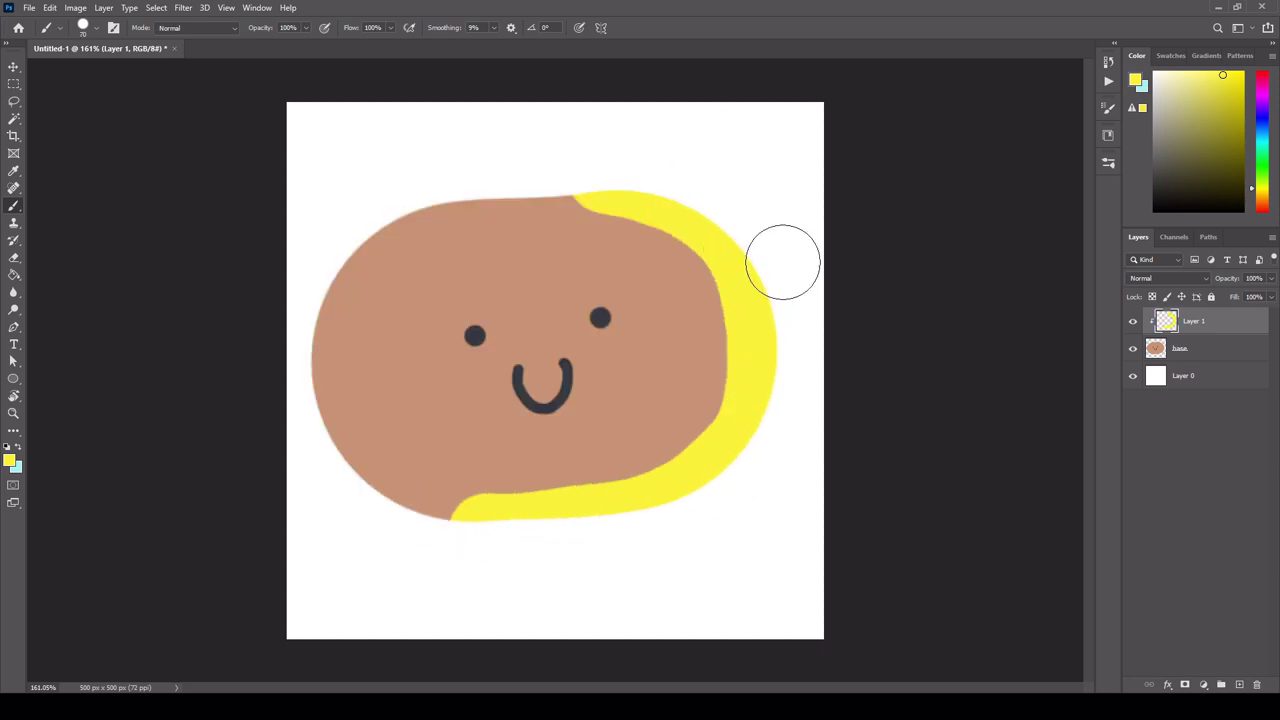
# Paint light blue hair across the top and both sides of the smiling face on the clipped layer
pyautogui.click(1261, 133)
pyautogui.moveTo(440, 215)
pyautogui.mouseDown()
pyautogui.moveTo(369, 191)
pyautogui.moveTo(539, 235)
pyautogui.mouseUp()
pyautogui.hotkey('ctrl', 'z')
pyautogui.moveTo(552, 192)
pyautogui.mouseDown()
pyautogui.moveTo(491, 188)
pyautogui.moveTo(369, 297)
pyautogui.moveTo(350, 267)
pyautogui.moveTo(380, 500)
pyautogui.mouseUp()
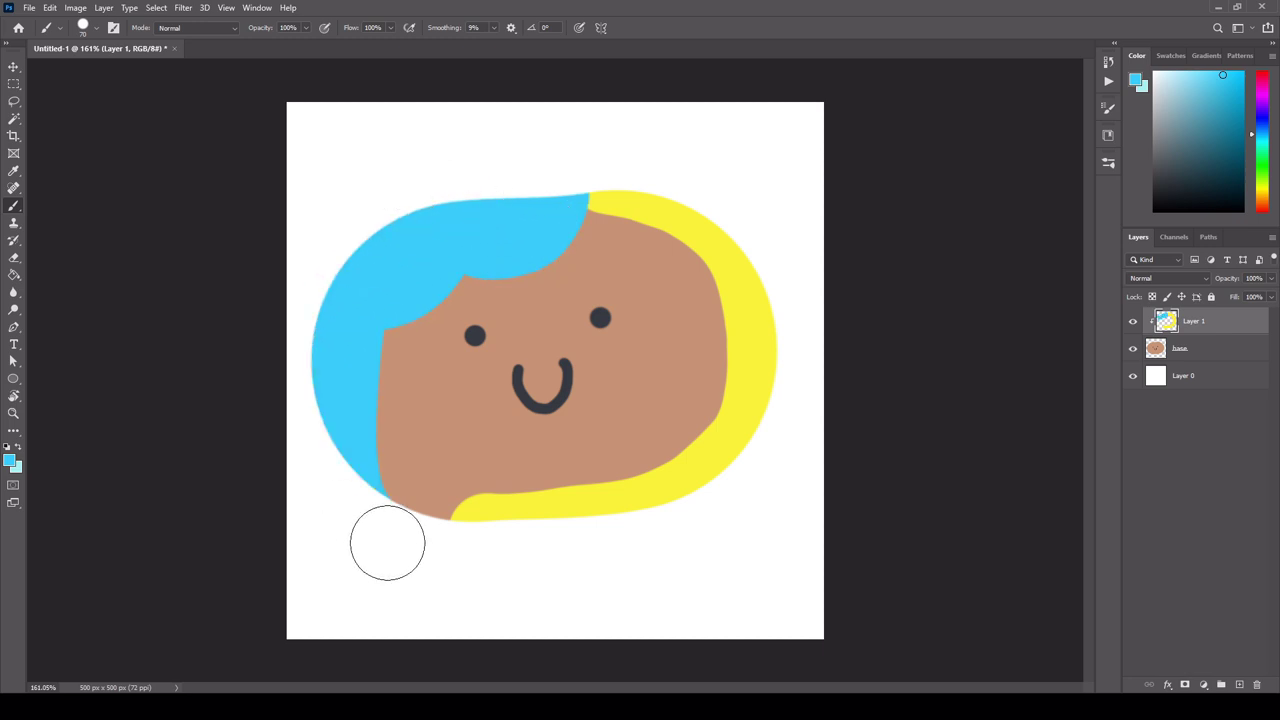
pyautogui.moveTo(603, 163)
pyautogui.mouseDown()
pyautogui.moveTo(721, 249)
pyautogui.moveTo(738, 405)
pyautogui.mouseUp()
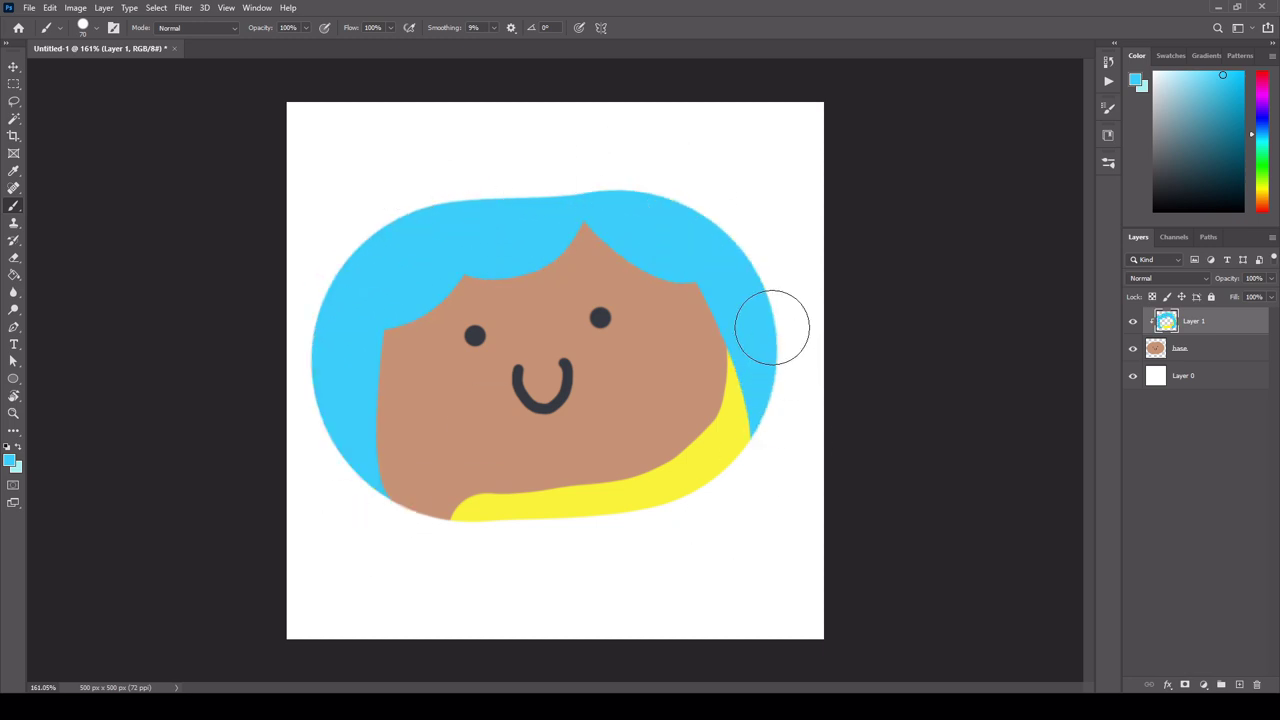
# Sample the brown base colour and run a smaller eraser over the clipped layer beside the face
pyautogui.keyDown('alt'); pyautogui.click(684, 390); pyautogui.keyUp('alt')
pyautogui.press('e')
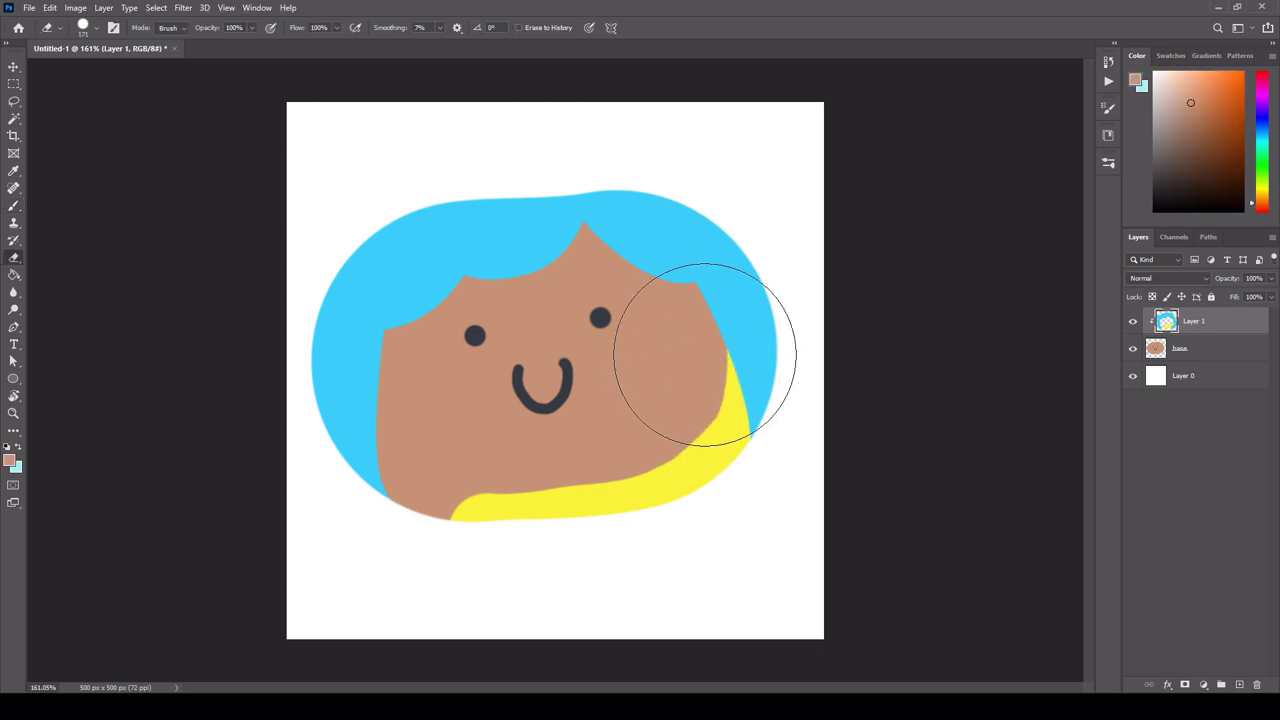
pyautogui.press('[')
pyautogui.press('[')
pyautogui.press('[')
pyautogui.press('[')
pyautogui.press('[')
pyautogui.press('[')
pyautogui.moveTo(695, 371); pyautogui.dragTo(700, 409)
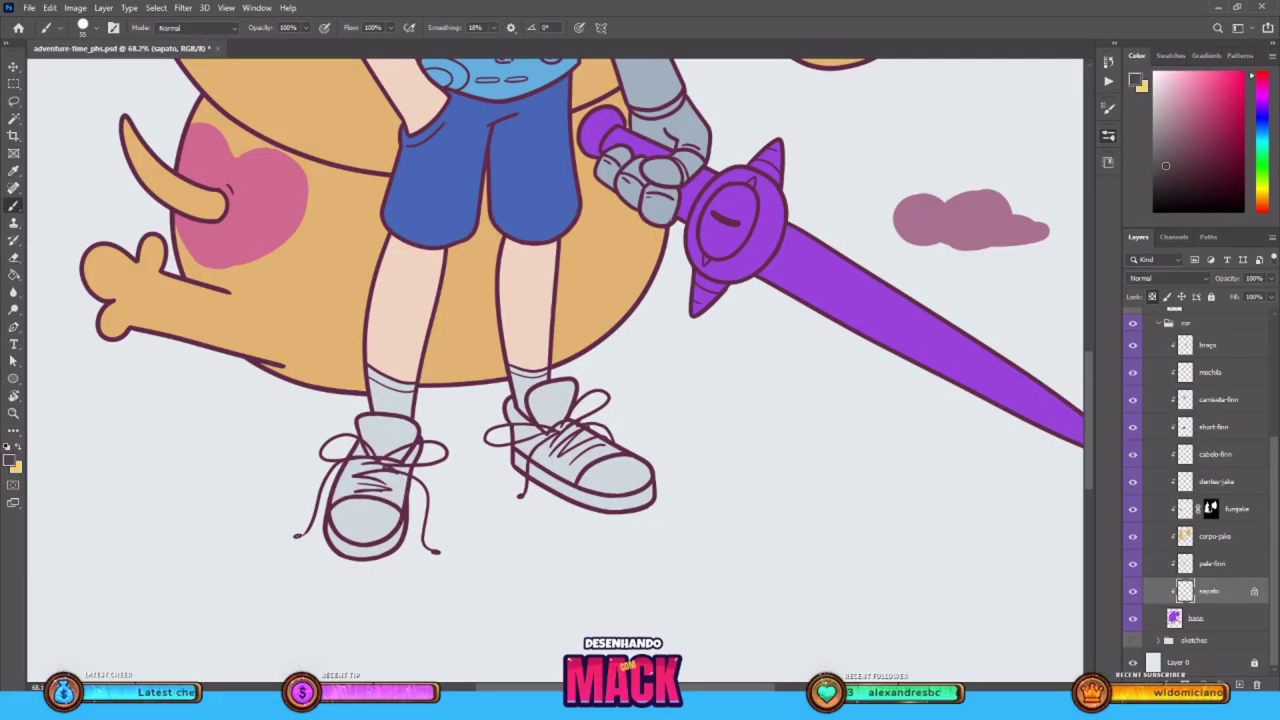
# In the adventure-time document, paint the sneaker uppers dark purplish grey, leaving toe caps and soles light, and save
pyautogui.click(1262, 108)
pyautogui.click(1171, 160)
pyautogui.moveTo(362, 450)
pyautogui.mouseDown()
pyautogui.moveTo(370, 488)
pyautogui.moveTo(394, 492)
pyautogui.moveTo(366, 456)
pyautogui.moveTo(380, 489)
pyautogui.moveTo(404, 462)
pyautogui.moveTo(372, 438)
pyautogui.moveTo(395, 448)
pyautogui.mouseUp()
pyautogui.hotkey('ctrl', 'z')
pyautogui.moveTo(512, 405)
pyautogui.mouseDown()
pyautogui.moveTo(525, 440)
pyautogui.moveTo(595, 479)
pyautogui.mouseUp()
pyautogui.moveTo(610, 425)
pyautogui.mouseDown()
pyautogui.moveTo(560, 440)
pyautogui.moveTo(560, 390)
pyautogui.mouseUp()
pyautogui.moveTo(570, 440); pyautogui.dragTo(630, 446)
pyautogui.scroll(-5, 630, 410)
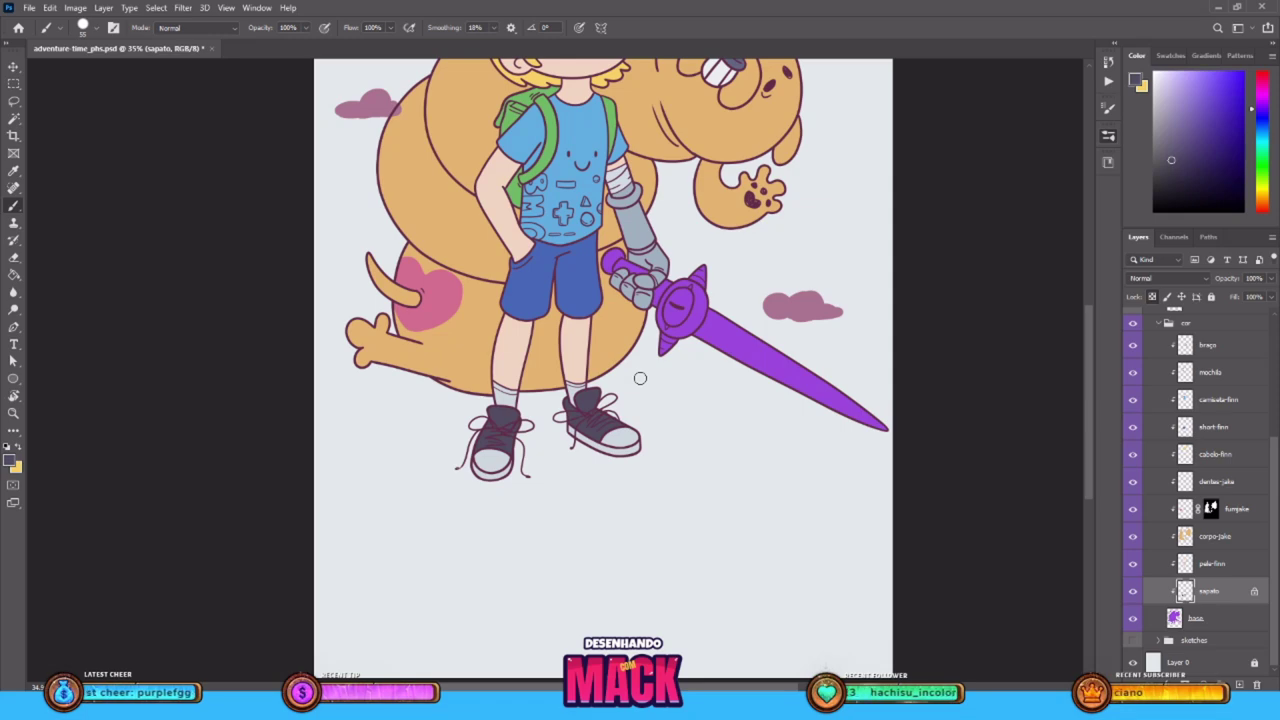
pyautogui.hotkey('ctrl', 's')
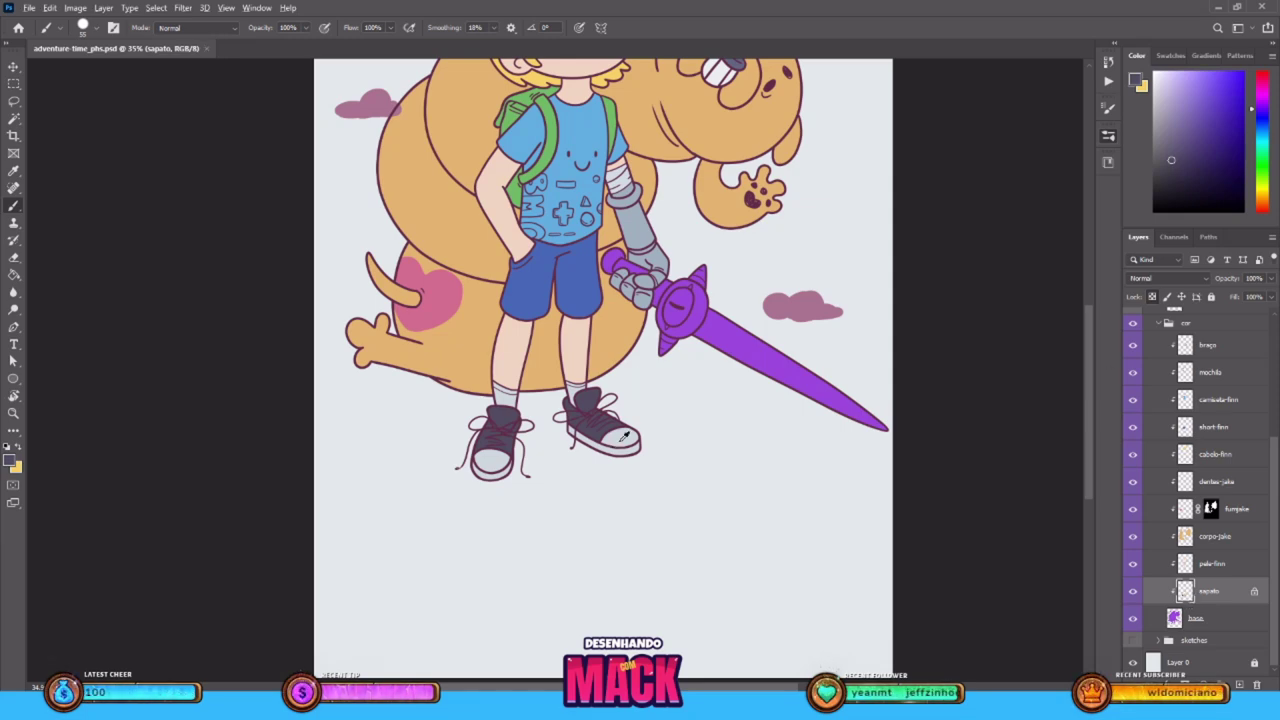
# Add a clipped layer named olhos above the braço layer
pyautogui.scroll(-5, 625, 435)
pyautogui.scroll(6, 626, 433)
pyautogui.moveTo(720, 411); pyautogui.dragTo(807, 560)
pyautogui.scroll(4, 638, 398)
pyautogui.scroll(3, 1161, 460)
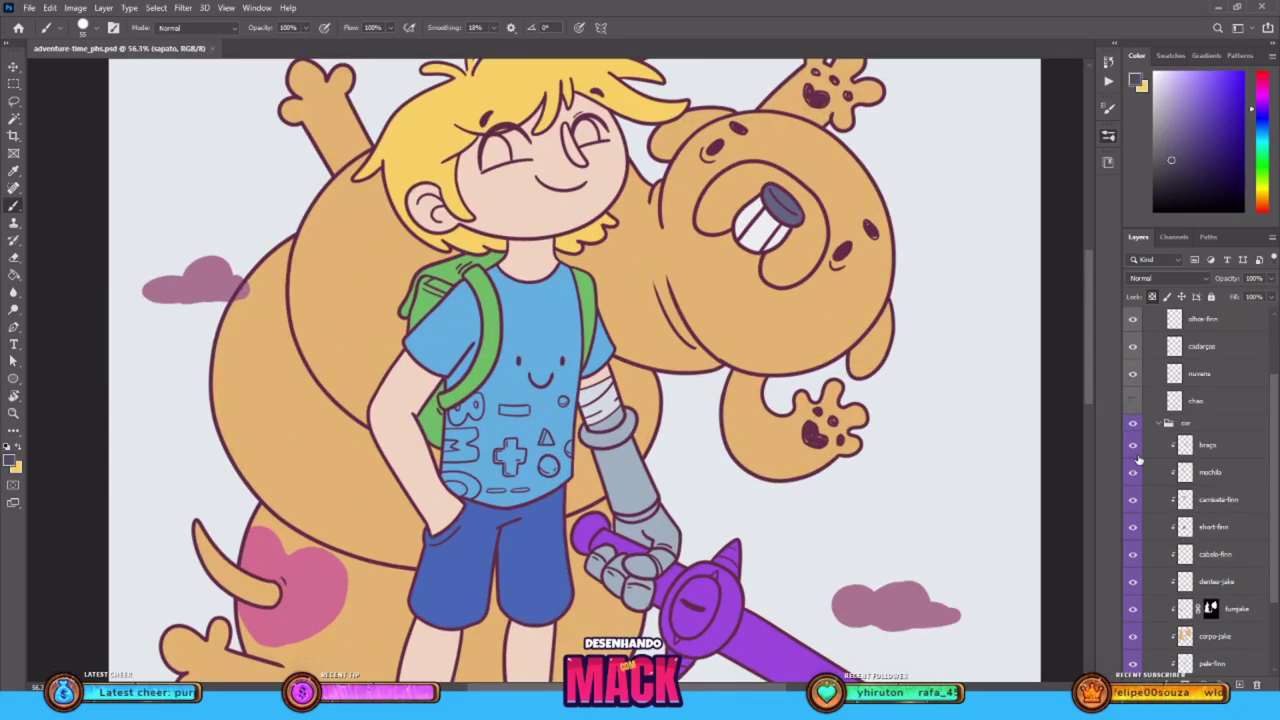
pyautogui.click(1163, 449)
pyautogui.click(1239, 685)
pyautogui.keyDown('alt'); pyautogui.click(1208, 458); pyautogui.keyUp('alt')
pyautogui.doubleClick(1212, 446)
pyautogui.press('Return')
# Paint the whites of both of the boy's eyes a pale lavender white
pyautogui.scroll(4, 468, 212)
pyautogui.moveTo(468, 212); pyautogui.dragTo(444, 427)
pyautogui.click(1156, 82)
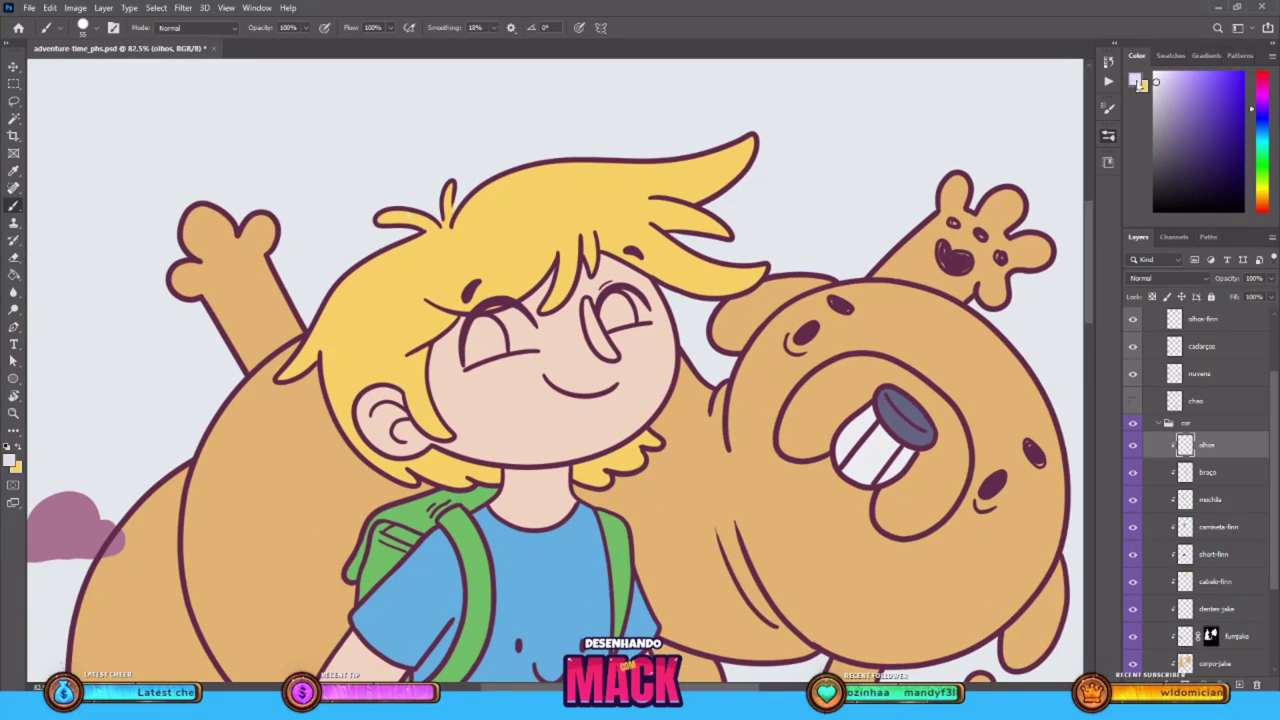
pyautogui.moveTo(470, 330)
pyautogui.mouseDown()
pyautogui.moveTo(496, 352)
pyautogui.moveTo(548, 322)
pyautogui.moveTo(540, 357)
pyautogui.mouseUp()
pyautogui.press('e')
pyautogui.press('b')
pyautogui.moveTo(616, 307); pyautogui.dragTo(643, 312)
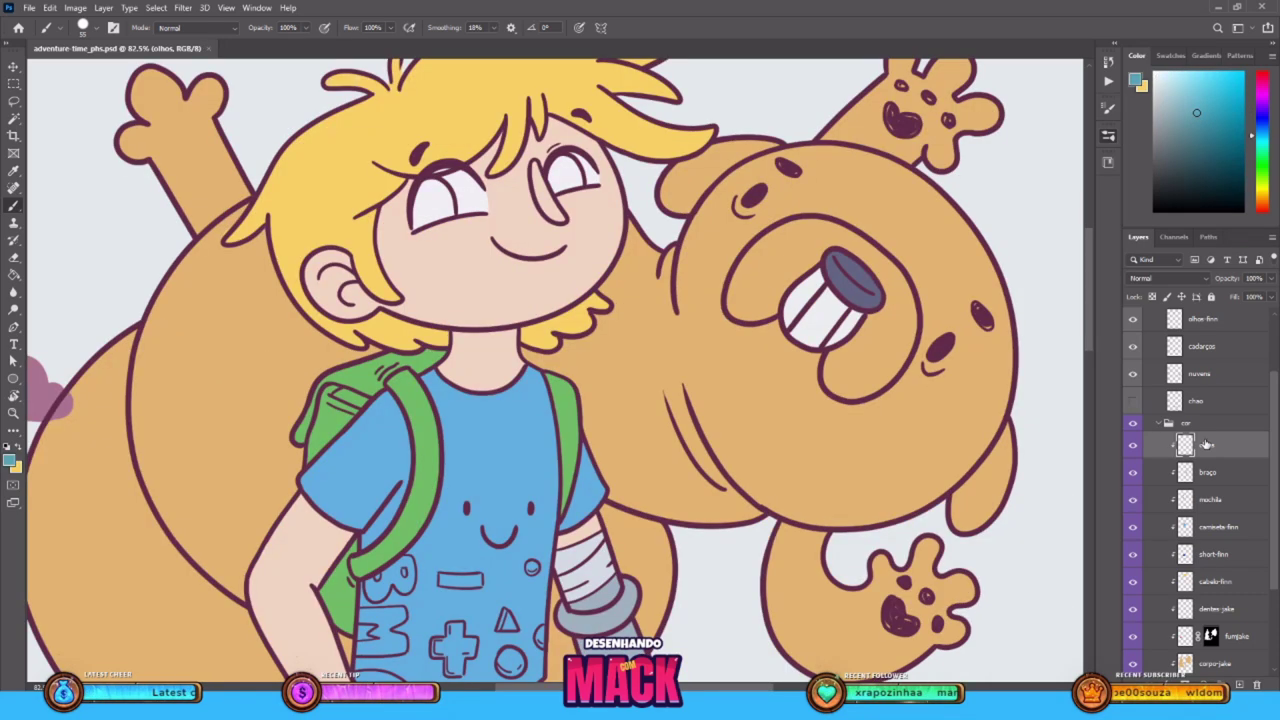
# Paint the irises of both of the boy's eyes a muted teal green on the olhos layer
pyautogui.moveTo(450, 220)
pyautogui.mouseDown()
pyautogui.moveTo(440, 190)
pyautogui.moveTo(420, 215)
pyautogui.moveTo(430, 188)
pyautogui.moveTo(446, 186)
pyautogui.moveTo(422, 210)
pyautogui.moveTo(434, 215)
pyautogui.moveTo(440, 198)
pyautogui.mouseUp()
pyautogui.click(1260, 150)
pyautogui.click(1183, 139)
pyautogui.click(1201, 119)
pyautogui.click(1261, 165)
pyautogui.click(1261, 188)
pyautogui.click(1206, 104)
pyautogui.click(1261, 165)
pyautogui.click(1261, 151)
pyautogui.keyDown('alt'); pyautogui.click(445, 198); pyautogui.keyUp('alt')
pyautogui.keyDown('alt'); pyautogui.click(442, 192); pyautogui.keyUp('alt')
pyautogui.moveTo(558, 178)
pyautogui.mouseDown()
pyautogui.moveTo(568, 172)
pyautogui.moveTo(575, 188)
pyautogui.moveTo(588, 167)
pyautogui.mouseUp()
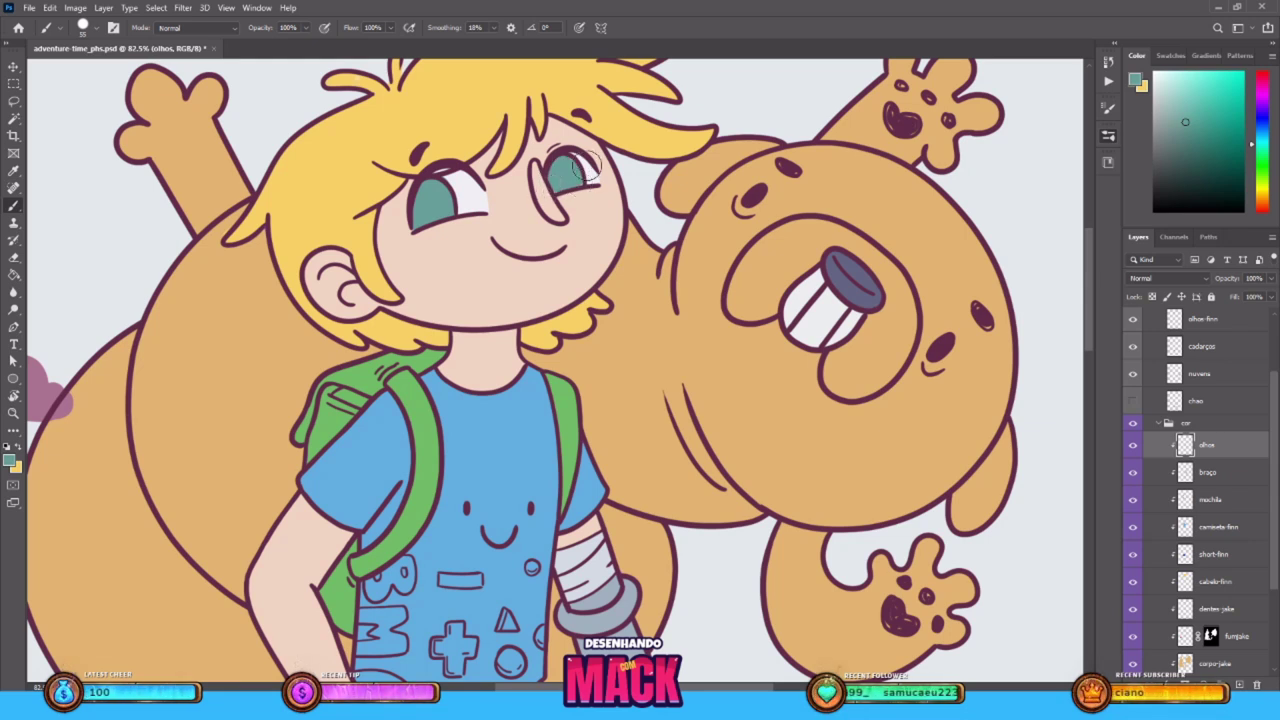
pyautogui.keyDown('alt'); pyautogui.click(466, 185); pyautogui.keyUp('alt')
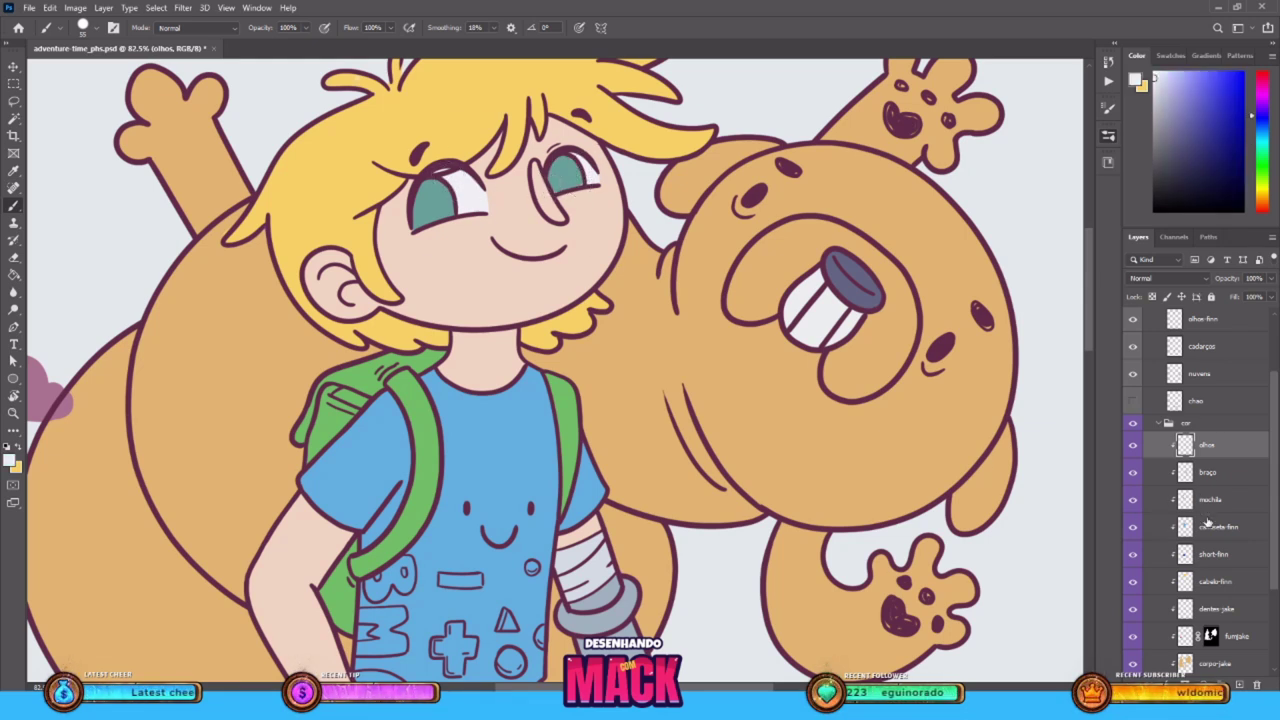
# On the boy's skin layer, paint the nose a reddish tone derived from the sampled skin colour
pyautogui.scroll(-3, 1268, 541)
pyautogui.click(1220, 594)
pyautogui.keyDown('alt'); pyautogui.click(525, 237); pyautogui.keyUp('alt')
pyautogui.click(1262, 208)
pyautogui.click(1181, 91)
pyautogui.click(1262, 77)
pyautogui.click(1262, 207)
pyautogui.click(1262, 210)
pyautogui.click(1190, 90)
pyautogui.moveTo(530, 160)
pyautogui.mouseDown()
pyautogui.moveTo(557, 216)
pyautogui.moveTo(362, 232)
pyautogui.mouseUp()
# On a clipped layer named espada above olhos, paint the sword with a greyish lavender blade, purple hilt and pale teal gem
pyautogui.click(1208, 350)
pyautogui.press('e')
pyautogui.click(542, 180)
pyautogui.moveTo(565, 356)
pyautogui.mouseDown()
pyautogui.moveTo(611, 348)
pyautogui.moveTo(609, 379)
pyautogui.mouseUp()
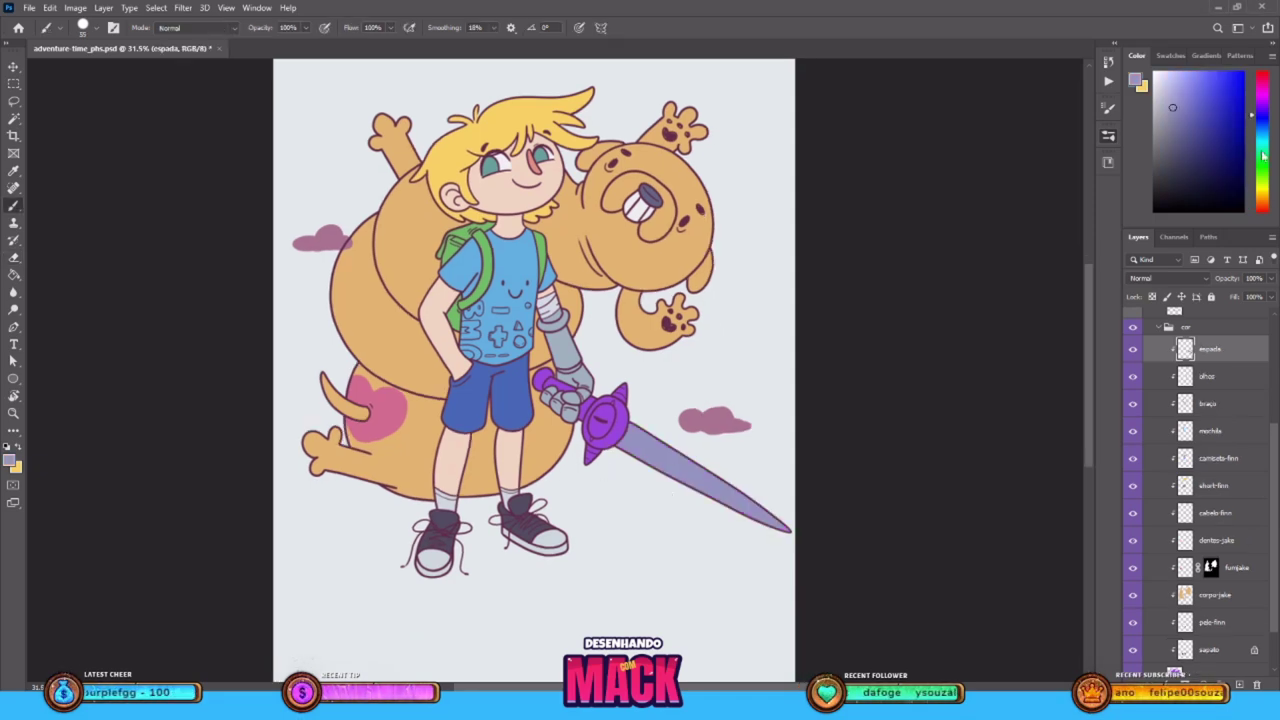
pyautogui.click(1262, 143)
pyautogui.moveTo(1173, 91); pyautogui.dragTo(1166, 97)
pyautogui.moveTo(610, 413); pyautogui.dragTo(604, 428)
# Repaint the sword's hilt and guard a bluer purple and touch up the pale teal gem
pyautogui.scroll(5, 617, 404)
pyautogui.scroll(4, 604, 418)
pyautogui.keyDown('alt'); pyautogui.click(559, 451); pyautogui.keyUp('alt')
pyautogui.click(1258, 108)
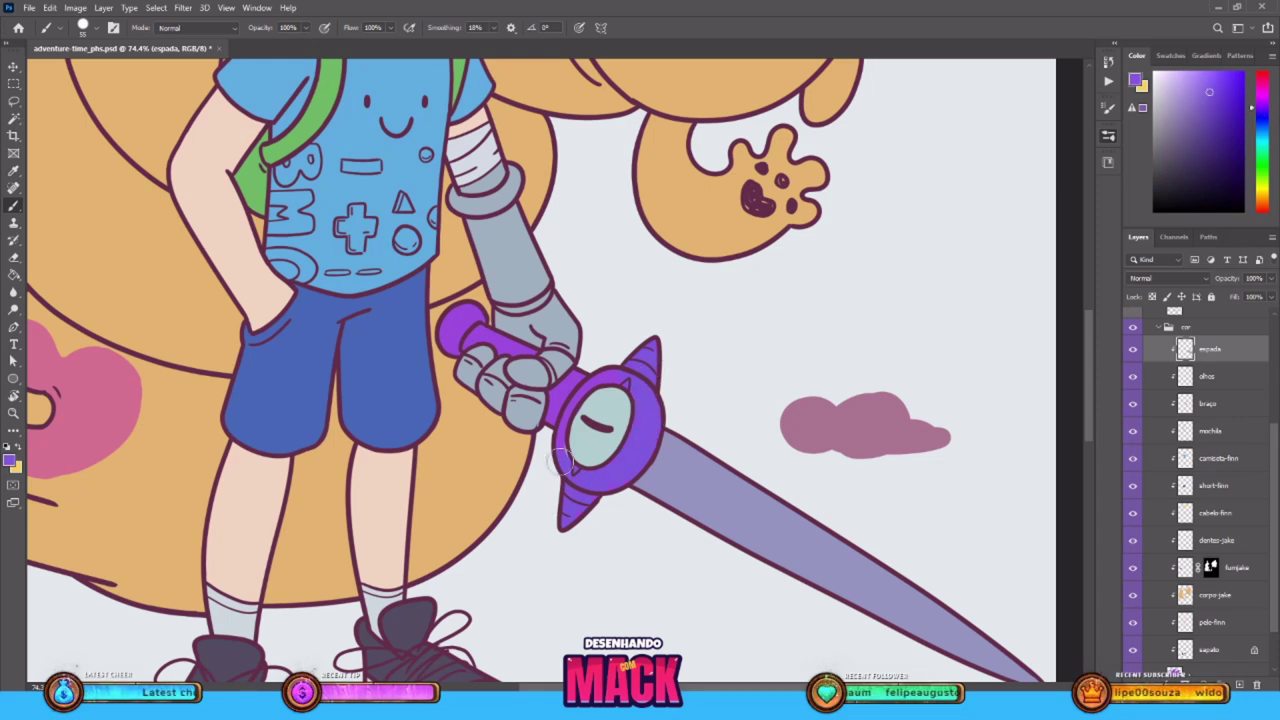
pyautogui.press('e')
pyautogui.press('b')
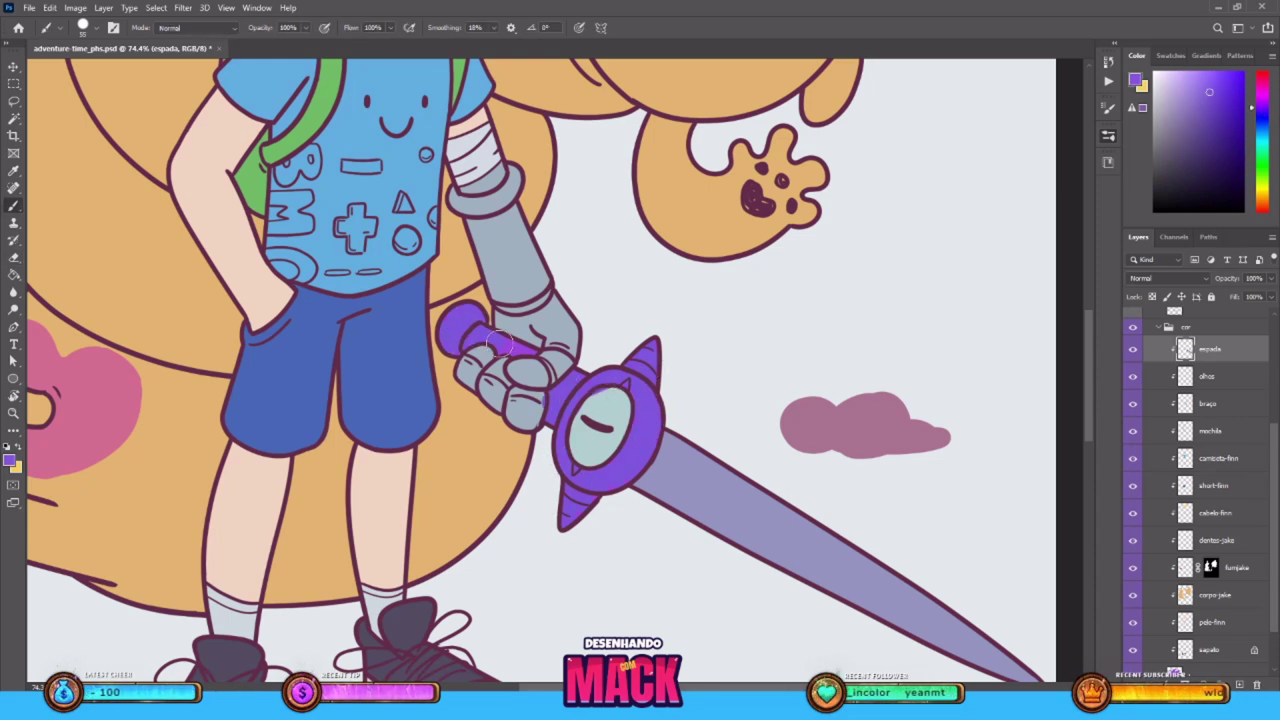
pyautogui.keyDown('alt'); pyautogui.click(595, 404); pyautogui.keyUp('alt')
pyautogui.moveTo(592, 401); pyautogui.dragTo(614, 399)
# Paint the small pointed marks at the edge of the sword's gem pinkish red with a smaller brush
pyautogui.keyDown('alt'); pyautogui.click(617, 476); pyautogui.keyUp('alt')
pyautogui.click(1258, 80)
pyautogui.moveTo(1258, 80); pyautogui.dragTo(1260, 76)
pyautogui.click(1215, 84)
pyautogui.press('[')
pyautogui.press('[')
pyautogui.press('[')
pyautogui.press('[')
pyautogui.press('[')
pyautogui.press('[')
pyautogui.moveTo(627, 381); pyautogui.dragTo(625, 384)
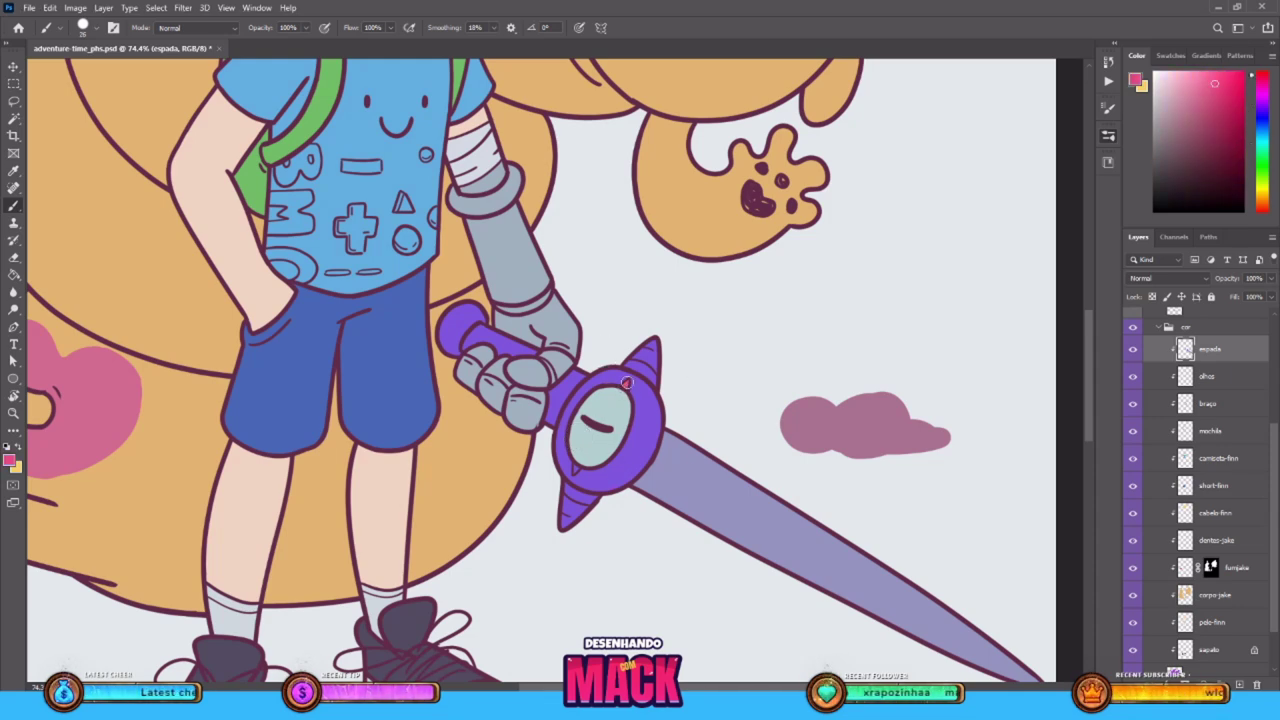
# On the cabelo line layer, recolour the slit in the sword's gem red
pyautogui.scroll(4, 1140, 390)
pyautogui.click(1133, 382)
pyautogui.click(1133, 382)
pyautogui.click(1203, 382)
pyautogui.moveTo(583, 418); pyautogui.dragTo(611, 430)
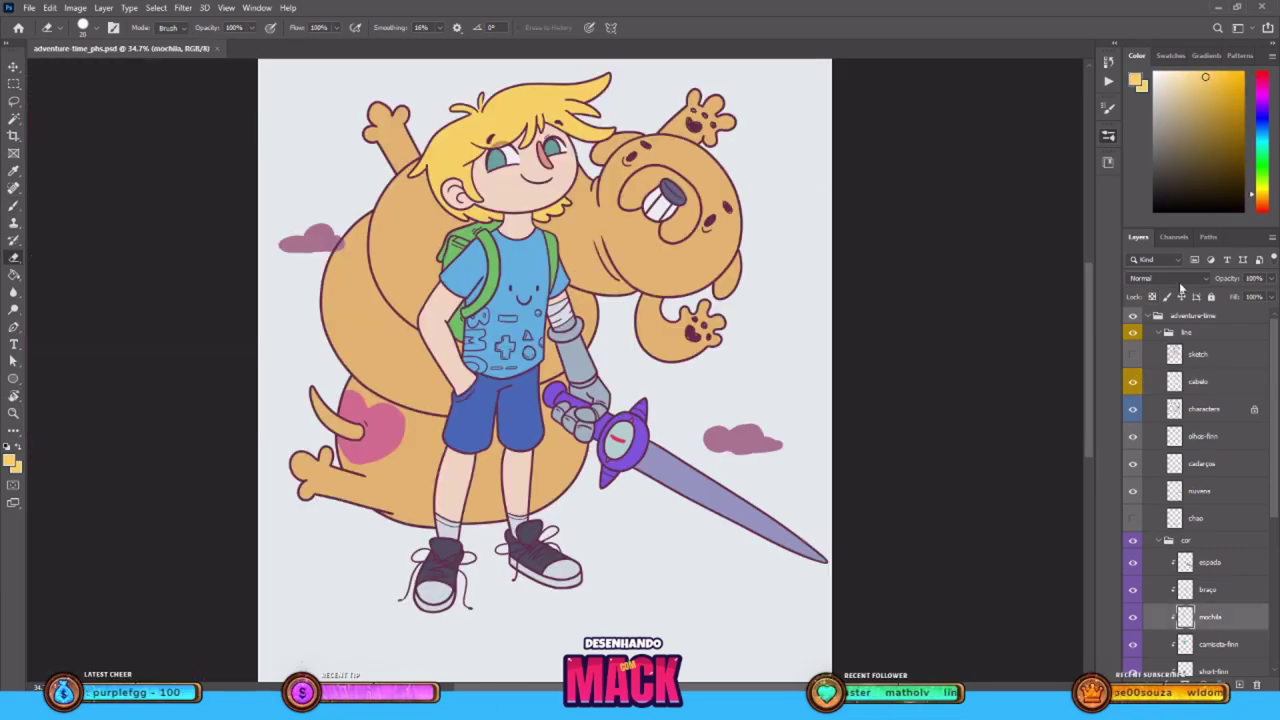
# Lock the mochila layer's transparent pixels and paint the backpack's pocket opening dark green
pyautogui.click(1152, 297)
pyautogui.press('b')
pyautogui.keyDown('alt'); pyautogui.click(462, 248); pyautogui.keyUp('alt')
pyautogui.click(1194, 130)
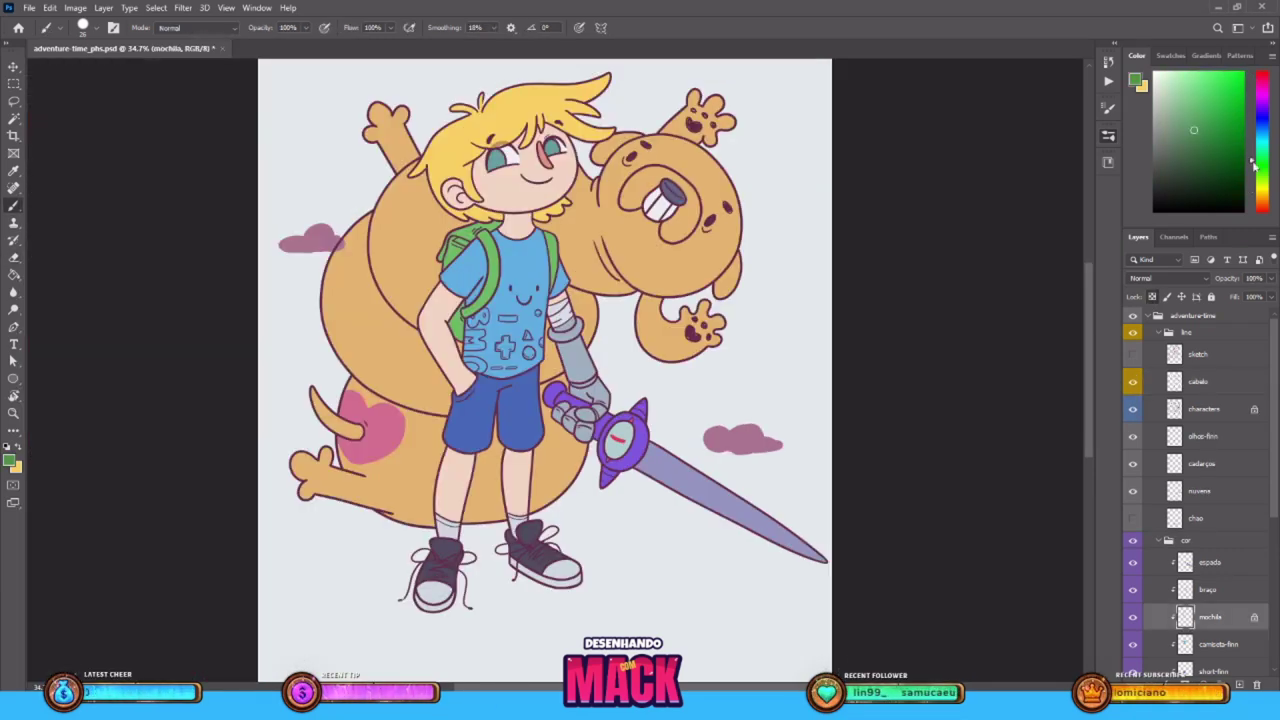
pyautogui.click(1262, 144)
pyautogui.scroll(7, 512, 214)
pyautogui.moveTo(404, 259); pyautogui.dragTo(424, 268)
pyautogui.hotkey('ctrl', 'z')
pyautogui.click(1197, 160)
pyautogui.keyDown('alt'); pyautogui.click(405, 262); pyautogui.keyUp('alt')
pyautogui.scroll(-3, 405, 262)
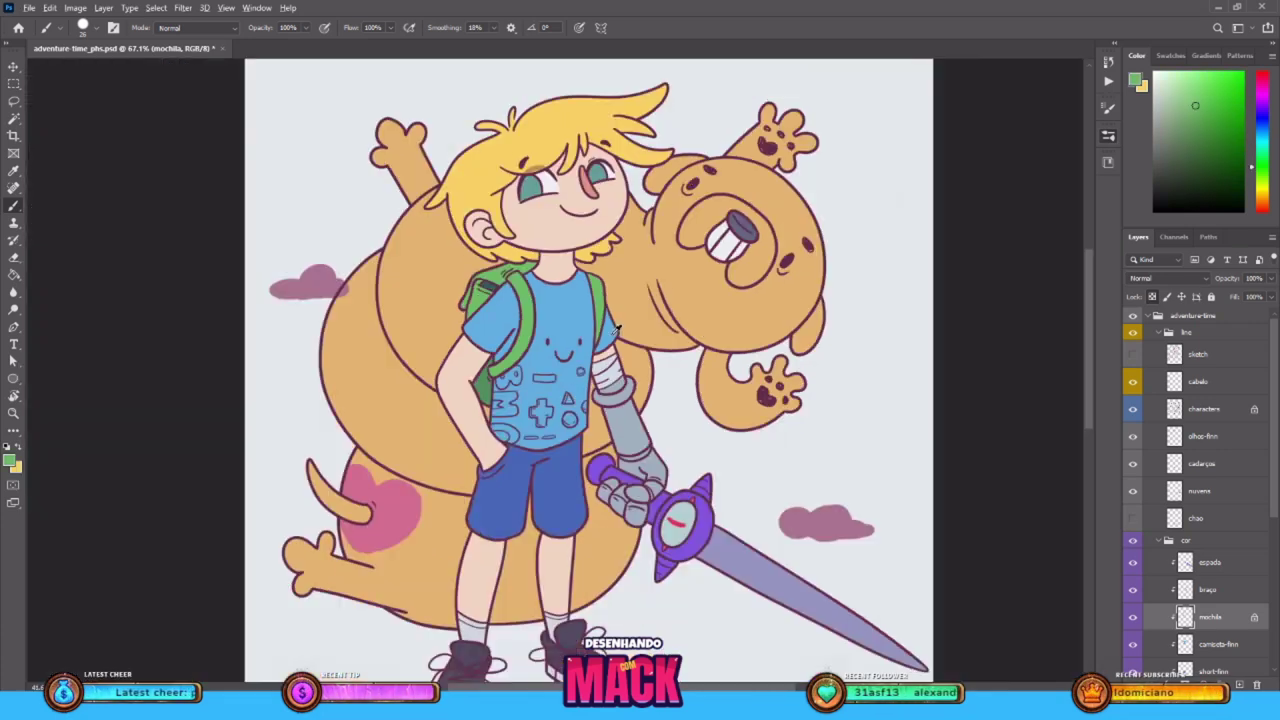
pyautogui.scroll(-2, 548, 305)
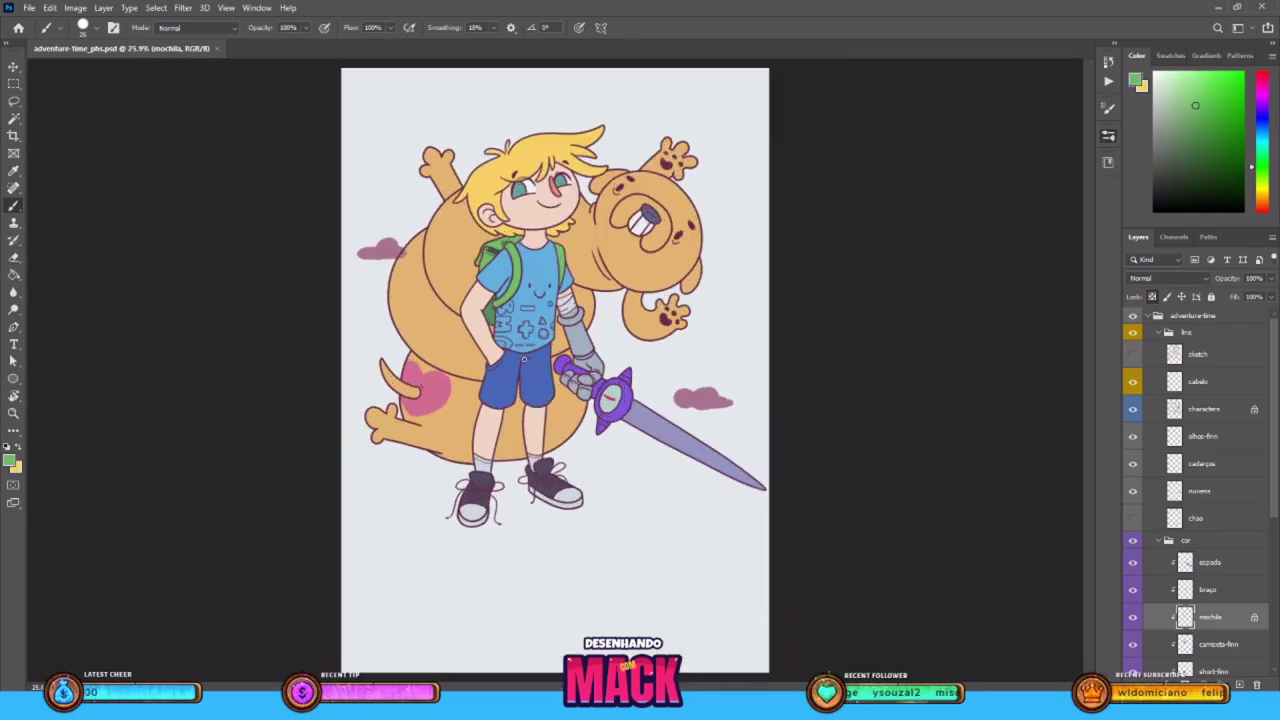
# Shift the dog's body colour on the corpo-jake layer to a warmer, lighter orange
pyautogui.scroll(-3, 1261, 522)
pyautogui.click(1215, 608)
pyautogui.press('i')
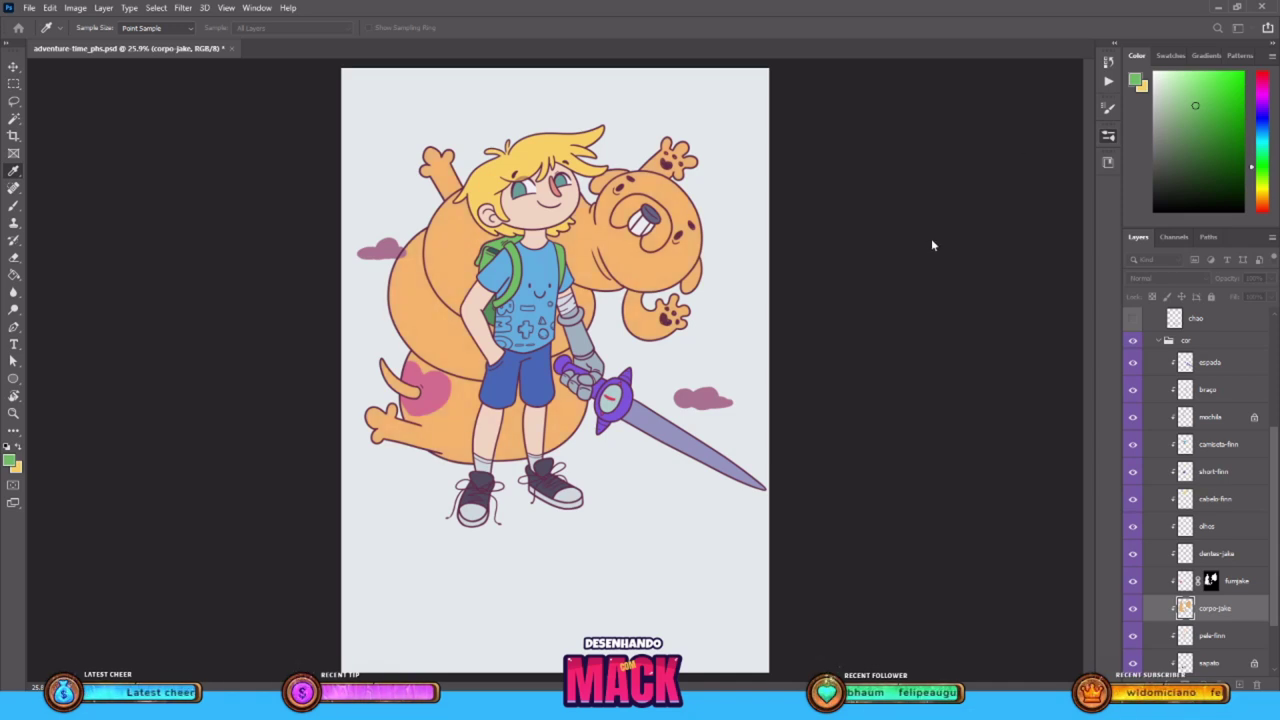
pyautogui.press('b')
# Paint white highlights in both of the boy's eyes on a new layer in the line group, and save
pyautogui.scroll(-1, 748, 406)
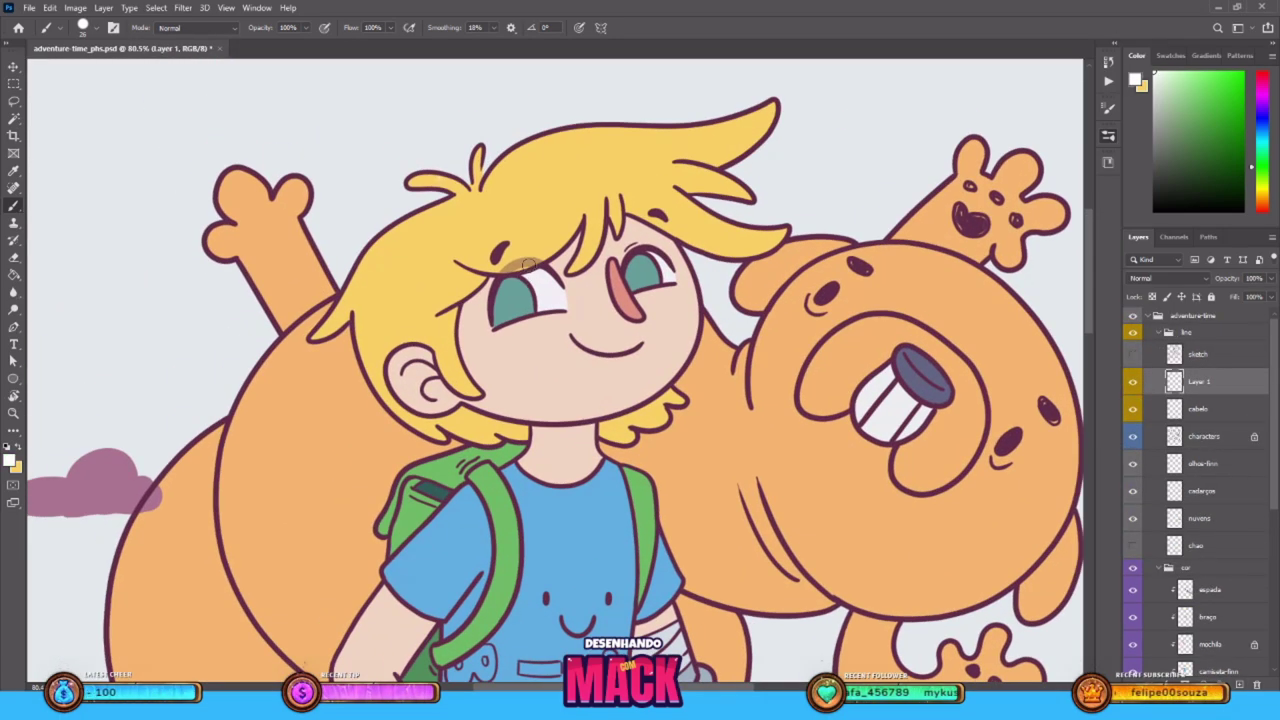
pyautogui.moveTo(535, 282); pyautogui.dragTo(518, 304)
pyautogui.click(638, 284)
pyautogui.scroll(-11, 708, 362)
pyautogui.moveTo(742, 451); pyautogui.dragTo(640, 345)
pyautogui.scroll(2, 640, 345)
pyautogui.hotkey('ctrl', 's')
# Add a clipped layer named estampa above the camiseta-finn layer
pyautogui.hotkey('ctrl', '0')
pyautogui.scroll(4, 640, 345)
pyautogui.scroll(-5, 1223, 560)
pyautogui.click(1216, 507)
pyautogui.click(1239, 685)
pyautogui.doubleClick(1211, 507)
pyautogui.write('estampa')
pyautogui.press('Return')
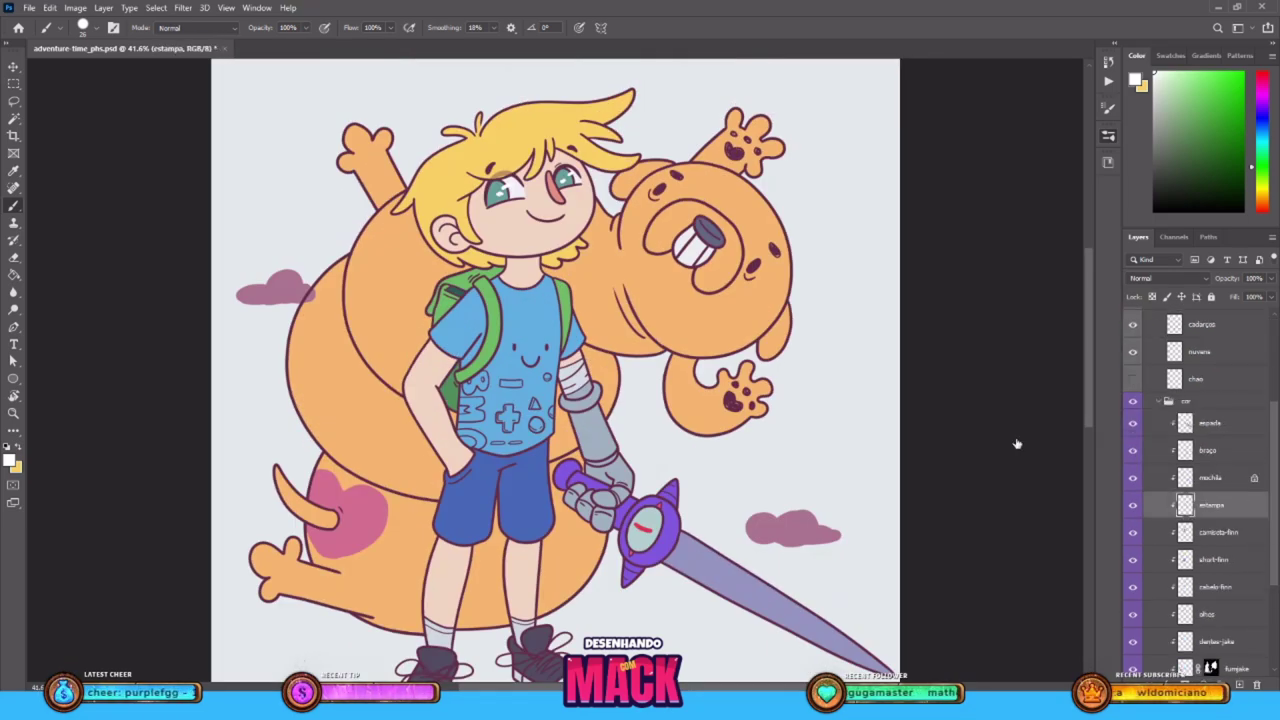
# Fill the letters, bars, cross, triangle and circles of the shirt print with the yellow of the hair
pyautogui.hotkey('ctrl', '0')
pyautogui.scroll(5, 530, 351)
pyautogui.moveTo(414, 444)
pyautogui.mouseDown()
pyautogui.moveTo(447, 445)
pyautogui.moveTo(422, 464)
pyautogui.moveTo(450, 469)
pyautogui.moveTo(422, 477)
pyautogui.moveTo(444, 453)
pyautogui.moveTo(509, 481)
pyautogui.mouseUp()
pyautogui.moveTo(430, 424)
pyautogui.mouseDown()
pyautogui.moveTo(448, 399)
pyautogui.moveTo(458, 411)
pyautogui.moveTo(456, 395)
pyautogui.moveTo(486, 416)
pyautogui.moveTo(566, 402)
pyautogui.moveTo(540, 449)
pyautogui.moveTo(552, 494)
pyautogui.mouseUp()
pyautogui.click(566, 404)
pyautogui.press('e')
pyautogui.press('b')
pyautogui.moveTo(573, 466); pyautogui.dragTo(576, 463)
pyautogui.press('e')
pyautogui.press('b')
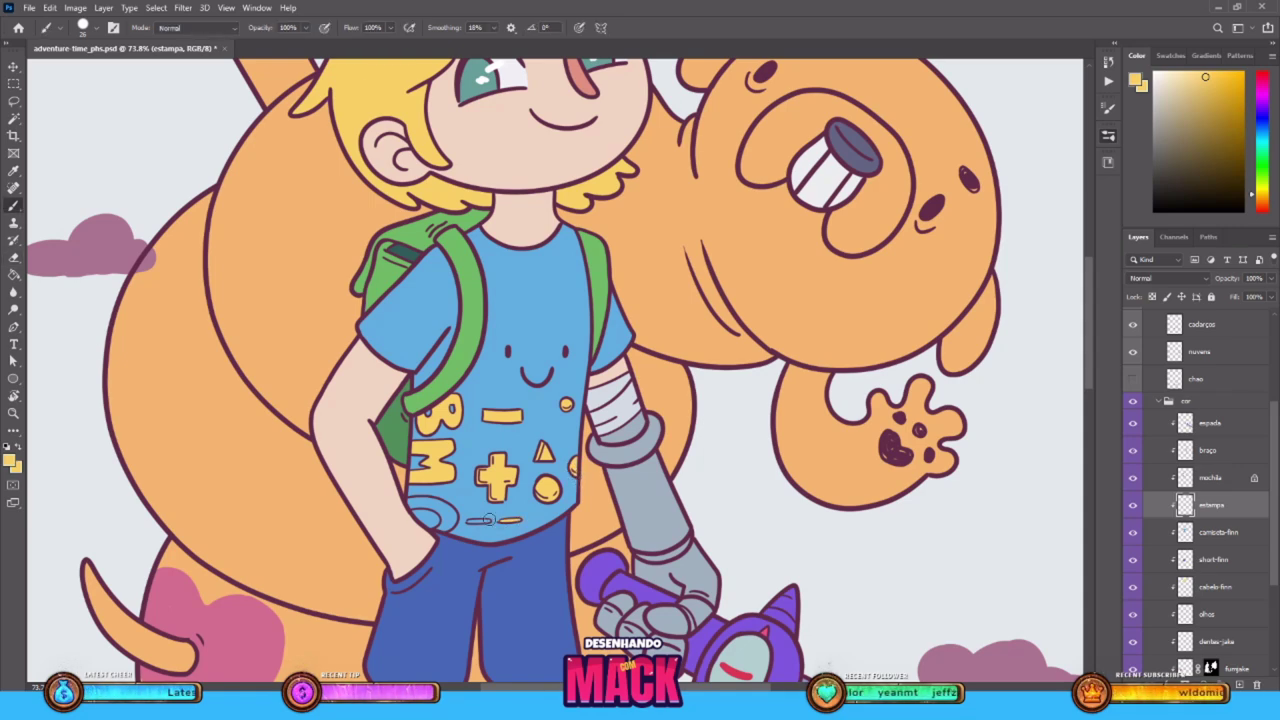
pyautogui.moveTo(420, 505)
pyautogui.mouseDown()
pyautogui.moveTo(452, 510)
pyautogui.moveTo(448, 527)
pyautogui.mouseUp()
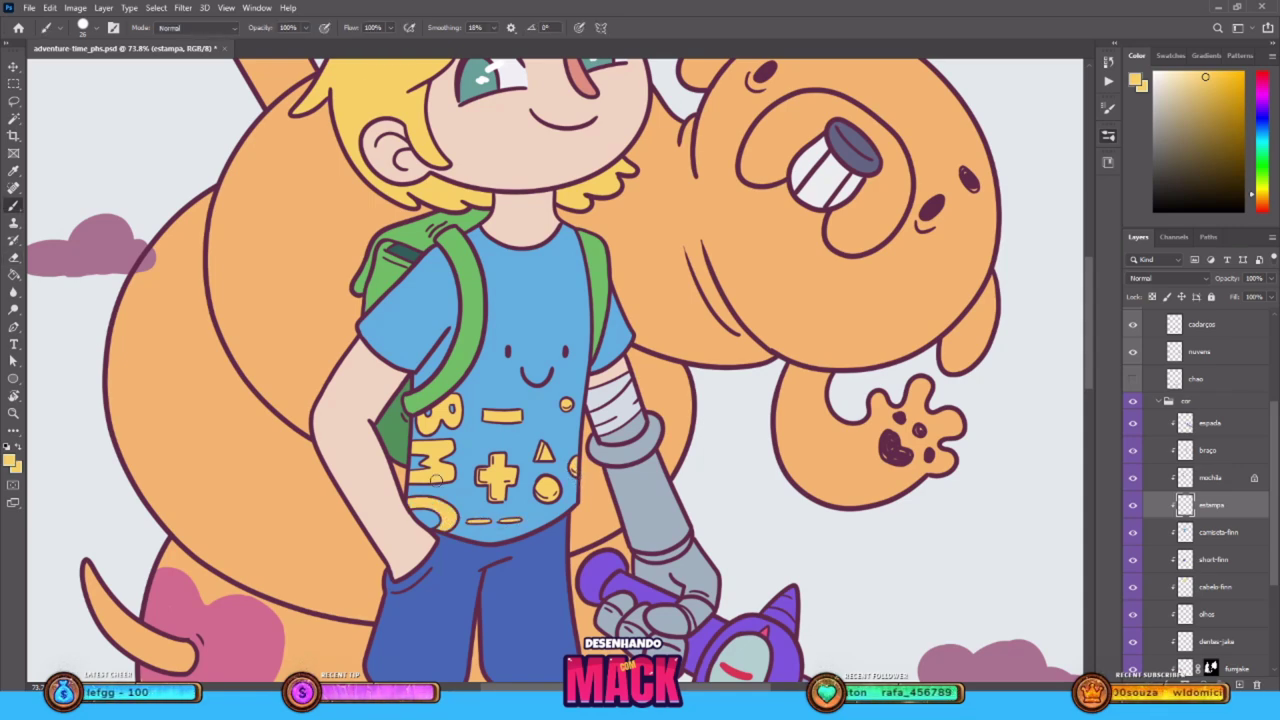
# Recolour the shirt teal and its print dark teal, with a yellow cross, blue triangle and red round button
pyautogui.hotkey('ctrl', '0')
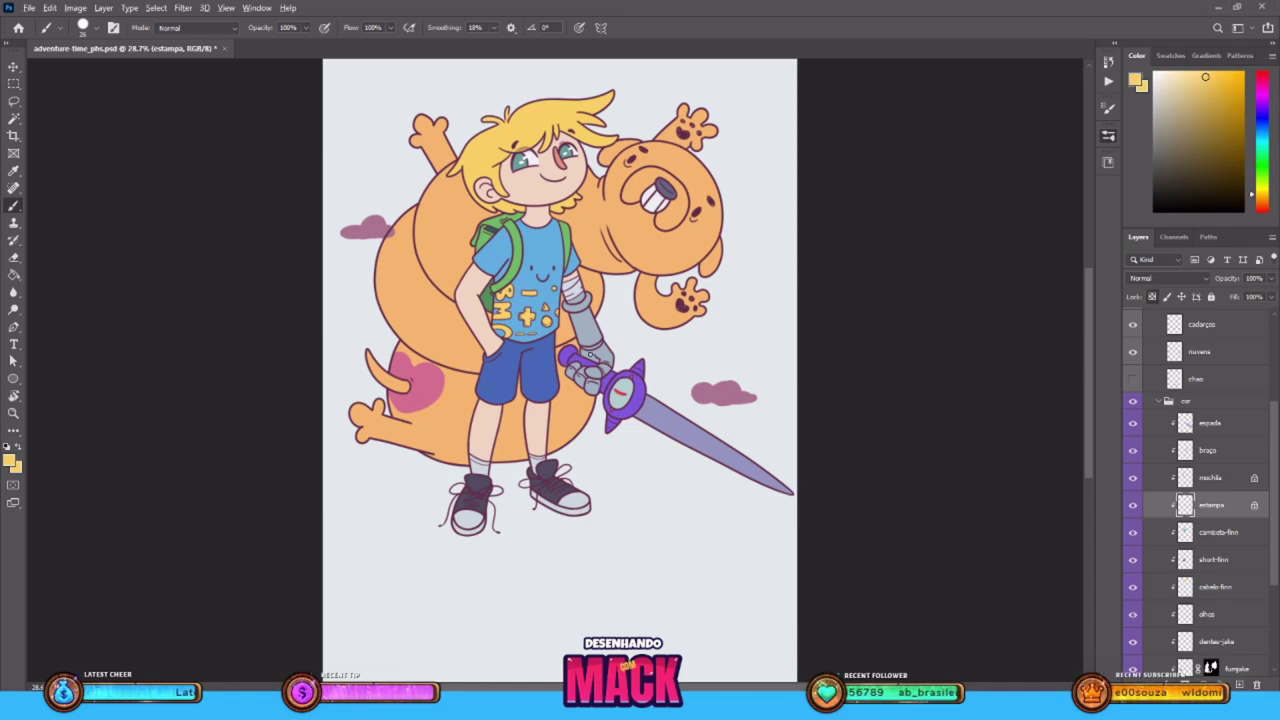
pyautogui.scroll(3, 566, 208)
pyautogui.keyDown('alt'); pyautogui.click(545, 322); pyautogui.keyUp('alt')
pyautogui.moveTo(1176, 174); pyautogui.dragTo(1163, 186)
pyautogui.keyDown('alt'); pyautogui.click(545, 409); pyautogui.keyUp('alt')
pyautogui.keyDown('alt'); pyautogui.click(540, 292); pyautogui.keyUp('alt')
pyautogui.click(1216, 122)
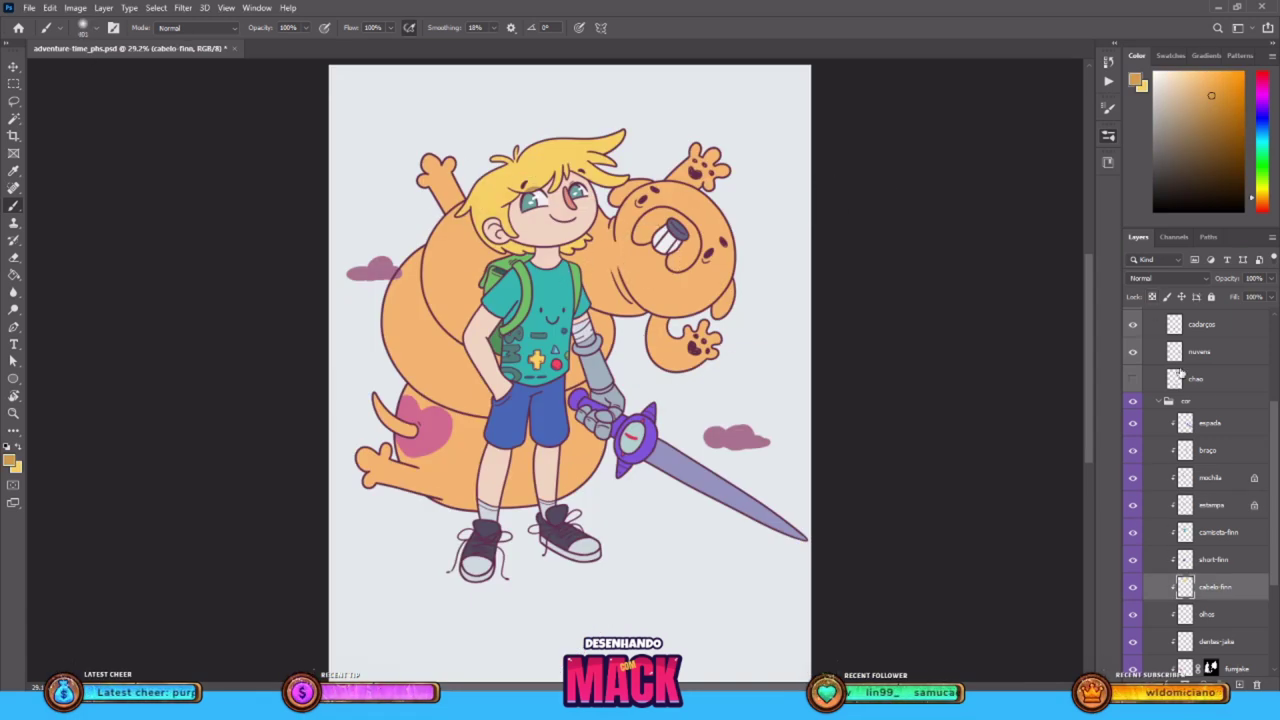
# Load the cabelo-finn layer as a selection and add a new Soft Light layer above espada
pyautogui.keyDown('ctrl'); pyautogui.click(1191, 588); pyautogui.keyUp('ctrl')
pyautogui.click(1209, 423)
pyautogui.hotkey('ctrl', 'alt', 'shift', 'n')
pyautogui.click(1166, 279)
pyautogui.click(1151, 448)
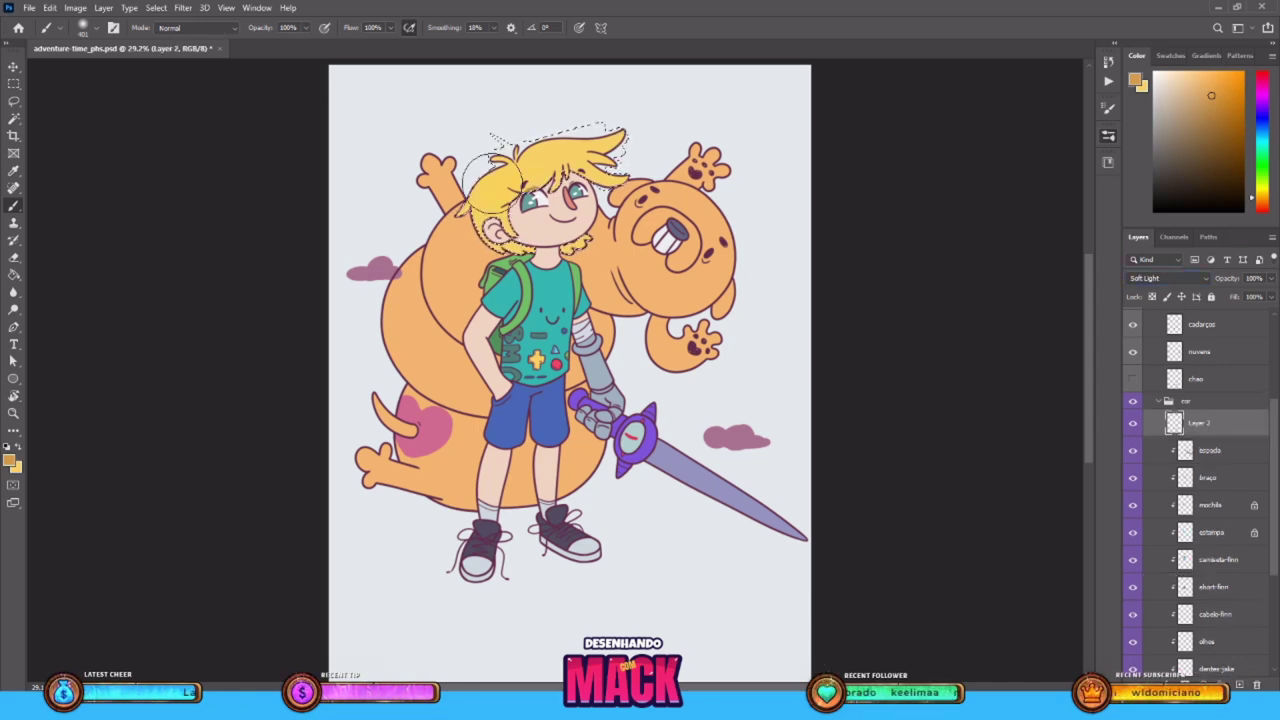
# Shade the boy's hair softly with dark brown inside the selection
pyautogui.click(1214, 131)
pyautogui.click(1262, 205)
pyautogui.click(1180, 168)
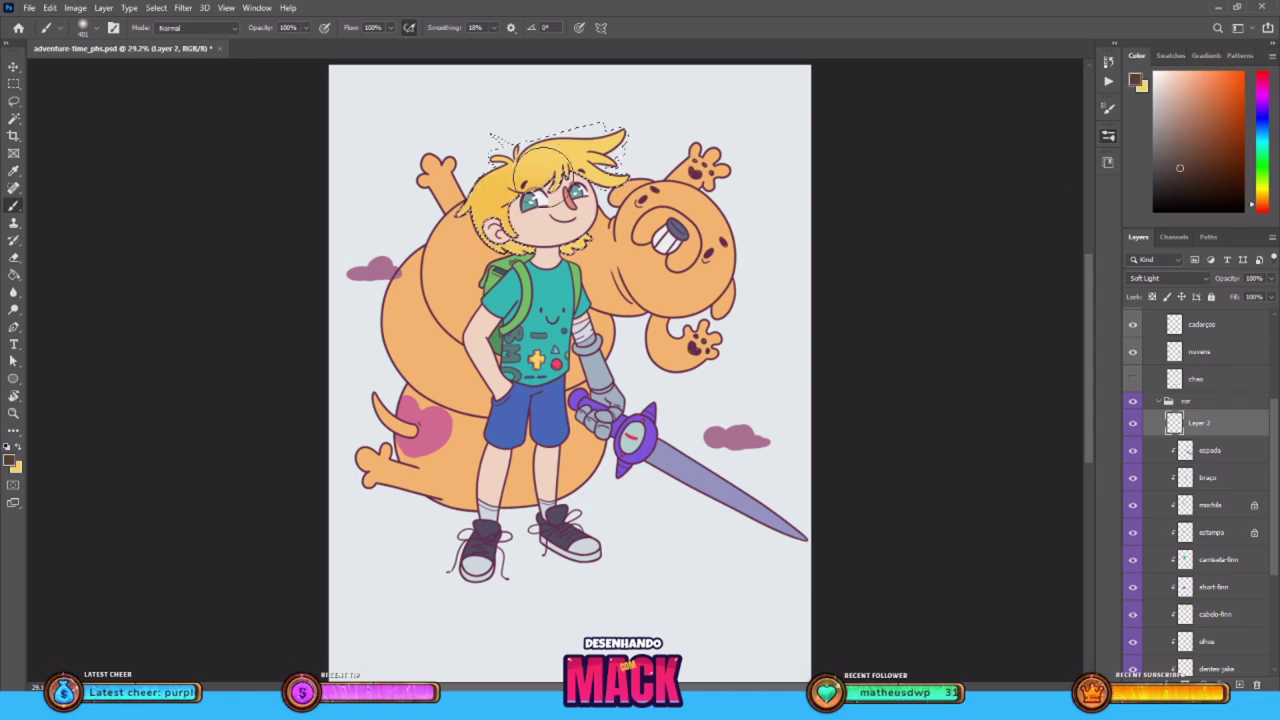
pyautogui.click(1209, 166)
pyautogui.moveTo(462, 214)
pyautogui.mouseDown()
pyautogui.moveTo(492, 262)
pyautogui.moveTo(602, 163)
pyautogui.mouseUp()
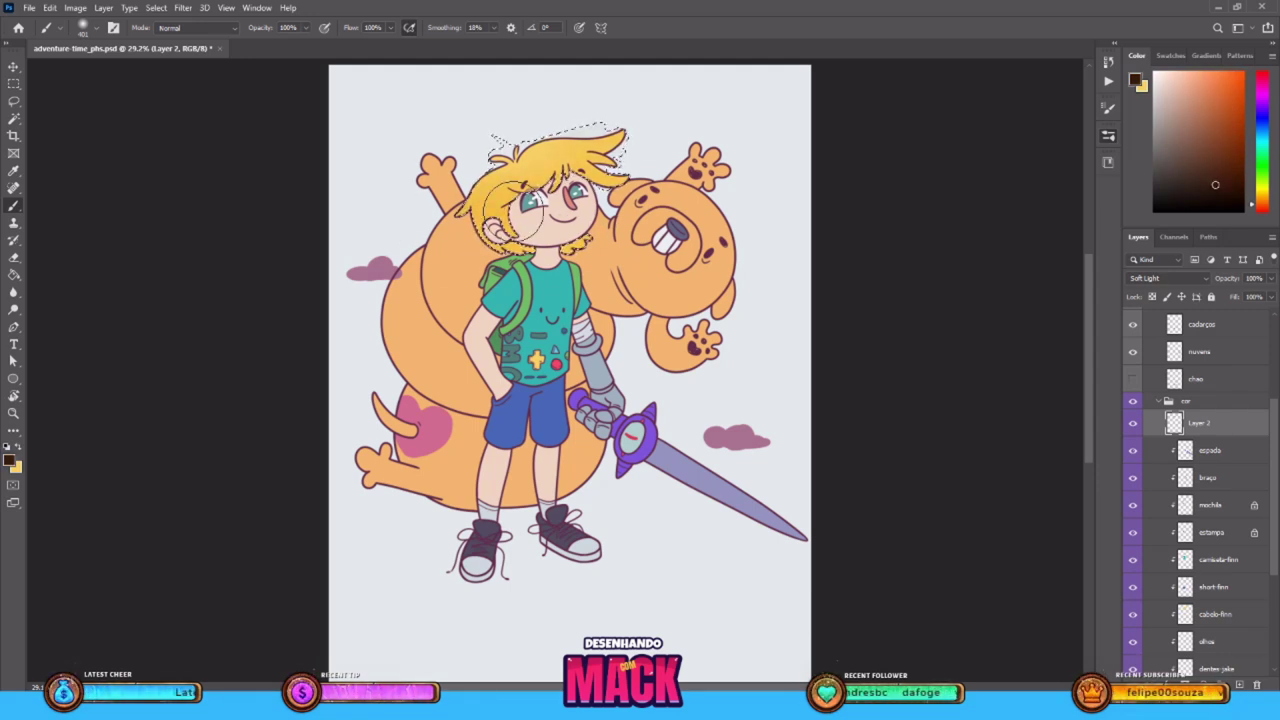
# Brush soft bright yellow highlights over the top of the hair and undo the last strokes
pyautogui.click(1262, 193)
pyautogui.click(1217, 76)
pyautogui.click(1262, 193)
pyautogui.click(1262, 189)
pyautogui.moveTo(548, 165); pyautogui.dragTo(631, 167)
pyautogui.hotkey('ctrl', 'z')
pyautogui.hotkey('ctrl', 'z')
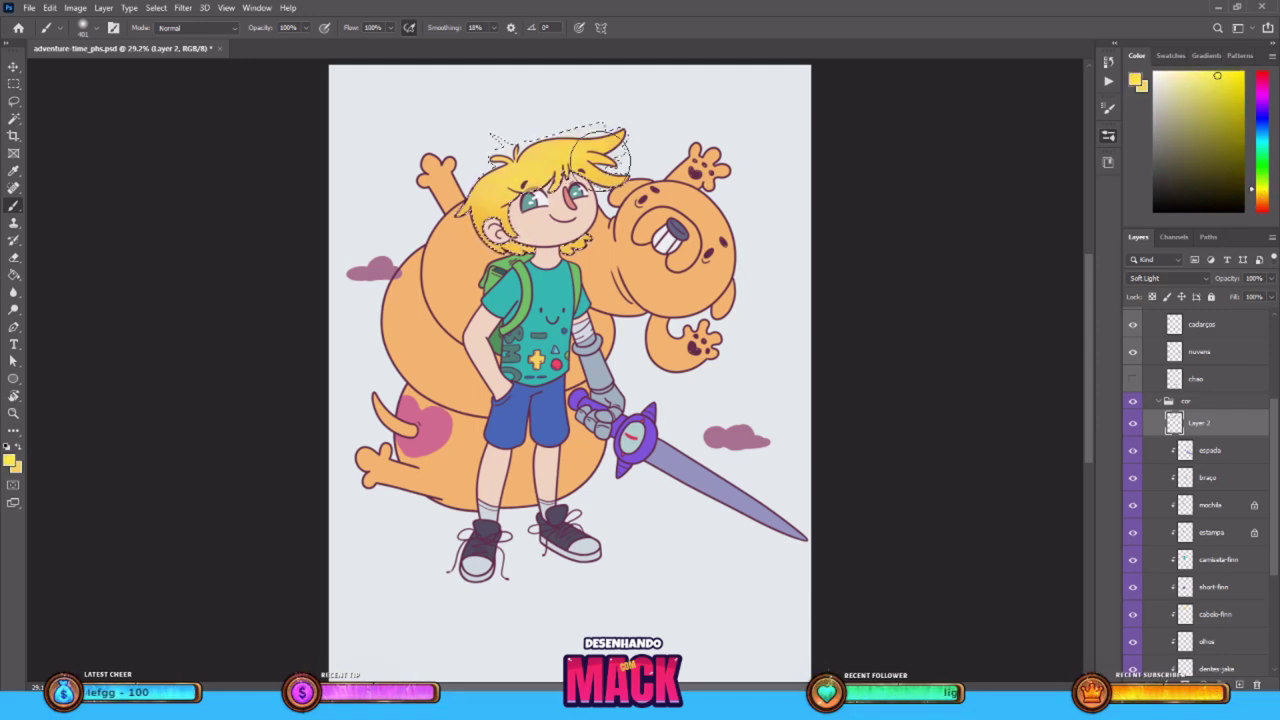
# Clear the hair selection and save the document
pyautogui.hotkey('ctrl', 'd')
pyautogui.scroll(-1, 625, 220)
pyautogui.scroll(2, 645, 297)
pyautogui.hotkey('ctrl', 's')
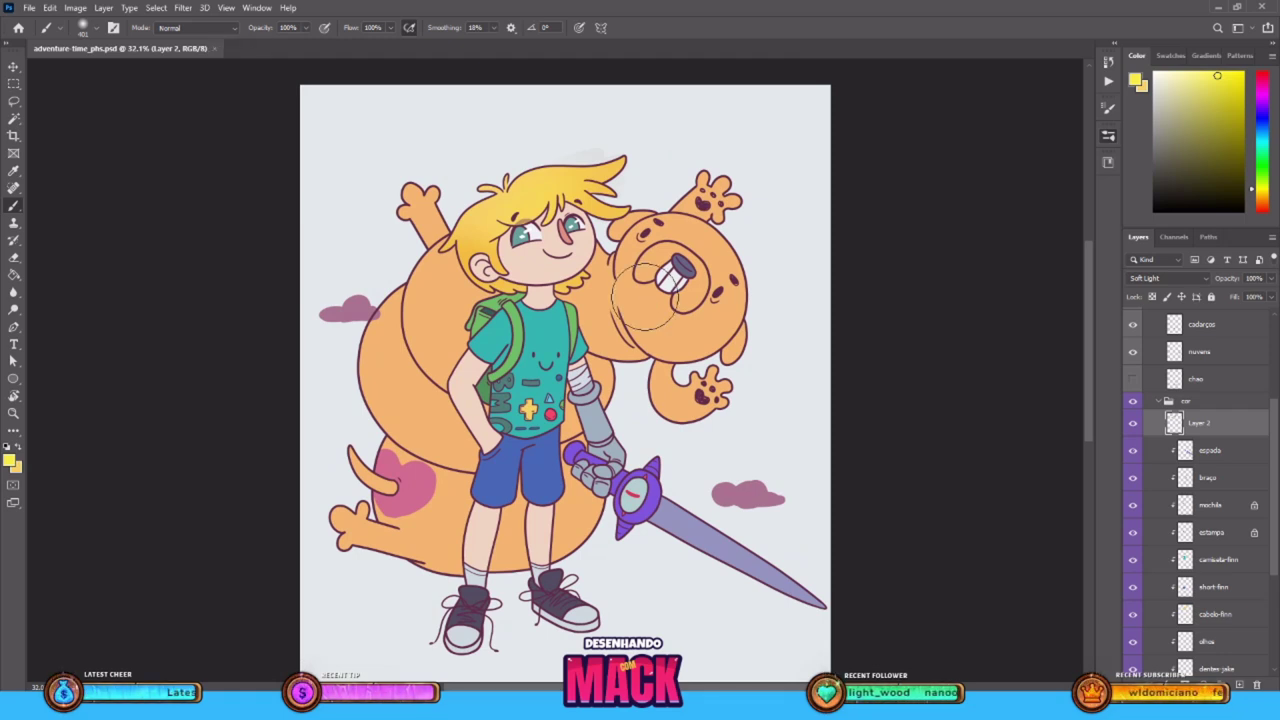
# Clean up the inner-ear shading with the eraser and set its layer's blend mode to Hard Light
pyautogui.click(1072, 393)
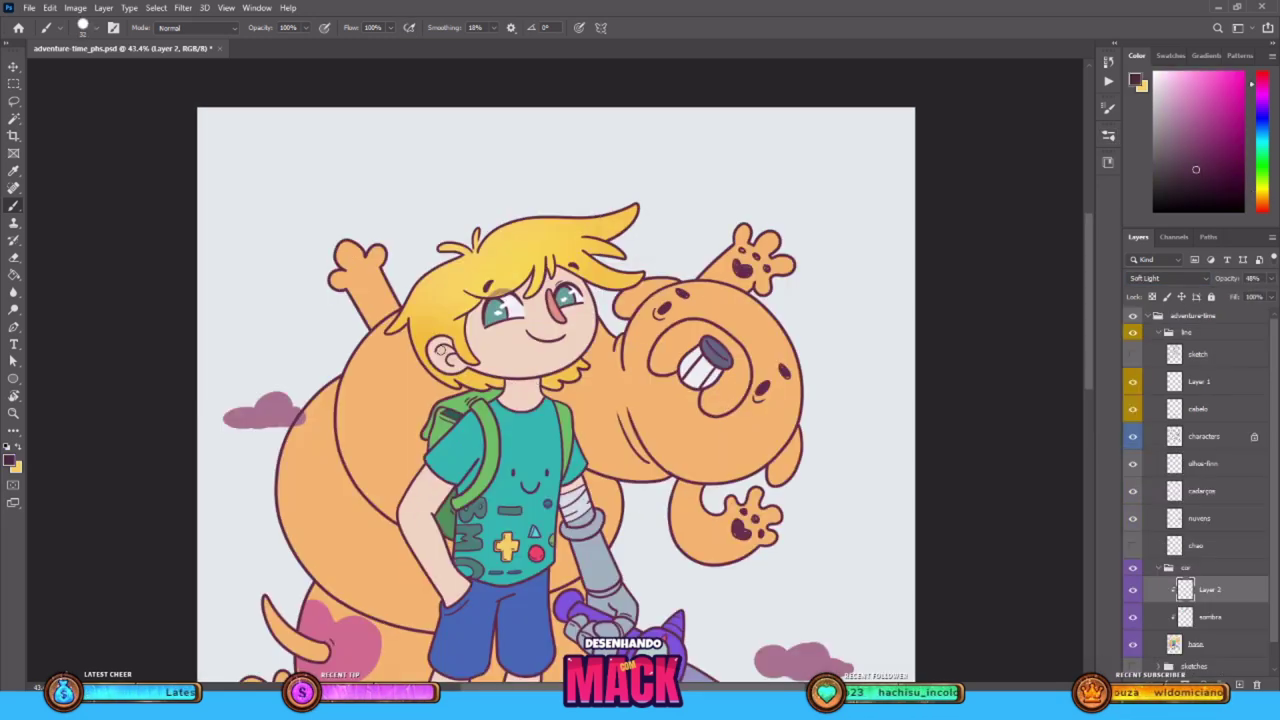
pyautogui.press('e')
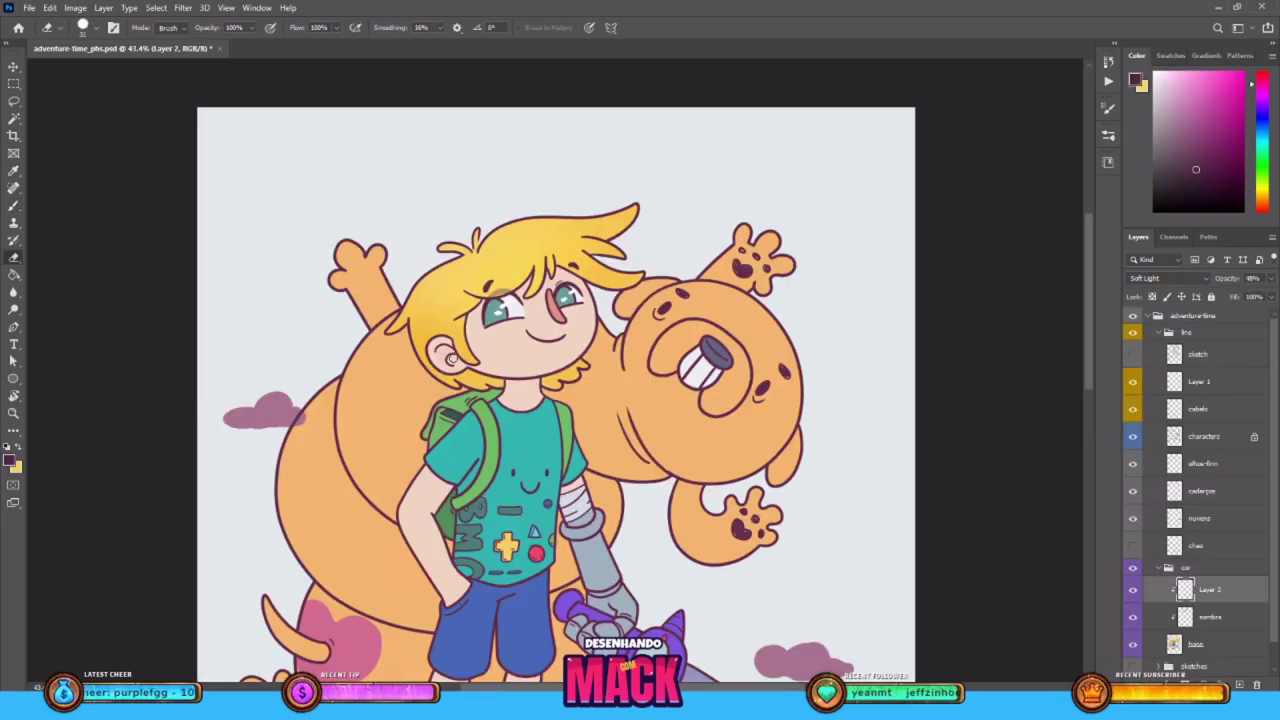
pyautogui.click(1180, 279)
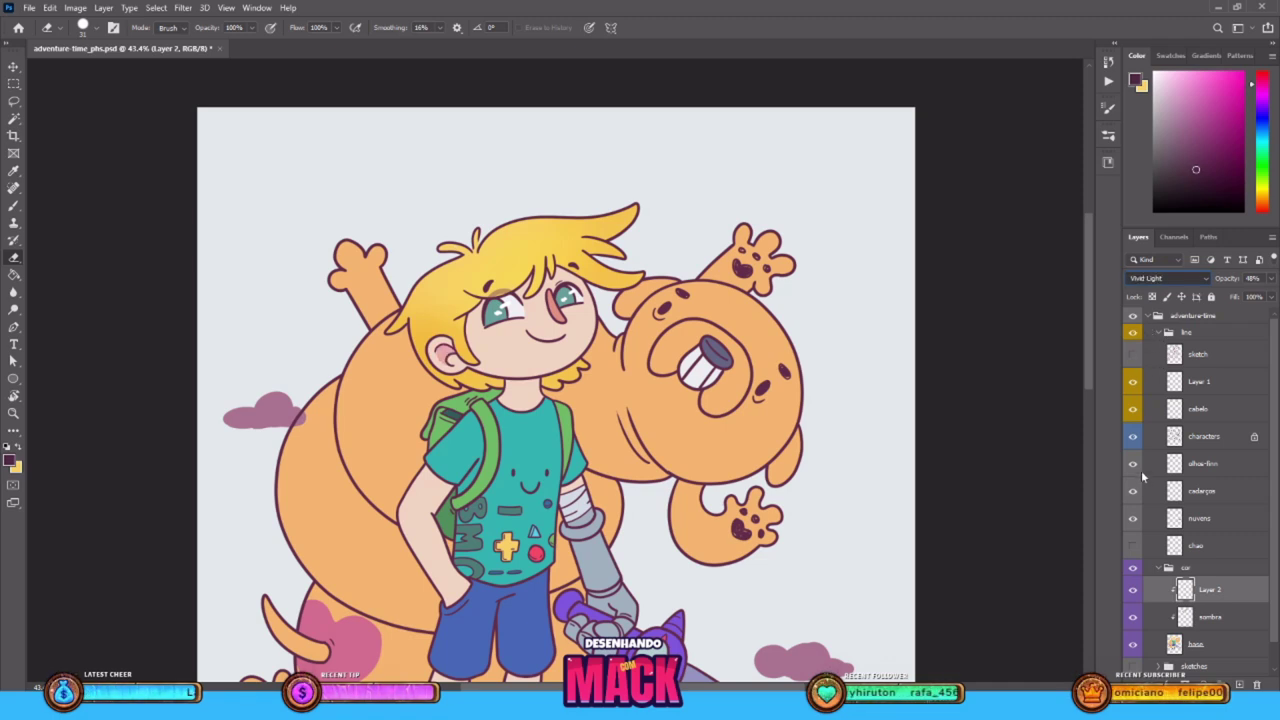
pyautogui.press('Up')
pyautogui.press('Up')
pyautogui.press('Up')
pyautogui.press('Down')
# Try a shadow under the boy's chin, undo it, and switch to a light brownish orange
pyautogui.click(1213, 132)
pyautogui.press('b')
pyautogui.moveTo(440, 348); pyautogui.dragTo(538, 388)
pyautogui.hotkey('ctrl', 'z')
pyautogui.keyDown('alt'); pyautogui.click(574, 338); pyautogui.keyUp('alt')
pyautogui.click(1197, 125)
pyautogui.hotkey('ctrl', 'z')
pyautogui.click(1193, 113)
pyautogui.click(1264, 206)
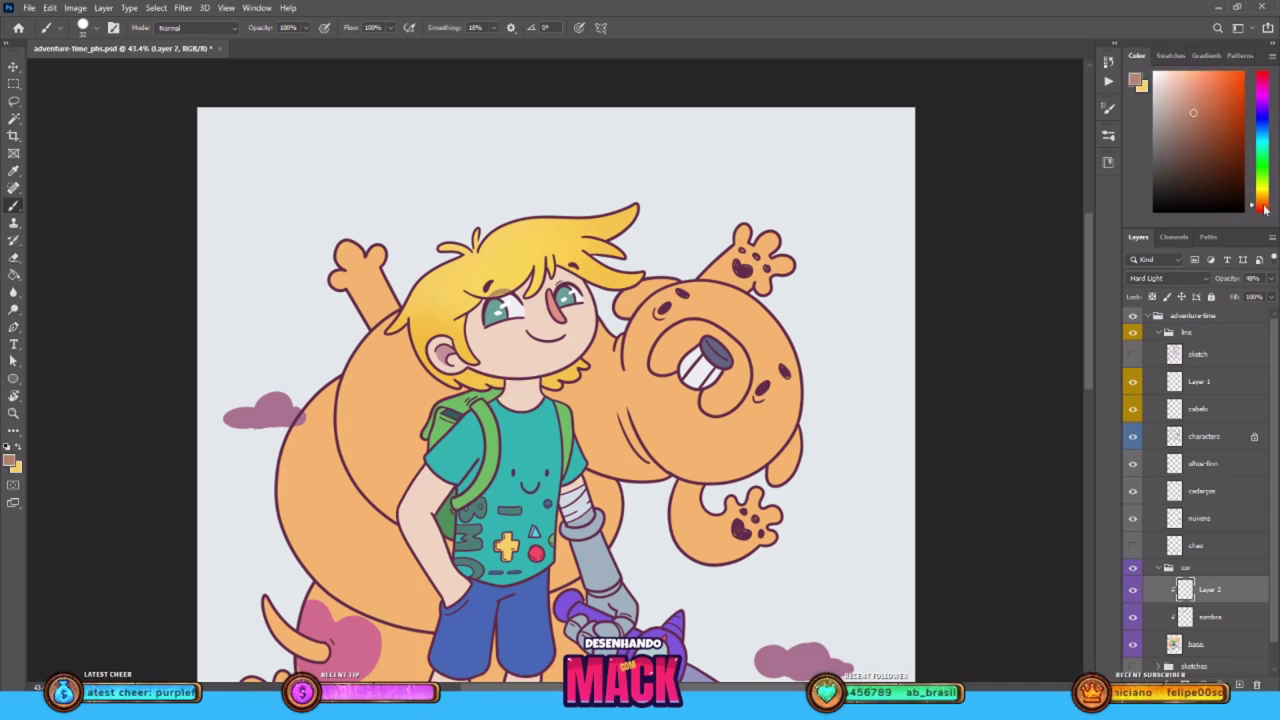
# Try a reddish shadow on the boy's neck just under the chin and pick a darker red
pyautogui.click(1206, 127)
pyautogui.hotkey('ctrl', 'z')
pyautogui.moveTo(504, 383)
pyautogui.mouseDown()
pyautogui.moveTo(539, 384)
pyautogui.moveTo(519, 384)
pyautogui.mouseUp()
pyautogui.click(1210, 141)
pyautogui.click(1263, 209)
# Try other blend modes for the neck and ear shadow layer, returning it to Hard Light
pyautogui.click(1188, 280)
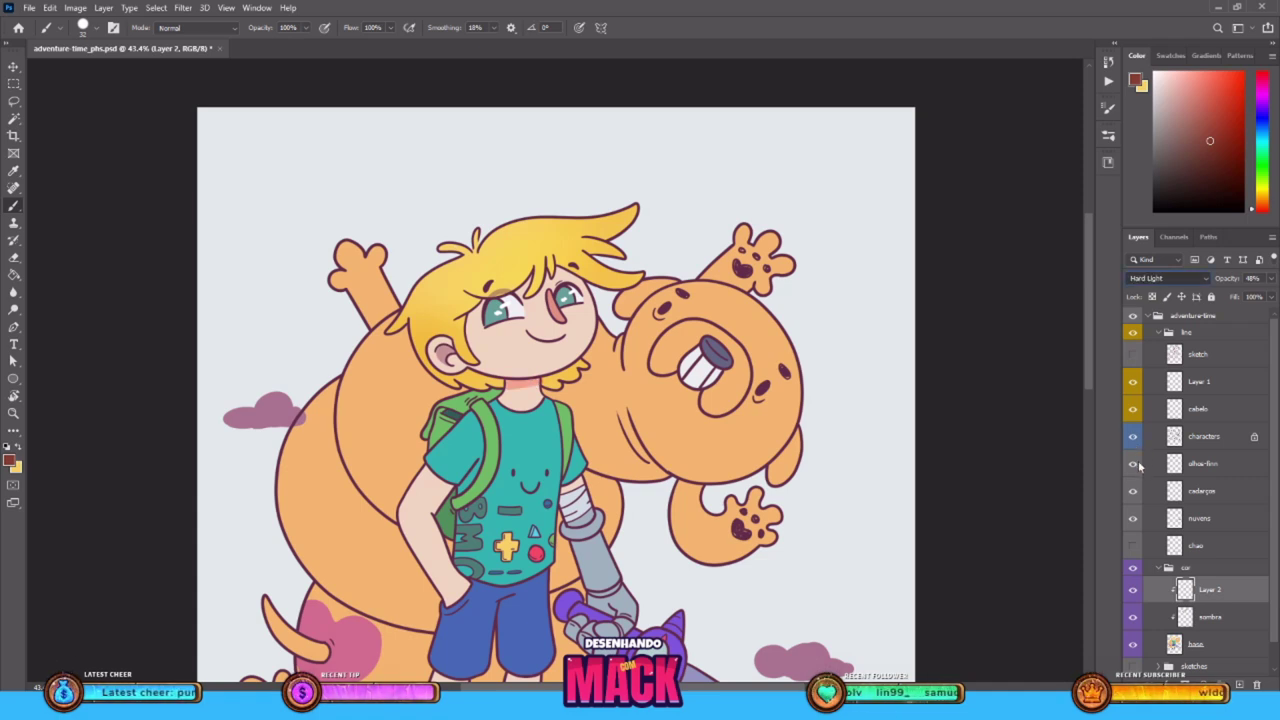
pyautogui.hotkey('ctrl', 'z')
pyautogui.hotkey('ctrl', 'z')
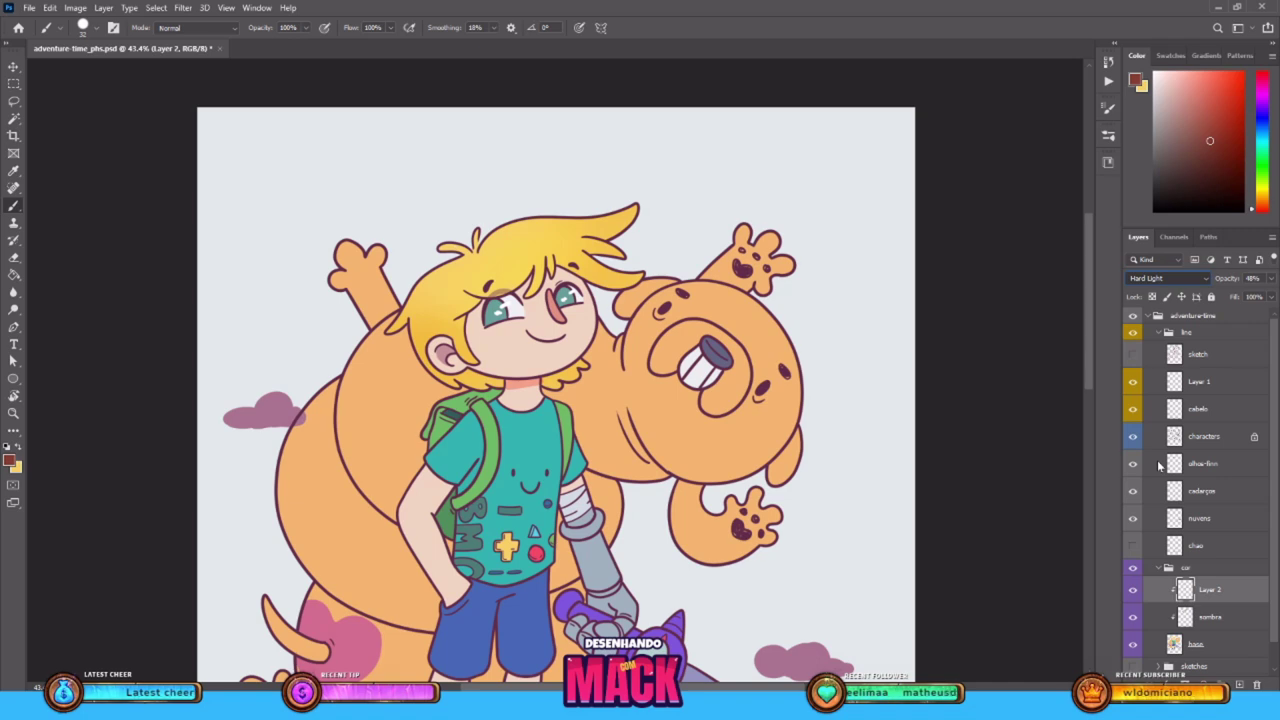
pyautogui.click(1164, 444)
pyautogui.click(1168, 279)
pyautogui.click(1150, 458)
# Delete the ear and neck shadows inside a lasso selection and deselect
pyautogui.press('l')
pyautogui.moveTo(482, 324); pyautogui.dragTo(568, 418)
pyautogui.press('Delete')
pyautogui.hotkey('ctrl', 'd')
# Try a dark purple with rough strokes across the boy and the dog, and undo the strokes
pyautogui.press('b')
pyautogui.click(1262, 92)
pyautogui.click(1195, 143)
pyautogui.click(1195, 167)
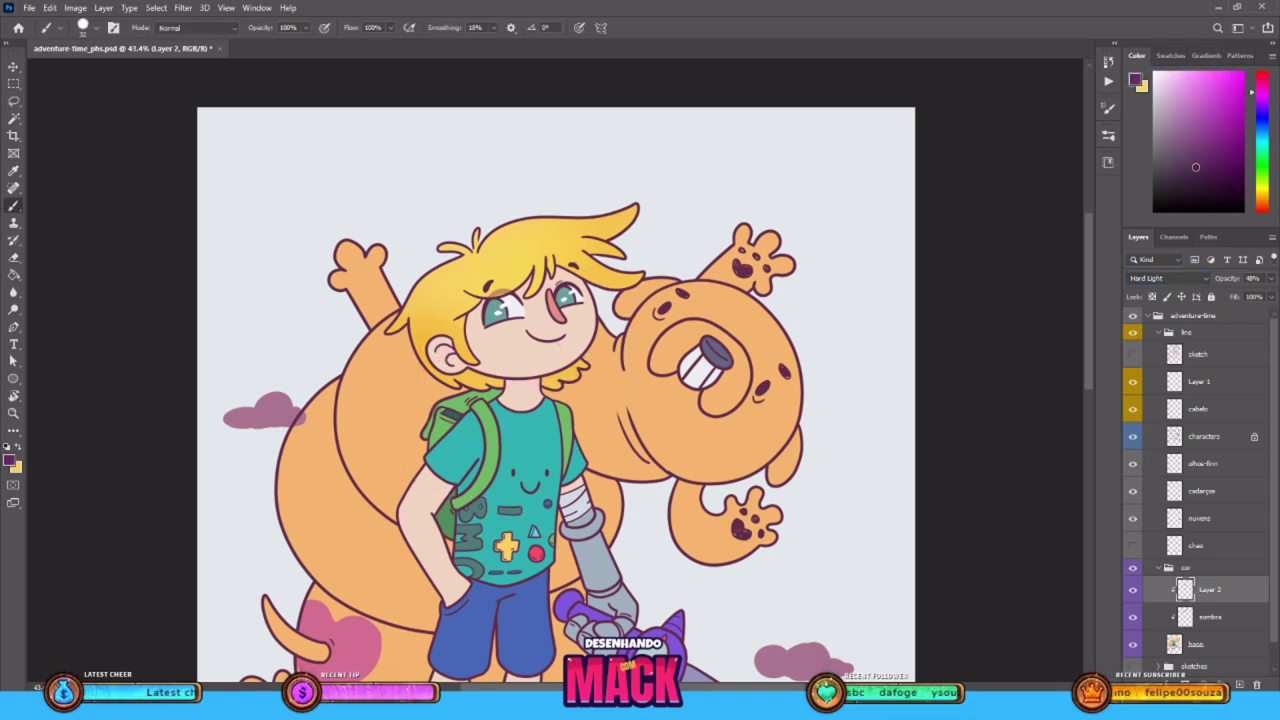
pyautogui.moveTo(508, 376)
pyautogui.mouseDown()
pyautogui.moveTo(662, 332)
pyautogui.moveTo(510, 605)
pyautogui.mouseUp()
pyautogui.moveTo(312, 436); pyautogui.dragTo(474, 516)
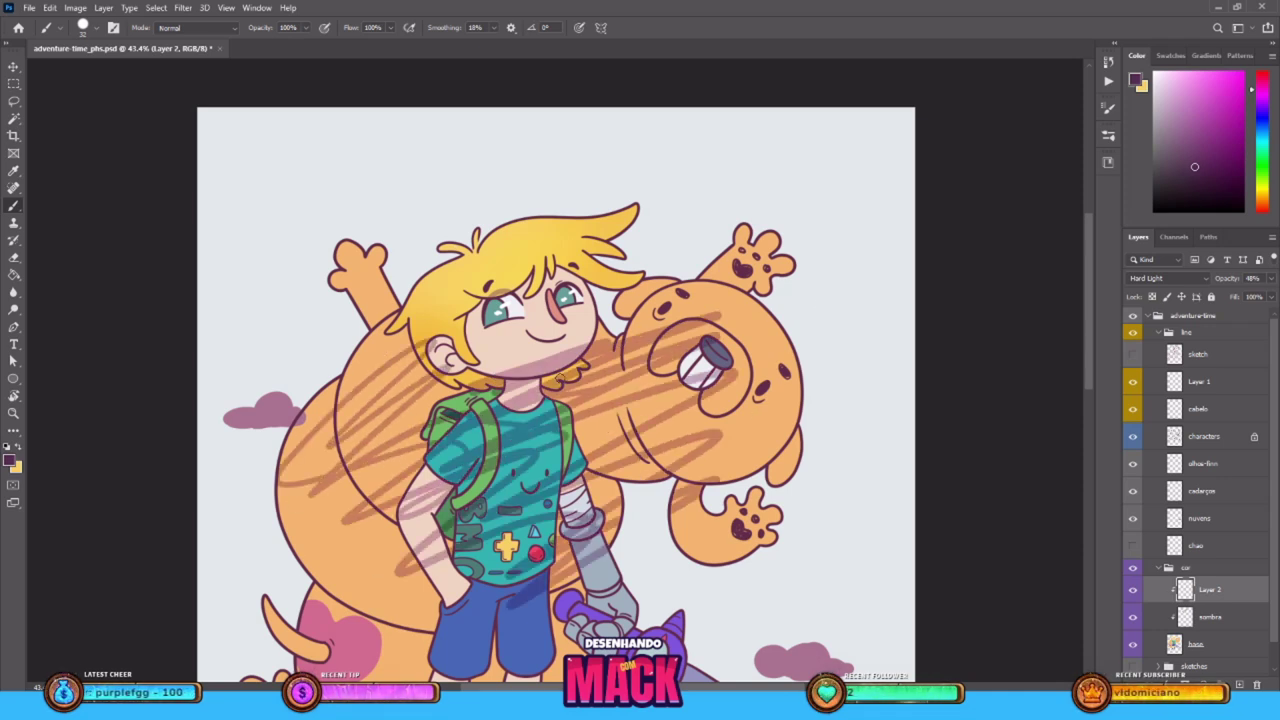
pyautogui.hotkey('ctrl', 'z')
pyautogui.hotkey('ctrl', 'z')
# Pick a deep magenta-purple and paint the shadow inside the boy's ear on Layer 2
pyautogui.click(1209, 159)
pyautogui.click(1258, 88)
pyautogui.moveTo(439, 351); pyautogui.dragTo(452, 360)
pyautogui.hotkey('ctrl', 'z')
pyautogui.click(1209, 147)
pyautogui.hotkey('ctrl', 'z')
pyautogui.click(1216, 165)
pyautogui.press('e')
pyautogui.press('b')
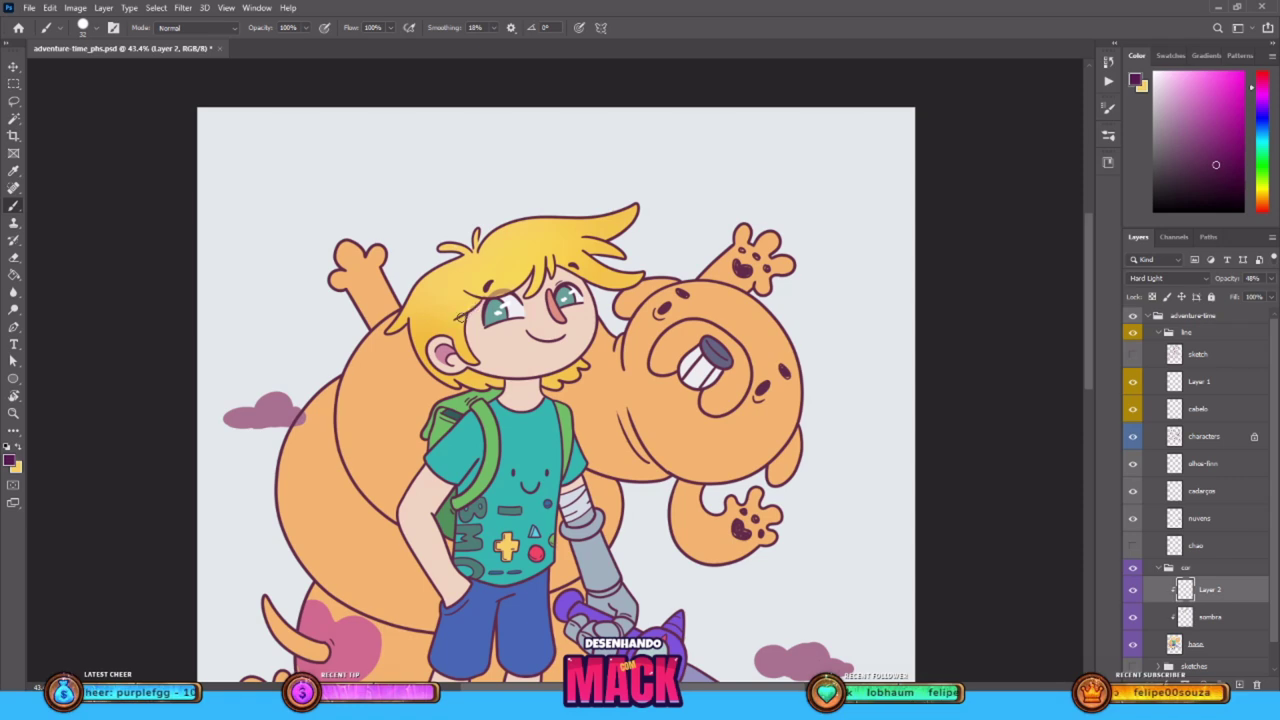
# Paint the shadow that the hair fringe casts on the boy's forehead and around his eyes
pyautogui.press('e')
pyautogui.hotkey('ctrl', 'z')
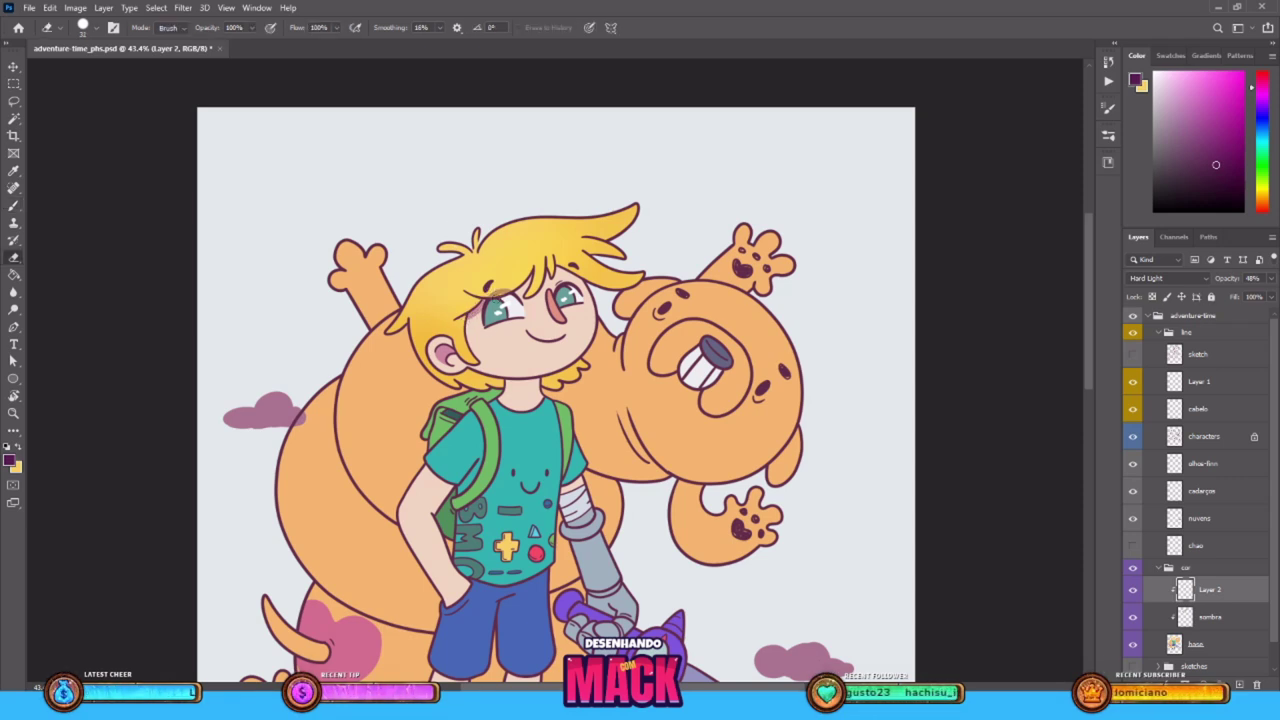
pyautogui.press('b')
pyautogui.moveTo(513, 294)
pyautogui.mouseDown()
pyautogui.moveTo(542, 257)
pyautogui.moveTo(529, 300)
pyautogui.moveTo(546, 268)
pyautogui.moveTo(604, 310)
pyautogui.mouseUp()
pyautogui.hotkey('ctrl', 'z')
pyautogui.press('e')
pyautogui.press('b')
pyautogui.hotkey('ctrl', 'z')
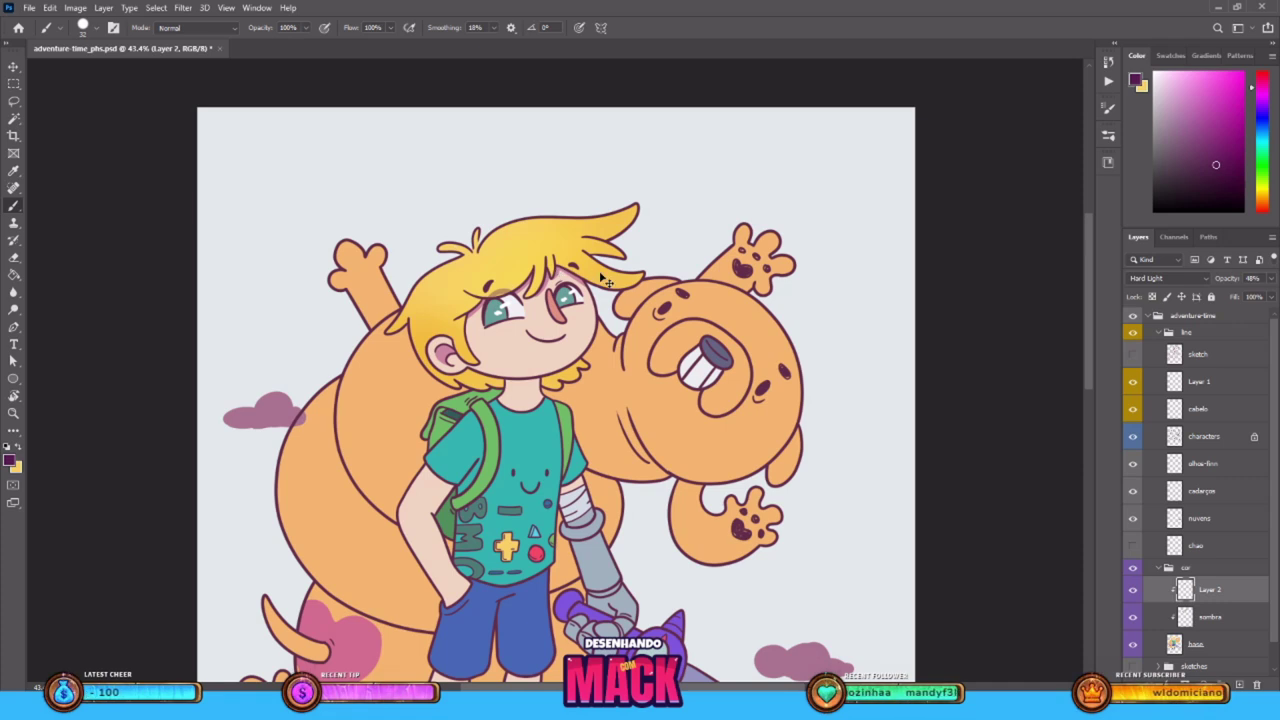
# Paint the shadow on the boy's neck just under the chin
pyautogui.moveTo(502, 383); pyautogui.dragTo(545, 379)
pyautogui.hotkey('ctrl', 'z')
pyautogui.press('e')
pyautogui.press('b')
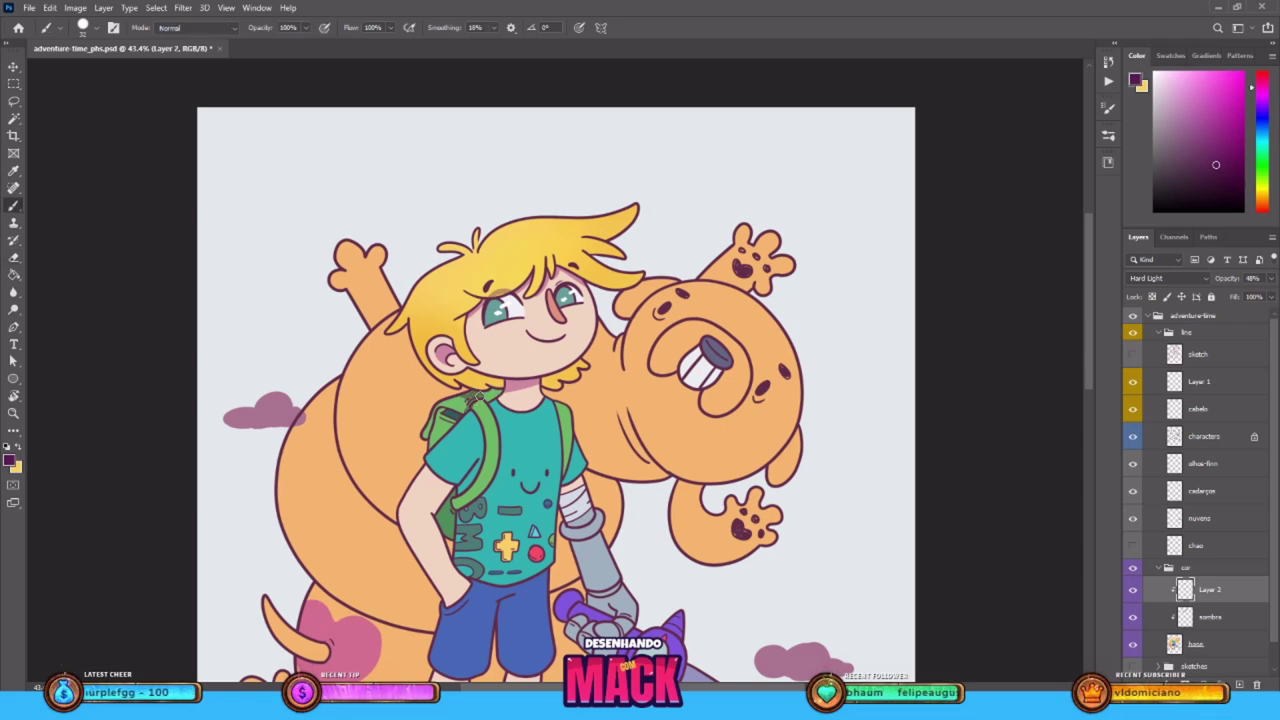
# Shade the top flap and side of the green backpack behind the boy's shoulder and save the file
pyautogui.press('e')
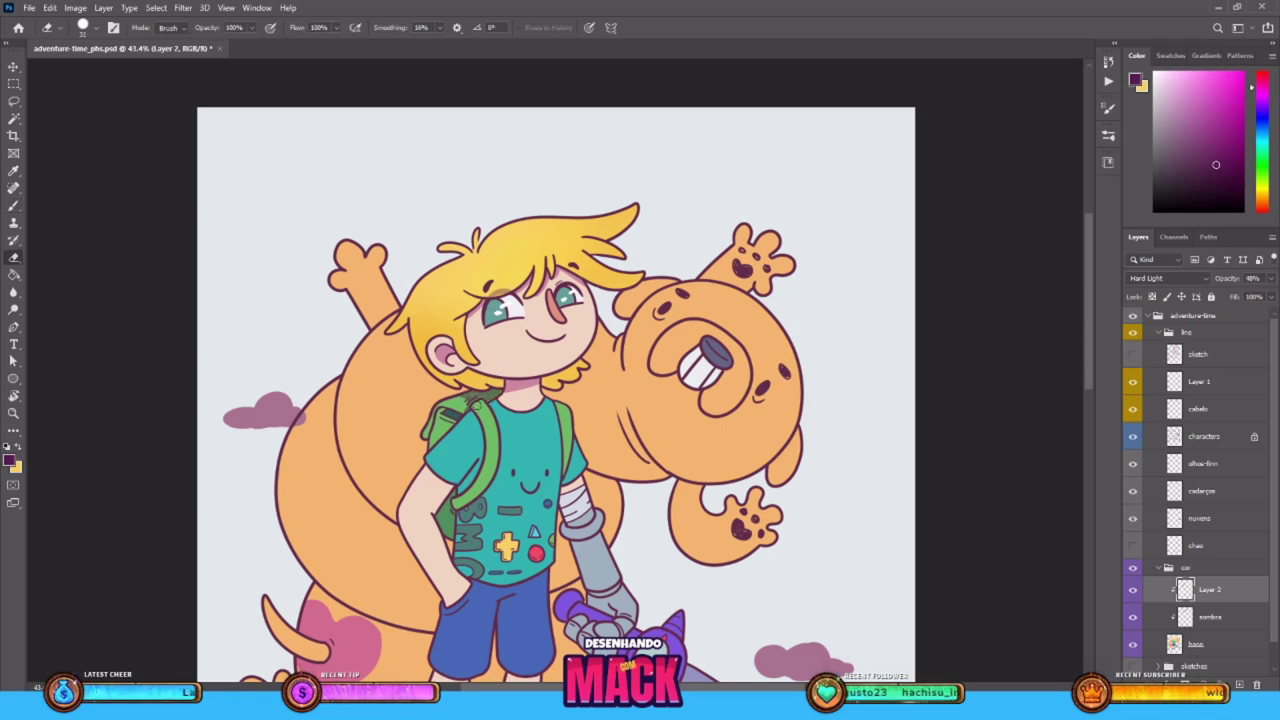
pyautogui.press('b')
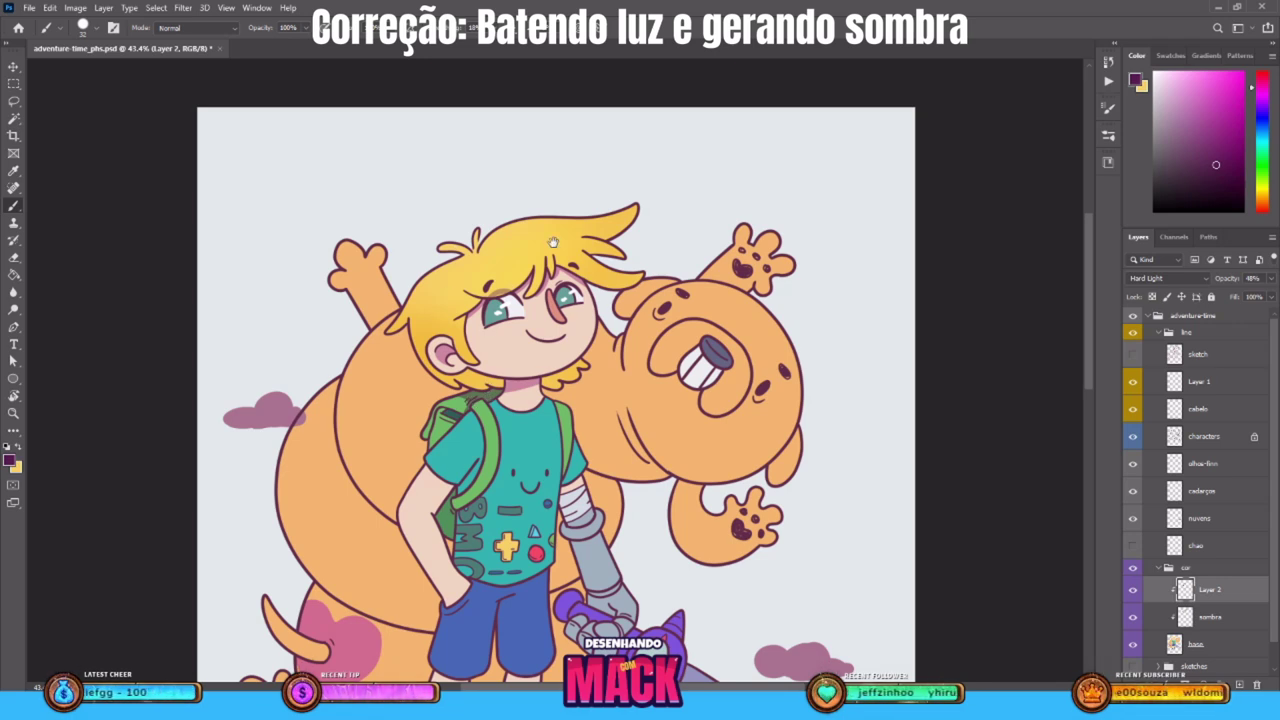
pyautogui.moveTo(553, 242); pyautogui.dragTo(587, 193)
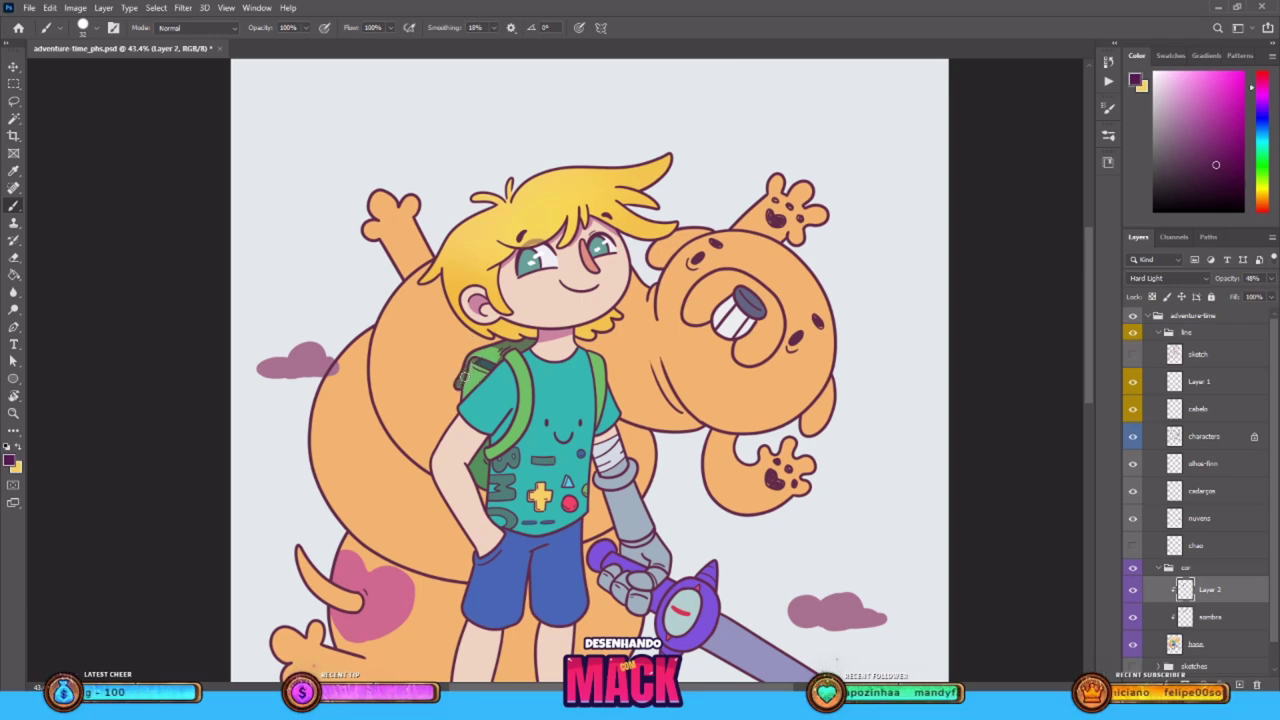
pyautogui.press('e')
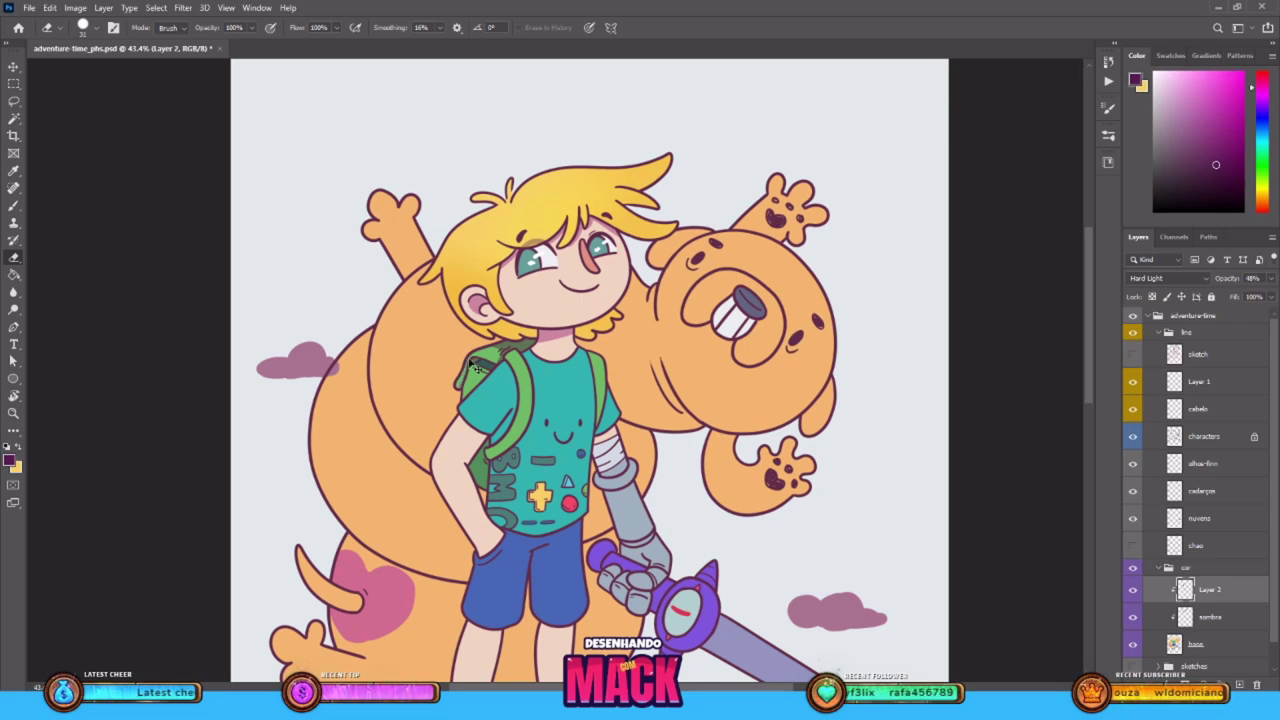
pyautogui.press('b')
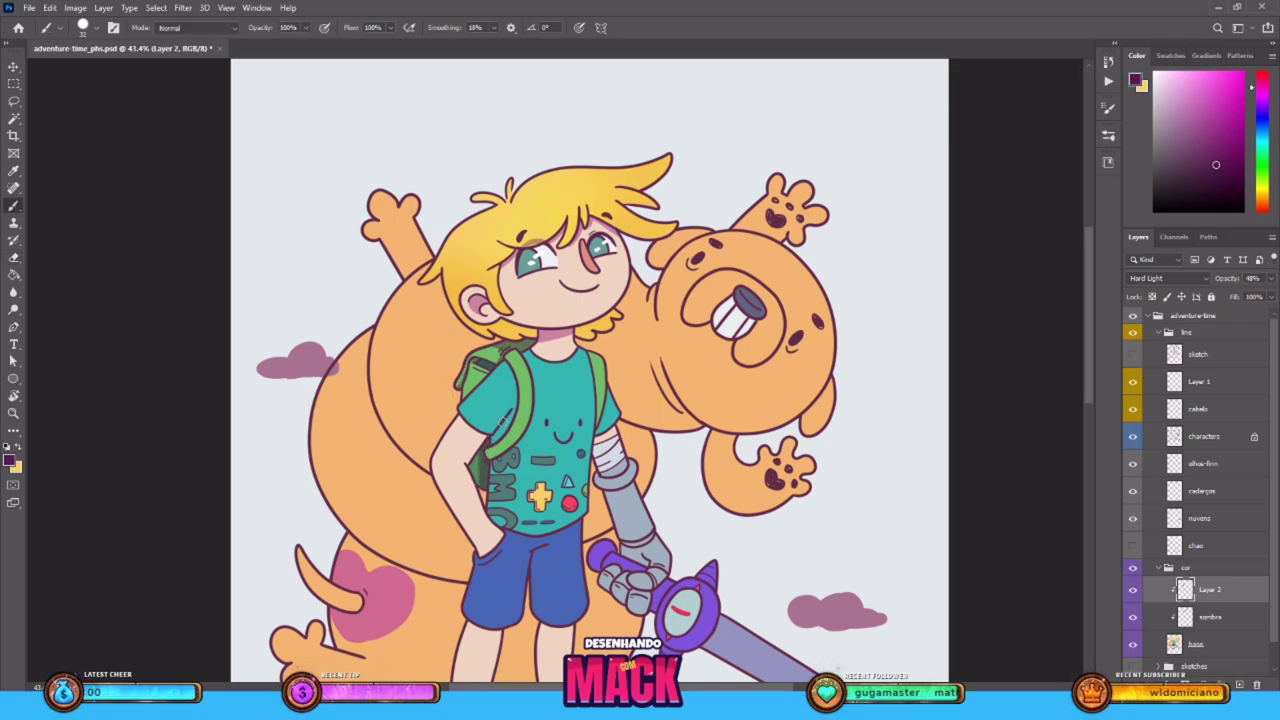
pyautogui.press('e')
pyautogui.press('b')
pyautogui.hotkey('ctrl', 's')
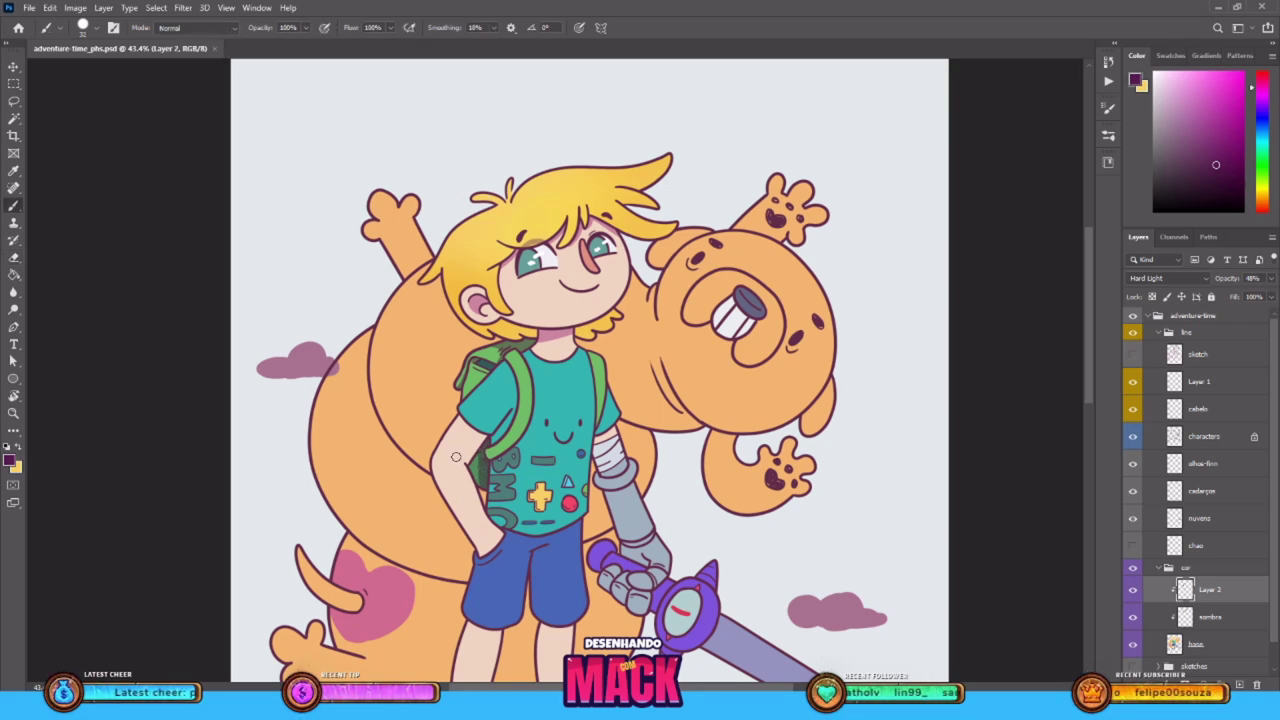
# Shade the inner side of the bandaged upper arm and clean its edge with the eraser
pyautogui.scroll(3, 455, 457)
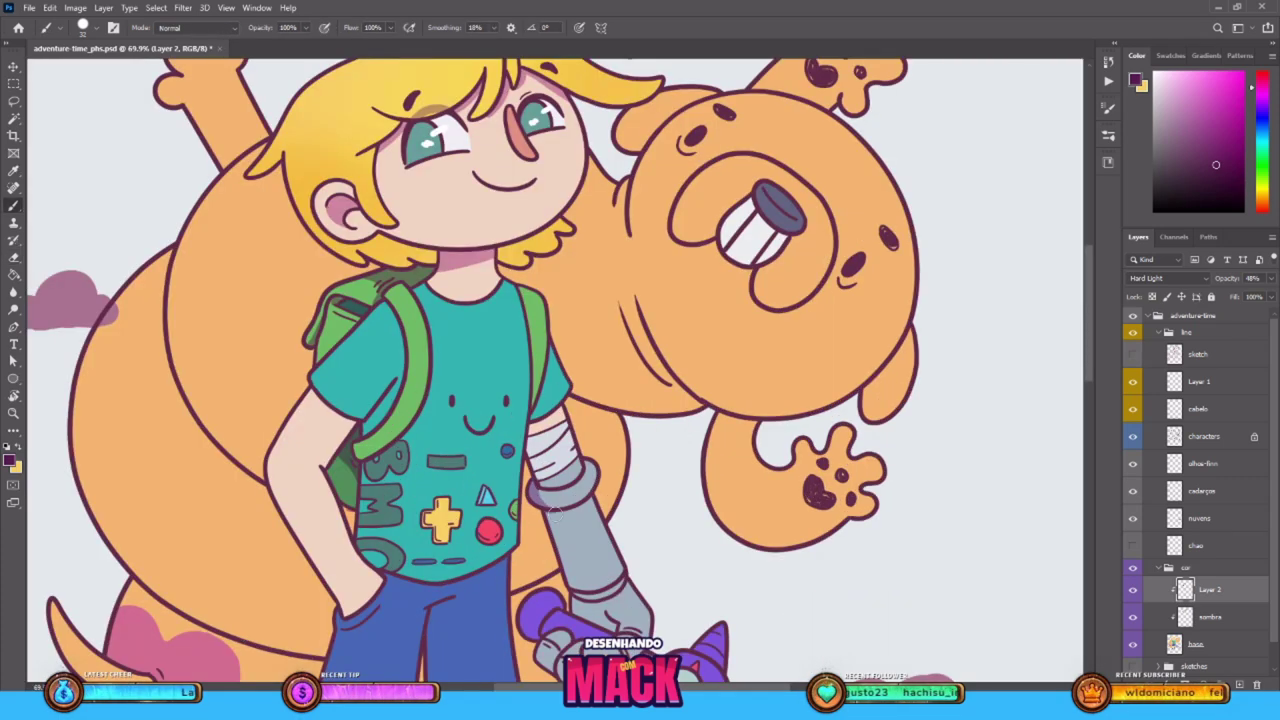
pyautogui.moveTo(549, 482)
pyautogui.mouseDown()
pyautogui.moveTo(533, 440)
pyautogui.moveTo(550, 483)
pyautogui.mouseUp()
pyautogui.press('e')
pyautogui.moveTo(539, 438); pyautogui.dragTo(572, 497)
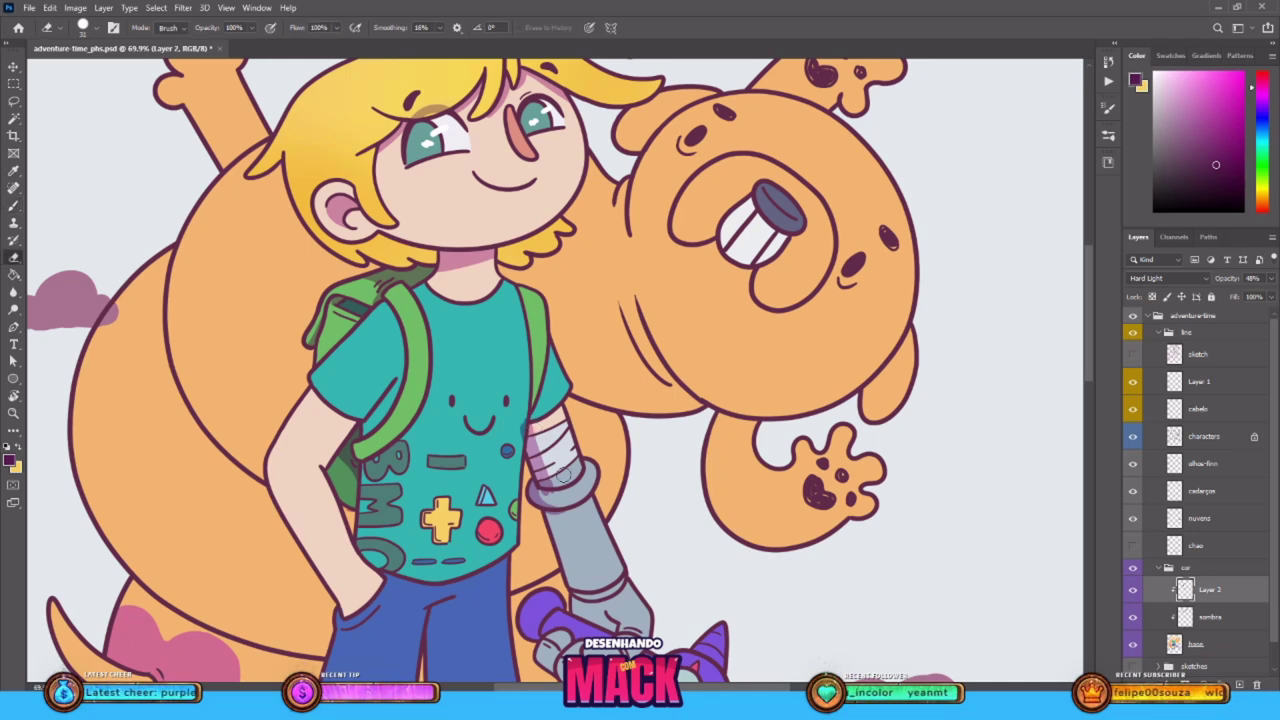
pyautogui.press('b')
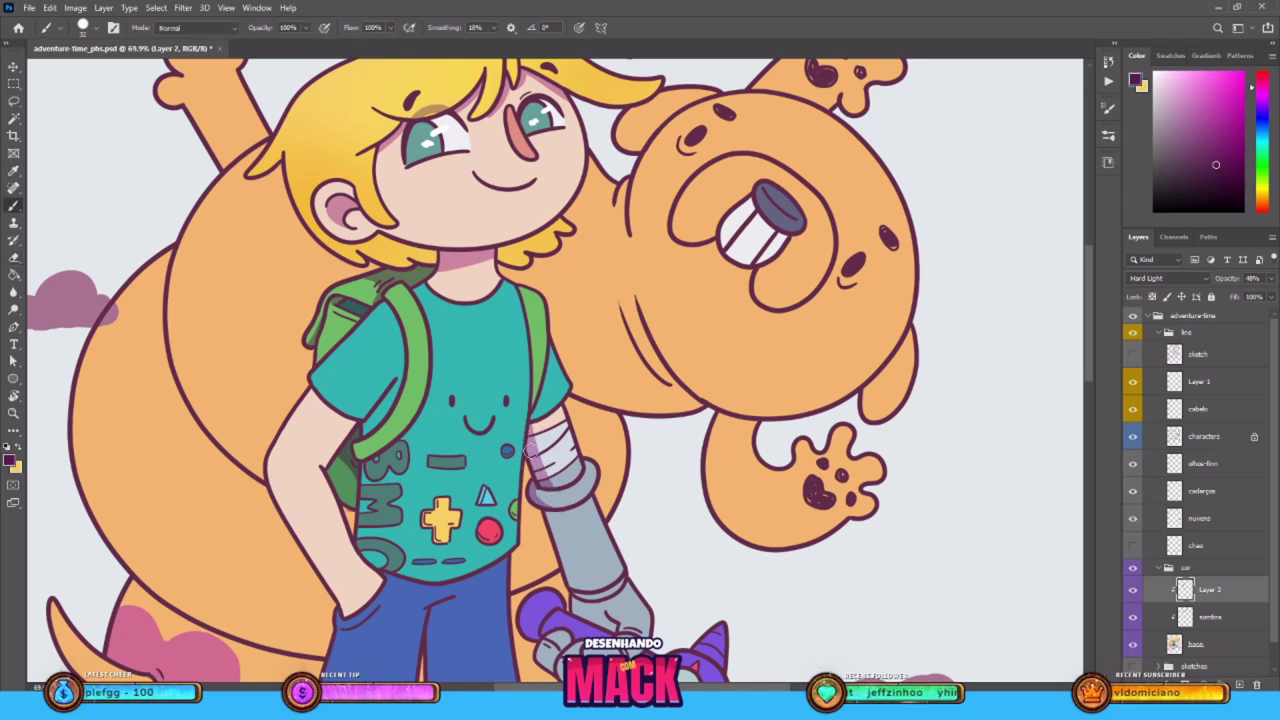
# Shade the inner side of the metal forearm down to the wrist and save the file
pyautogui.moveTo(554, 518)
pyautogui.mouseDown()
pyautogui.moveTo(576, 600)
pyautogui.moveTo(576, 582)
pyautogui.mouseUp()
pyautogui.hotkey('ctrl', 'z')
pyautogui.moveTo(552, 513); pyautogui.dragTo(583, 591)
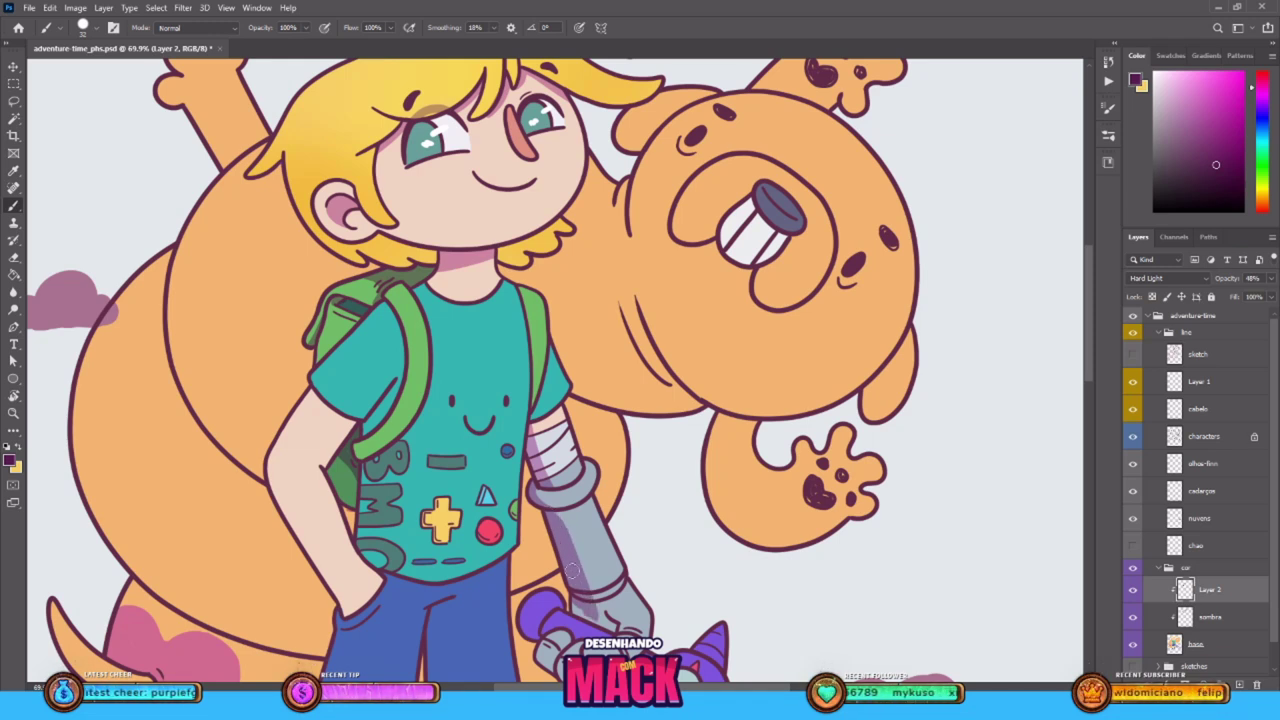
pyautogui.press('e')
pyautogui.hotkey('ctrl', 's')
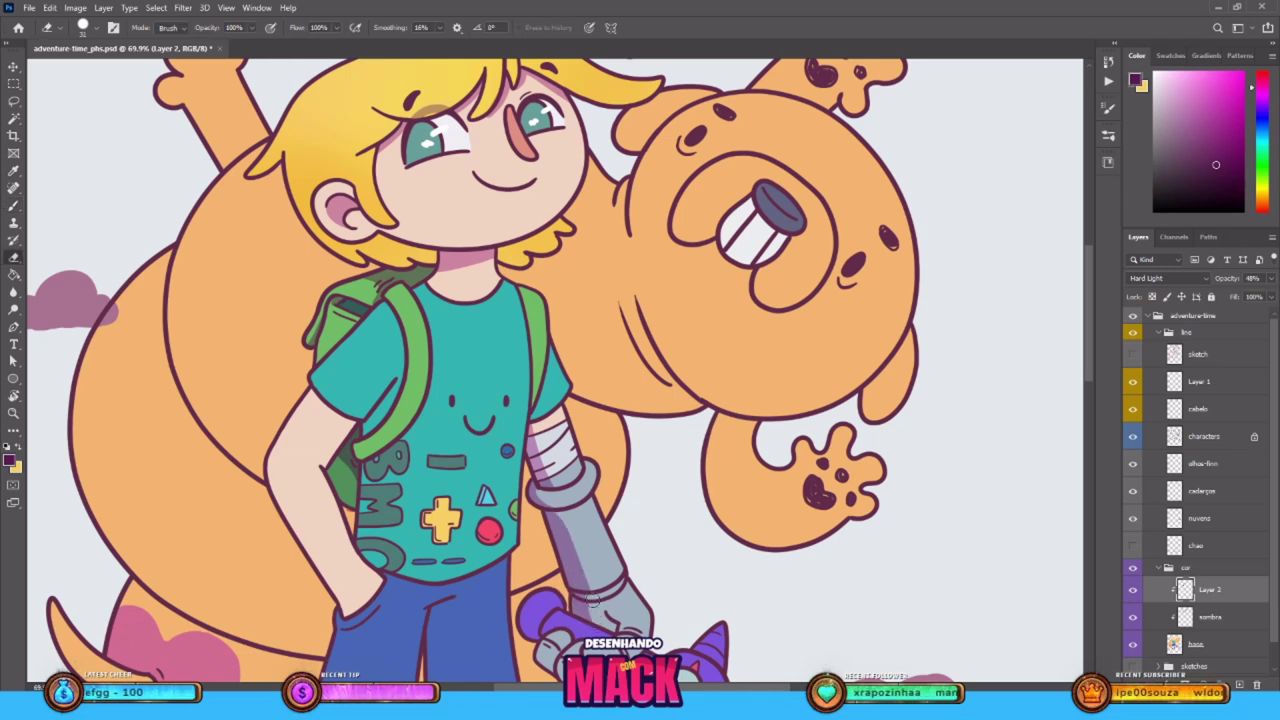
# Shade the metal hand's fingers and the purple sword hilt with its round guard, trimming with the eraser
pyautogui.scroll(-2, 590, 606)
pyautogui.press('b')
pyautogui.moveTo(545, 605)
pyautogui.mouseDown()
pyautogui.moveTo(550, 630)
pyautogui.moveTo(548, 606)
pyautogui.moveTo(580, 641)
pyautogui.mouseUp()
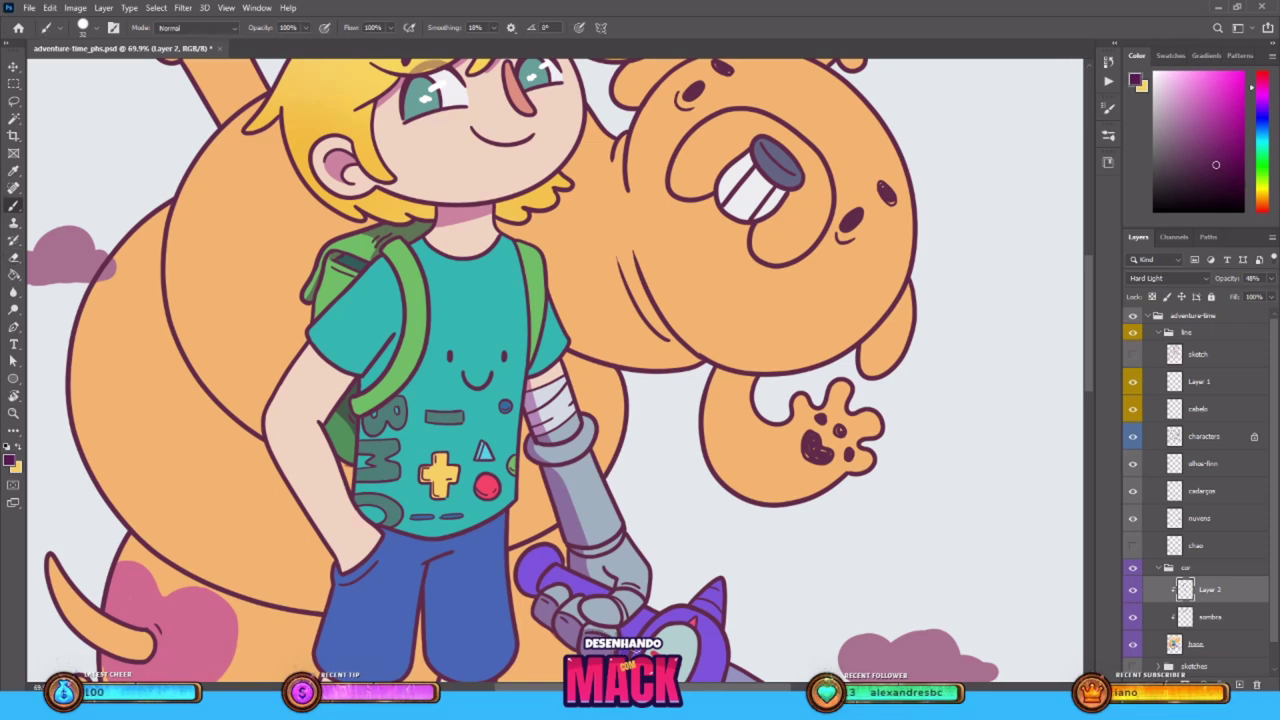
pyautogui.moveTo(515, 574)
pyautogui.mouseDown()
pyautogui.moveTo(538, 592)
pyautogui.moveTo(524, 570)
pyautogui.moveTo(535, 591)
pyautogui.moveTo(606, 583)
pyautogui.moveTo(529, 429)
pyautogui.mouseUp()
pyautogui.press('e')
pyautogui.press('b')
pyautogui.press('e')
pyautogui.moveTo(553, 500); pyautogui.dragTo(590, 558)
pyautogui.press('b')
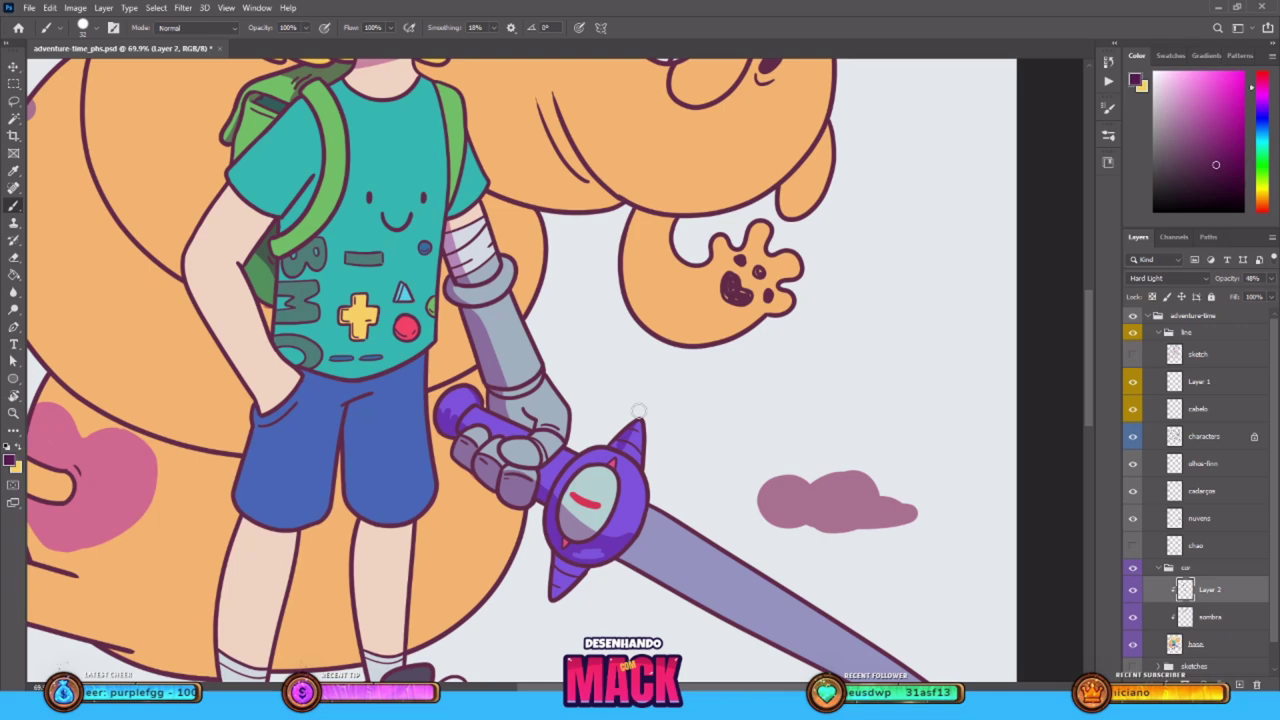
# Shade the boy's sleeve, bare arm and the backpack strap on the pocketed-hand side, and save the file
pyautogui.scroll(-2, 521, 413)
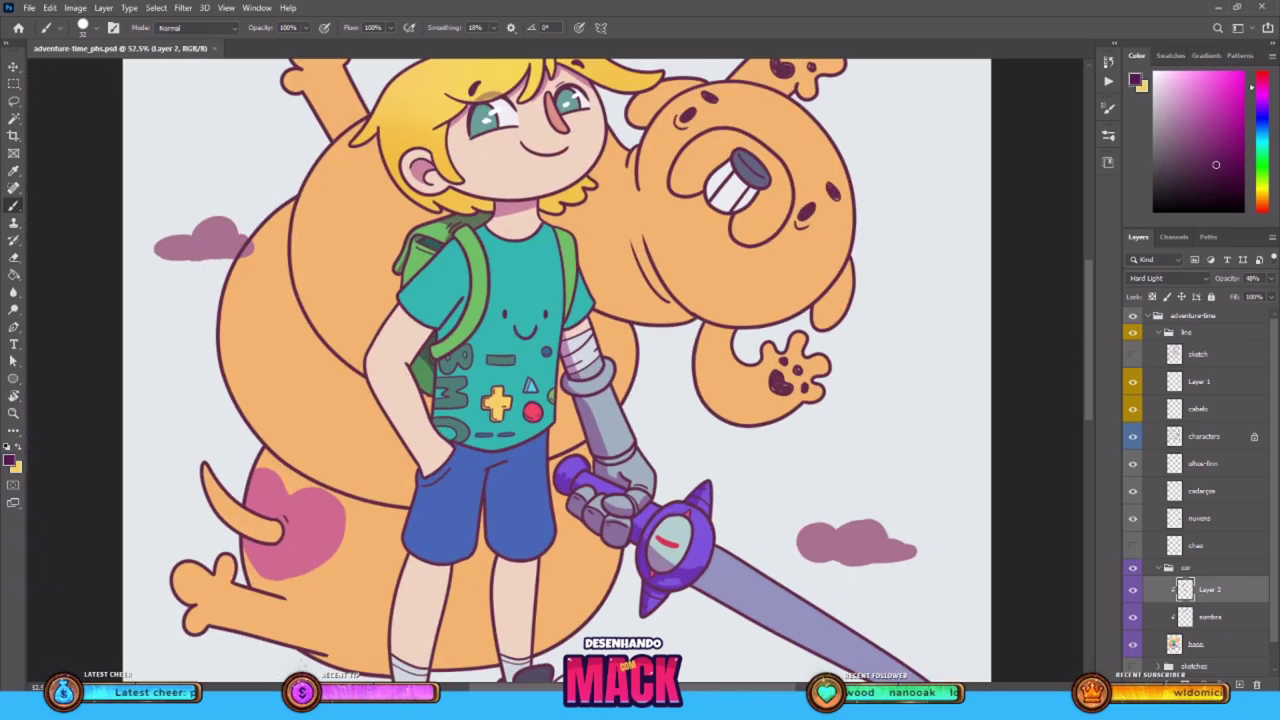
pyautogui.press('e')
pyautogui.press('b')
pyautogui.press('e')
pyautogui.moveTo(459, 243)
pyautogui.mouseDown()
pyautogui.moveTo(405, 305)
pyautogui.moveTo(465, 327)
pyautogui.moveTo(435, 350)
pyautogui.moveTo(463, 299)
pyautogui.moveTo(435, 273)
pyautogui.moveTo(415, 311)
pyautogui.mouseUp()
pyautogui.press('b')
pyautogui.hotkey('ctrl', 'z')
pyautogui.press('e')
pyautogui.press('b')
pyautogui.press('e')
pyautogui.hotkey('ctrl', '0')
pyautogui.hotkey('ctrl', 's')
pyautogui.scroll(5, 536, 318)
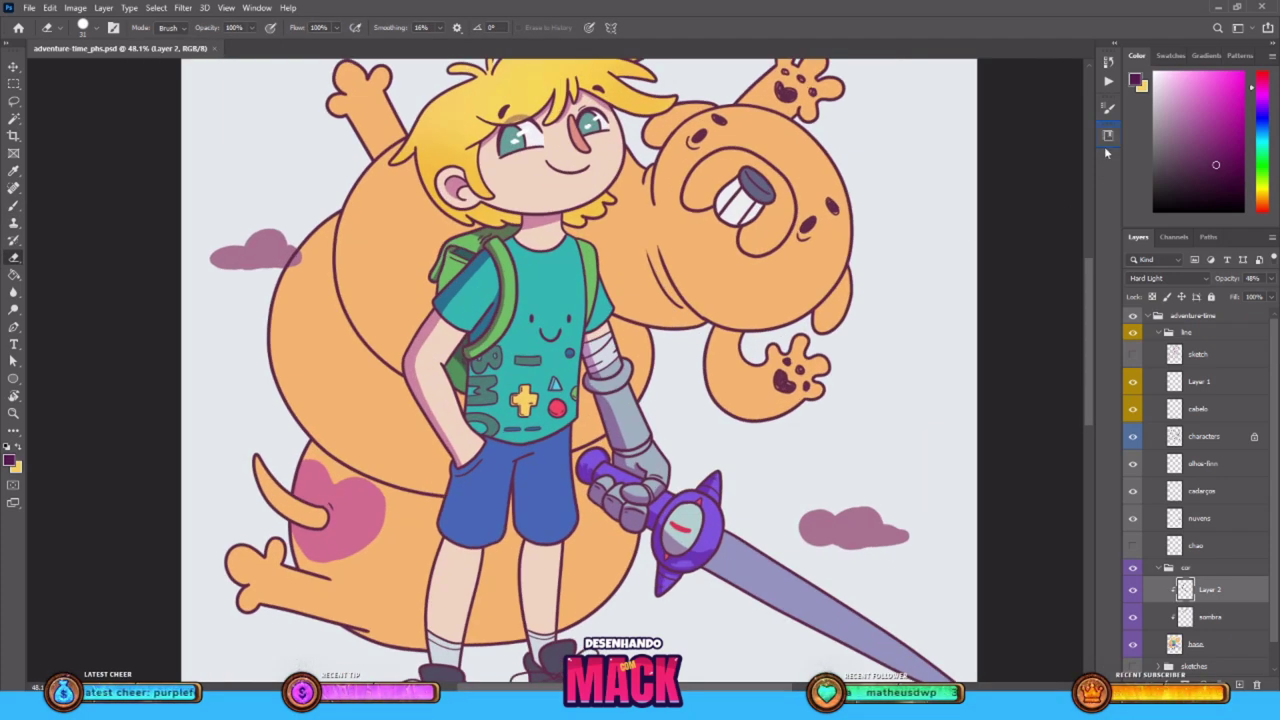
# Shade the boy's legs and the inner sides and folds of his blue shorts
pyautogui.scroll(-2, 557, 312)
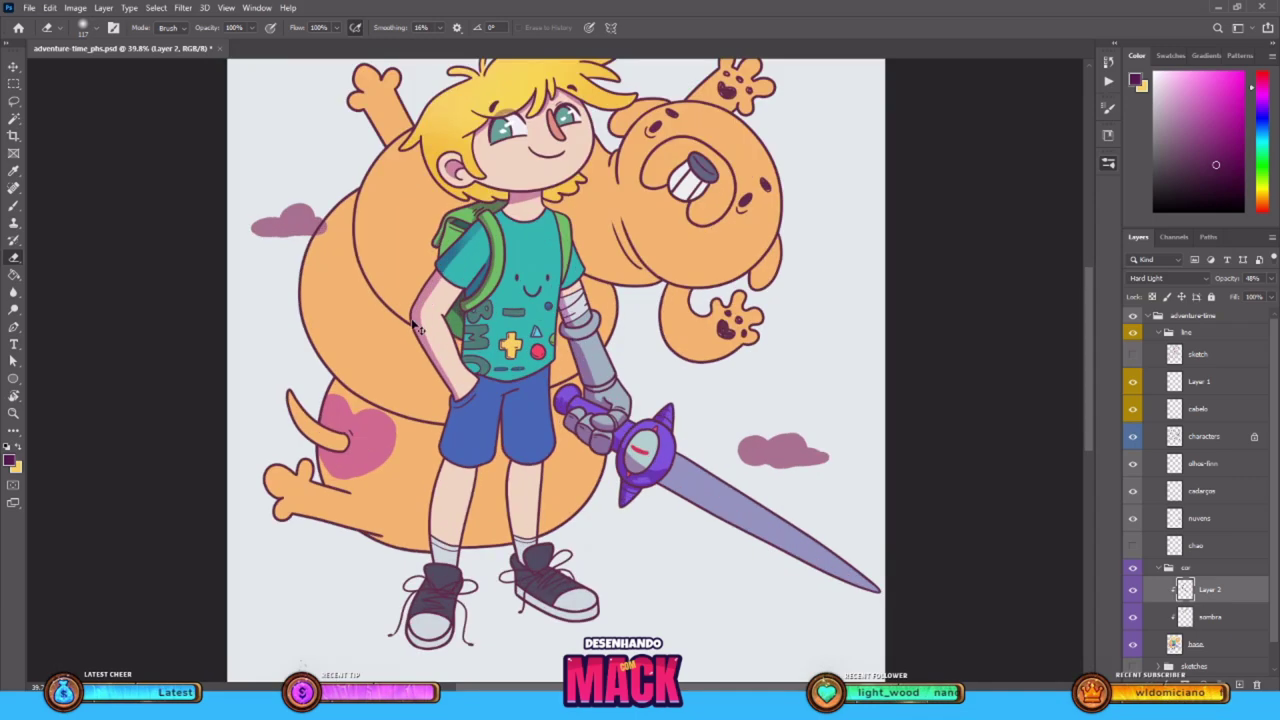
pyautogui.scroll(-1, 705, 420)
pyautogui.press('b')
pyautogui.press('e')
pyautogui.press('b')
pyautogui.moveTo(536, 390); pyautogui.dragTo(525, 438)
pyautogui.press('e')
pyautogui.press('b')
pyautogui.moveTo(477, 402); pyautogui.dragTo(484, 449)
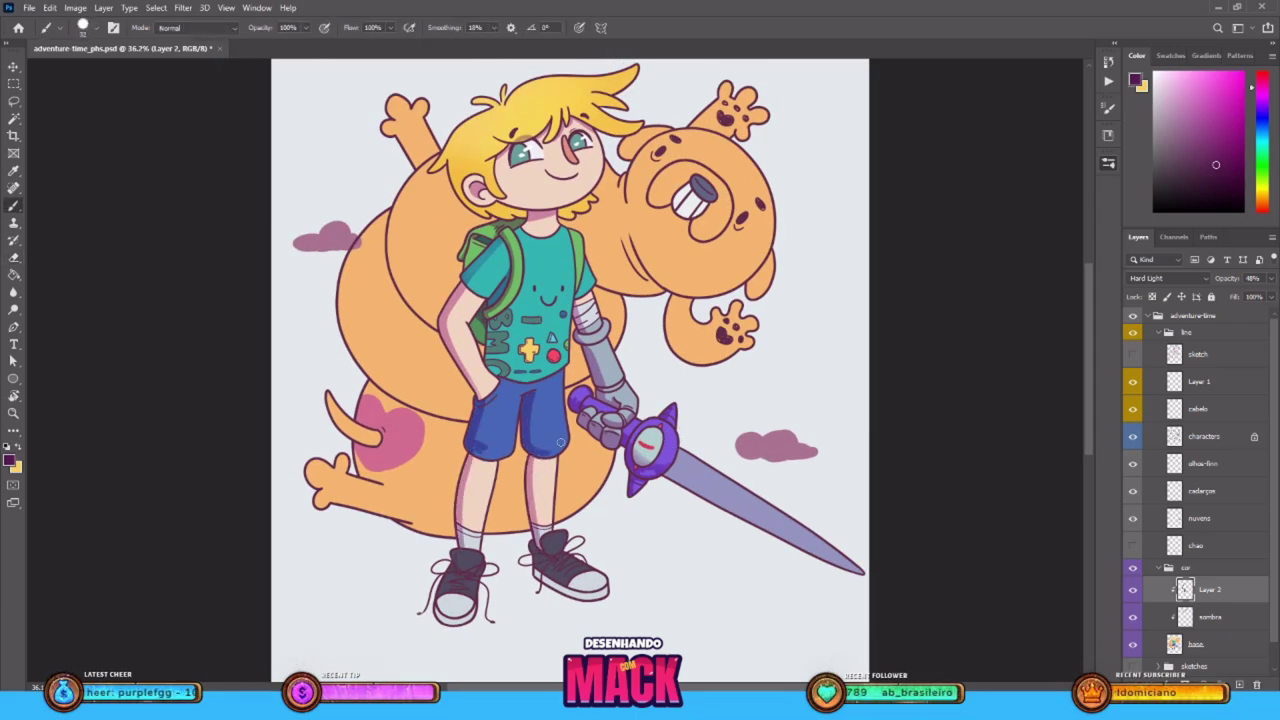
# Shade the lower half of the sword blade along its length
pyautogui.moveTo(668, 475)
pyautogui.mouseDown()
pyautogui.moveTo(833, 567)
pyautogui.moveTo(673, 465)
pyautogui.moveTo(709, 491)
pyautogui.mouseUp()
pyautogui.press('e')
pyautogui.scroll(2, 505, 470)
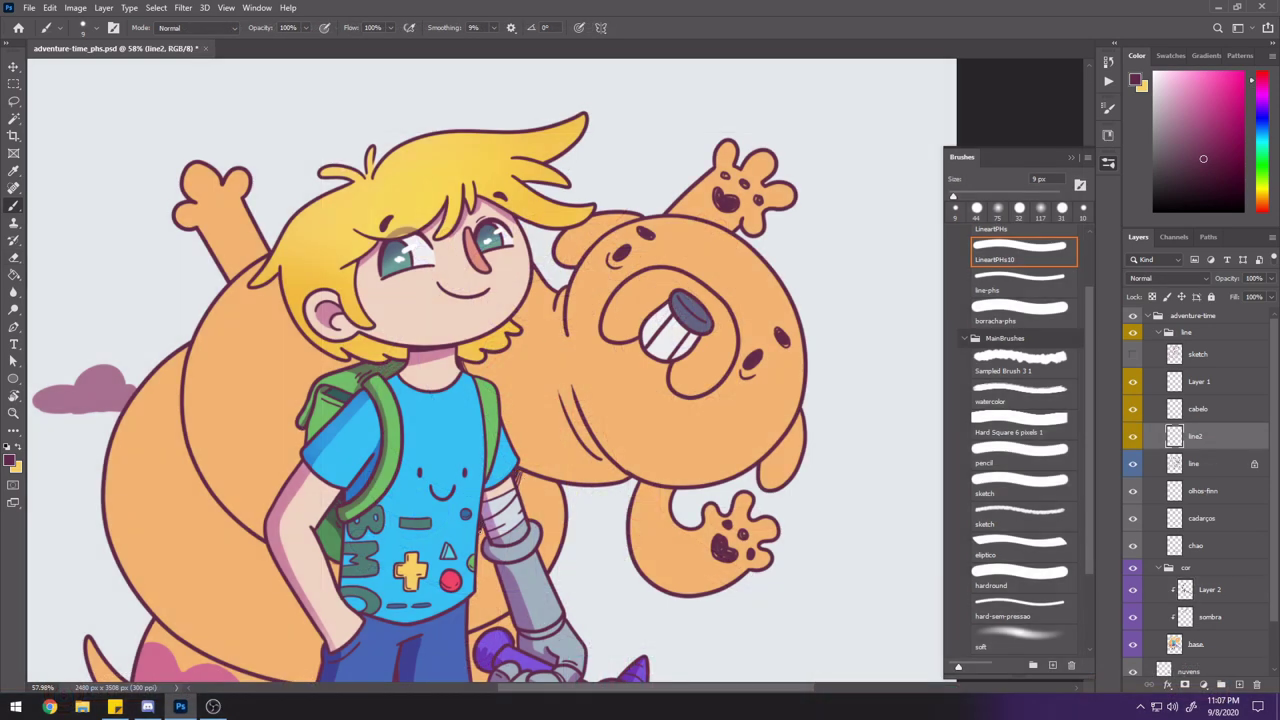
# Draw small thickening line accents under the dog's tail and on its lower outline on the line2 layer, and save
pyautogui.scroll(-2, 483, 527)
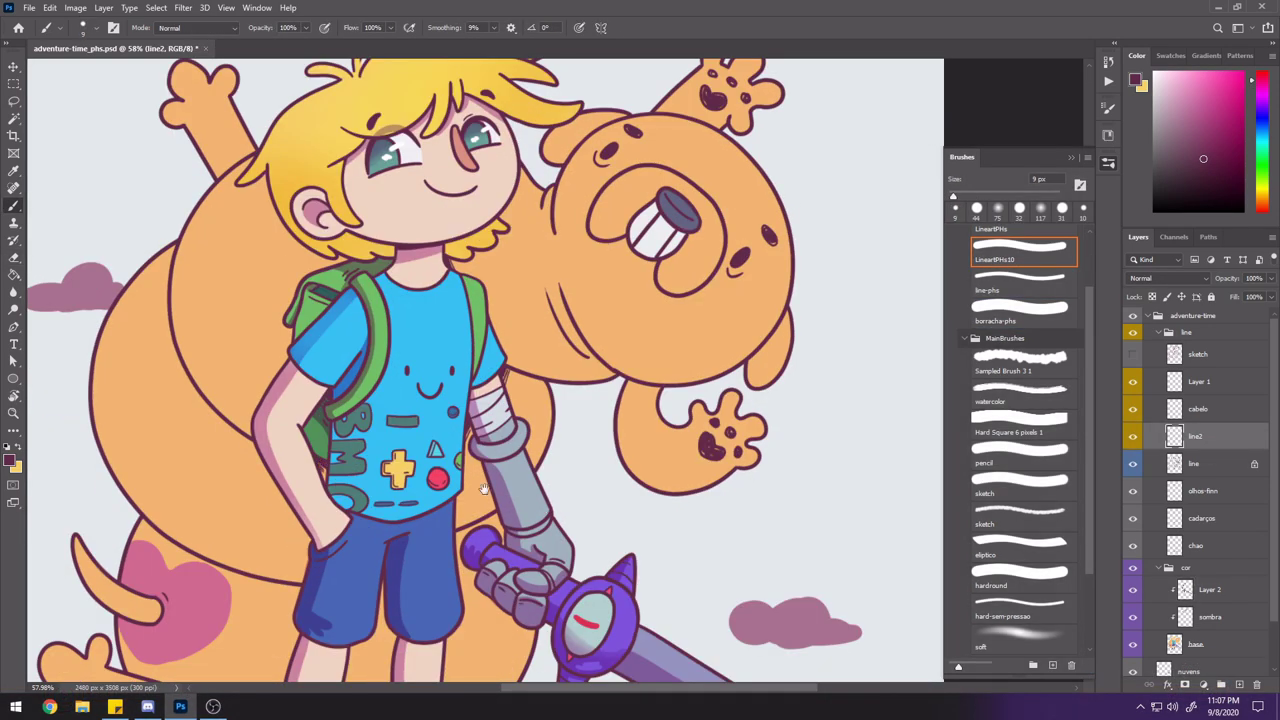
pyautogui.scroll(-4, 483, 488)
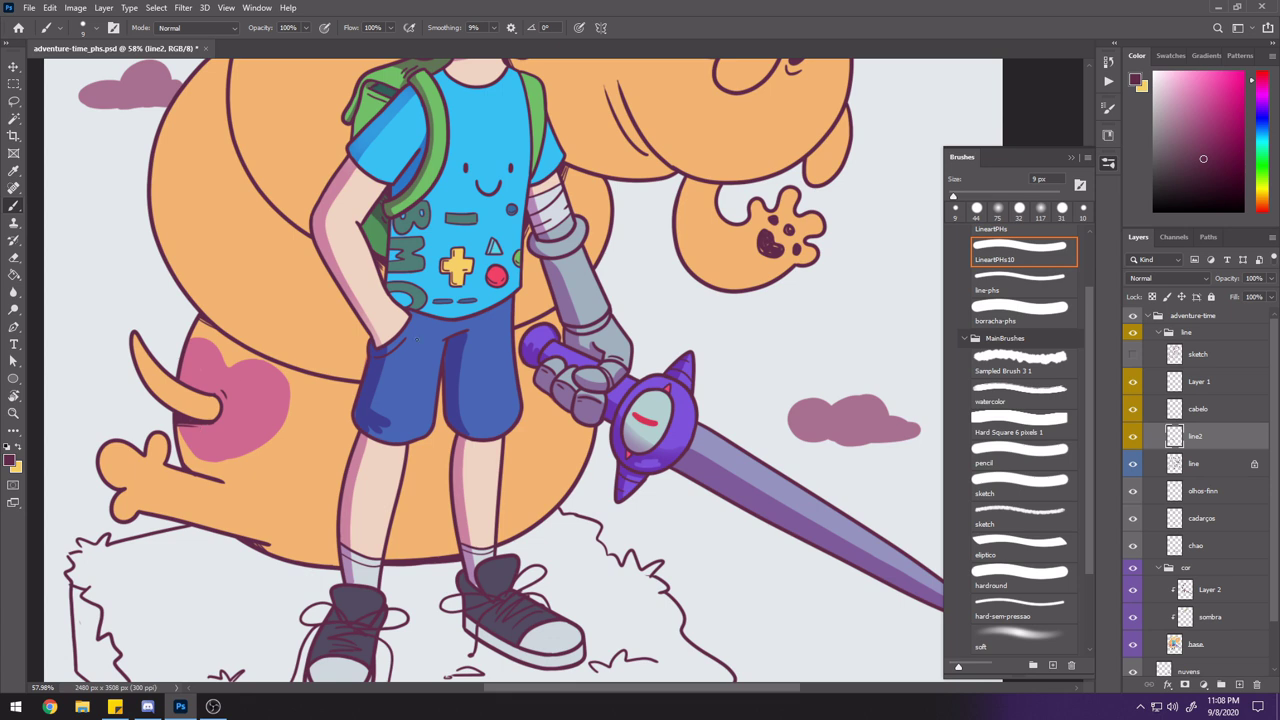
pyautogui.hotkey('ctrl', 's')
pyautogui.hotkey('ctrl', 's')
# Draw small dents and scratches on the boy's metal arm and hand with the 9 px LineartPHs10 brush
pyautogui.moveTo(615, 393); pyautogui.dragTo(654, 385)
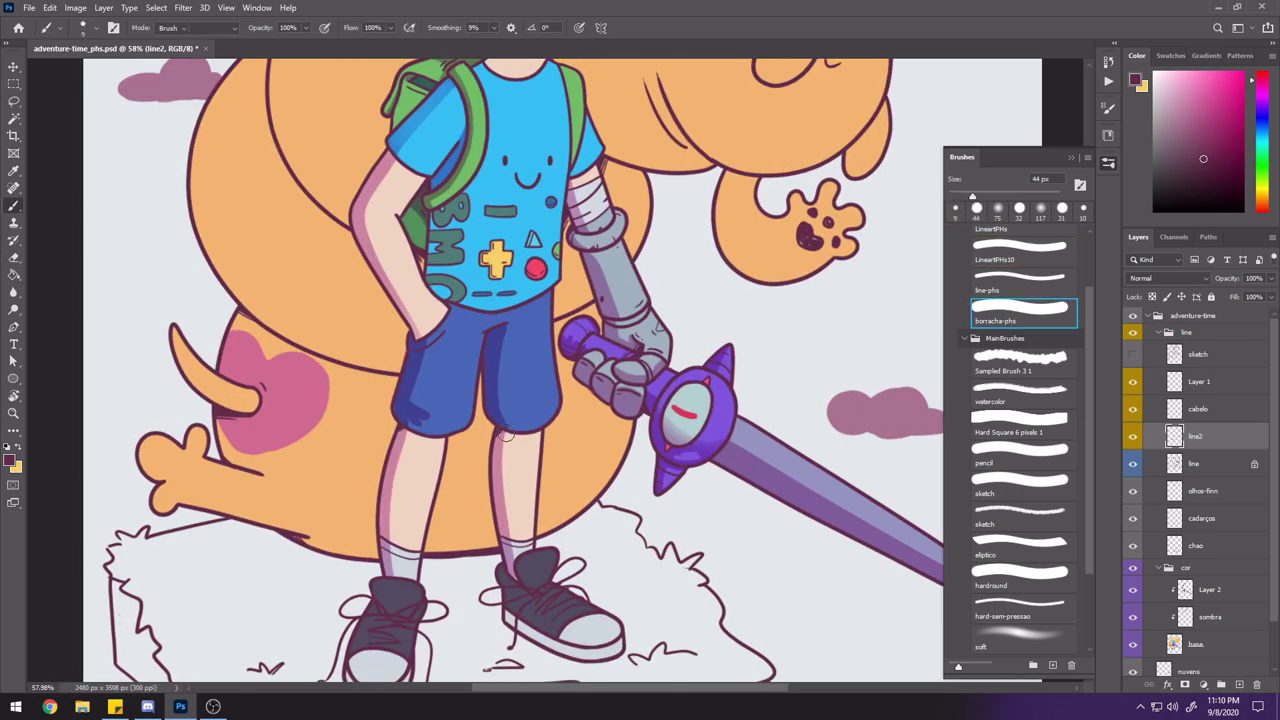
pyautogui.scroll(2, 401, 428)
pyautogui.press('e')
pyautogui.press('b')
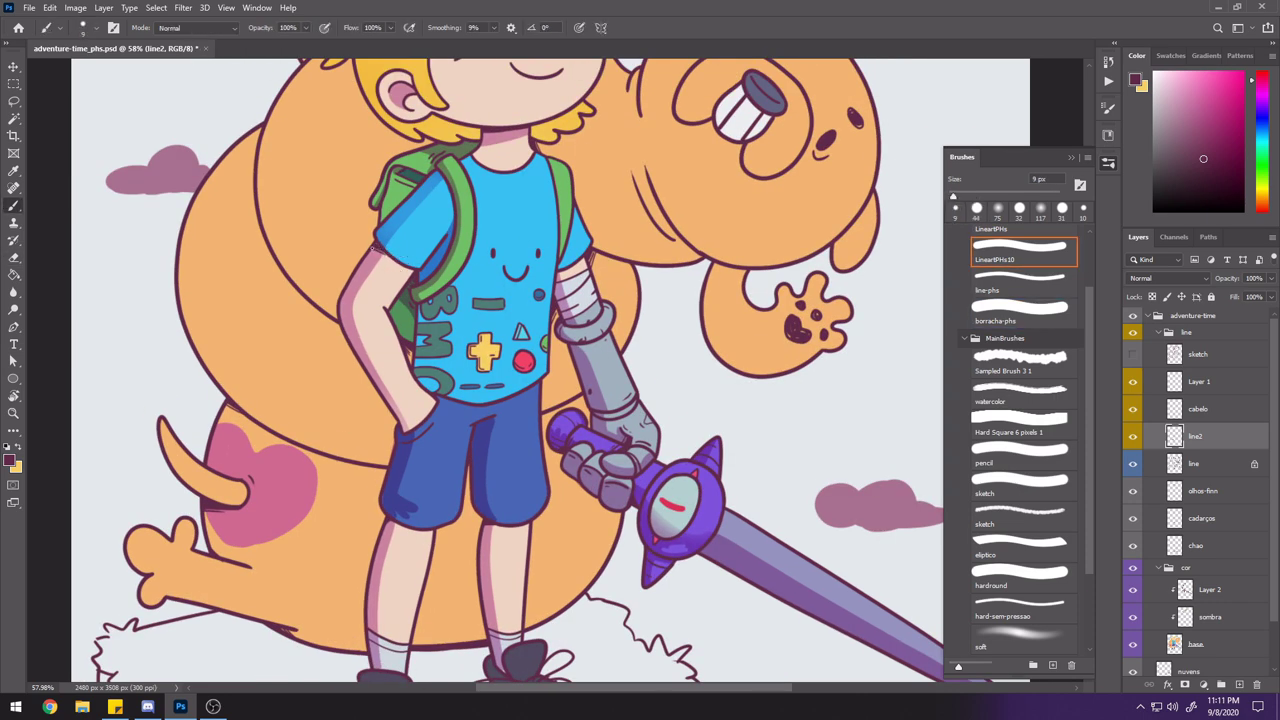
# Add line accents where the dog's outline meets the boy's hair and under the dog's lower arm
pyautogui.moveTo(385, 257); pyautogui.dragTo(377, 309)
pyautogui.moveTo(447, 75); pyautogui.dragTo(394, 201)
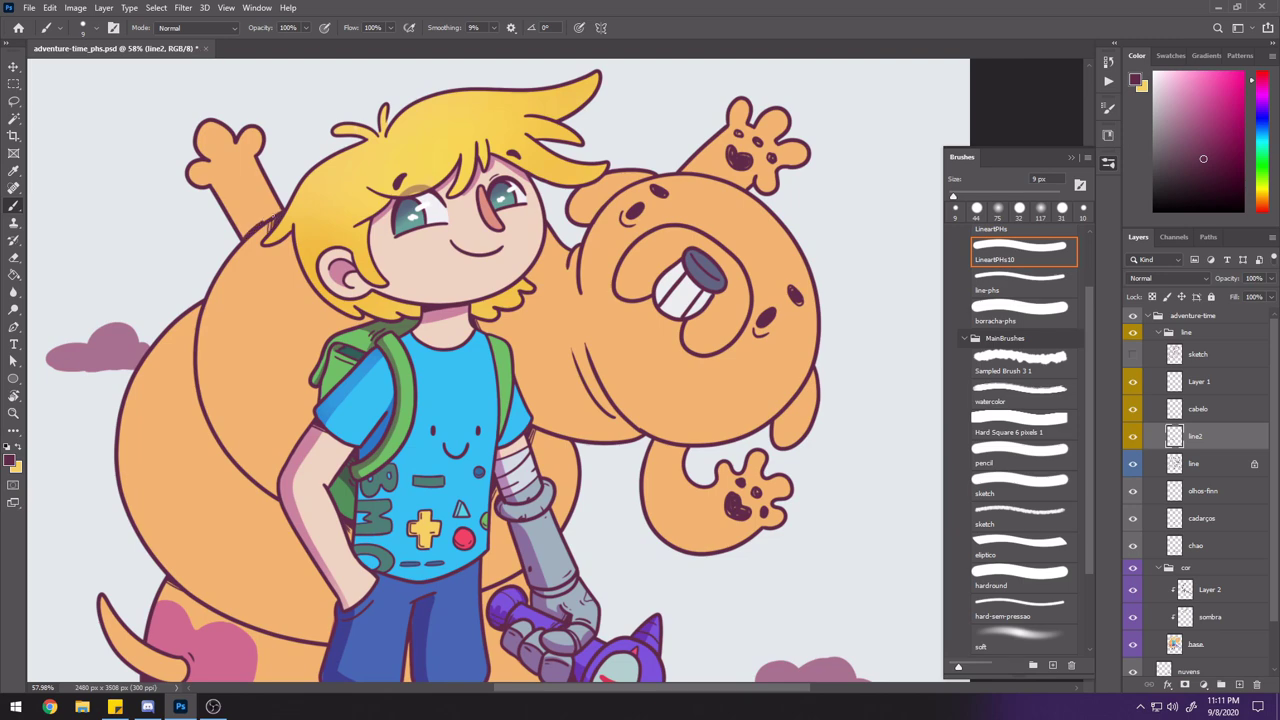
pyautogui.scroll(-3, 686, 290)
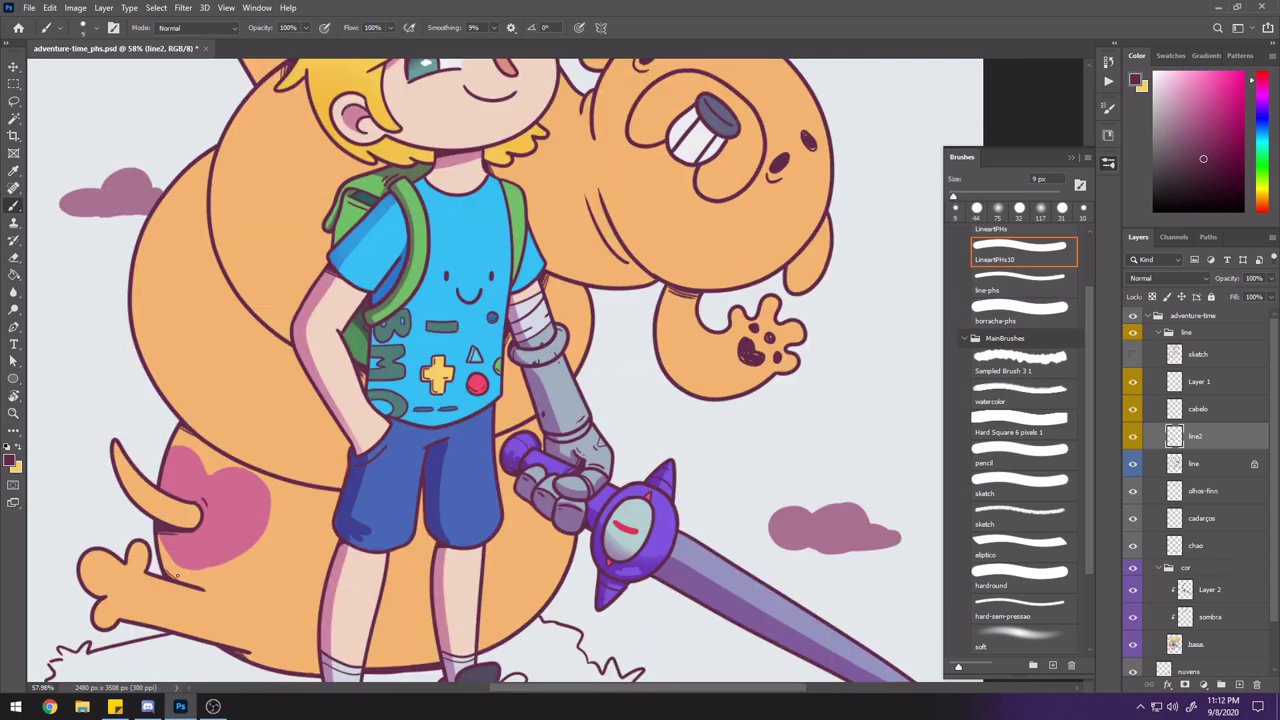
# Draw small curved fur marks over the dog's belly, tail, body coils and neck
pyautogui.scroll(-1, 305, 589)
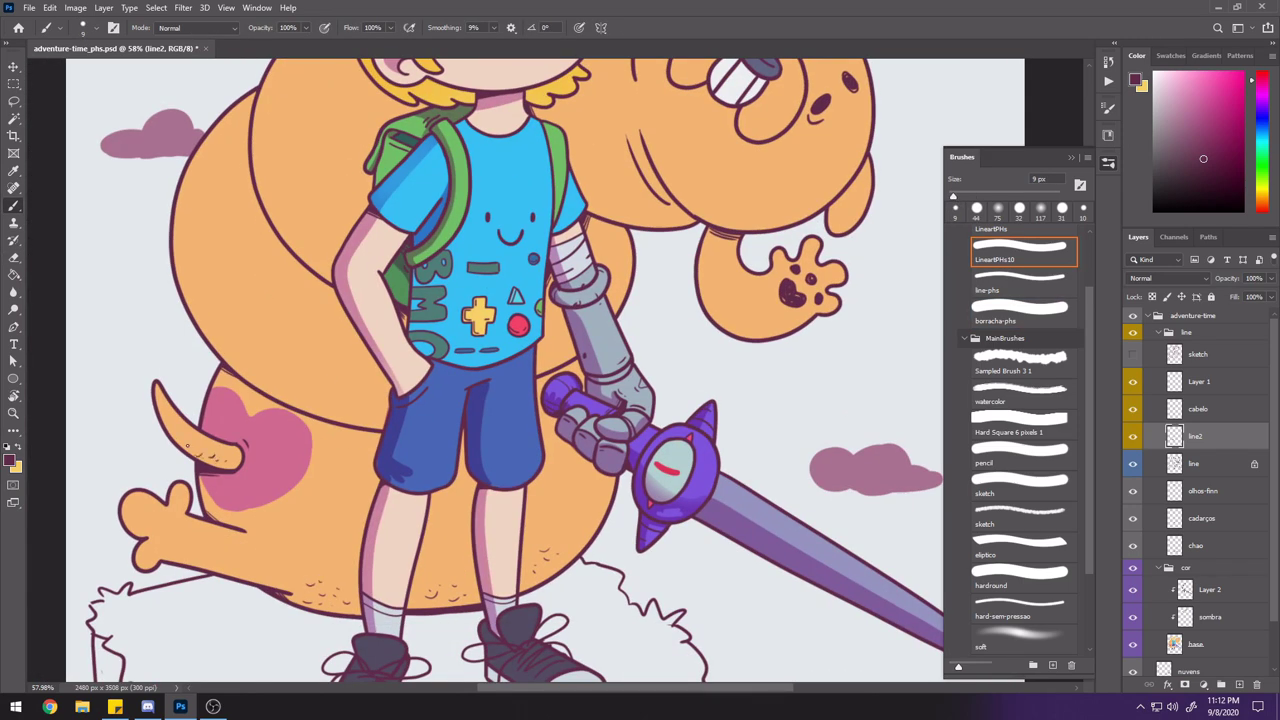
pyautogui.scroll(-1, 200, 455)
pyautogui.scroll(2, 249, 448)
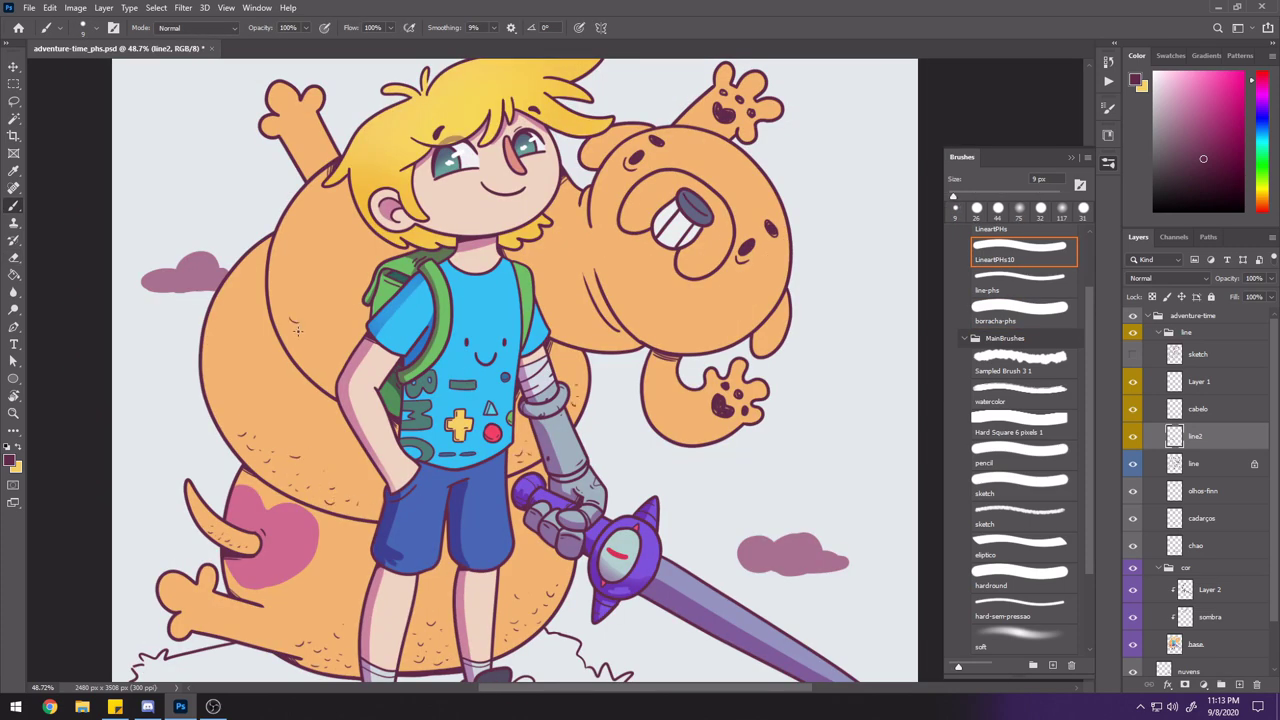
pyautogui.moveTo(568, 317); pyautogui.dragTo(574, 319)
pyautogui.moveTo(572, 318); pyautogui.dragTo(574, 192)
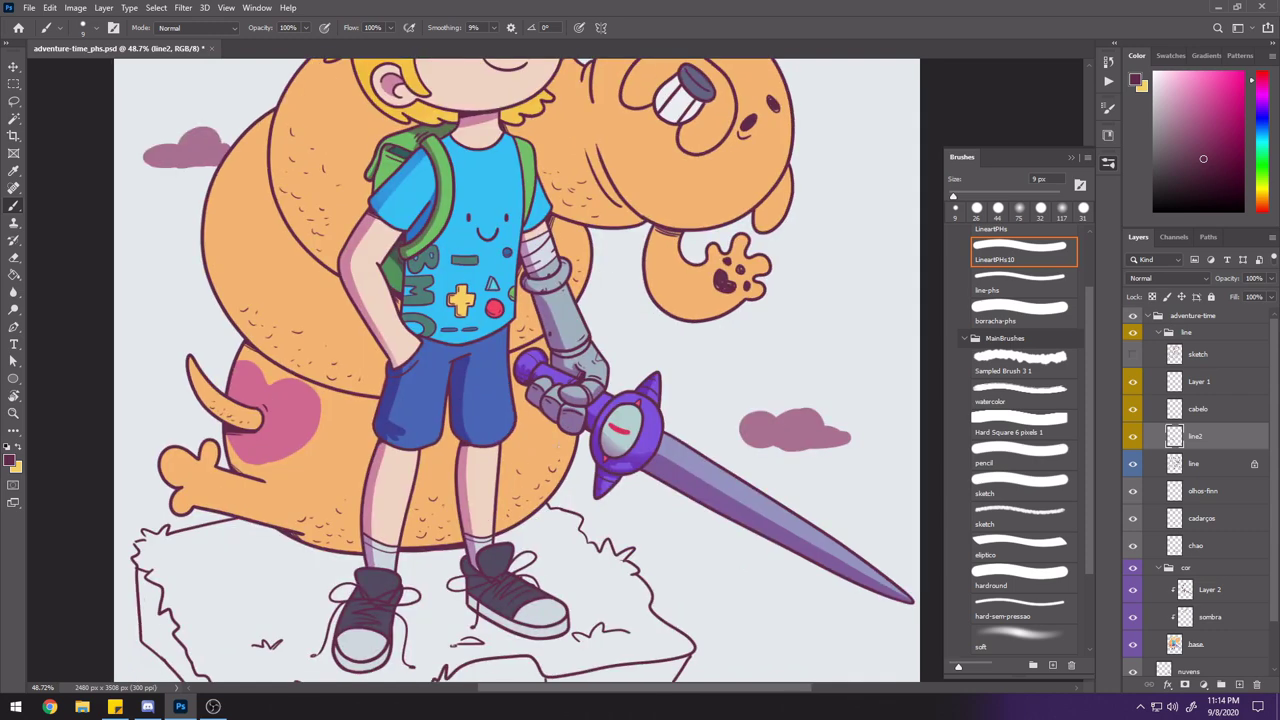
# Add hatching at the dog's hanging ear and fur marks on its cheek, and save the file
pyautogui.moveTo(767, 223); pyautogui.dragTo(717, 359)
pyautogui.moveTo(709, 361); pyautogui.dragTo(716, 360)
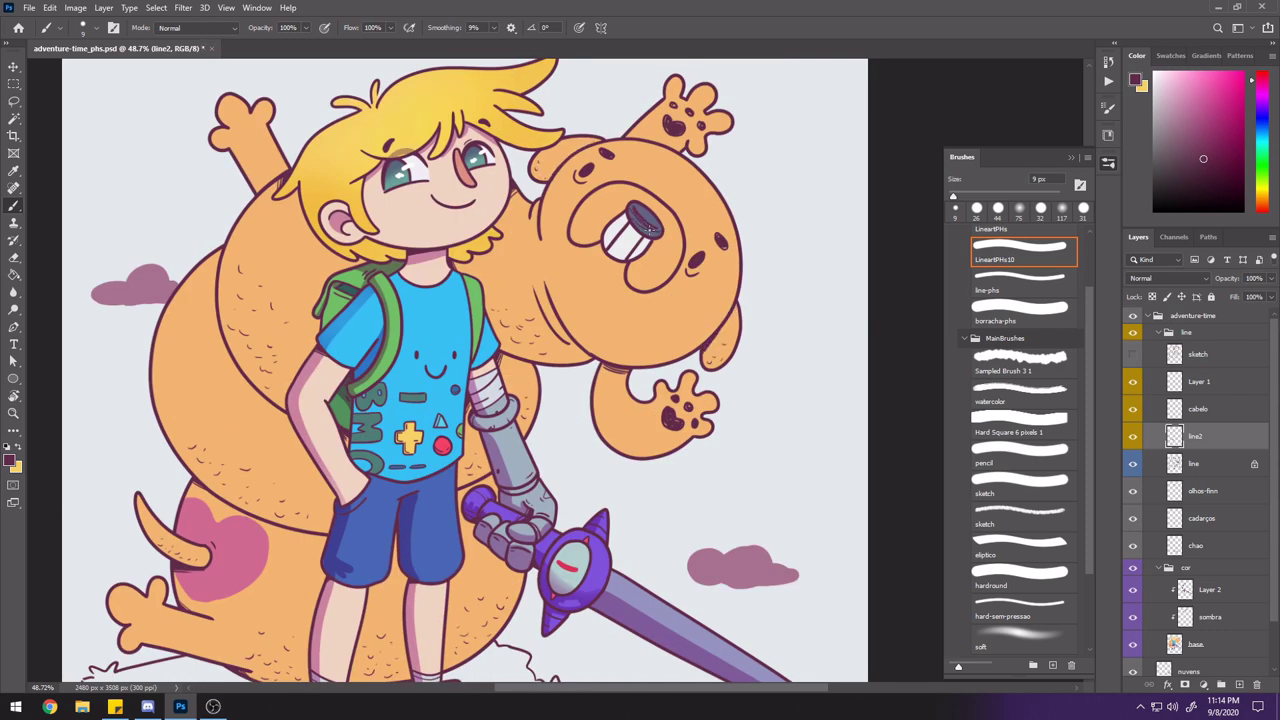
pyautogui.moveTo(600, 245); pyautogui.dragTo(622, 265)
pyautogui.hotkey('ctrl', 's')
pyautogui.moveTo(515, 396); pyautogui.dragTo(573, 410)
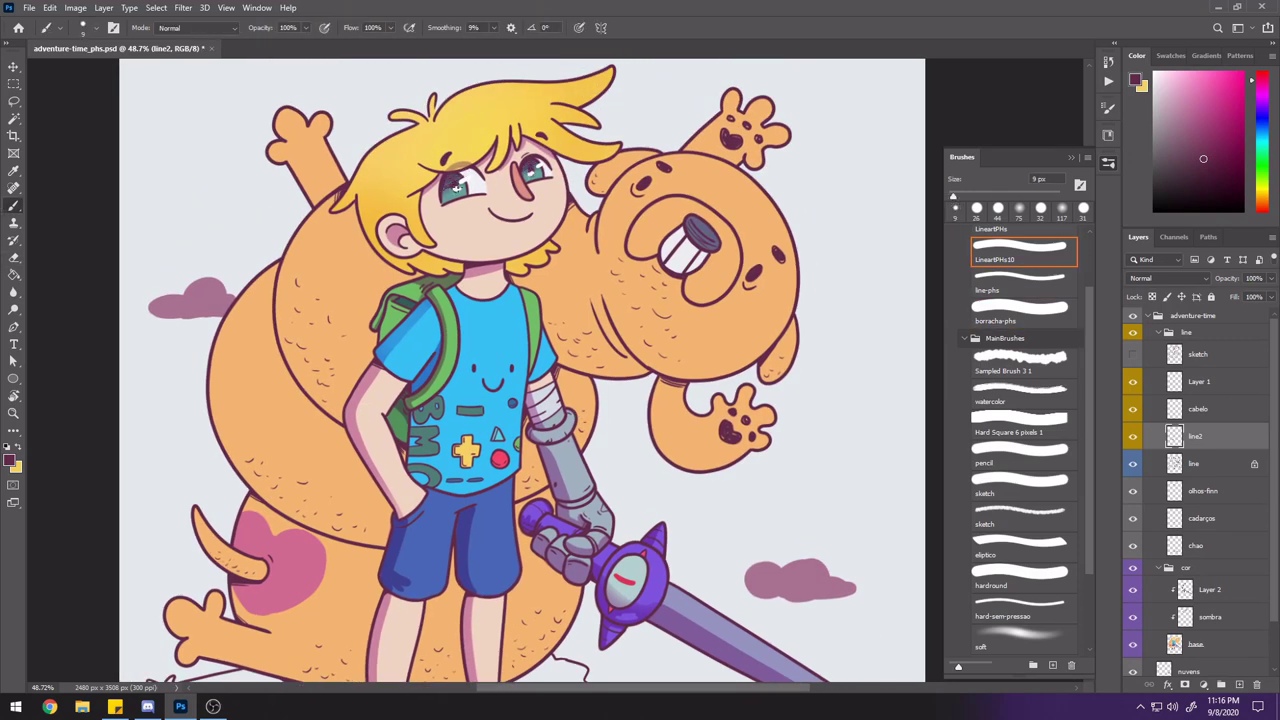
# Save the file and add a new layer above line2 for the arm tattoo, with the LineartPHs10 brush at 15 px
pyautogui.hotkey('ctrl', 's')
pyautogui.scroll(-2, 560, 380)
pyautogui.moveTo(560, 380); pyautogui.dragTo(563, 301)
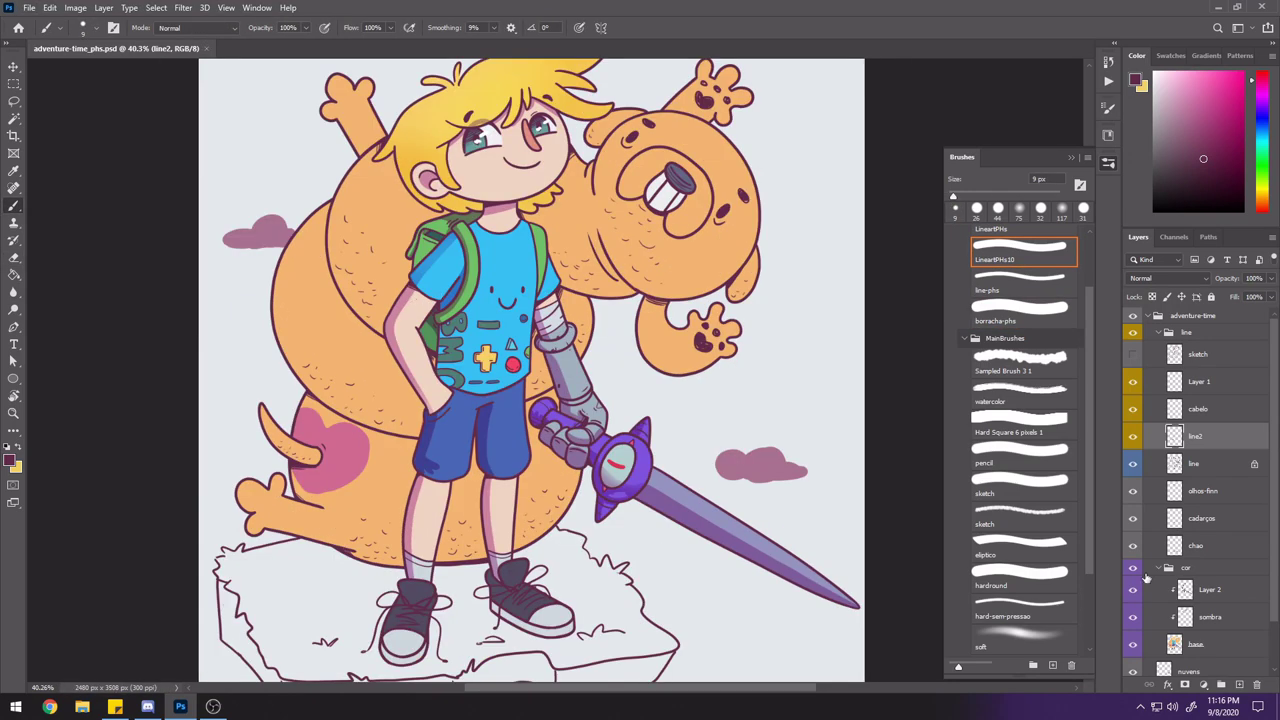
pyautogui.hotkey('ctrl', 'shift', 'alt', 'n')
pyautogui.rightClick(401, 291)
pyautogui.moveTo(468, 327); pyautogui.dragTo(472, 327)
pyautogui.click(617, 4)
# Draw tattoo line art over the boy's bare upper arm and forearm on the new layer
pyautogui.moveTo(399, 306)
pyautogui.mouseDown()
pyautogui.moveTo(408, 317)
pyautogui.moveTo(370, 304)
pyautogui.moveTo(400, 312)
pyautogui.mouseUp()
pyautogui.scroll(5, 434, 315)
pyautogui.hotkey('ctrl', 'z')
pyautogui.moveTo(374, 300)
pyautogui.mouseDown()
pyautogui.moveTo(394, 318)
pyautogui.moveTo(394, 302)
pyautogui.moveTo(408, 306)
pyautogui.mouseUp()
pyautogui.hotkey('ctrl', 'z')
pyautogui.hotkey('ctrl', 'z')
pyautogui.moveTo(372, 300)
pyautogui.mouseDown()
pyautogui.moveTo(396, 320)
pyautogui.moveTo(357, 342)
pyautogui.moveTo(364, 319)
pyautogui.mouseUp()
pyautogui.hotkey('ctrl', 'z')
pyautogui.moveTo(427, 287); pyautogui.dragTo(428, 311)
pyautogui.moveTo(382, 356); pyautogui.dragTo(372, 366)
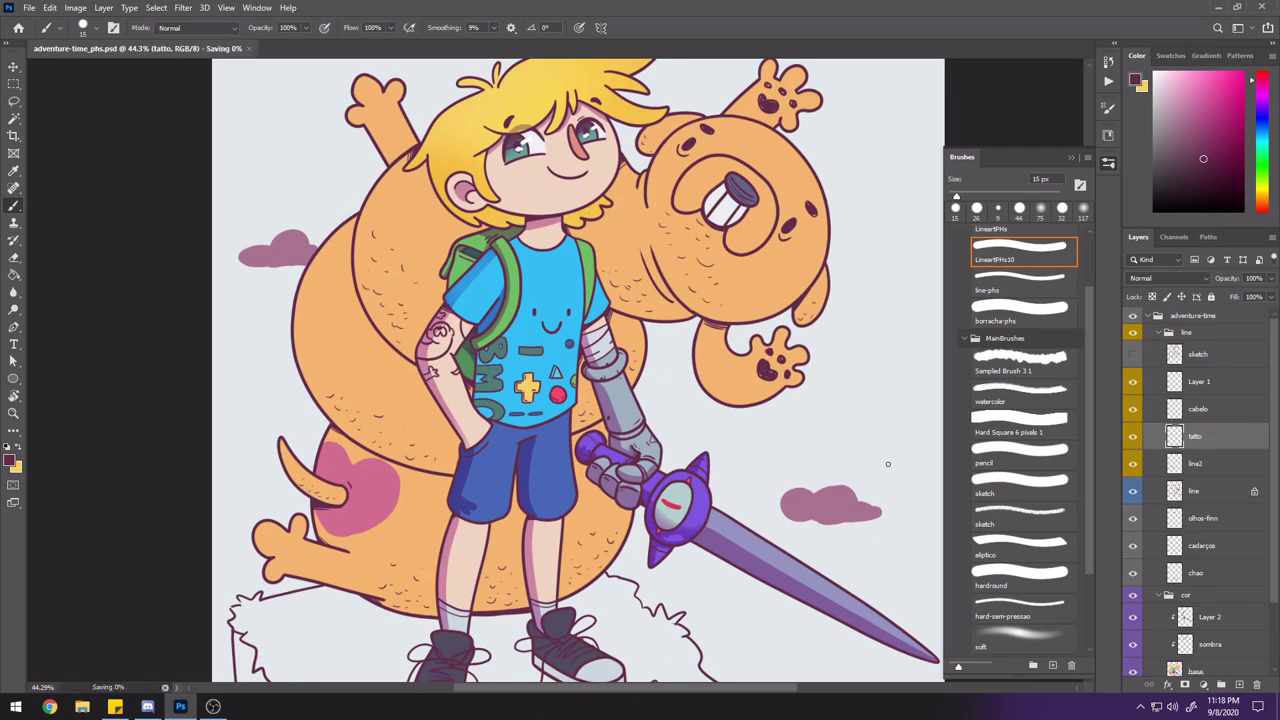
pyautogui.hotkey('ctrl', '-')
pyautogui.hotkey('ctrl', '-')
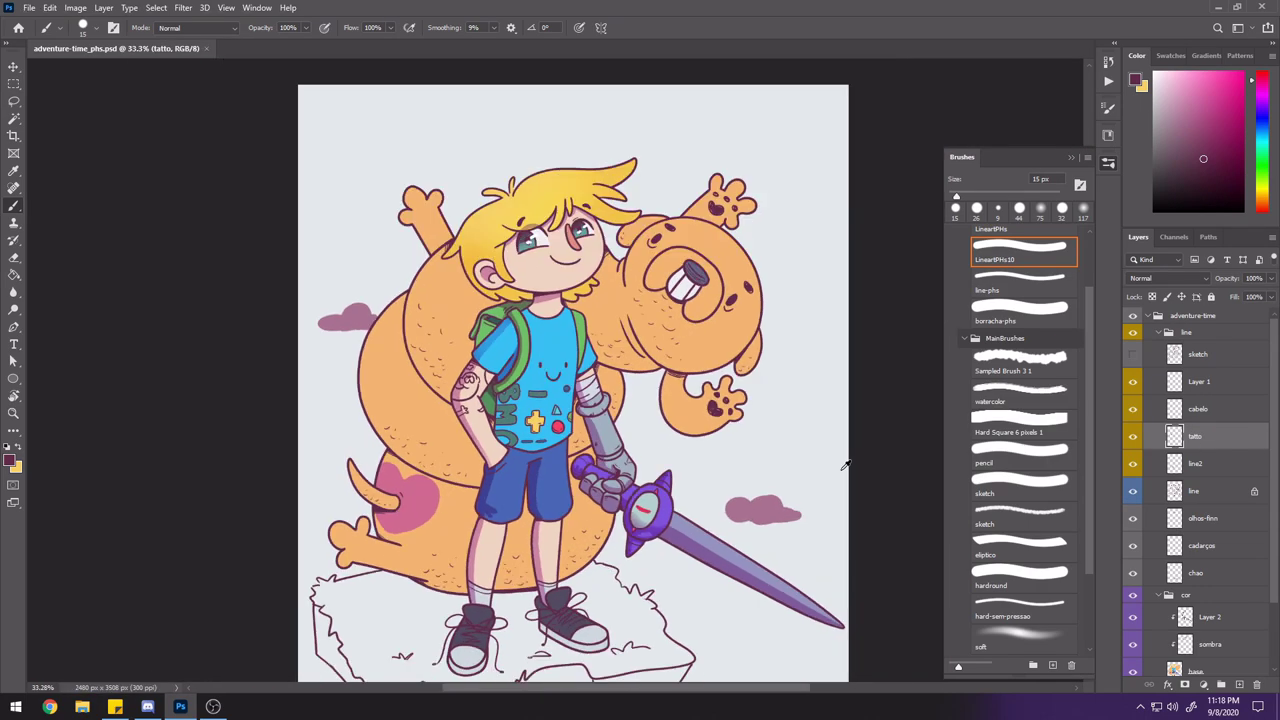
# Add a new layer named baba directly below the locked line layer
pyautogui.press('e')
pyautogui.hotkey('alt', '[')
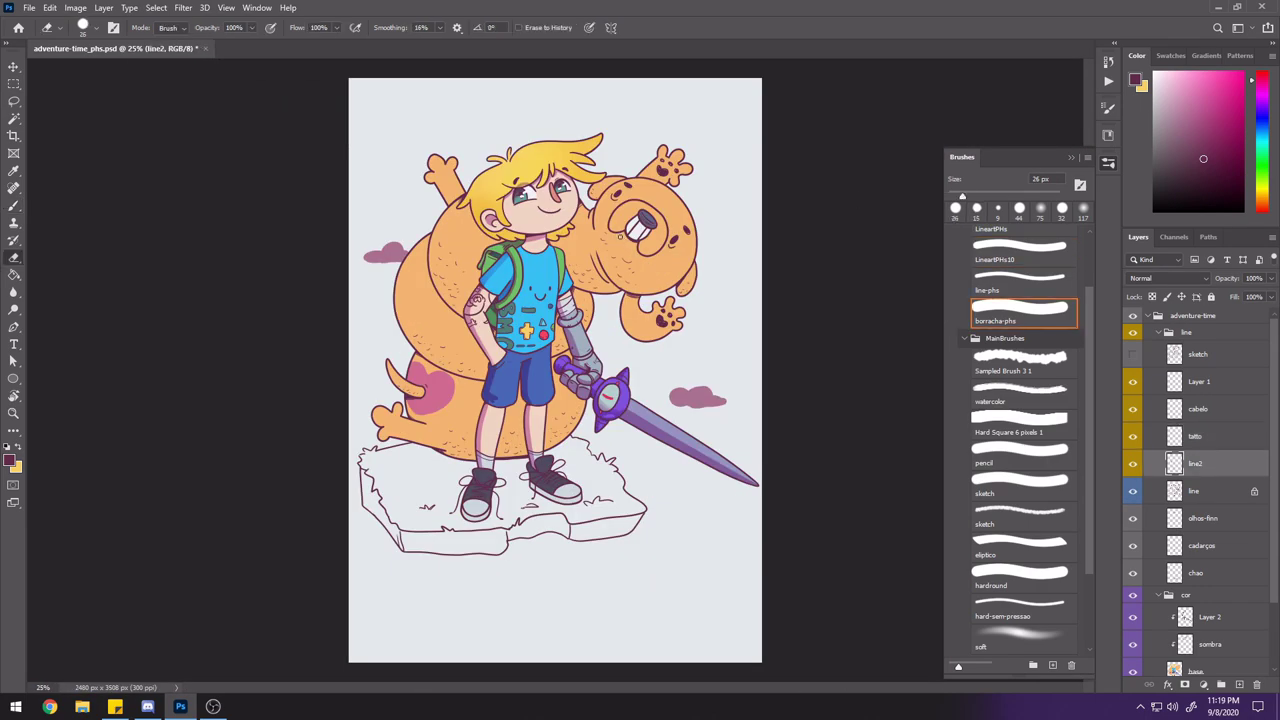
pyautogui.press('b')
pyautogui.press('e')
pyautogui.press('b')
pyautogui.click(1220, 498)
pyautogui.keyDown('ctrl'); pyautogui.click(1239, 685); pyautogui.keyUp('ctrl')
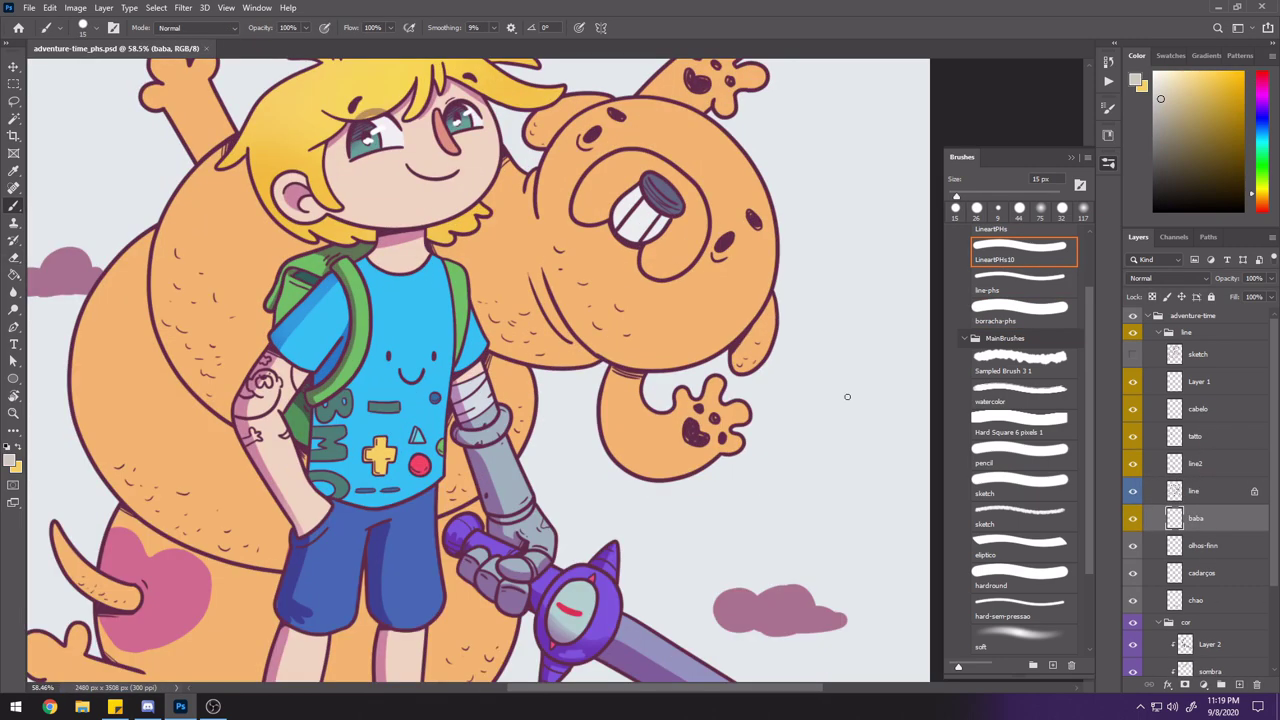
# Draw light grey strings of drool hanging from the dog's teeth down over its cheek
pyautogui.moveTo(640, 250); pyautogui.dragTo(635, 283)
pyautogui.click(1212, 465)
pyautogui.moveTo(1208, 517)
pyautogui.mouseDown()
pyautogui.moveTo(1202, 479)
pyautogui.moveTo(1200, 530)
pyautogui.mouseUp()
pyautogui.click(1154, 72)
pyautogui.moveTo(636, 264); pyautogui.dragTo(654, 352)
# Add another layer named baba at the top of the line group and paint white drool highlights on it
pyautogui.click(1200, 354)
pyautogui.click(1239, 685)
pyautogui.doubleClick(1198, 354)
pyautogui.write('baba')
pyautogui.press('Return')
pyautogui.click(1158, 84)
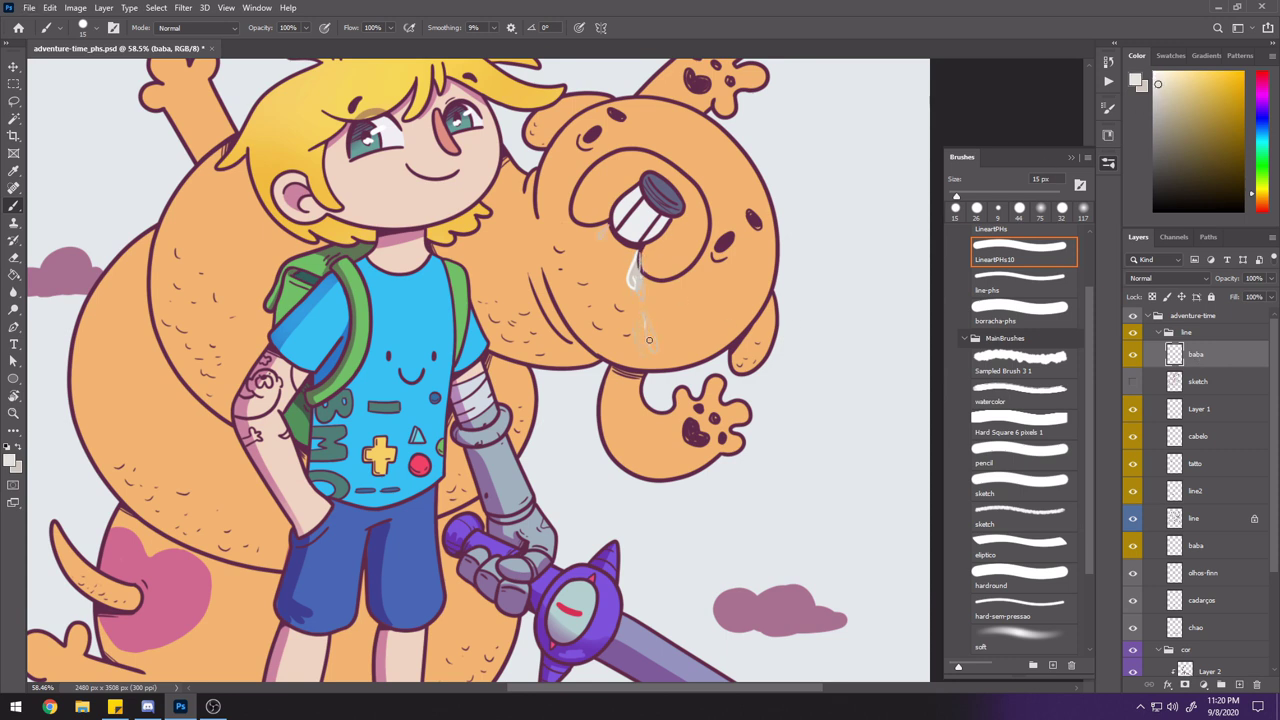
pyautogui.click(1154, 72)
pyautogui.scroll(-3, 637, 345)
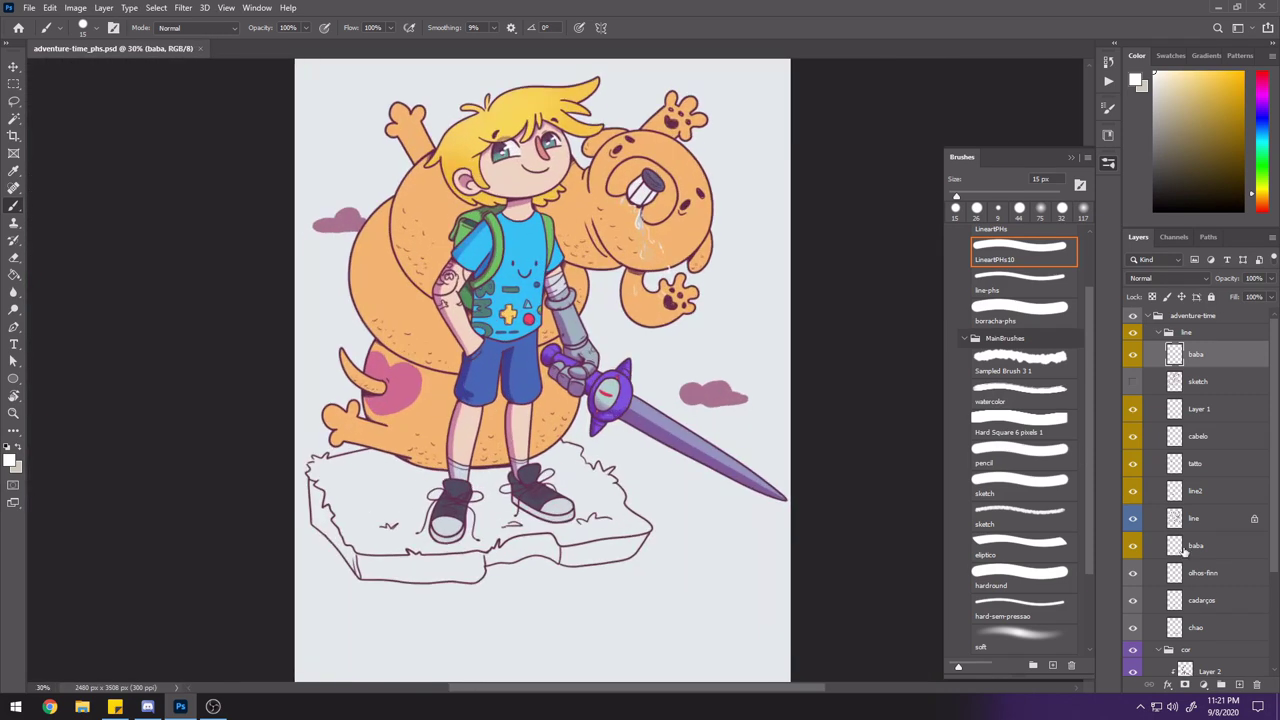
# Shift the tatto layer's colour to purple with a Hue/Saturation adjustment
pyautogui.click(1195, 463)
pyautogui.hotkey('ctrl', 'u')
pyautogui.scroll(9, 464, 288)
pyautogui.click(1014, 285)
pyautogui.moveTo(821, 207); pyautogui.dragTo(928, 208)
pyautogui.moveTo(852, 241); pyautogui.dragTo(914, 242)
pyautogui.moveTo(885, 276); pyautogui.dragTo(889, 278)
pyautogui.moveTo(928, 208)
pyautogui.mouseDown()
pyautogui.moveTo(885, 209)
pyautogui.moveTo(908, 208)
pyautogui.mouseUp()
pyautogui.moveTo(914, 241)
pyautogui.mouseDown()
pyautogui.moveTo(841, 243)
pyautogui.moveTo(862, 242)
pyautogui.mouseUp()
pyautogui.moveTo(889, 276); pyautogui.dragTo(883, 278)
pyautogui.press('Return')
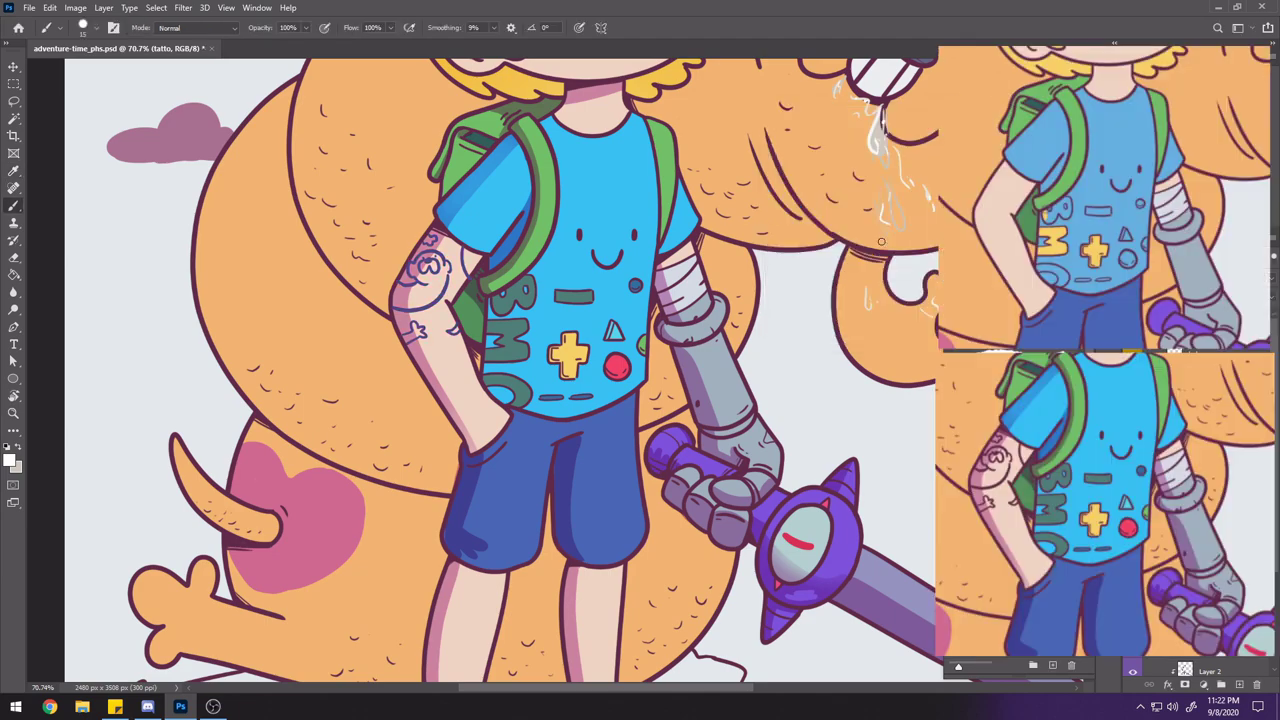
# Add more purple tattoo strokes on the inner side of the boy's bare forearm
pyautogui.scroll(-3, 881, 241)
pyautogui.scroll(5, 476, 280)
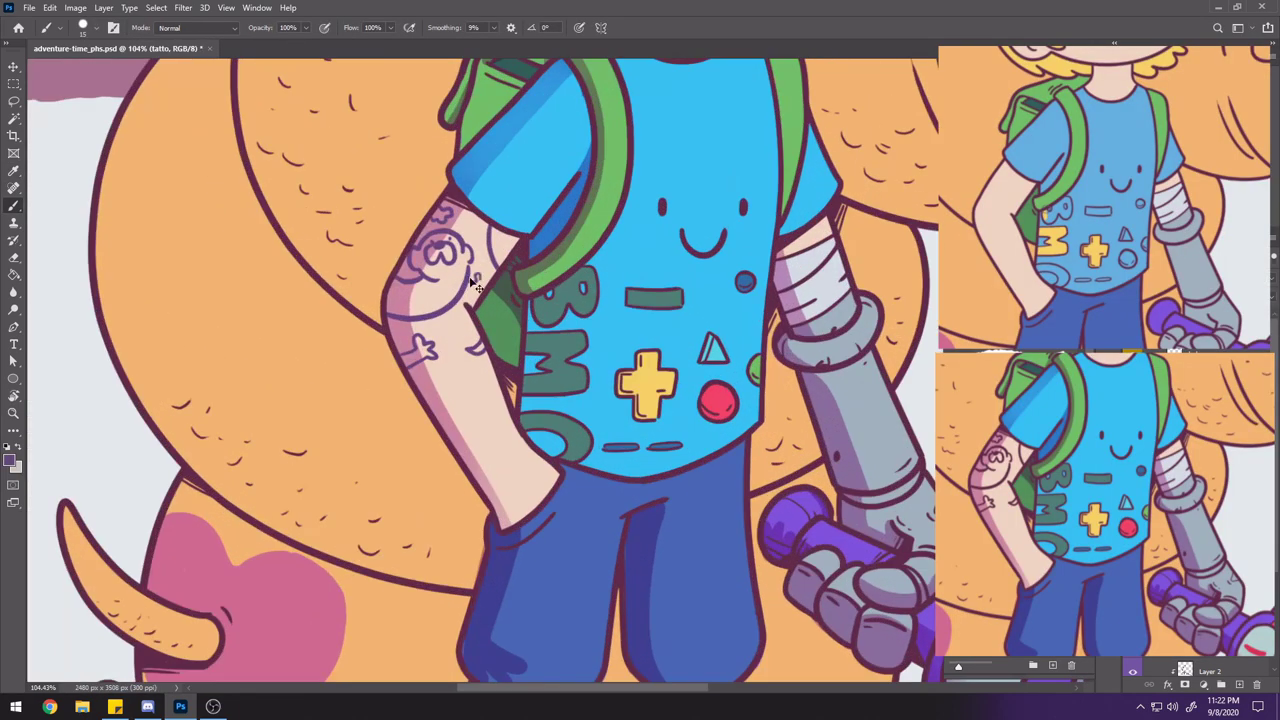
pyautogui.scroll(-3, 450, 328)
pyautogui.scroll(2, 473, 314)
pyautogui.moveTo(473, 314)
pyautogui.mouseDown()
pyautogui.moveTo(502, 362)
pyautogui.moveTo(486, 354)
pyautogui.mouseUp()
pyautogui.scroll(-3, 490, 340)
pyautogui.scroll(2, 500, 340)
pyautogui.scroll(-4, 496, 345)
pyautogui.scroll(3, 526, 367)
# Draw more whitish drool falling below the dog's lower arm toward the sword on the top baba layer
pyautogui.click(1196, 354)
pyautogui.keyDown('alt'); pyautogui.click(692, 246); pyautogui.keyUp('alt')
pyautogui.moveTo(687, 466); pyautogui.dragTo(706, 485)
pyautogui.keyDown('alt'); pyautogui.click(690, 216); pyautogui.keyUp('alt')
pyautogui.scroll(2, 566, 218)
pyautogui.scroll(-5, 1134, 566)
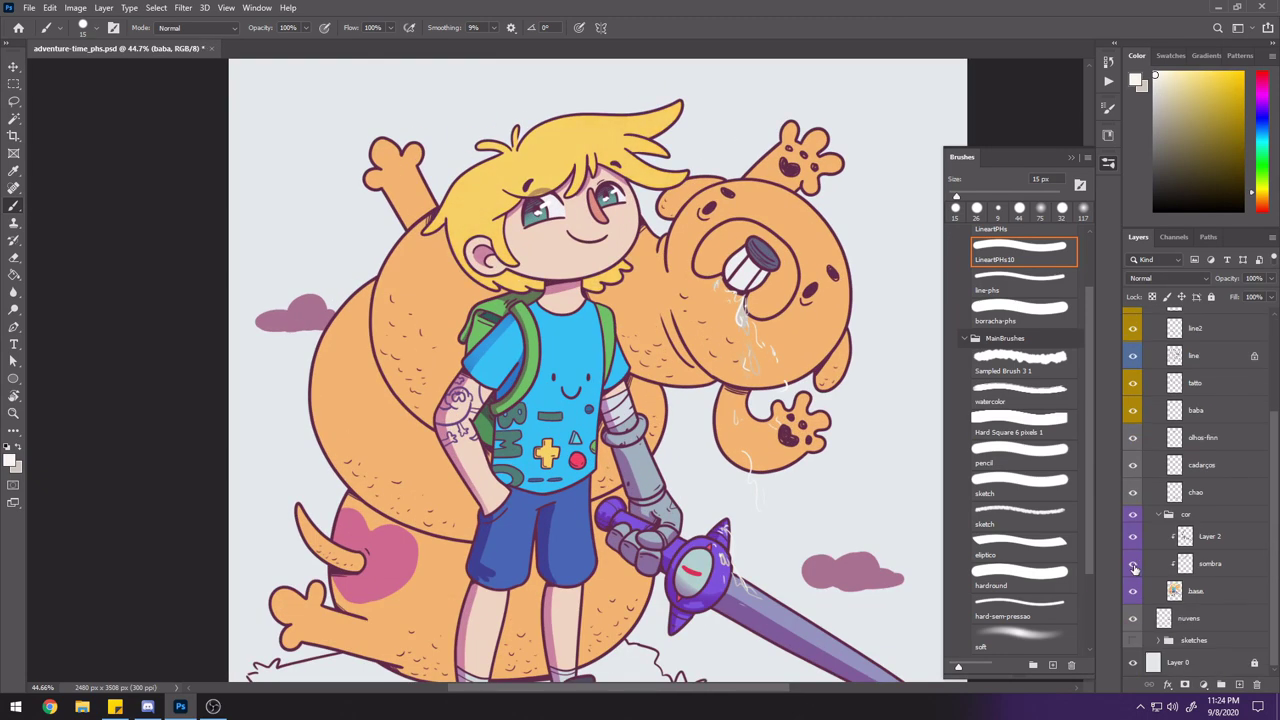
# Paint dark shadow accents under the boy's chin and on his nose on the Hard Light Layer 2
pyautogui.click(1210, 564)
pyautogui.click(1210, 537)
pyautogui.click(1171, 56)
pyautogui.click(1196, 78)
pyautogui.click(1137, 56)
pyautogui.moveTo(576, 292); pyautogui.dragTo(543, 299)
pyautogui.keyDown('alt'); pyautogui.click(545, 299); pyautogui.keyUp('alt')
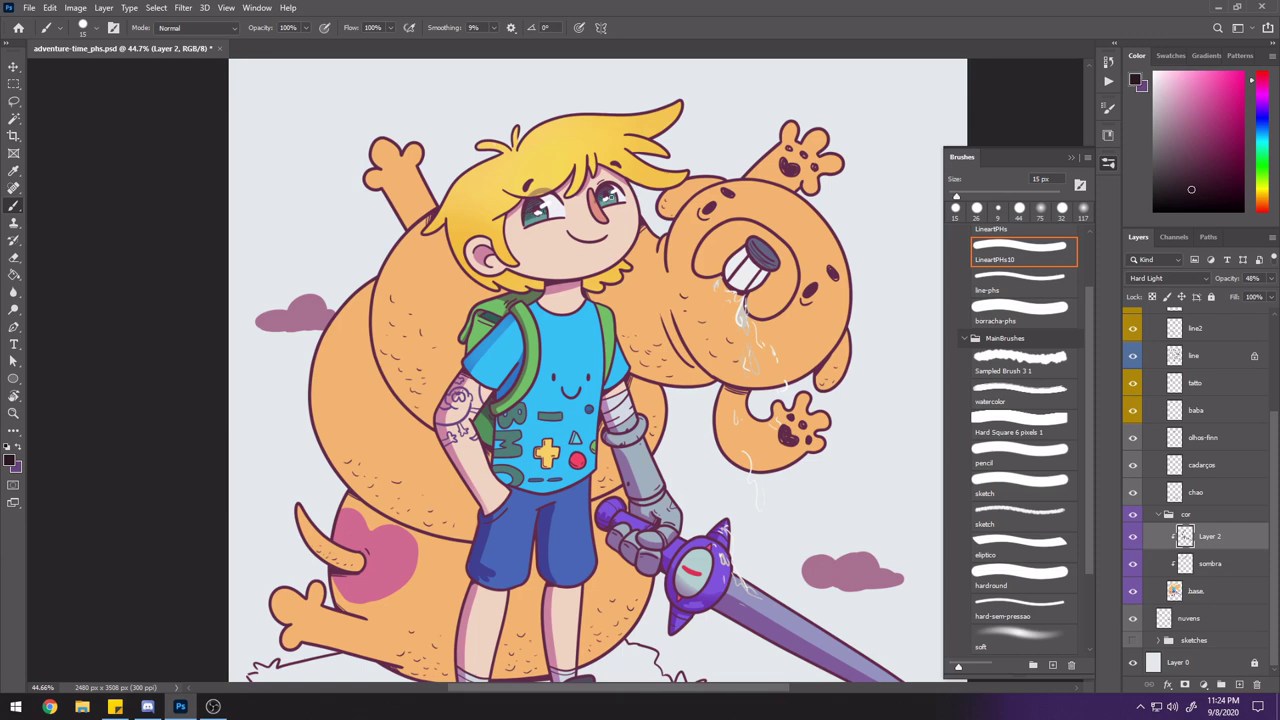
pyautogui.keyDown('alt'); pyautogui.click(590, 192); pyautogui.keyUp('alt')
pyautogui.moveTo(596, 214); pyautogui.dragTo(603, 224)
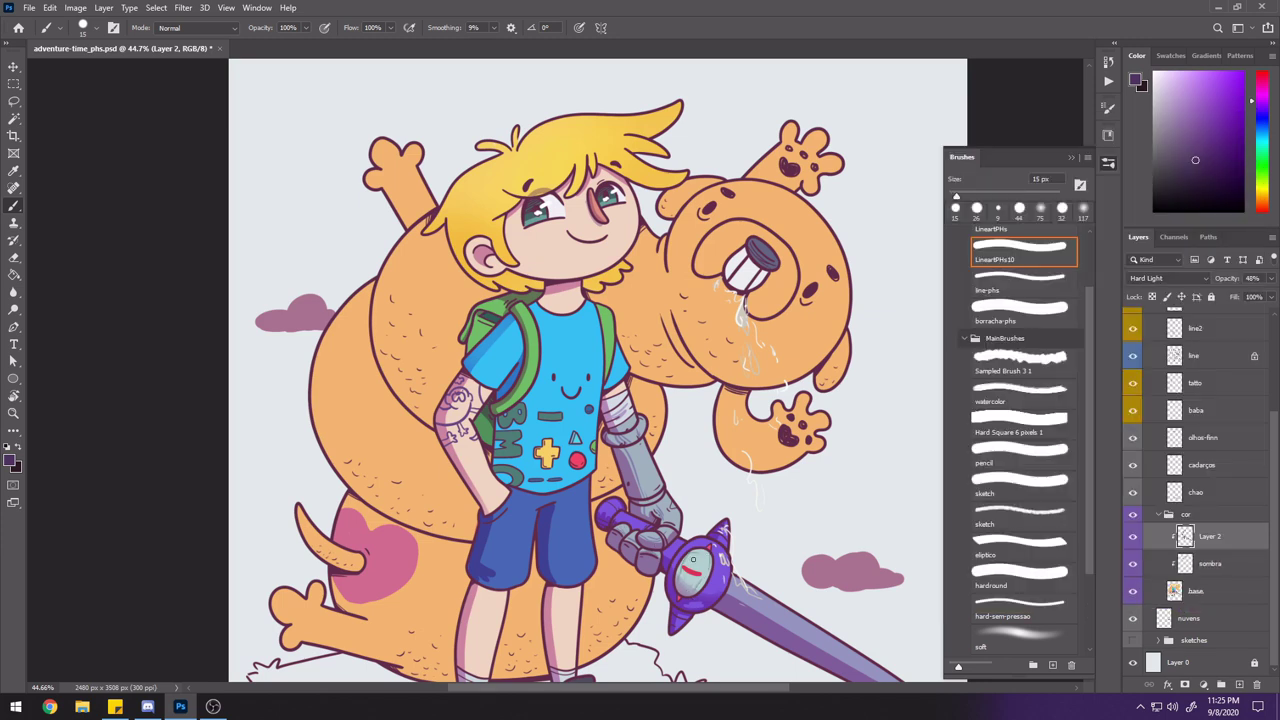
# Save the file and add shading strokes on the shirt sleeves and backpack, cleaning their edges with the eraser
pyautogui.moveTo(705, 549); pyautogui.dragTo(741, 489)
pyautogui.hotkey('ctrl', 's')
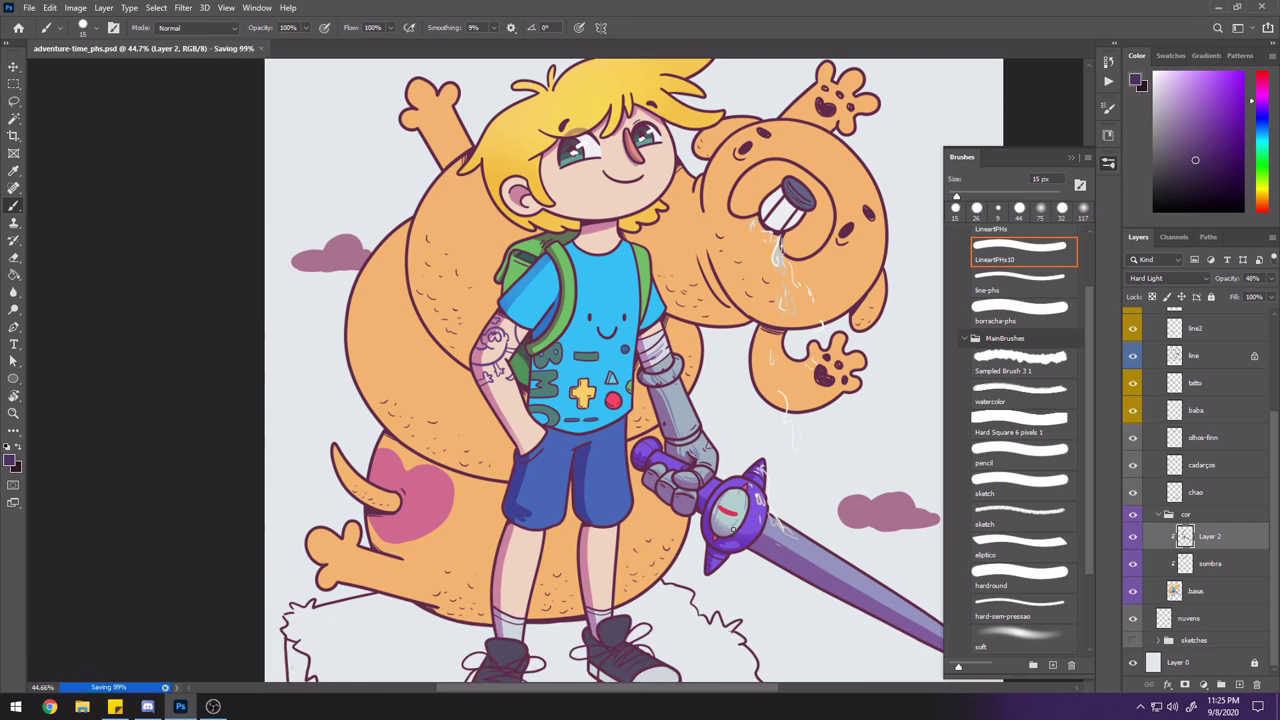
pyautogui.moveTo(648, 306); pyautogui.dragTo(651, 328)
pyautogui.moveTo(510, 300); pyautogui.dragTo(520, 316)
pyautogui.press('e')
pyautogui.moveTo(524, 265)
pyautogui.mouseDown()
pyautogui.moveTo(512, 286)
pyautogui.moveTo(556, 320)
pyautogui.mouseUp()
pyautogui.press('b')
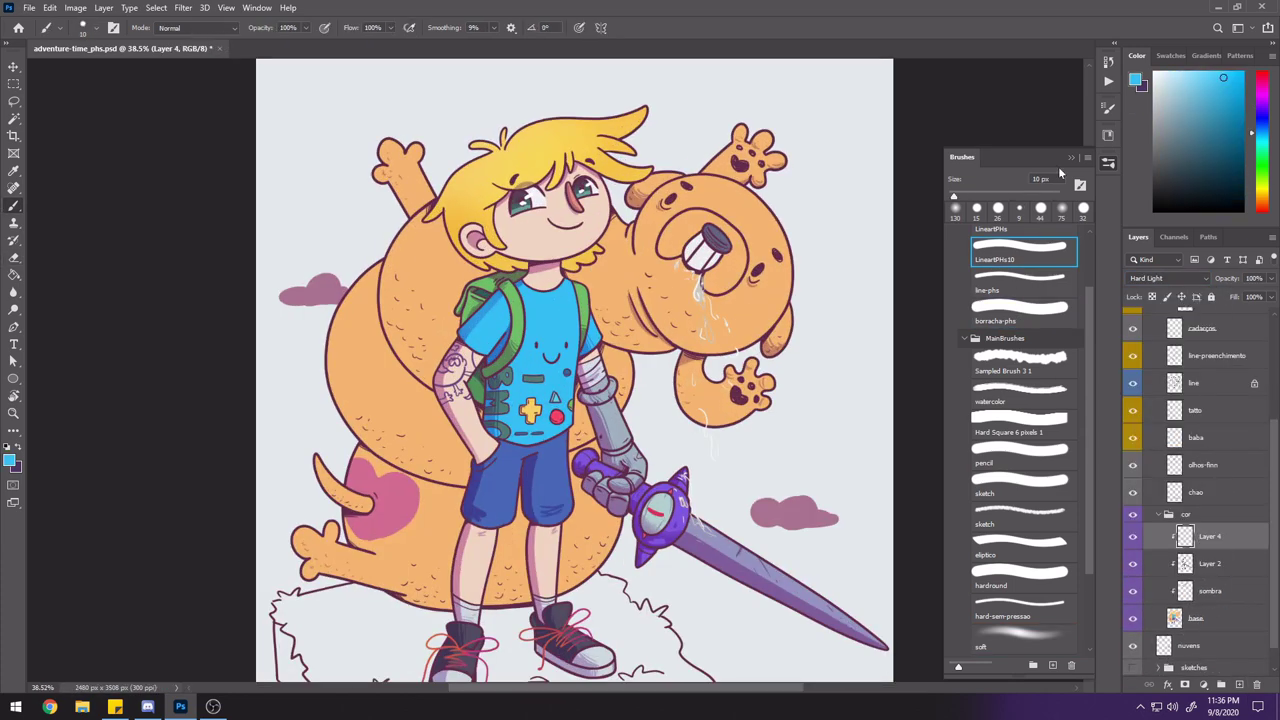
# Paint yellow rim light on the dog's raised arm, hanging ear and lower arm on Layer 4
pyautogui.click(1262, 187)
pyautogui.rightClick(490, 225)
pyautogui.moveTo(553, 258); pyautogui.dragTo(572, 258)
pyautogui.click(928, 103)
pyautogui.moveTo(788, 307); pyautogui.dragTo(784, 348)
pyautogui.moveTo(758, 134)
pyautogui.mouseDown()
pyautogui.moveTo(782, 162)
pyautogui.moveTo(773, 172)
pyautogui.mouseUp()
pyautogui.moveTo(734, 145); pyautogui.dragTo(629, 203)
pyautogui.press('e')
pyautogui.moveTo(786, 348)
pyautogui.mouseDown()
pyautogui.moveTo(793, 307)
pyautogui.moveTo(789, 332)
pyautogui.mouseUp()
pyautogui.press('b')
pyautogui.moveTo(750, 360)
pyautogui.mouseDown()
pyautogui.moveTo(774, 384)
pyautogui.moveTo(769, 402)
pyautogui.moveTo(787, 371)
pyautogui.mouseUp()
# Paint yellow highlights with the 21 px LineartPHs10 brush along the metal arm and the dog's body beside it
pyautogui.click(998, 210)
pyautogui.rightClick(720, 338)
pyautogui.hotkey('ctrl', 'z')
pyautogui.moveTo(604, 342)
pyautogui.mouseDown()
pyautogui.moveTo(671, 350)
pyautogui.moveTo(661, 365)
pyautogui.mouseUp()
pyautogui.rightClick(590, 332)
pyautogui.moveTo(604, 342)
pyautogui.mouseDown()
pyautogui.moveTo(671, 350)
pyautogui.moveTo(626, 396)
pyautogui.mouseUp()
pyautogui.press('e')
pyautogui.press('b')
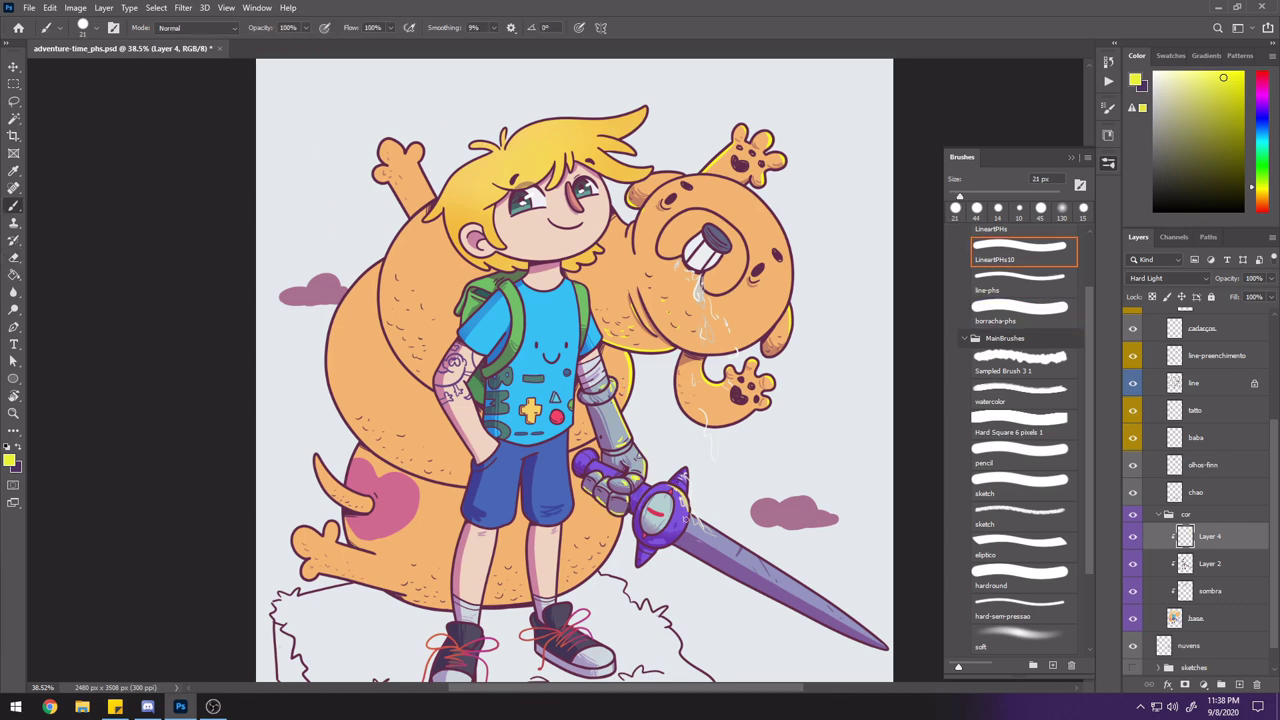
# Paint yellow edge highlights along the sword blade and save the file
pyautogui.moveTo(659, 537)
pyautogui.mouseDown()
pyautogui.moveTo(670, 484)
pyautogui.moveTo(882, 643)
pyautogui.mouseUp()
pyautogui.moveTo(685, 546); pyautogui.dragTo(757, 587)
pyautogui.hotkey('ctrl', 's')
# Paint yellow rim light along the boy's legs and sneakers, redoing the stroke at the sneaker's ankle
pyautogui.moveTo(560, 529); pyautogui.dragTo(556, 593)
pyautogui.press('e')
pyautogui.press('b')
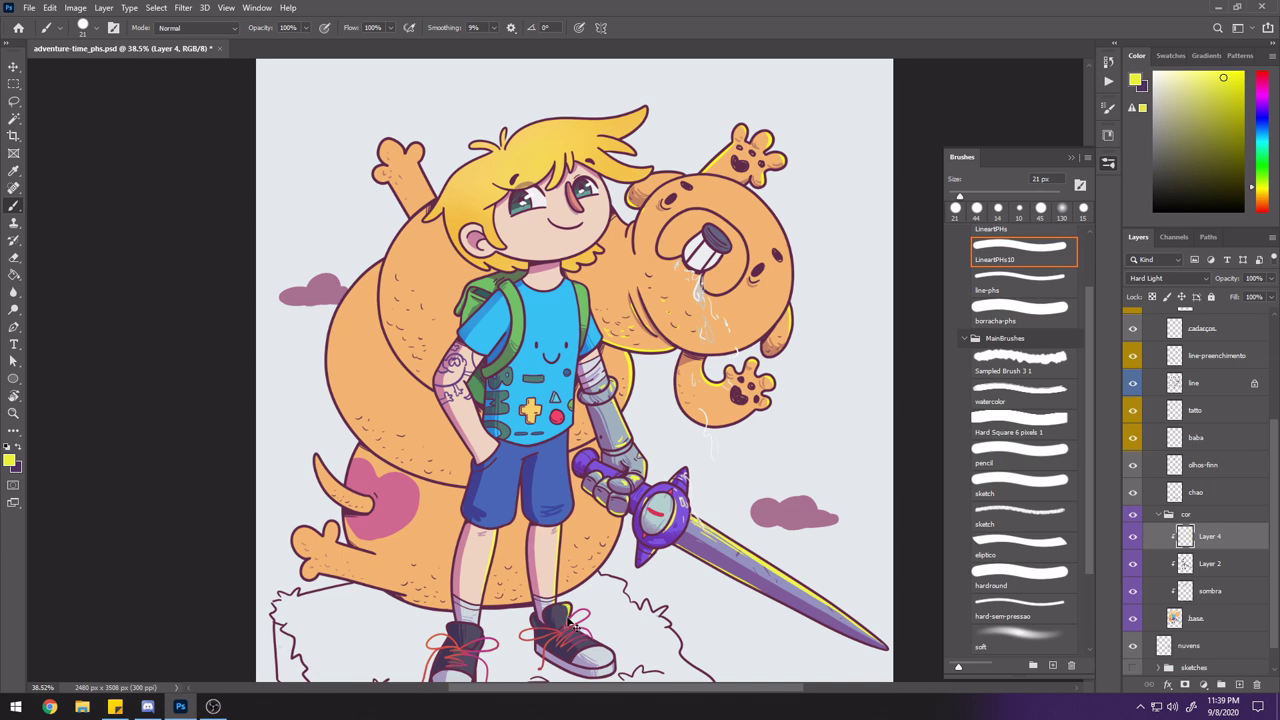
pyautogui.hotkey('ctrl', 'z')
pyautogui.moveTo(537, 627); pyautogui.dragTo(557, 589)
pyautogui.moveTo(498, 593); pyautogui.dragTo(491, 618)
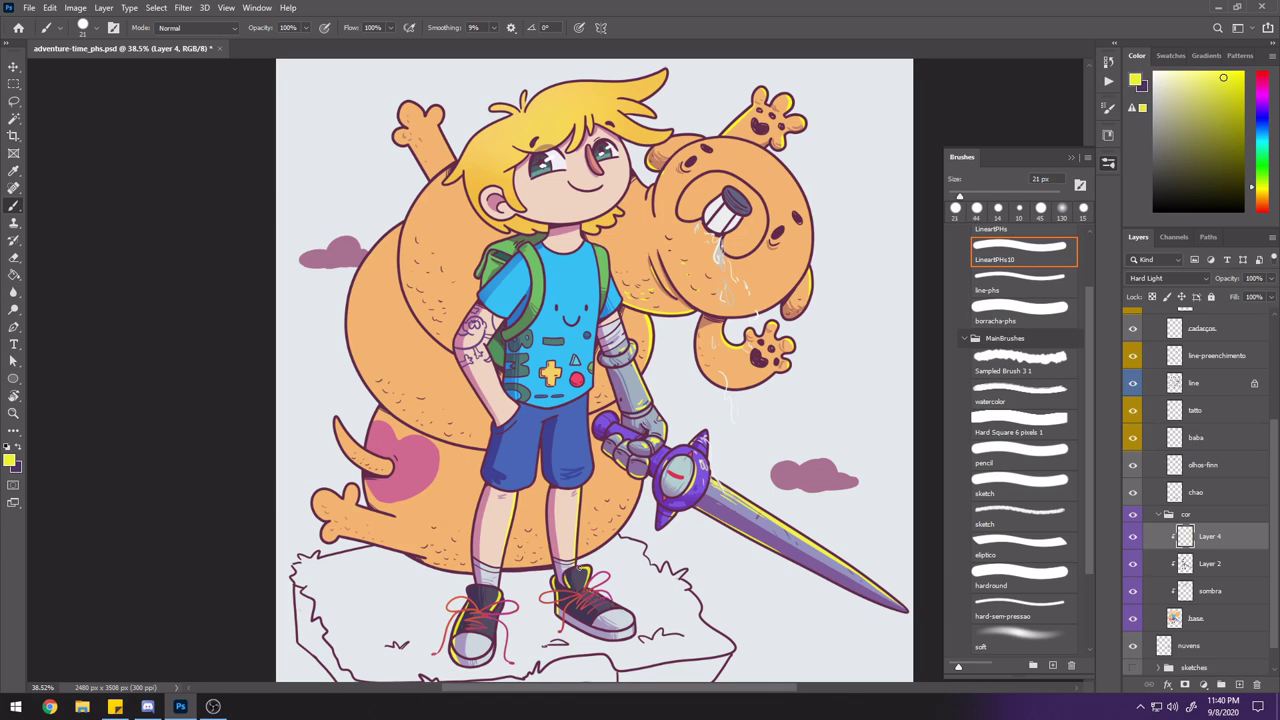
# Add yellow highlights to the shorts' hems, the dog's foot and tail, and the sword's pommel
pyautogui.moveTo(566, 477); pyautogui.dragTo(576, 515)
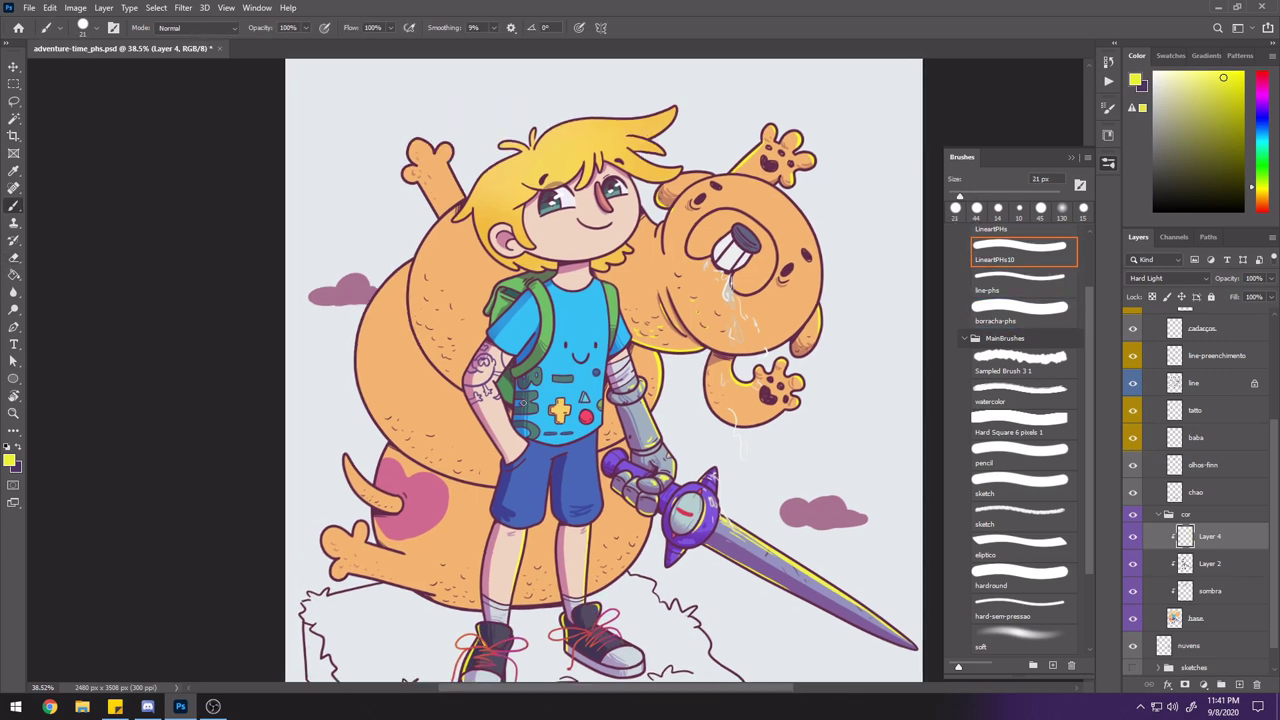
pyautogui.moveTo(595, 440); pyautogui.dragTo(540, 508)
pyautogui.moveTo(508, 294); pyautogui.dragTo(474, 214)
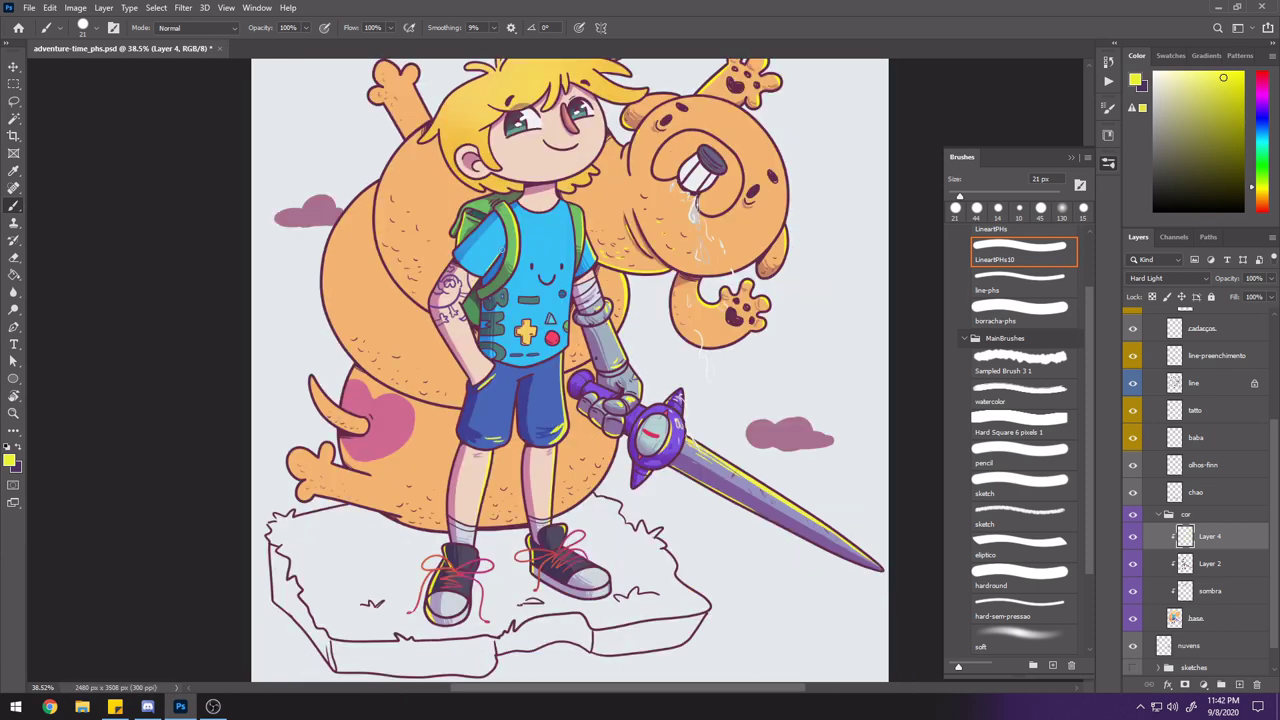
pyautogui.moveTo(398, 512); pyautogui.dragTo(292, 460)
pyautogui.moveTo(312, 386); pyautogui.dragTo(340, 428)
pyautogui.moveTo(571, 391); pyautogui.dragTo(586, 373)
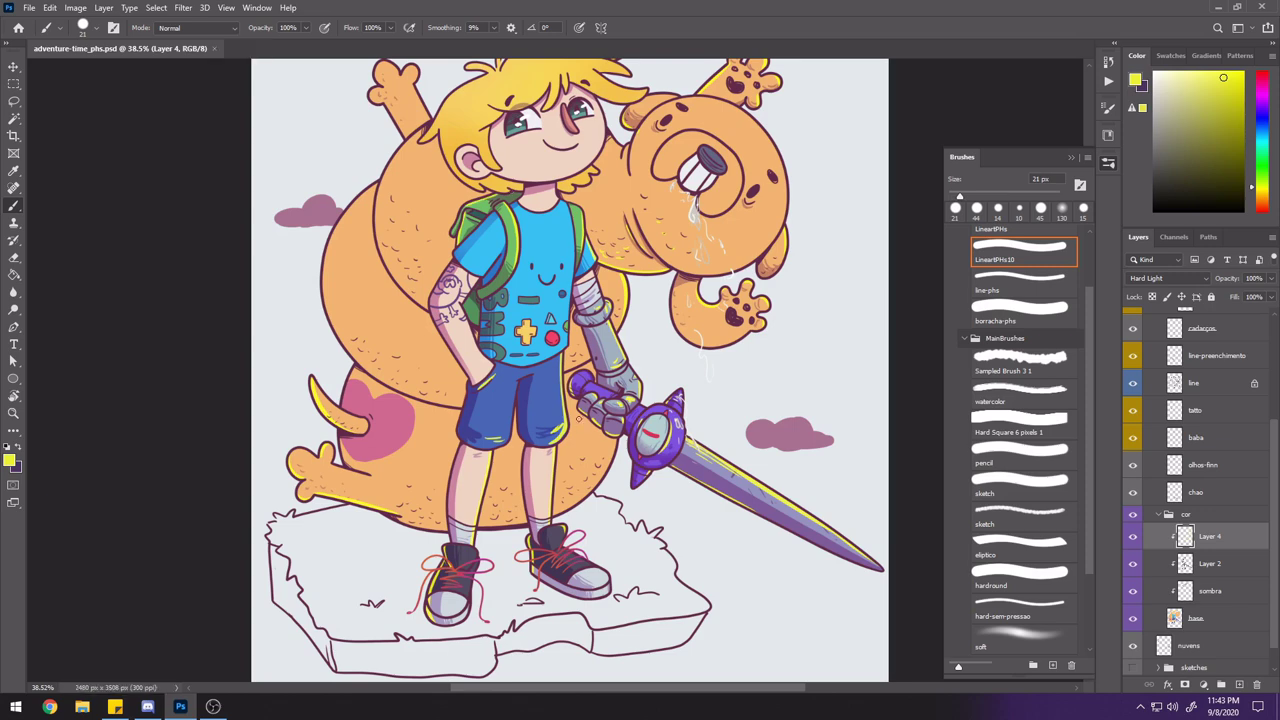
# Paint yellow highlight strokes on the locks of the boy's hair
pyautogui.moveTo(448, 147); pyautogui.dragTo(383, 287)
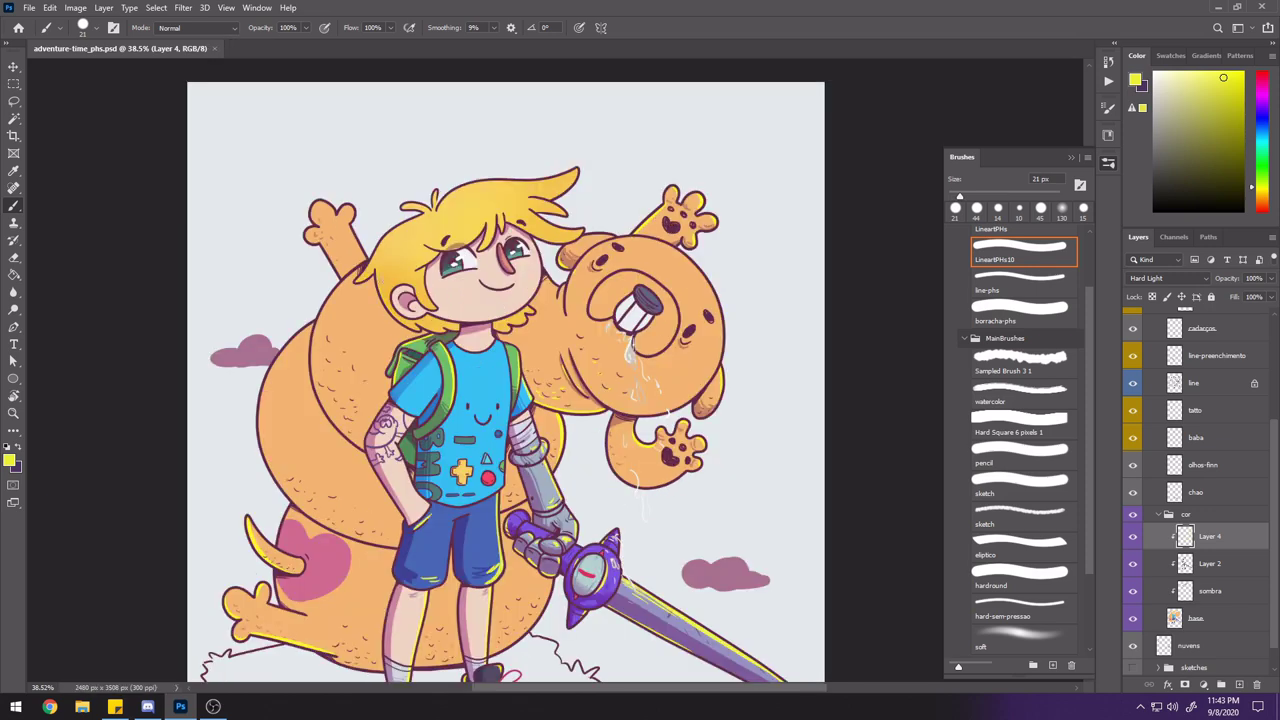
pyautogui.moveTo(557, 206); pyautogui.dragTo(565, 187)
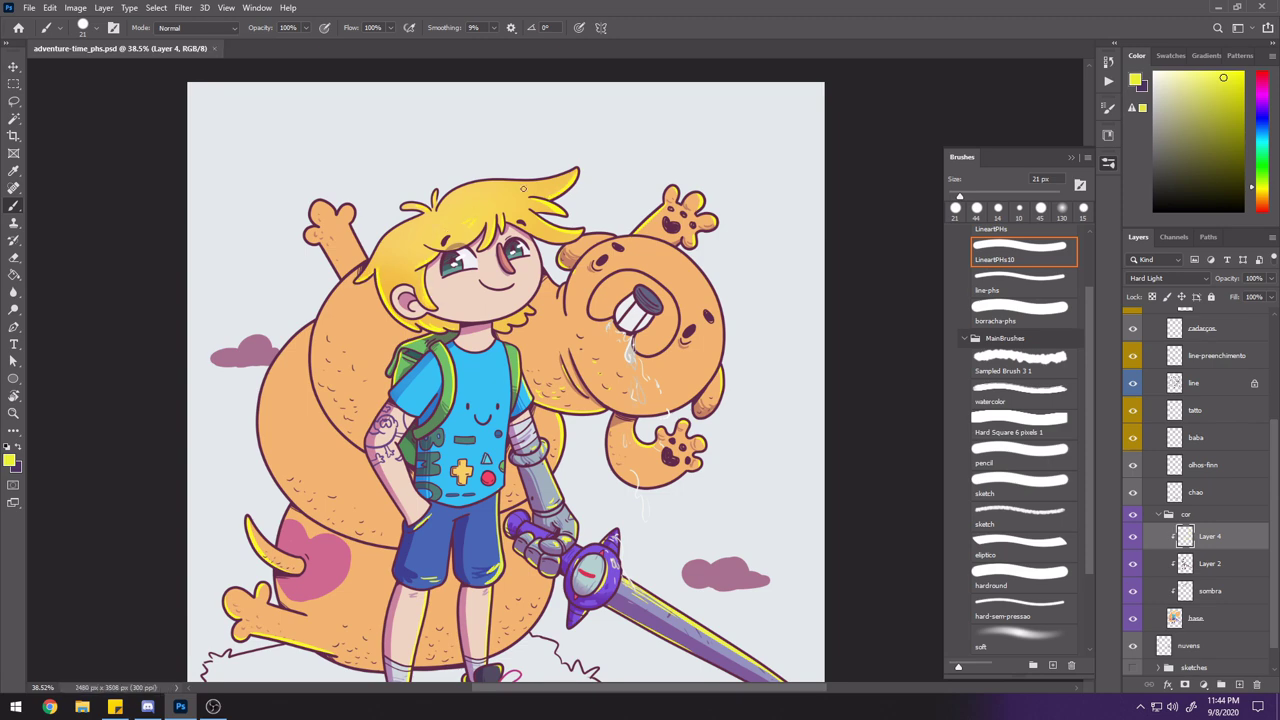
pyautogui.moveTo(568, 470); pyautogui.dragTo(566, 424)
pyautogui.scroll(-3, 568, 432)
pyautogui.scroll(3, 493, 408)
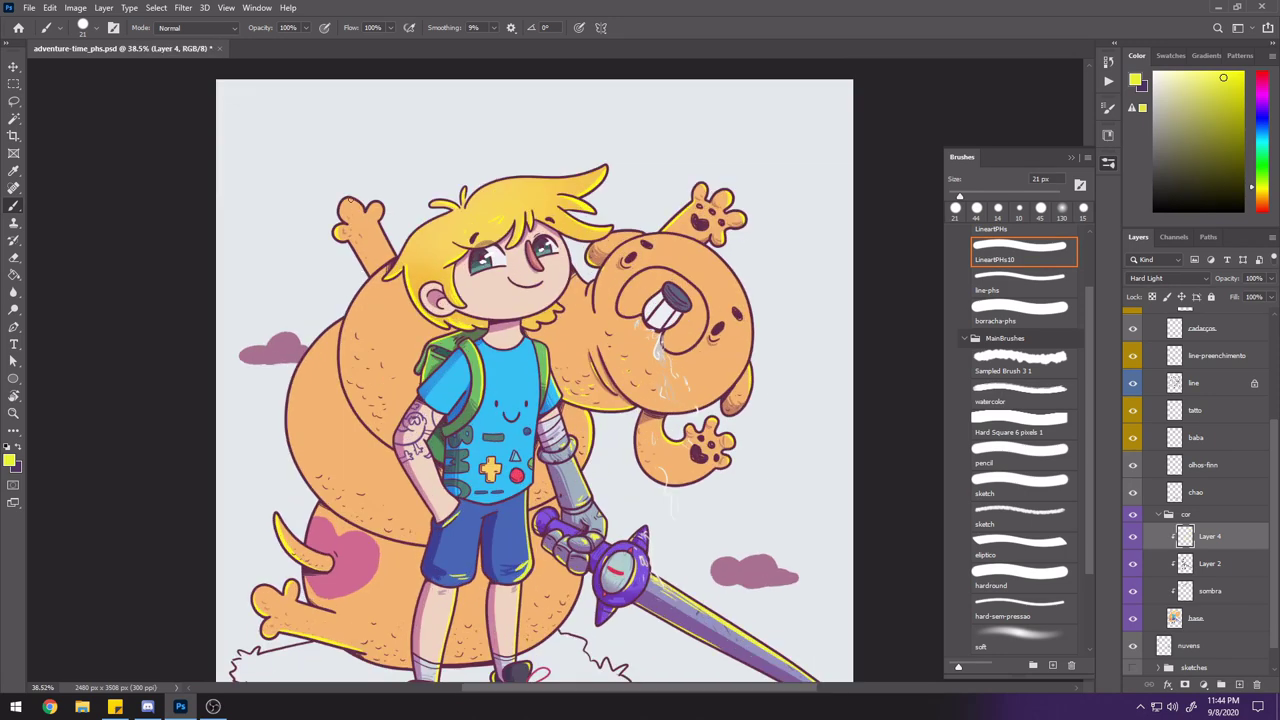
# Paint yellow rim light along the outer edges of the dog's two upper body coils, redoing the inner one
pyautogui.moveTo(340, 321); pyautogui.dragTo(301, 467)
pyautogui.moveTo(356, 294)
pyautogui.mouseDown()
pyautogui.moveTo(388, 448)
pyautogui.moveTo(376, 440)
pyautogui.mouseUp()
pyautogui.hotkey('ctrl', 'z')
pyautogui.press('e')
pyautogui.press('b')
pyautogui.moveTo(353, 390); pyautogui.dragTo(391, 445)
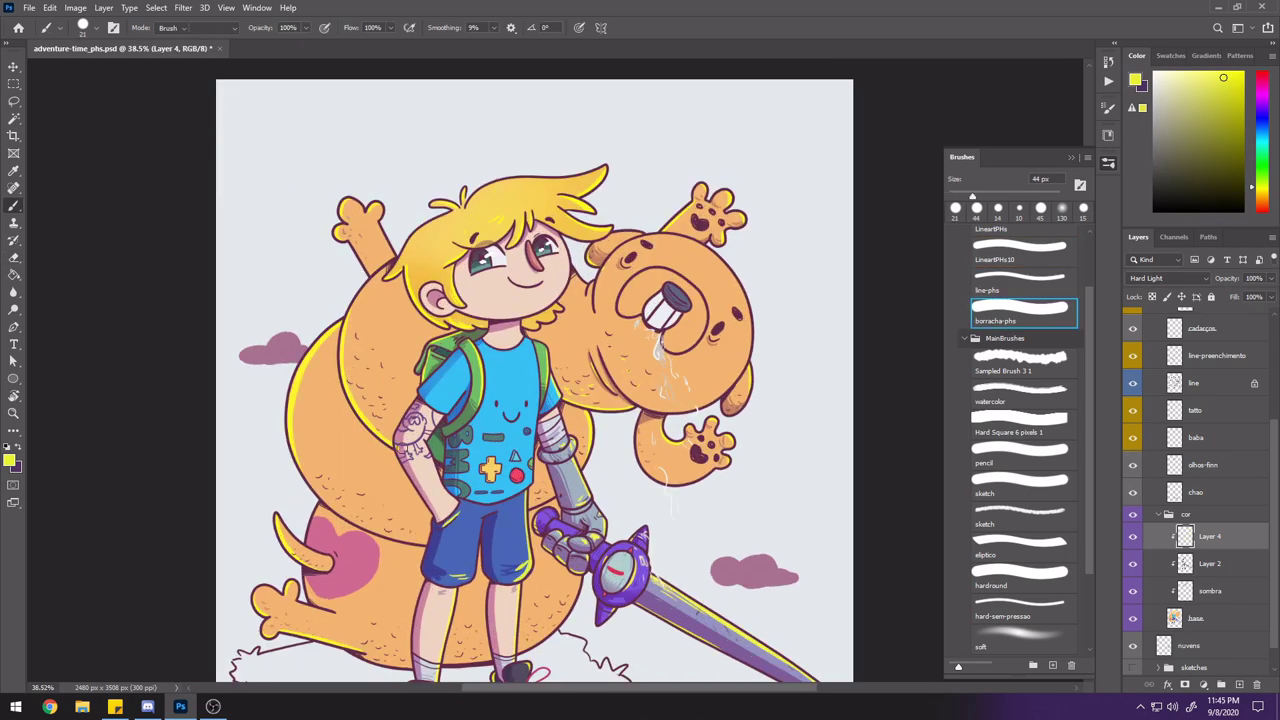
# Paint yellow rim light along both sides of the dog's lowest body coil and clean it with the eraser
pyautogui.moveTo(319, 516); pyautogui.dragTo(306, 591)
pyautogui.moveTo(310, 590); pyautogui.dragTo(265, 519)
pyautogui.press('e')
pyautogui.press('b')
pyautogui.press('e')
pyautogui.press('b')
pyautogui.moveTo(514, 555); pyautogui.dragTo(536, 507)
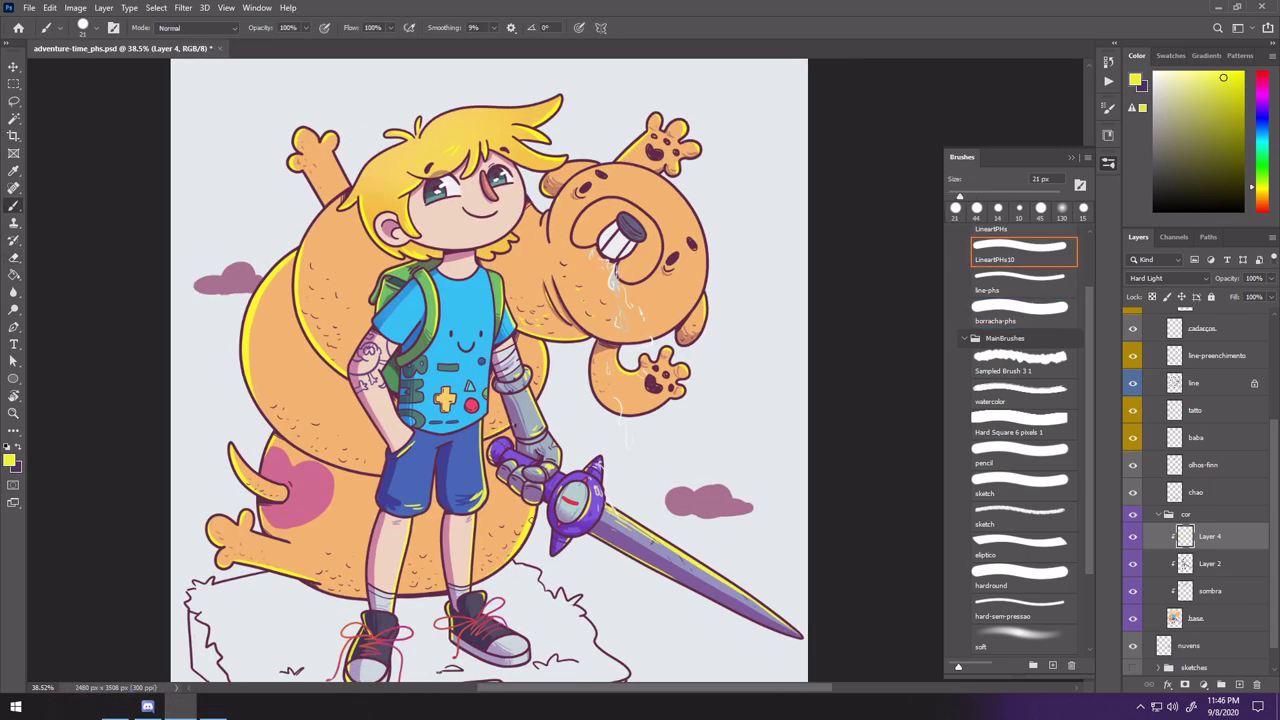
# Add yellow highlights on the dog's nose, around its muzzle and along the top of its head
pyautogui.hotkey('ctrl', '0')
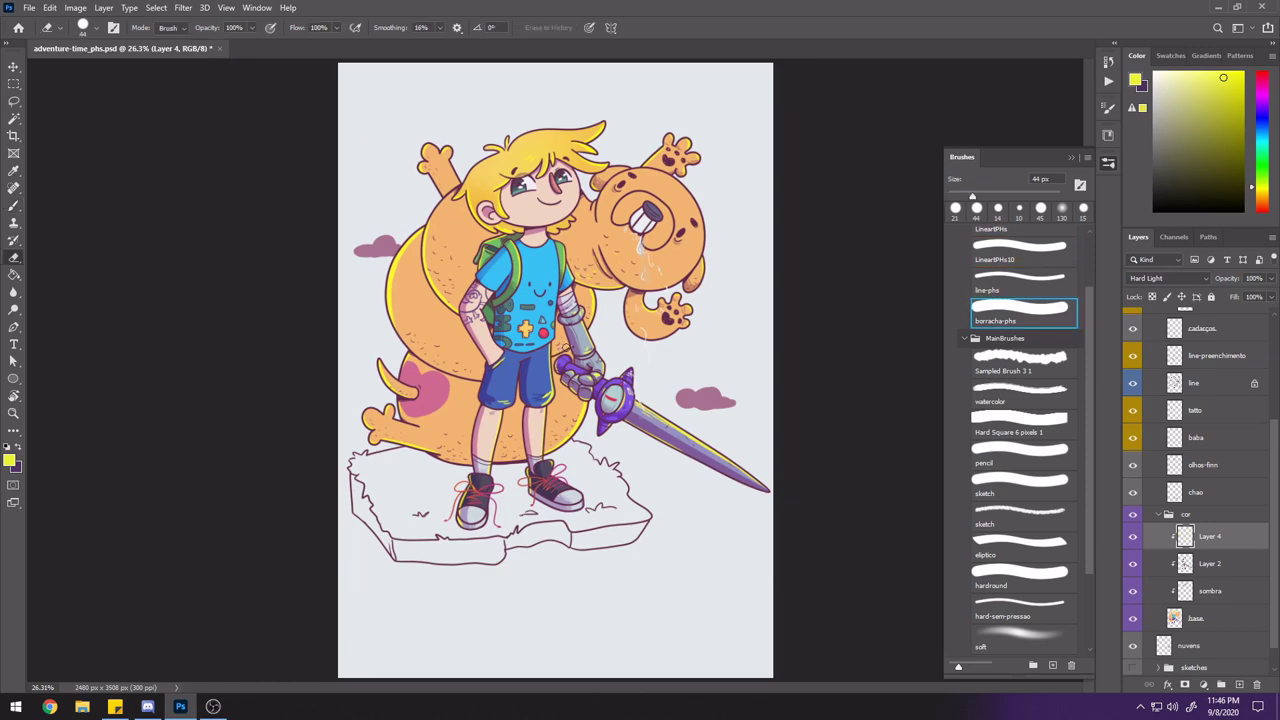
pyautogui.scroll(1, 606, 286)
pyautogui.moveTo(606, 286); pyautogui.dragTo(434, 391)
pyautogui.moveTo(477, 301); pyautogui.dragTo(492, 310)
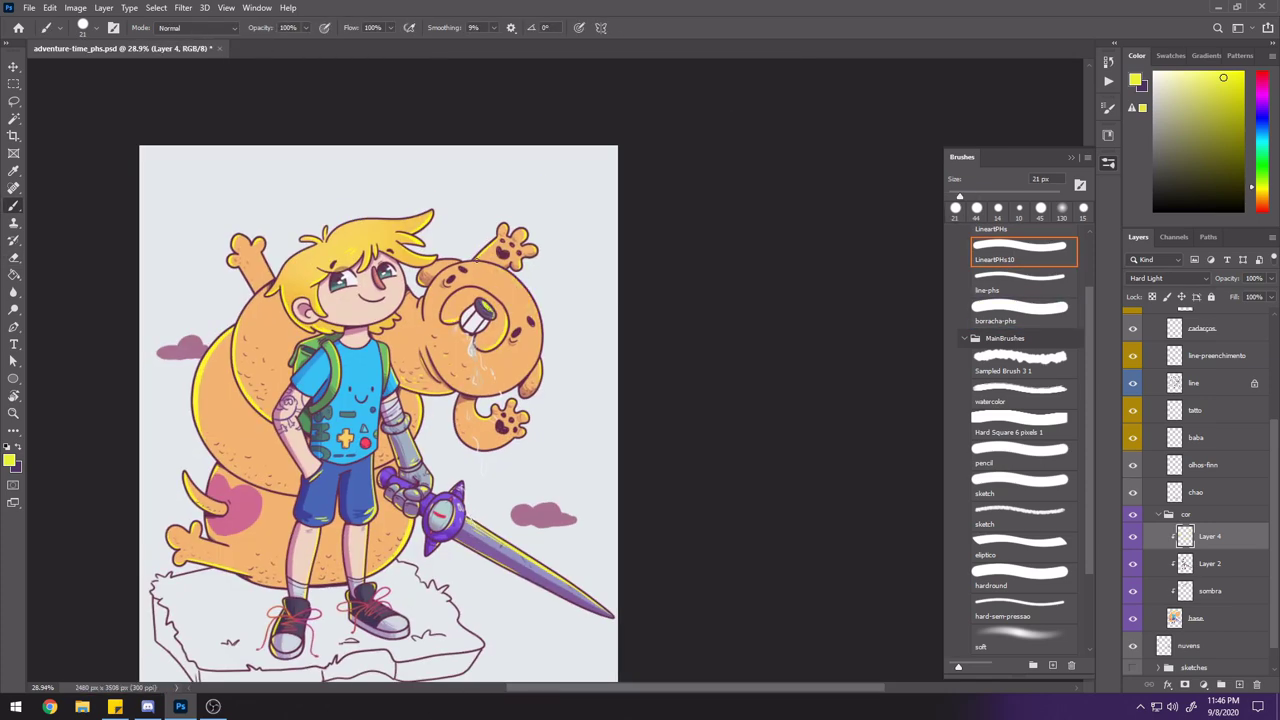
pyautogui.press('e')
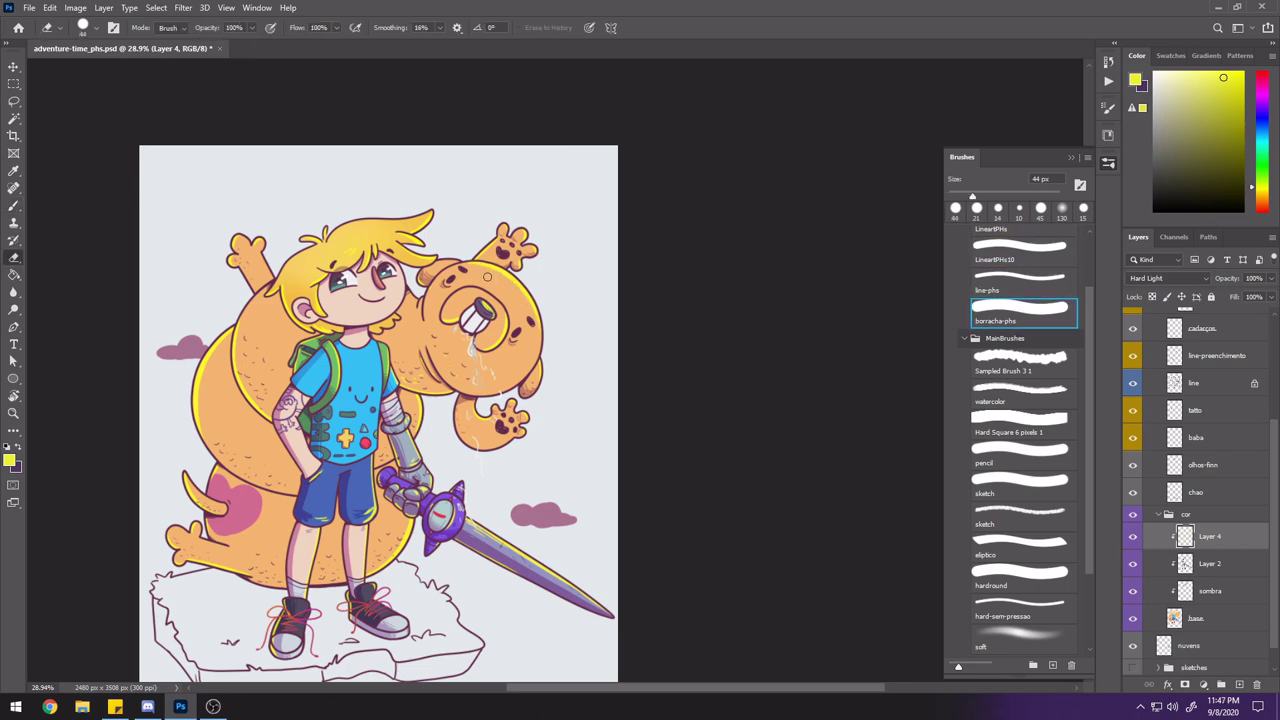
pyautogui.press('b')
pyautogui.scroll(1, 507, 300)
pyautogui.moveTo(208, 243)
pyautogui.mouseDown()
pyautogui.moveTo(218, 272)
pyautogui.moveTo(401, 244)
pyautogui.mouseUp()
pyautogui.hotkey('ctrl', '0')
# Recolour the clouds on the nuvens layer to olive green with a Hue/Saturation adjustment
pyautogui.click(1189, 646)
pyautogui.hotkey('ctrl', 'u')
pyautogui.click(1015, 285)
pyautogui.moveTo(843, 206)
pyautogui.mouseDown()
pyautogui.moveTo(950, 204)
pyautogui.moveTo(846, 204)
pyautogui.mouseUp()
pyautogui.click(1036, 140)
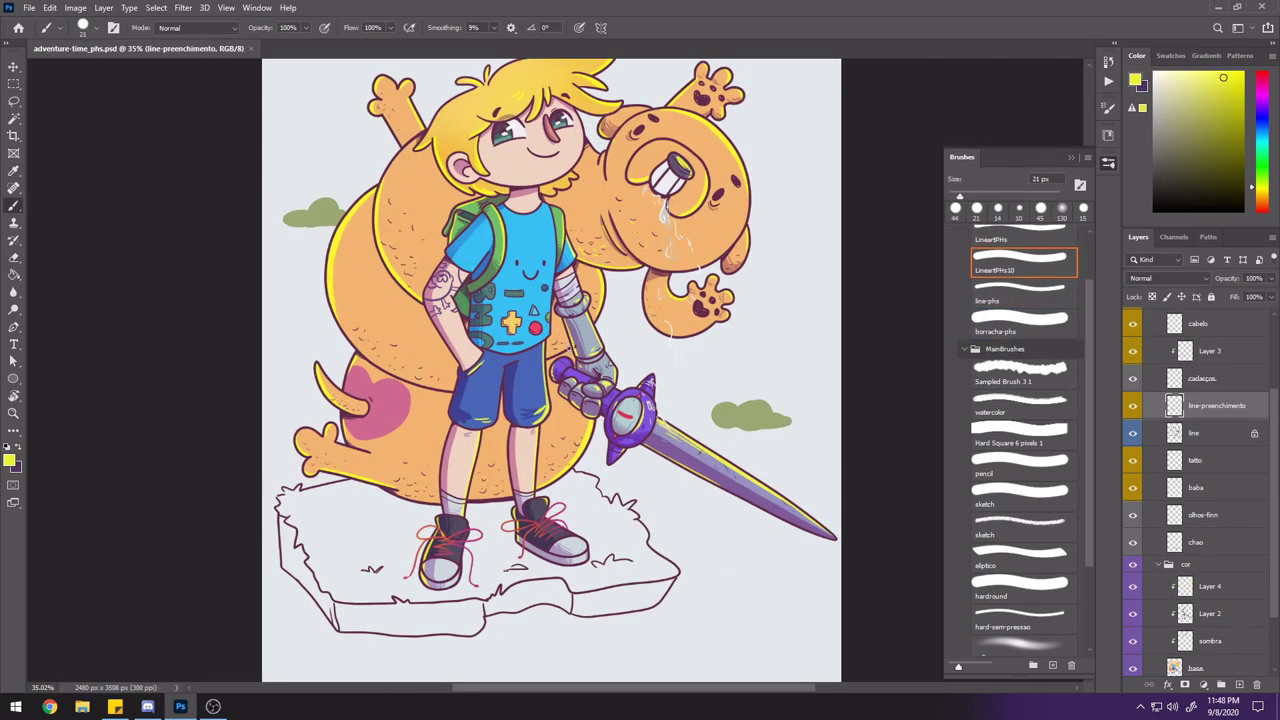
# Paint dark red blush on the boy's and the dog's cheeks on a clipped Soft Light layer above Layer 4
pyautogui.click(1140, 641)
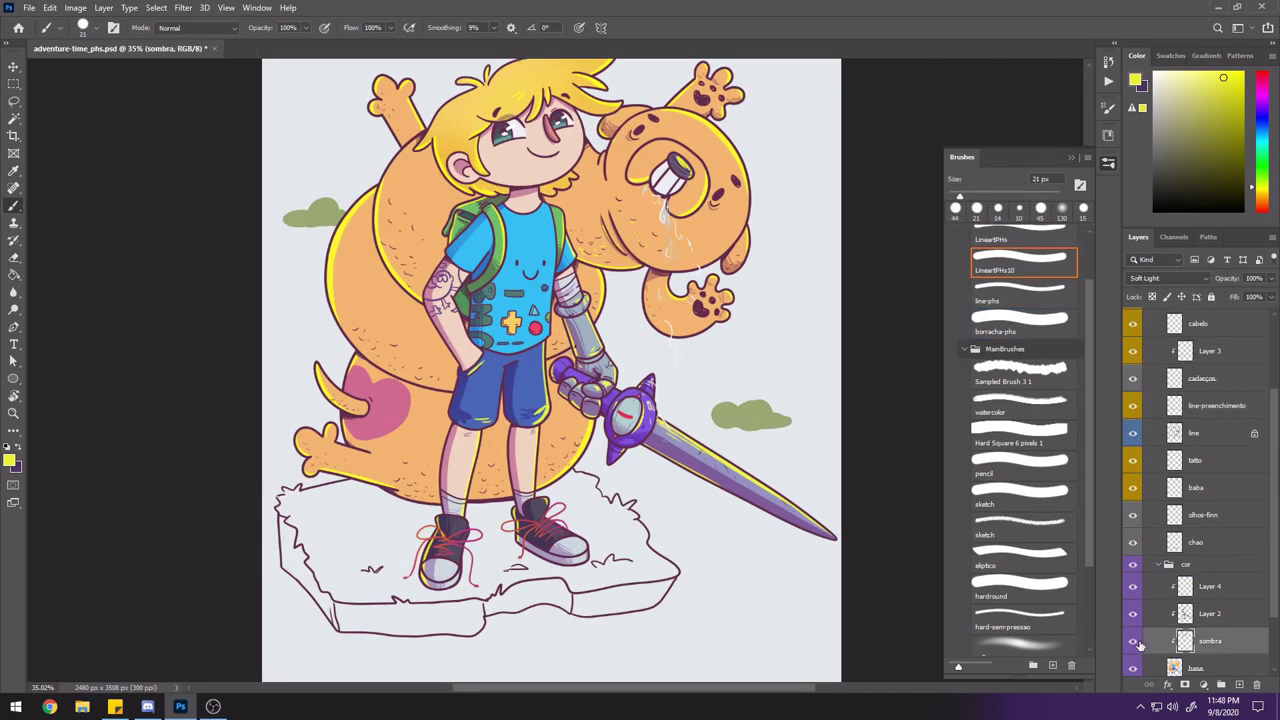
pyautogui.click(1165, 278)
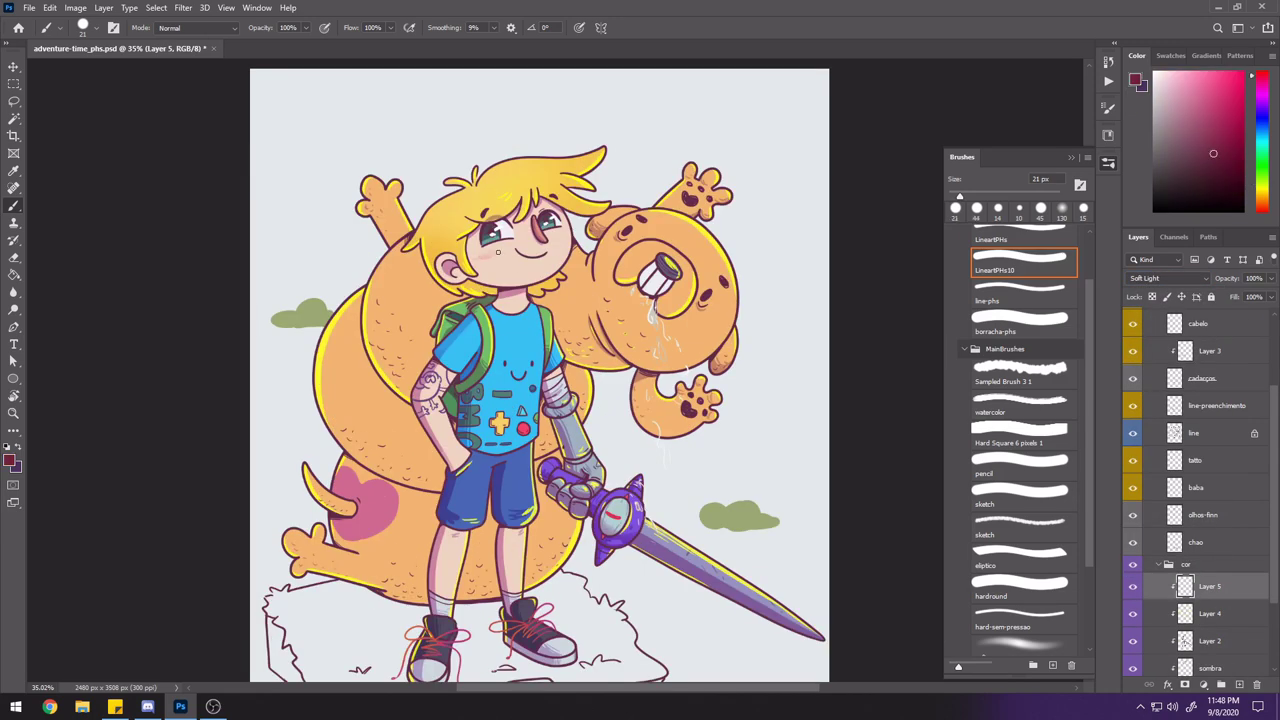
pyautogui.rightClick(484, 218)
pyautogui.moveTo(487, 252); pyautogui.dragTo(561, 240)
pyautogui.moveTo(609, 248); pyautogui.dragTo(612, 252)
pyautogui.moveTo(694, 322); pyautogui.dragTo(696, 326)
# Paint reddish-pink blush on both of the boy's knees on Layer 5
pyautogui.click(1214, 133)
pyautogui.click(1262, 93)
pyautogui.click(1262, 84)
pyautogui.click(1262, 76)
pyautogui.moveTo(519, 532); pyautogui.dragTo(526, 533)
pyautogui.moveTo(453, 536); pyautogui.dragTo(459, 538)
pyautogui.click(1230, 82)
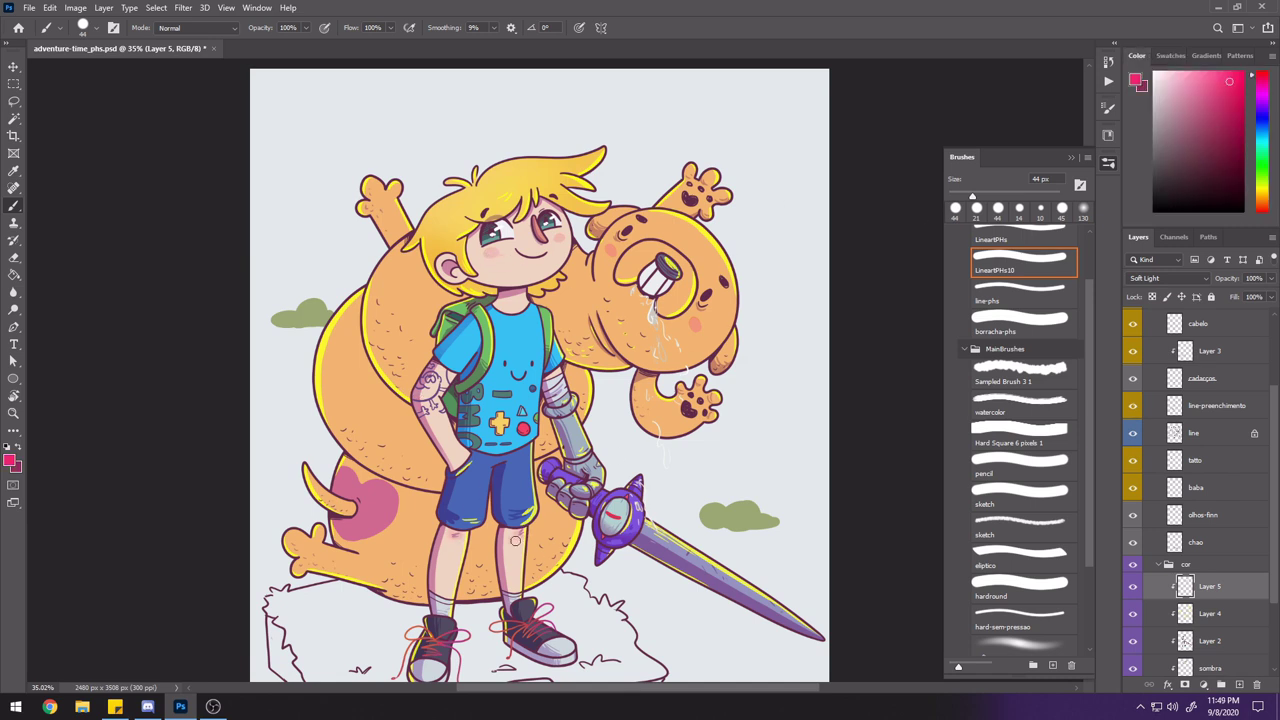
# Sample the salmon cheek colour for the 168 px soft brush and add a clipped Soft Light layer above Layer 5, masked to Layer 2's pixels
pyautogui.keyDown('alt'); pyautogui.click(515, 528); pyautogui.keyUp('alt')
pyautogui.keyDown('alt'); pyautogui.click(496, 250); pyautogui.keyUp('alt')
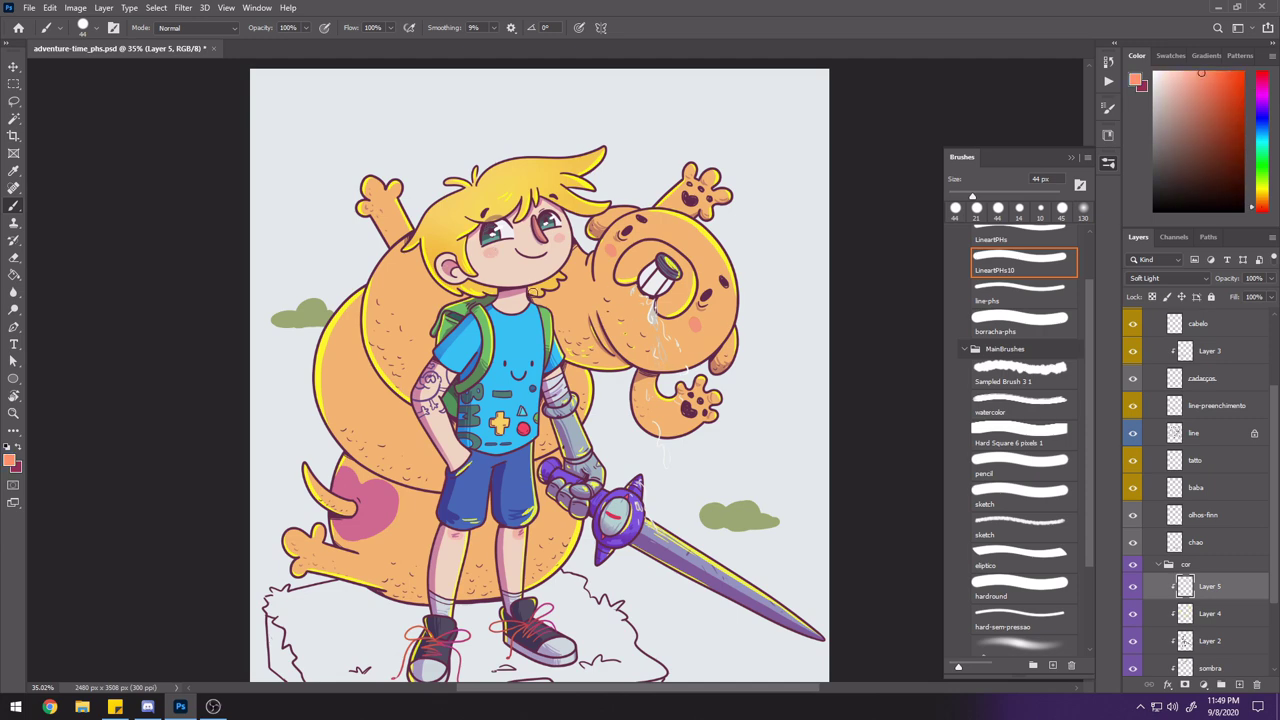
pyautogui.click(1030, 643)
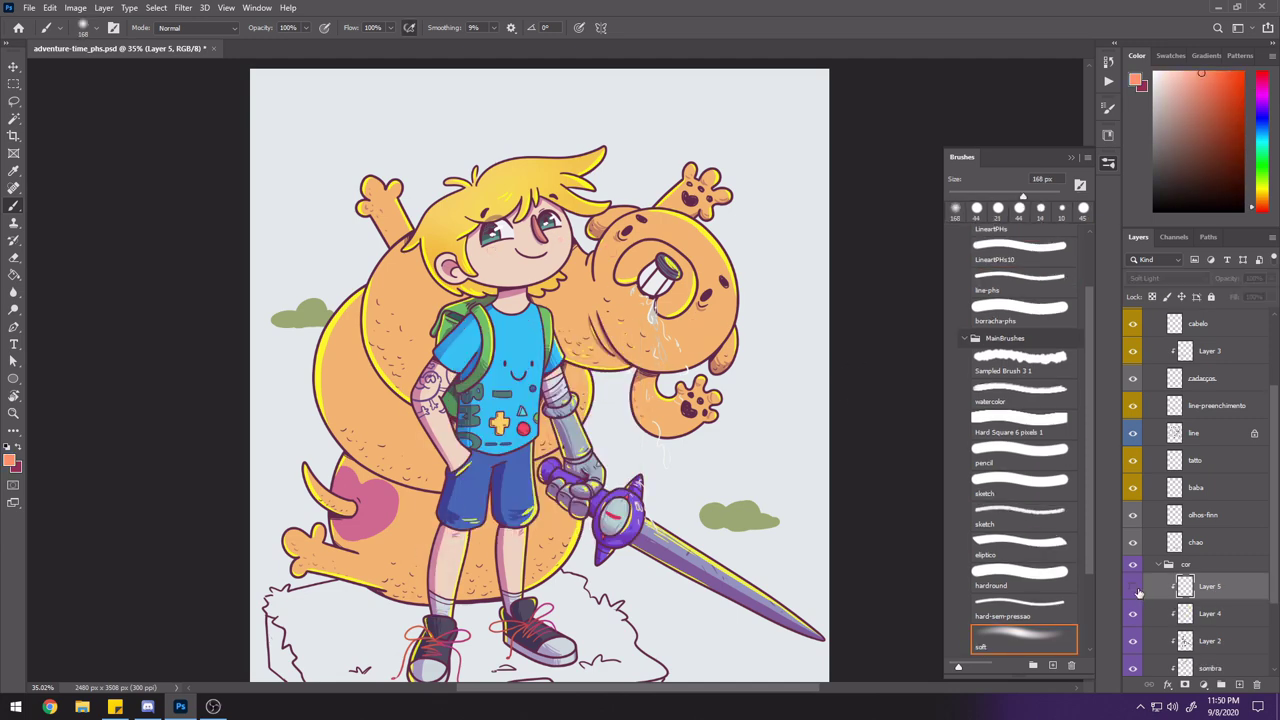
pyautogui.click(1212, 641)
pyautogui.click(1212, 587)
pyautogui.click(1239, 685)
pyautogui.keyDown('alt'); pyautogui.click(1182, 600); pyautogui.keyUp('alt')
pyautogui.keyDown('ctrl'); pyautogui.click(1185, 667); pyautogui.keyUp('ctrl')
pyautogui.click(1185, 685)
pyautogui.click(1167, 279)
pyautogui.click(1145, 434)
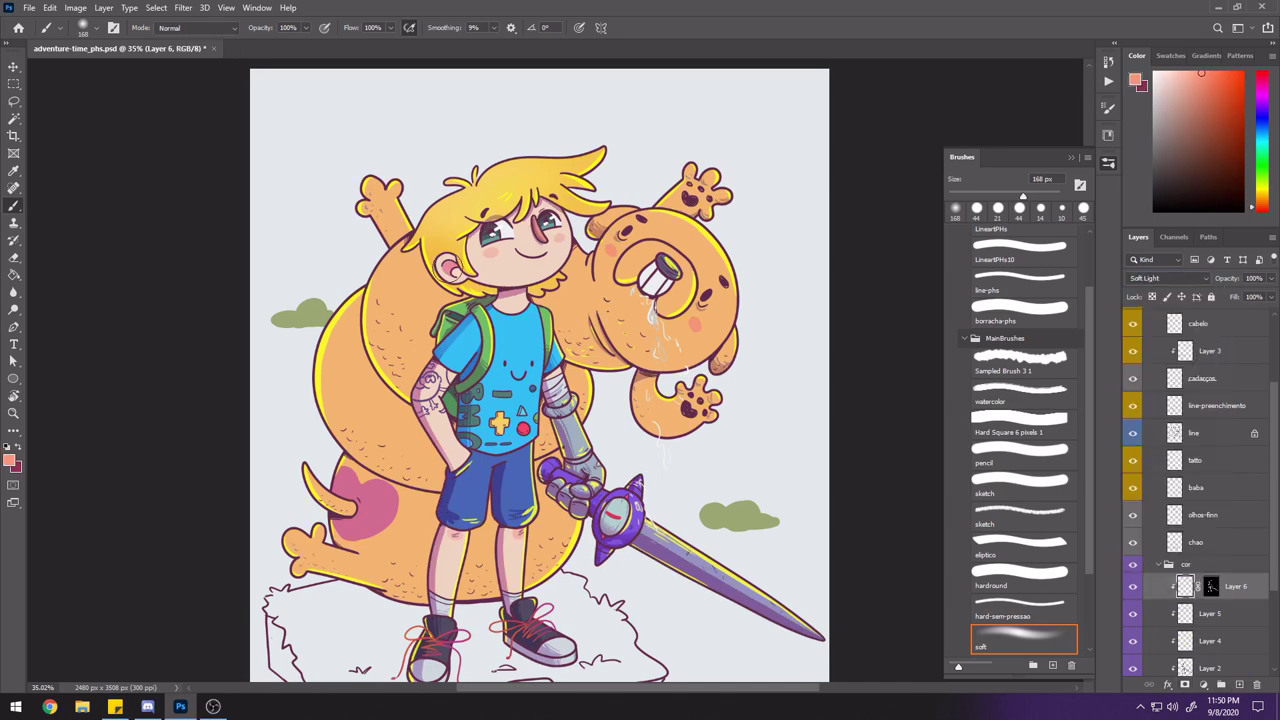
# Brush soft salmon colour over the pink heart mark on the dog's lowest coil on Layer 5
pyautogui.moveTo(550, 599); pyautogui.dragTo(467, 626)
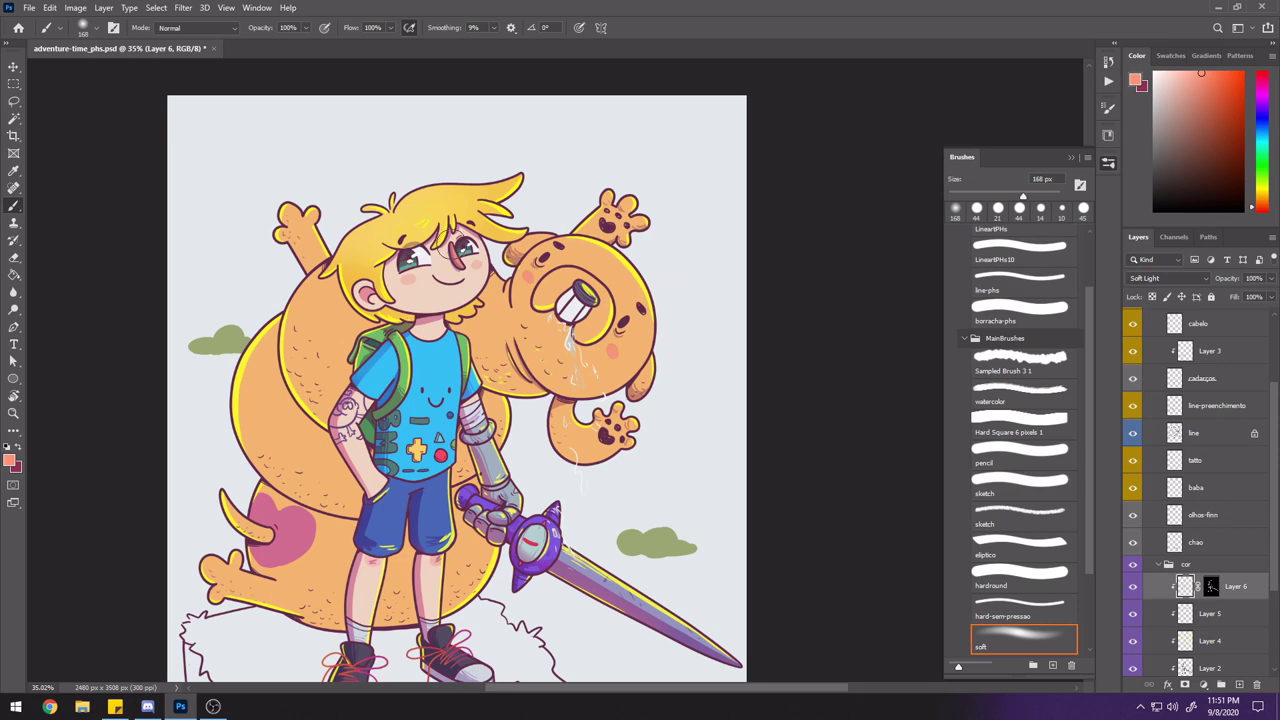
pyautogui.moveTo(506, 467); pyautogui.dragTo(496, 417)
pyautogui.hotkey('alt', '[')
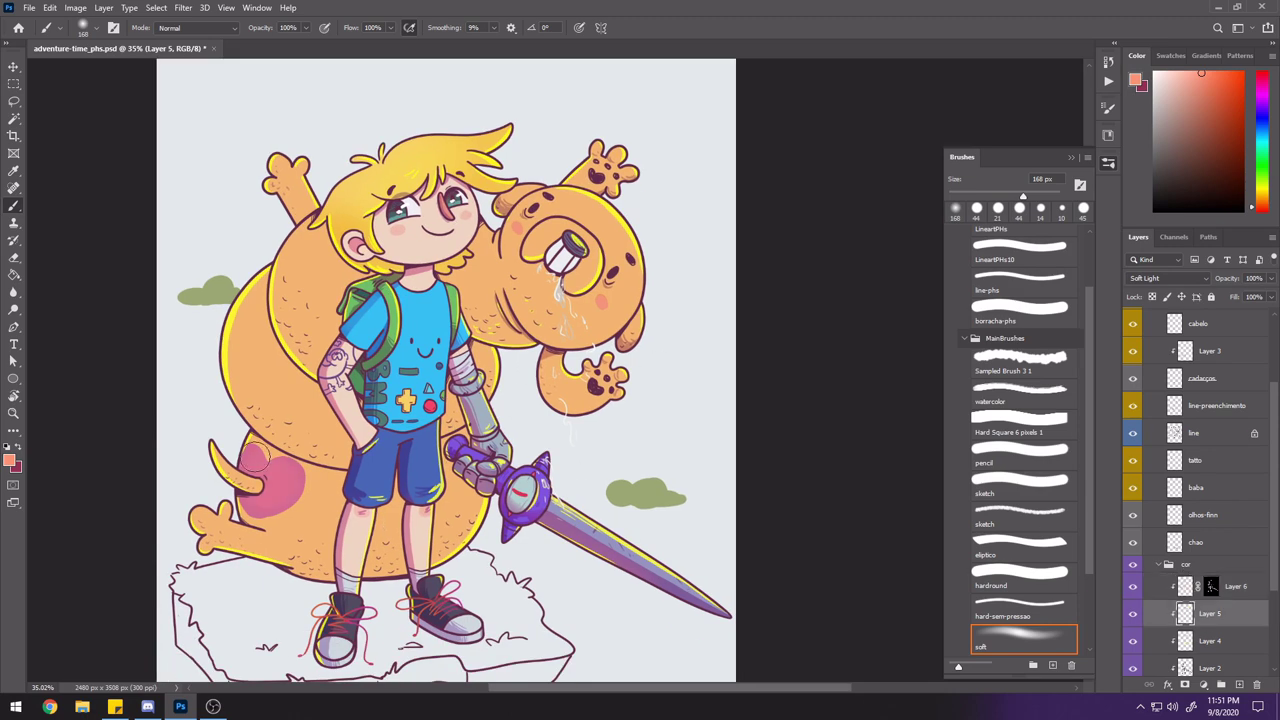
# Touch up the shading on Layer 2 with a blue 44 px borracha-phs brush and the eraser
pyautogui.click(1262, 119)
pyautogui.click(1223, 134)
pyautogui.click(1020, 312)
pyautogui.scroll(5, 445, 118)
pyautogui.click(1203, 123)
pyautogui.click(1178, 669)
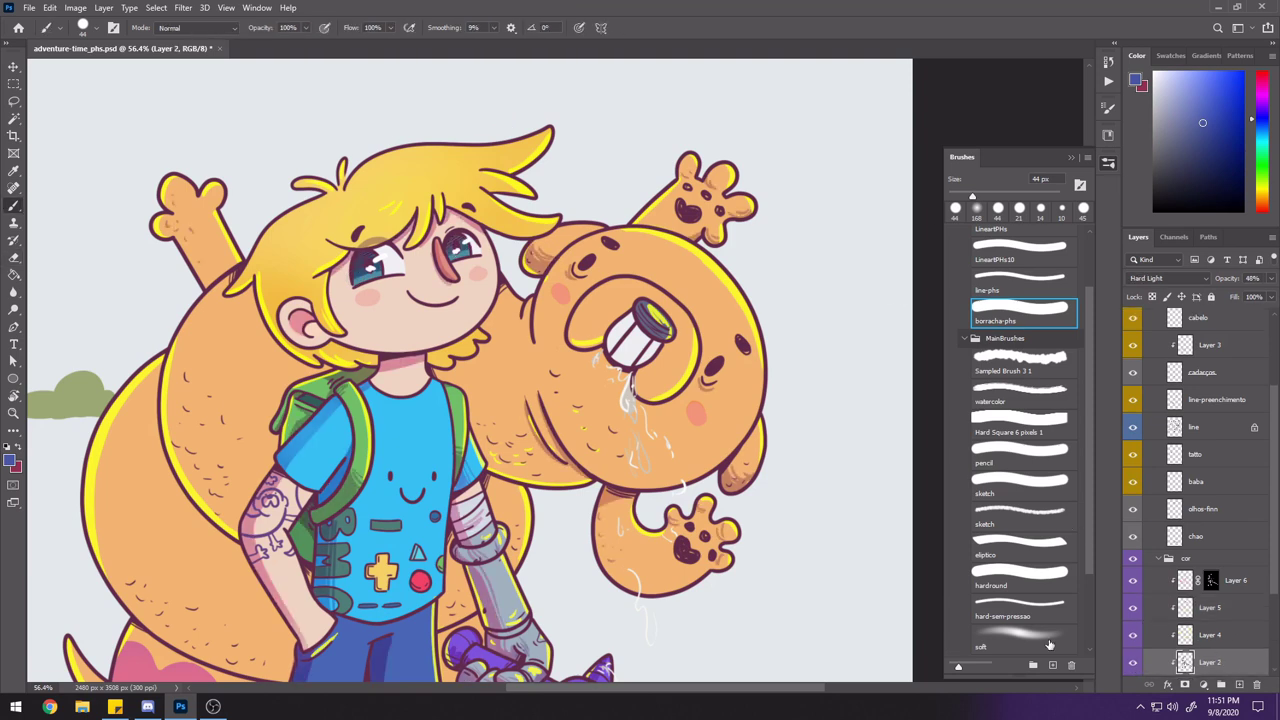
pyautogui.press('e')
pyautogui.scroll(3, 1248, 432)
# Add small white highlights to the boy's eyes on Layer 1 with a 10 px LineartPHs10 brush
pyautogui.click(1152, 414)
pyautogui.press('b')
pyautogui.keyDown('alt'); pyautogui.click(394, 262); pyautogui.keyUp('alt')
pyautogui.press('[')
pyautogui.press('[')
pyautogui.press('[')
pyautogui.click(463, 240)
pyautogui.hotkey('ctrl', 'z')
pyautogui.click(1008, 258)
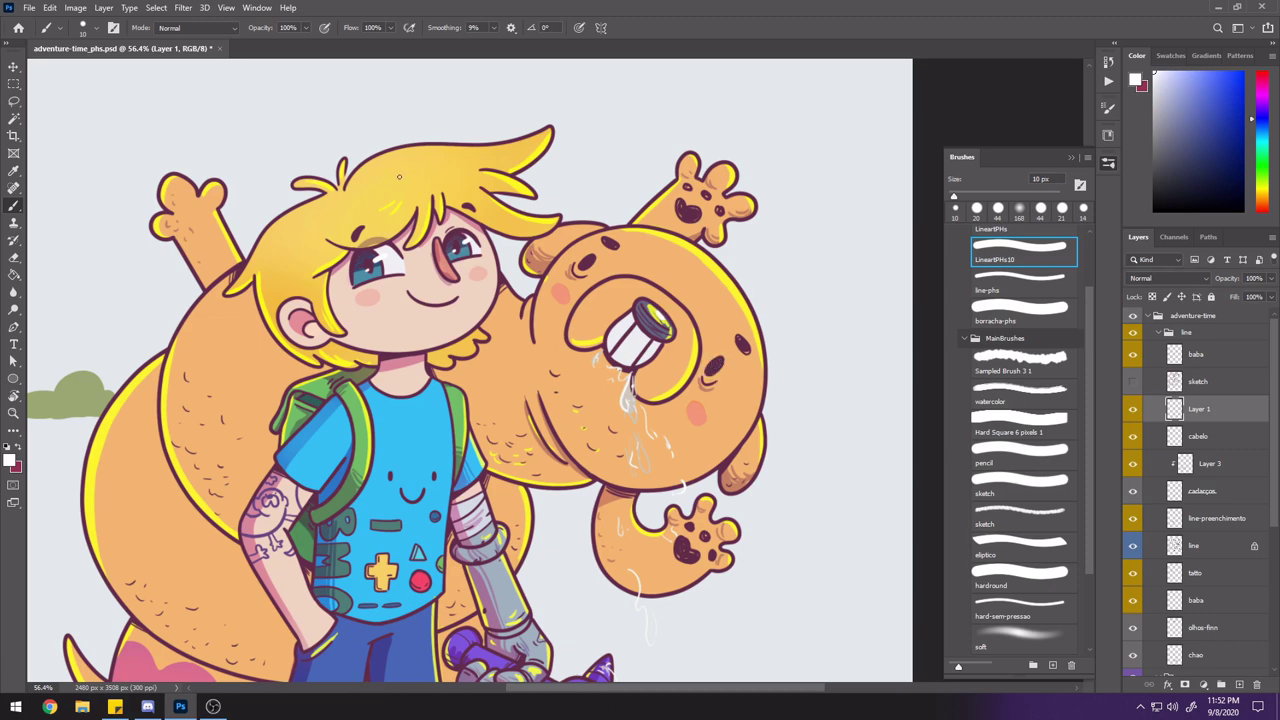
# Touch up the red mark in the sword's gem on Layer 1 with red sampled from it
pyautogui.moveTo(553, 465); pyautogui.dragTo(495, 345)
pyautogui.moveTo(505, 585); pyautogui.dragTo(481, 549)
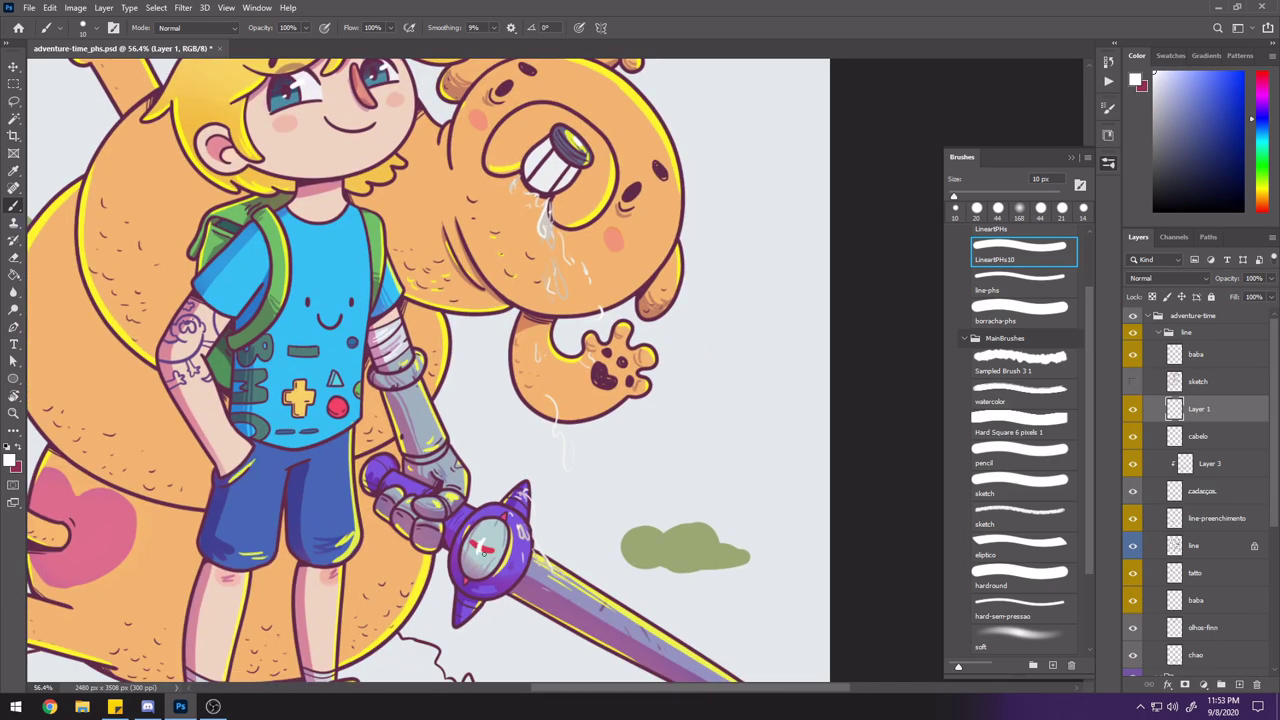
pyautogui.keyDown('alt'); pyautogui.click(486, 547); pyautogui.keyUp('alt')
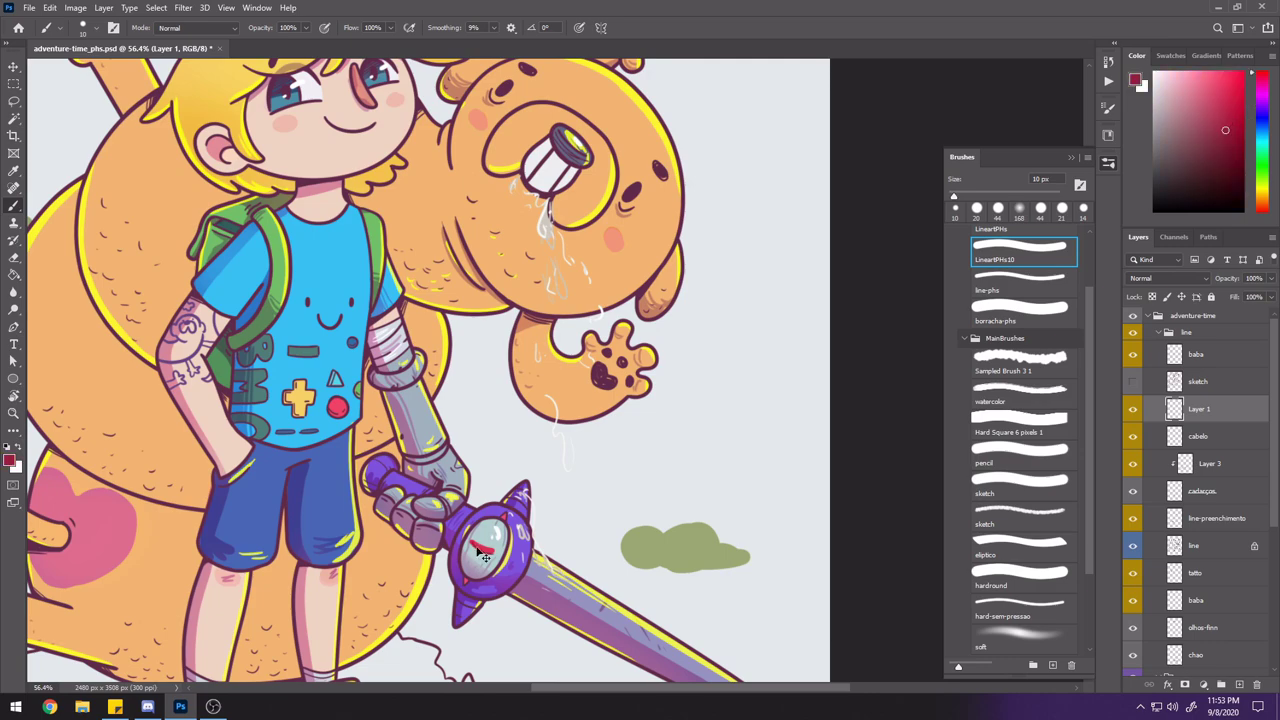
pyautogui.keyDown('alt'); pyautogui.click(481, 550); pyautogui.keyUp('alt')
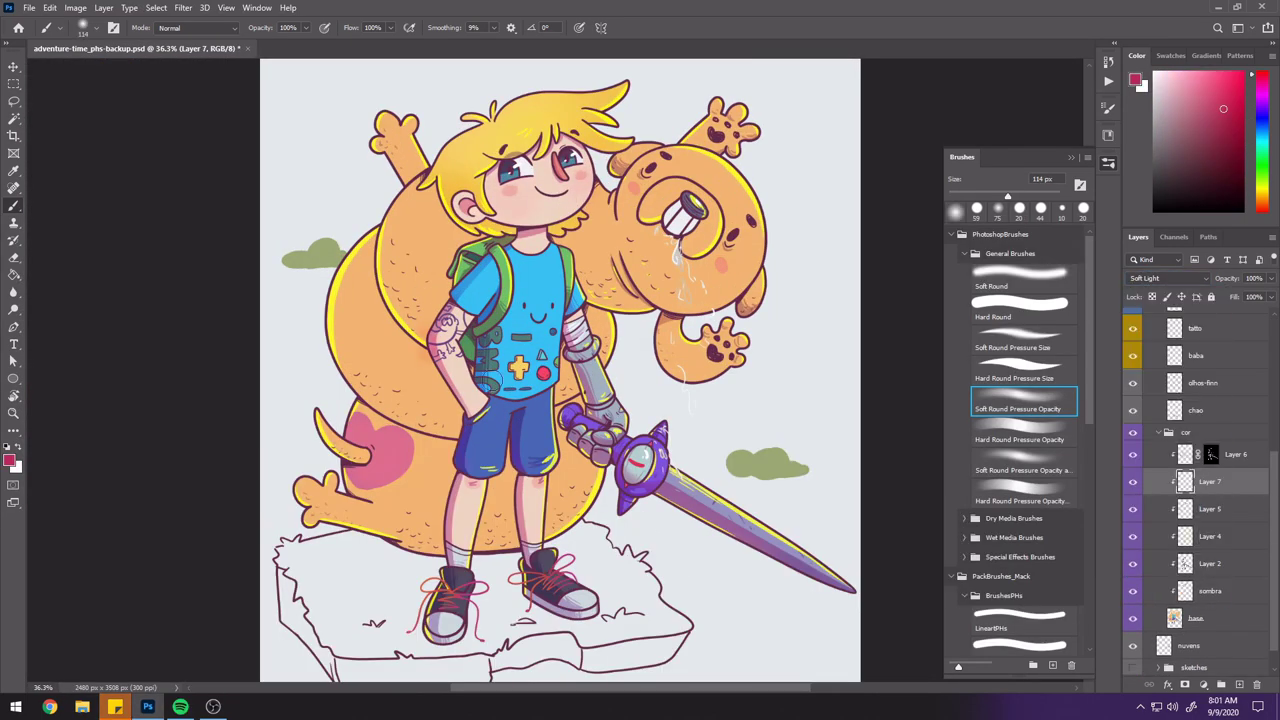
# Deepen the soft pink tones on Layer 7 with colour sampled from the dog's heart mark and save the file
pyautogui.keyDown('alt'); pyautogui.click(386, 450); pyautogui.keyUp('alt')
pyautogui.press('e')
pyautogui.press('b')
pyautogui.hotkey('ctrl', 's')
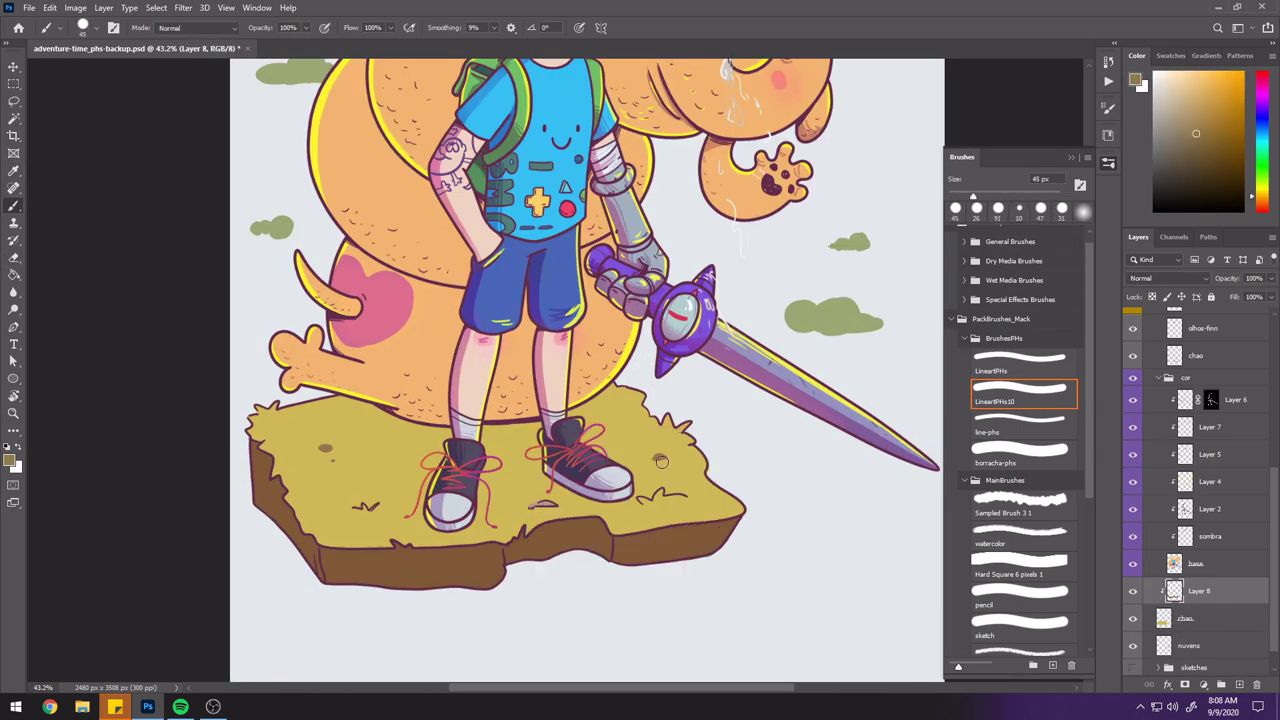
# Paint a brown shadow on the grass beneath the dog's body on Layer 8 with the 45 px LineartPHs10 brush
pyautogui.moveTo(400, 418); pyautogui.dragTo(540, 429)
pyautogui.moveTo(570, 413); pyautogui.dragTo(625, 387)
pyautogui.press('e')
pyautogui.press('b')
pyautogui.moveTo(448, 428)
pyautogui.mouseDown()
pyautogui.moveTo(374, 407)
pyautogui.moveTo(302, 411)
pyautogui.mouseUp()
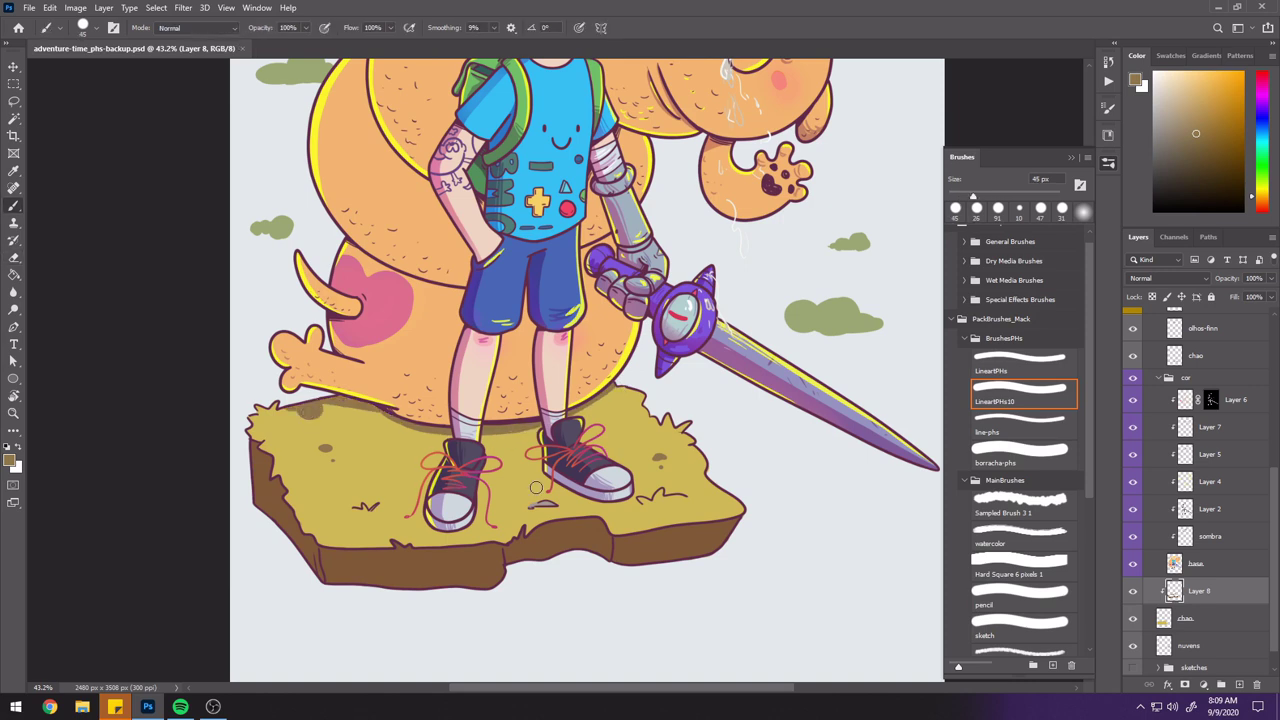
# Set Layer 9 to Hard Light, paint purple shadows and cracks along the rock's brown sides, and save the file
pyautogui.click(1168, 279)
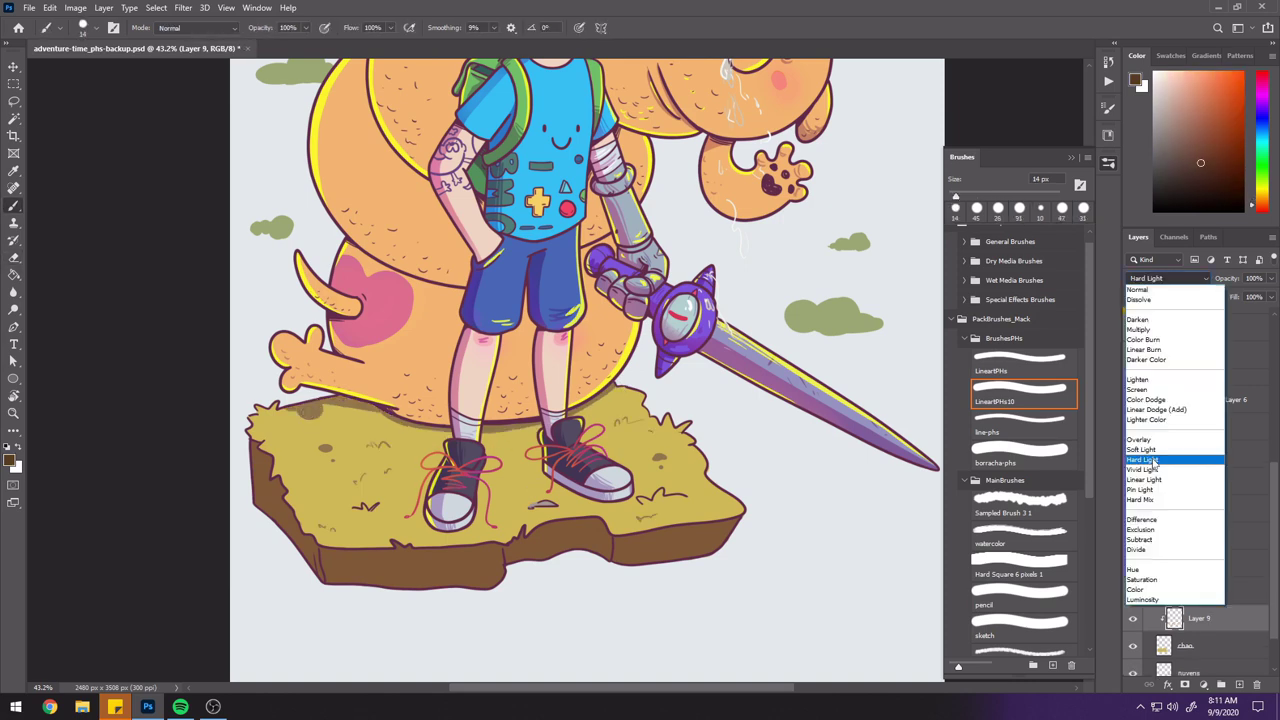
pyautogui.click(1143, 460)
pyautogui.click(1262, 88)
pyautogui.moveTo(599, 521)
pyautogui.mouseDown()
pyautogui.moveTo(604, 557)
pyautogui.moveTo(592, 551)
pyautogui.mouseUp()
pyautogui.moveTo(254, 446)
pyautogui.mouseDown()
pyautogui.moveTo(316, 566)
pyautogui.moveTo(284, 511)
pyautogui.mouseUp()
pyautogui.moveTo(328, 549); pyautogui.dragTo(328, 584)
pyautogui.moveTo(476, 551); pyautogui.dragTo(476, 587)
pyautogui.moveTo(620, 537); pyautogui.dragTo(622, 561)
pyautogui.moveTo(691, 525); pyautogui.dragTo(690, 557)
pyautogui.hotkey('ctrl', 's')
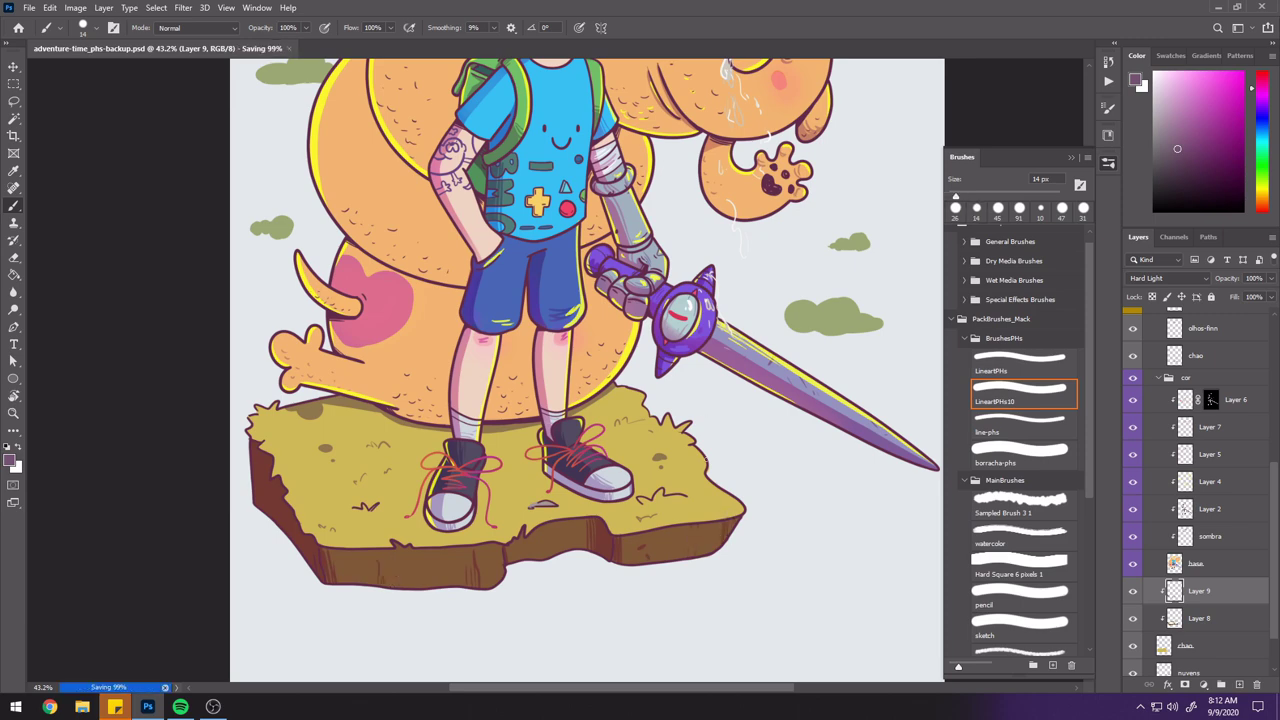
# Paint brown shadow patches along the grass edge beside the boy on Layer 8 with a 39 px brush
pyautogui.scroll(-2, 569, 498)
pyautogui.click(1199, 618)
pyautogui.keyDown('alt'); pyautogui.click(355, 425); pyautogui.keyUp('alt')
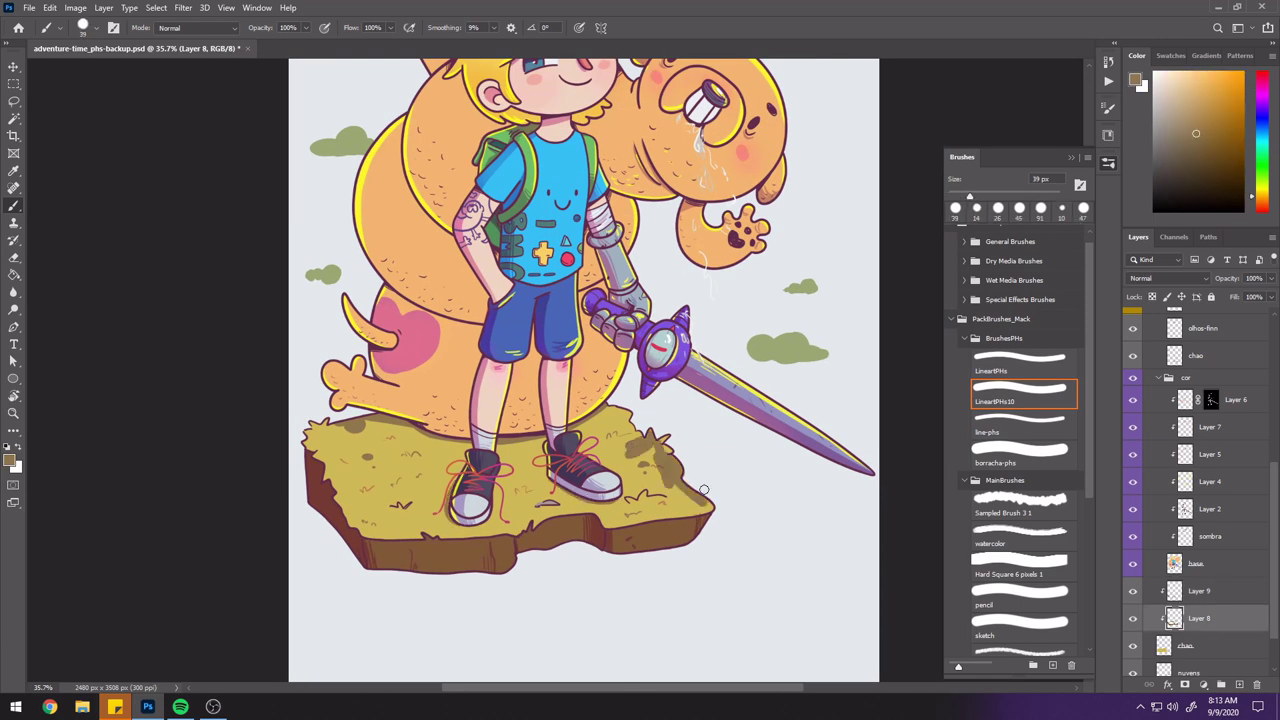
pyautogui.hotkey('ctrl', '-')
pyautogui.scroll(2, 1155, 522)
# Add a clipped Vivid Light layer above Layer 6 and paint a soft yellow glow in both of the boy's eyes
pyautogui.hotkey('ctrl', 'shift', 'alt', 'n')
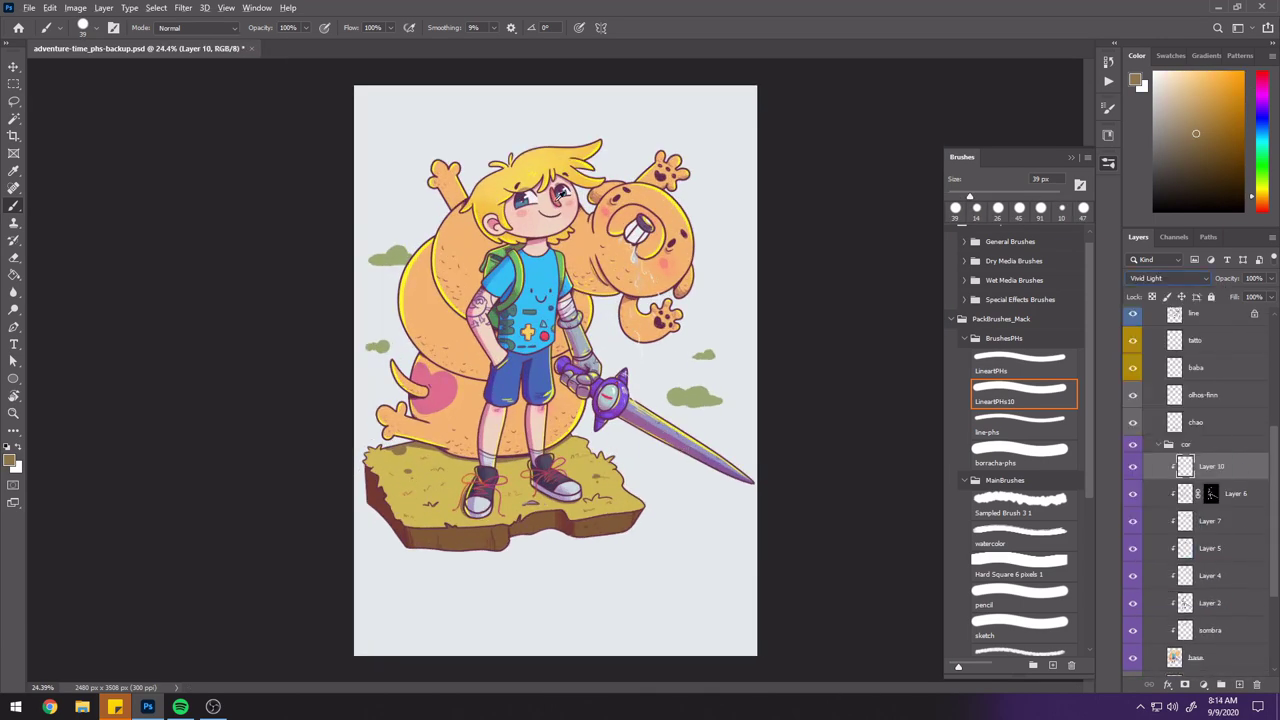
pyautogui.scroll(10, 560, 196)
pyautogui.click(1227, 73)
pyautogui.click(1022, 497)
pyautogui.moveTo(496, 318); pyautogui.dragTo(520, 320)
pyautogui.moveTo(602, 298); pyautogui.dragTo(614, 290)
pyautogui.press('e')
pyautogui.press('b')
# Enlarge the soft brush and brush a yellow glow over the boy's hair on Layer 10
pyautogui.rightClick(616, 302)
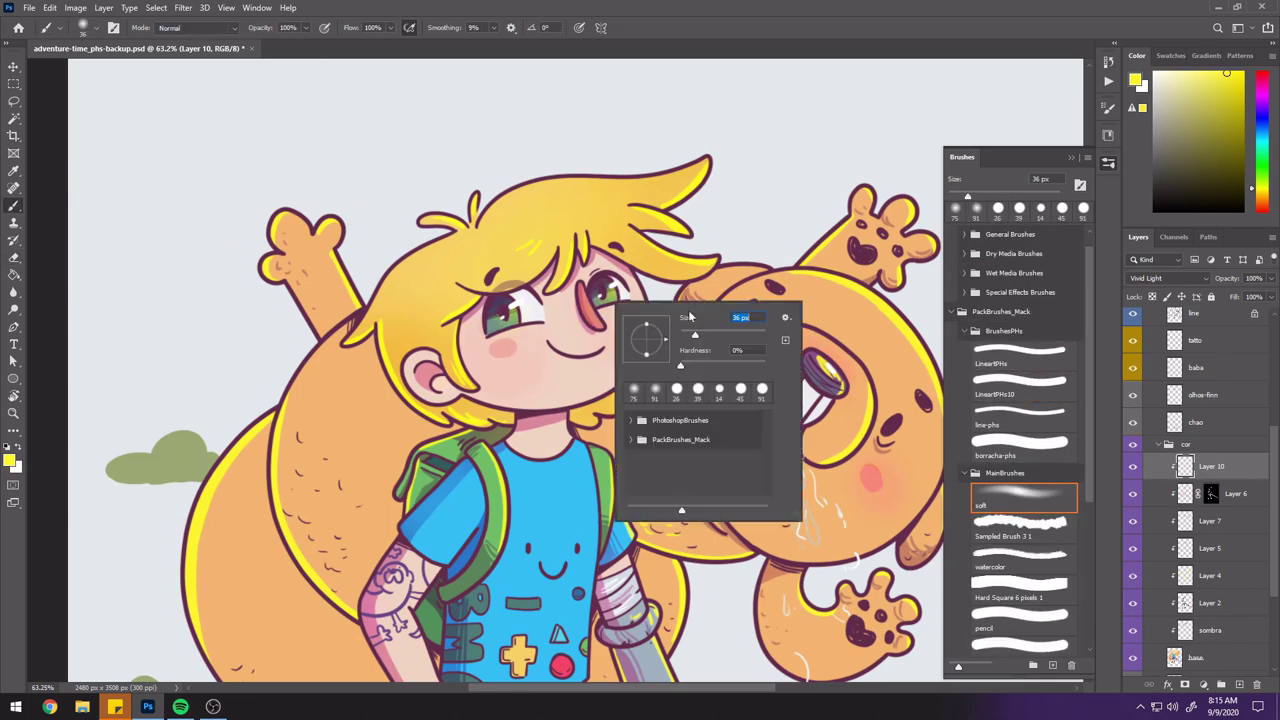
pyautogui.moveTo(695, 334); pyautogui.dragTo(737, 334)
pyautogui.moveTo(534, 200); pyautogui.dragTo(562, 236)
# Add a new clipped layer above Layer 10, brush yellow glow on Layer 10 over the metal arm and sword gem, and save
pyautogui.hotkey('ctrl', 'shift', 'alt', 'n')
pyautogui.click(1211, 494)
pyautogui.scroll(-2, 560, 300)
pyautogui.scroll(-3, 560, 300)
pyautogui.moveTo(648, 484); pyautogui.dragTo(662, 510)
pyautogui.moveTo(448, 384); pyautogui.dragTo(484, 462)
pyautogui.hotkey('ctrl', 'z')
pyautogui.press('e')
pyautogui.hotkey('ctrl', 's')
# Check Layer 10's glow by toggling its visibility and clean its edges with a 10 px LineartPHs10 eraser
pyautogui.scroll(1, 600, 400)
pyautogui.click(1132, 494)
pyautogui.scroll(-4, 660, 560)
pyautogui.press('e')
pyautogui.click(1041, 382)
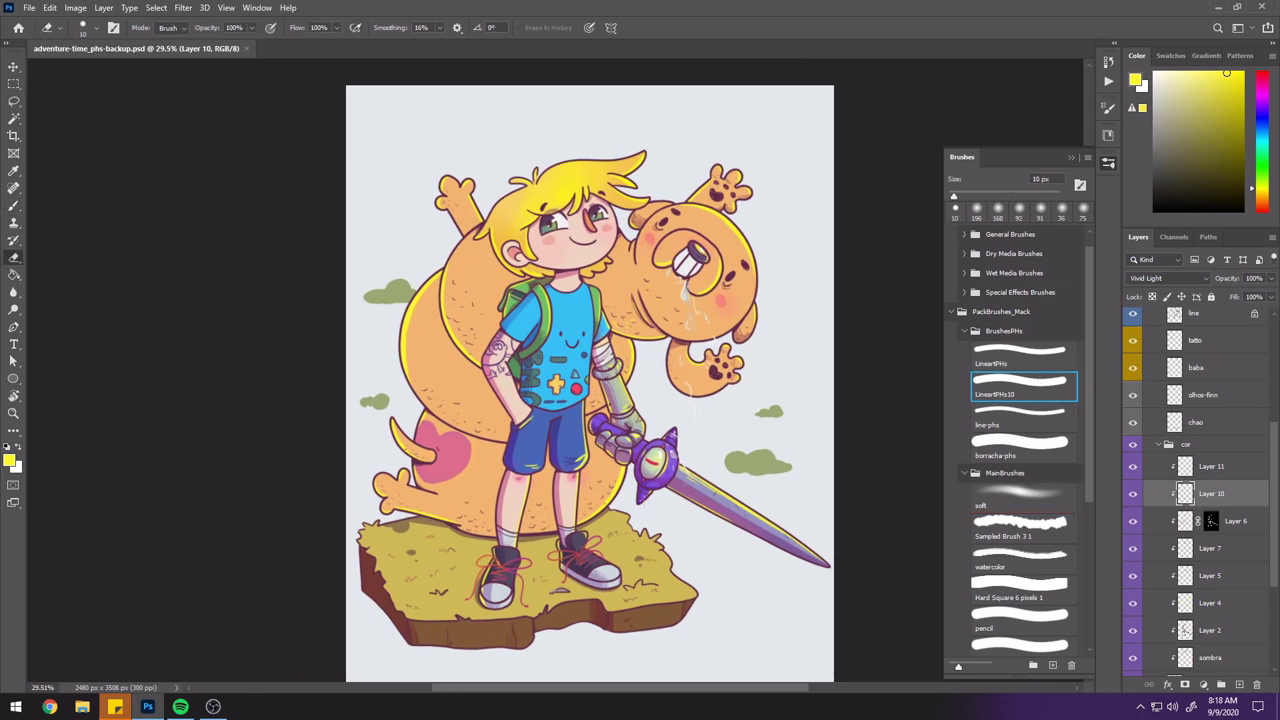
pyautogui.scroll(5, 719, 281)
pyautogui.scroll(-4, 1160, 520)
# Touch up the dog's muzzle with a colour sampled beside its nose
pyautogui.click(1210, 517)
pyautogui.press('b')
pyautogui.keyDown('alt'); pyautogui.click(676, 246); pyautogui.keyUp('alt')
pyautogui.keyDown('alt'); pyautogui.click(678, 242); pyautogui.keyUp('alt')
pyautogui.moveTo(680, 320); pyautogui.dragTo(722, 228)
# Paint a dark shadow on the dog's coils behind the boy's arm with a 40 px brush and add a new layer above Layer 2
pyautogui.scroll(6, 1246, 440)
pyautogui.press(']')
pyautogui.press(']')
pyautogui.press(']')
pyautogui.press(']')
pyautogui.press(']')
pyautogui.press(']')
pyautogui.moveTo(380, 336); pyautogui.dragTo(406, 440)
pyautogui.moveTo(406, 378)
pyautogui.mouseDown()
pyautogui.moveTo(428, 440)
pyautogui.moveTo(505, 552)
pyautogui.mouseUp()
pyautogui.press('e')
pyautogui.hotkey('ctrl', 'z')
pyautogui.press('b')
pyautogui.hotkey('ctrl', 'alt', 'shift', 'n')
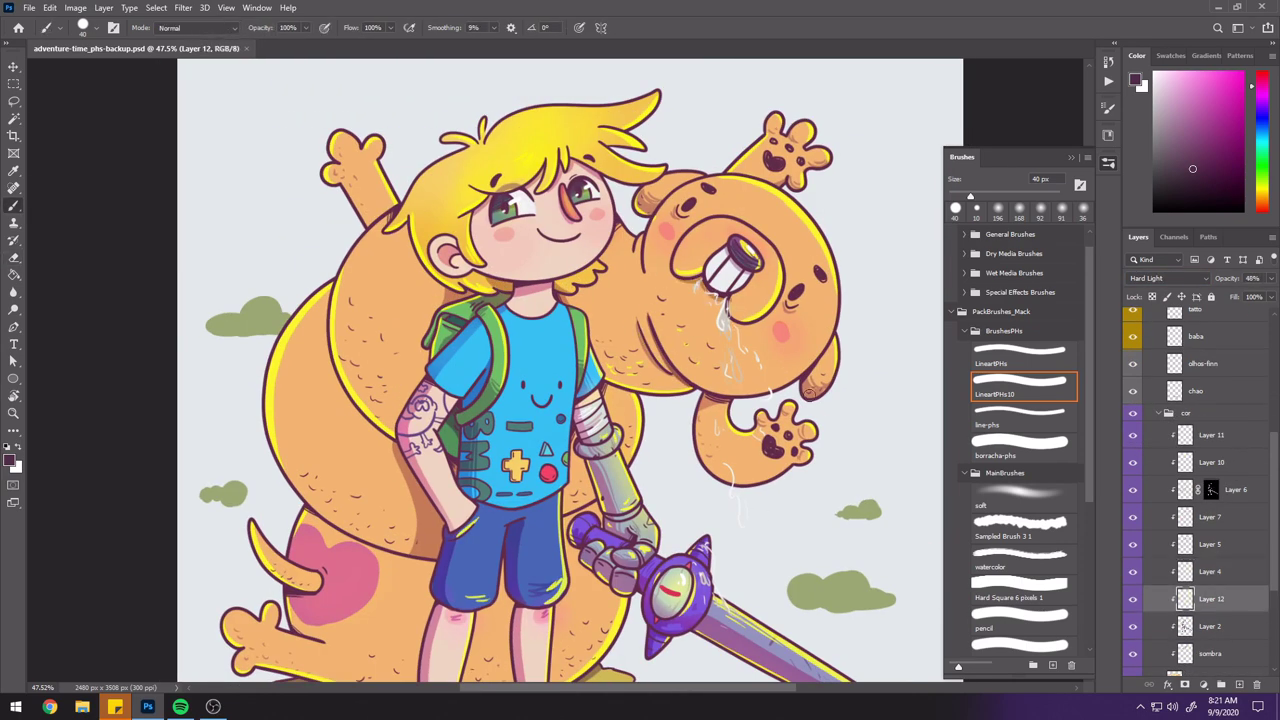
# Paint dark purple reflection marks across the sword blade on Layer 12
pyautogui.scroll(-2, 588, 395)
pyautogui.scroll(-2, 566, 456)
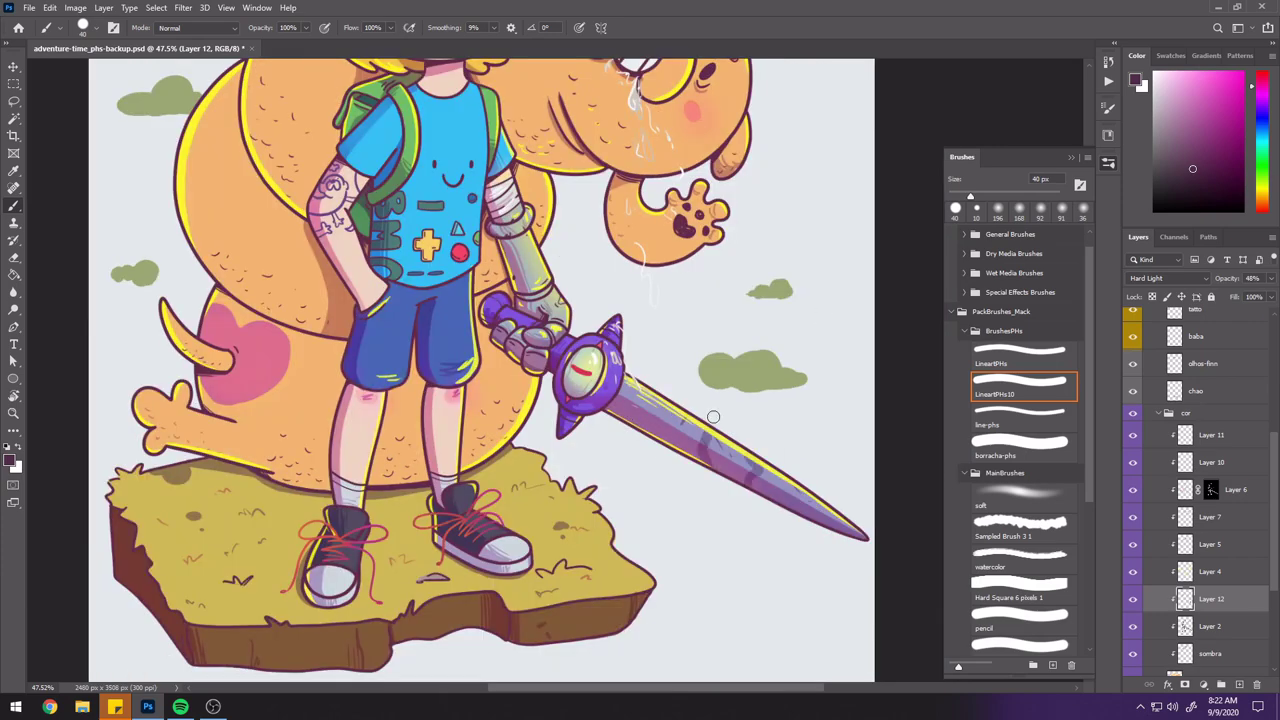
pyautogui.scroll(-3, 566, 456)
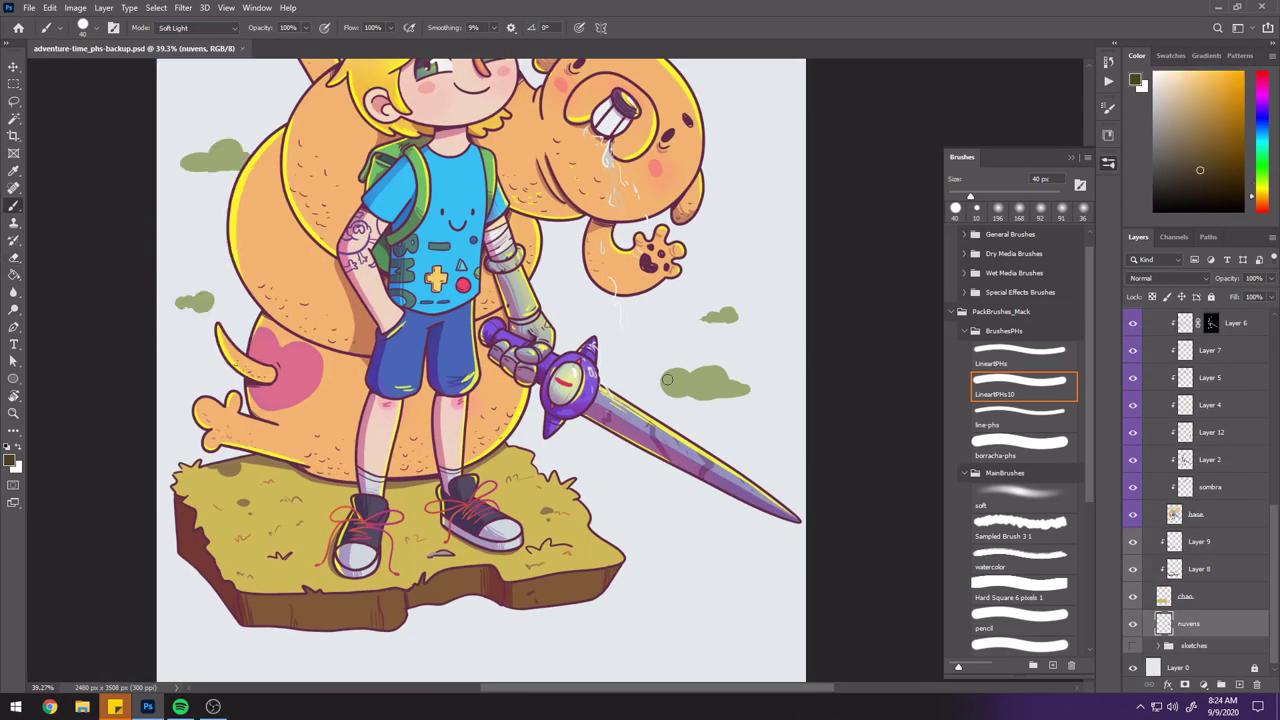
# Draw dark olive swirl lines inside the clouds on the nuvens layer with the brush in Soft Light mode
pyautogui.moveTo(667, 379); pyautogui.dragTo(726, 384)
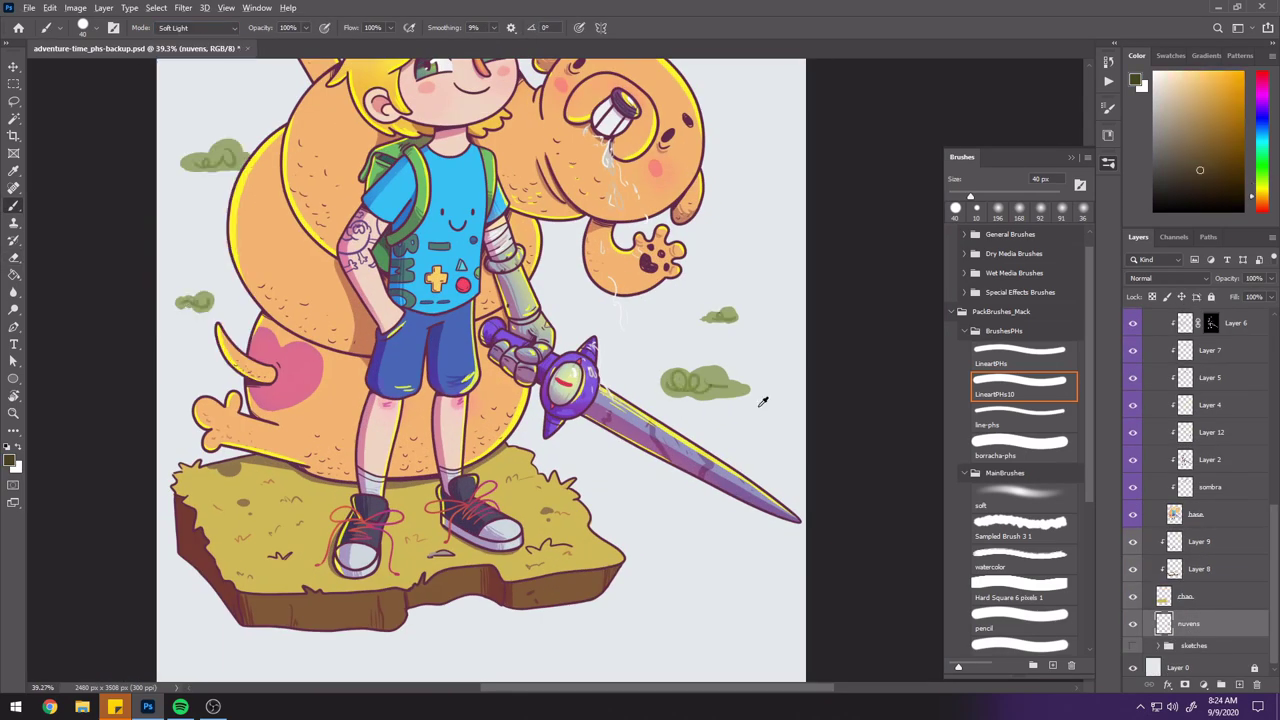
pyautogui.hscroll(1, 196, 170)
# Touch up the yellow highlights on Layer 4 with the 40 px LineartPHs10 brush and save the file
pyautogui.scroll(-3, 208, 163)
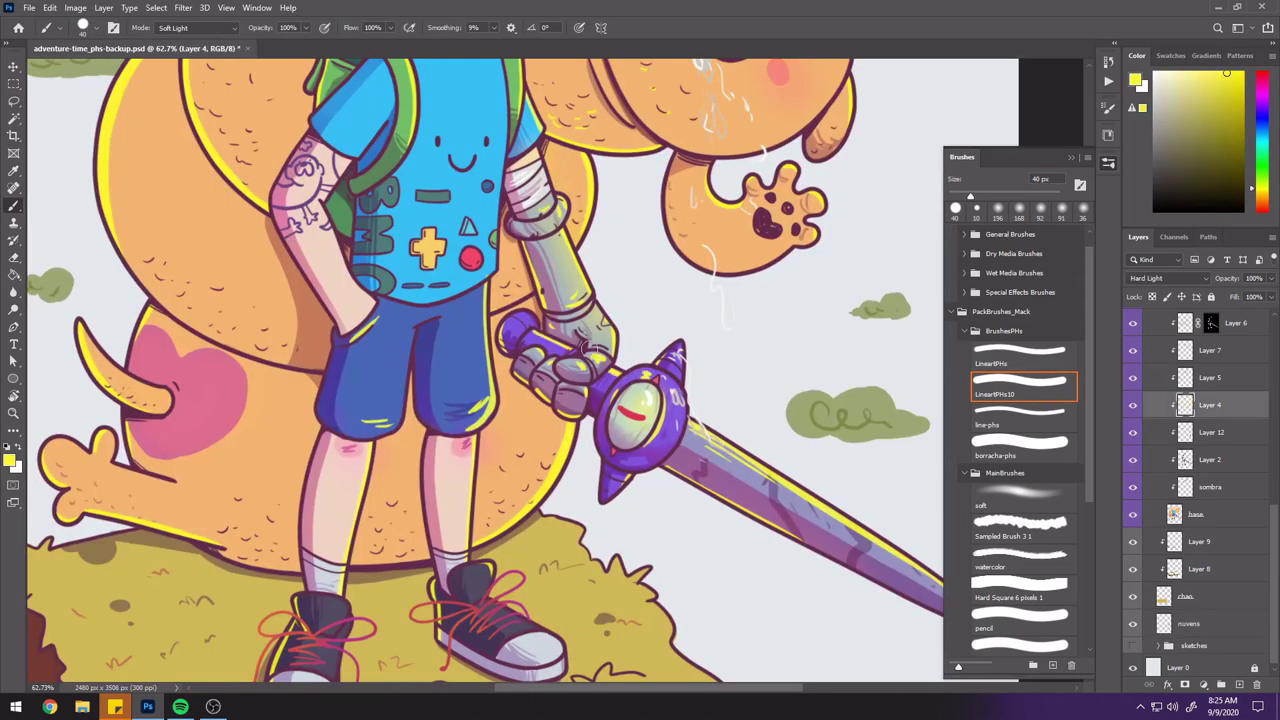
pyautogui.scroll(-2, 590, 348)
pyautogui.scroll(-1, 590, 348)
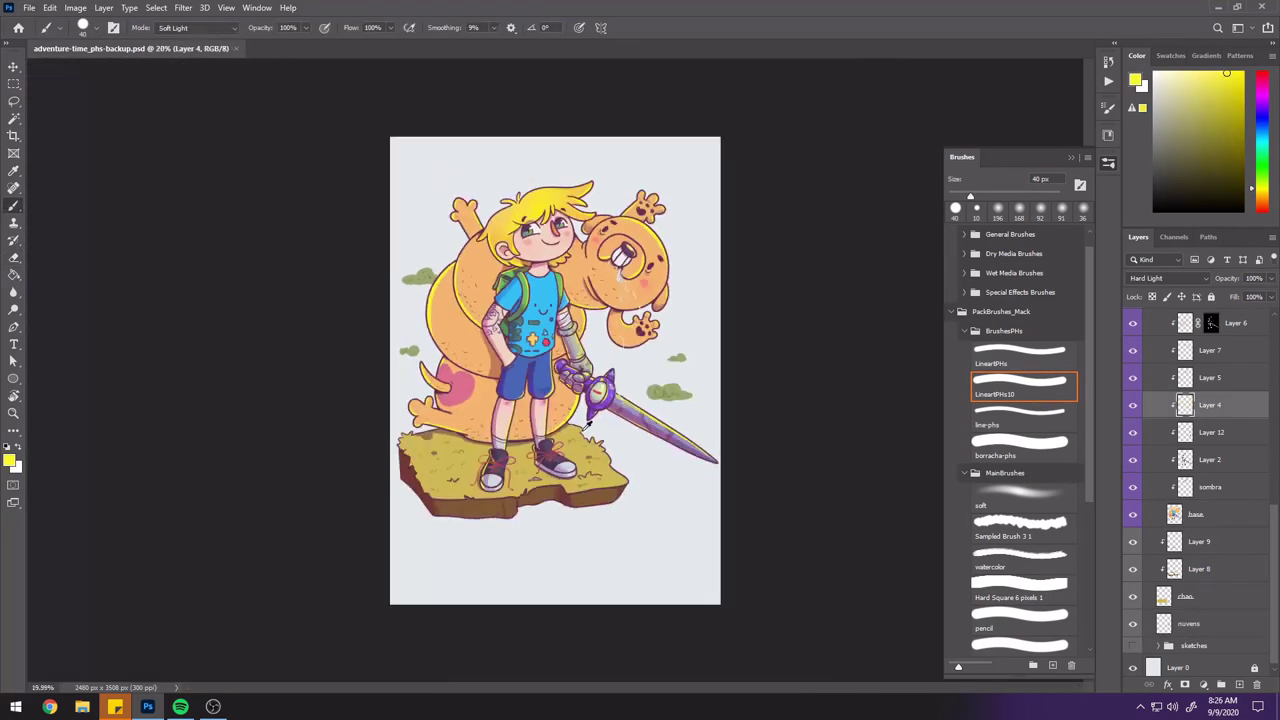